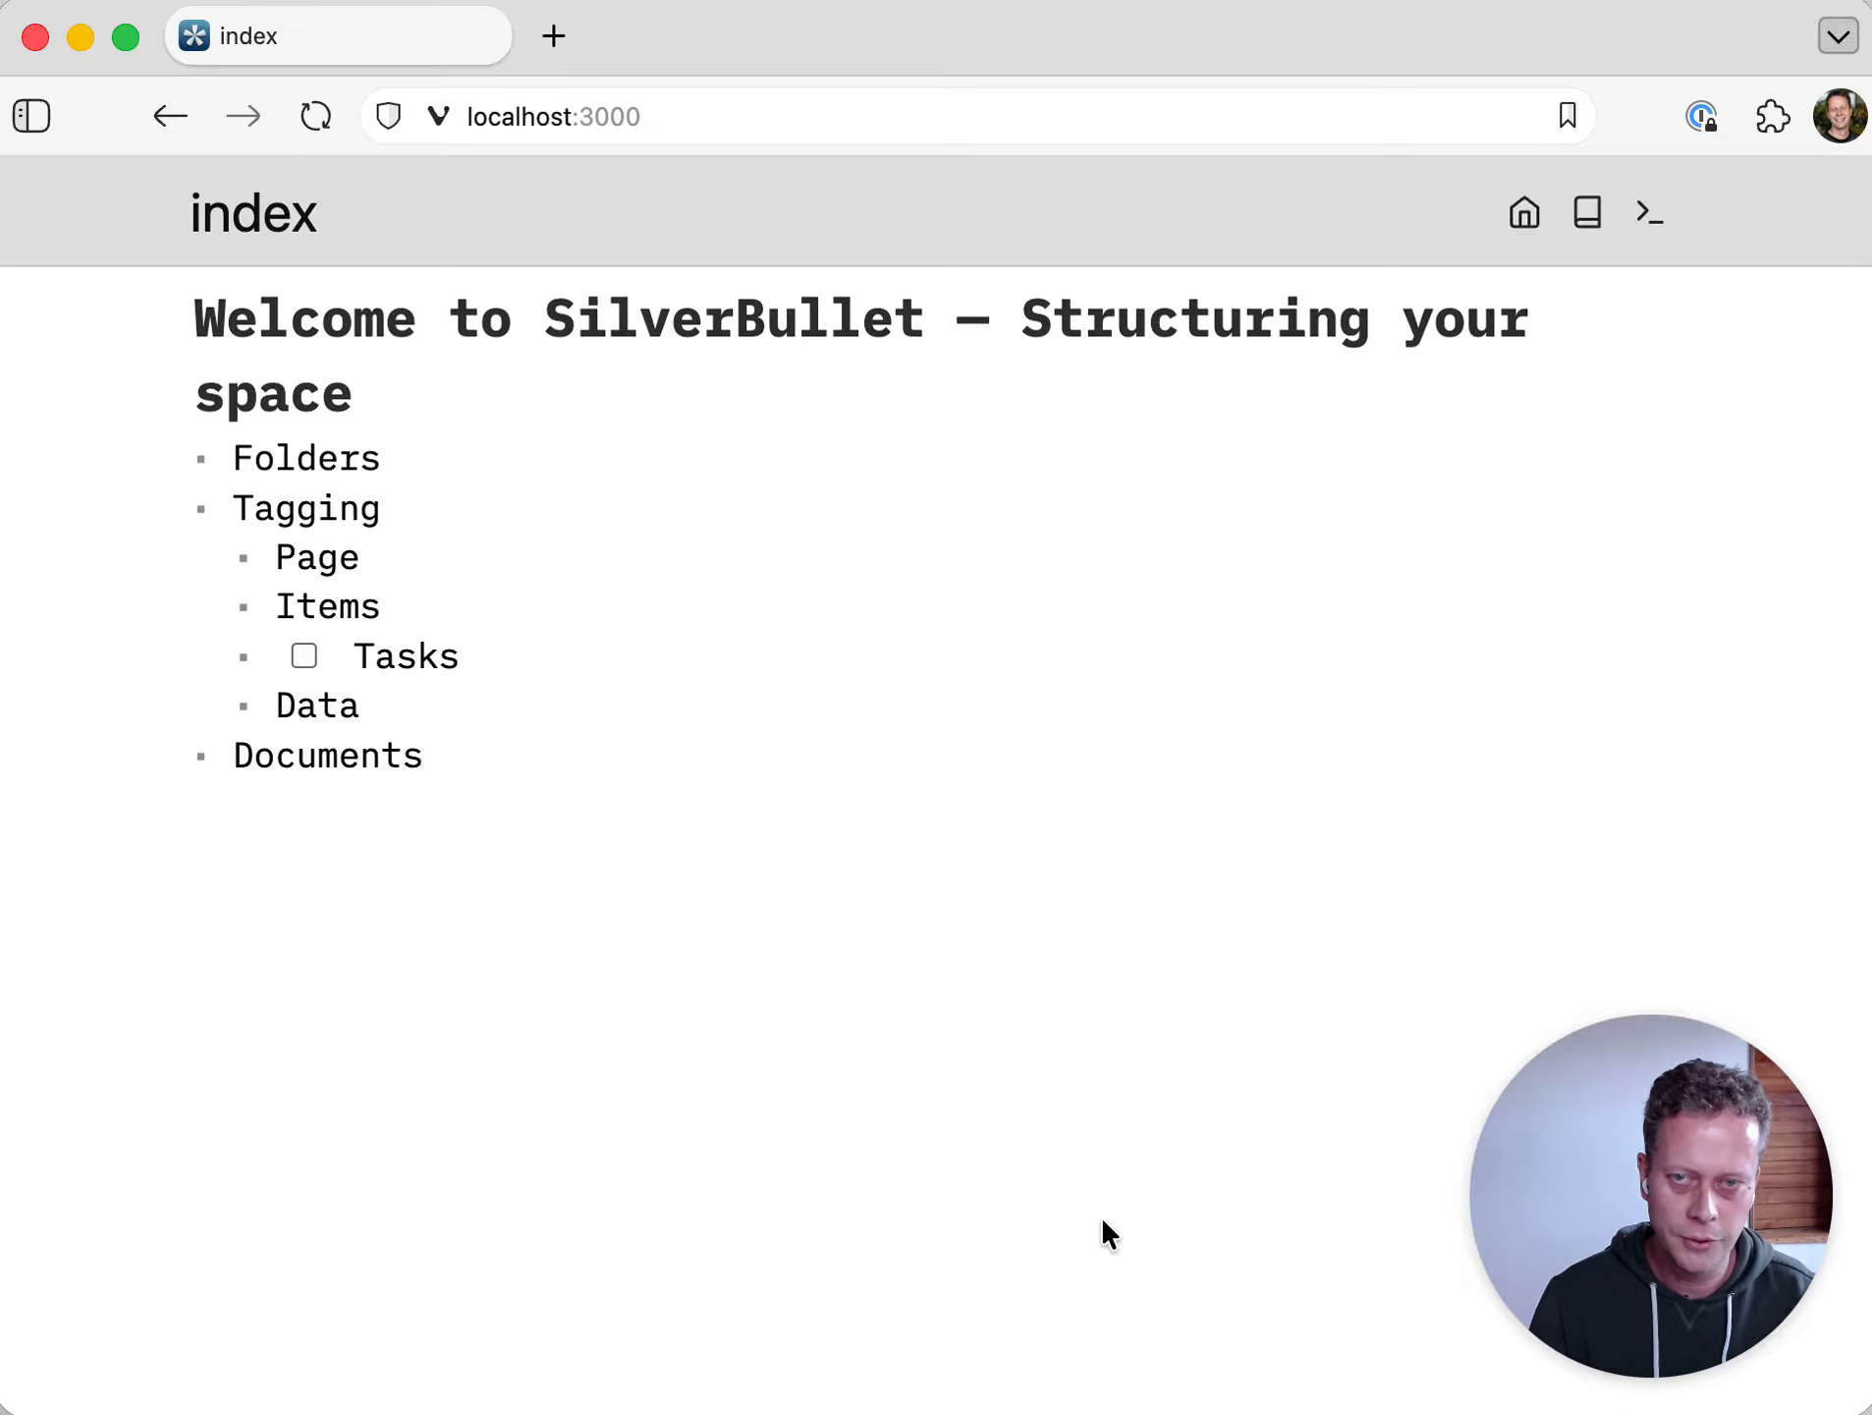
# - Create a new page titled with the first person's first name
pyautogui.press('super+k')
pyautogui.write('Har')
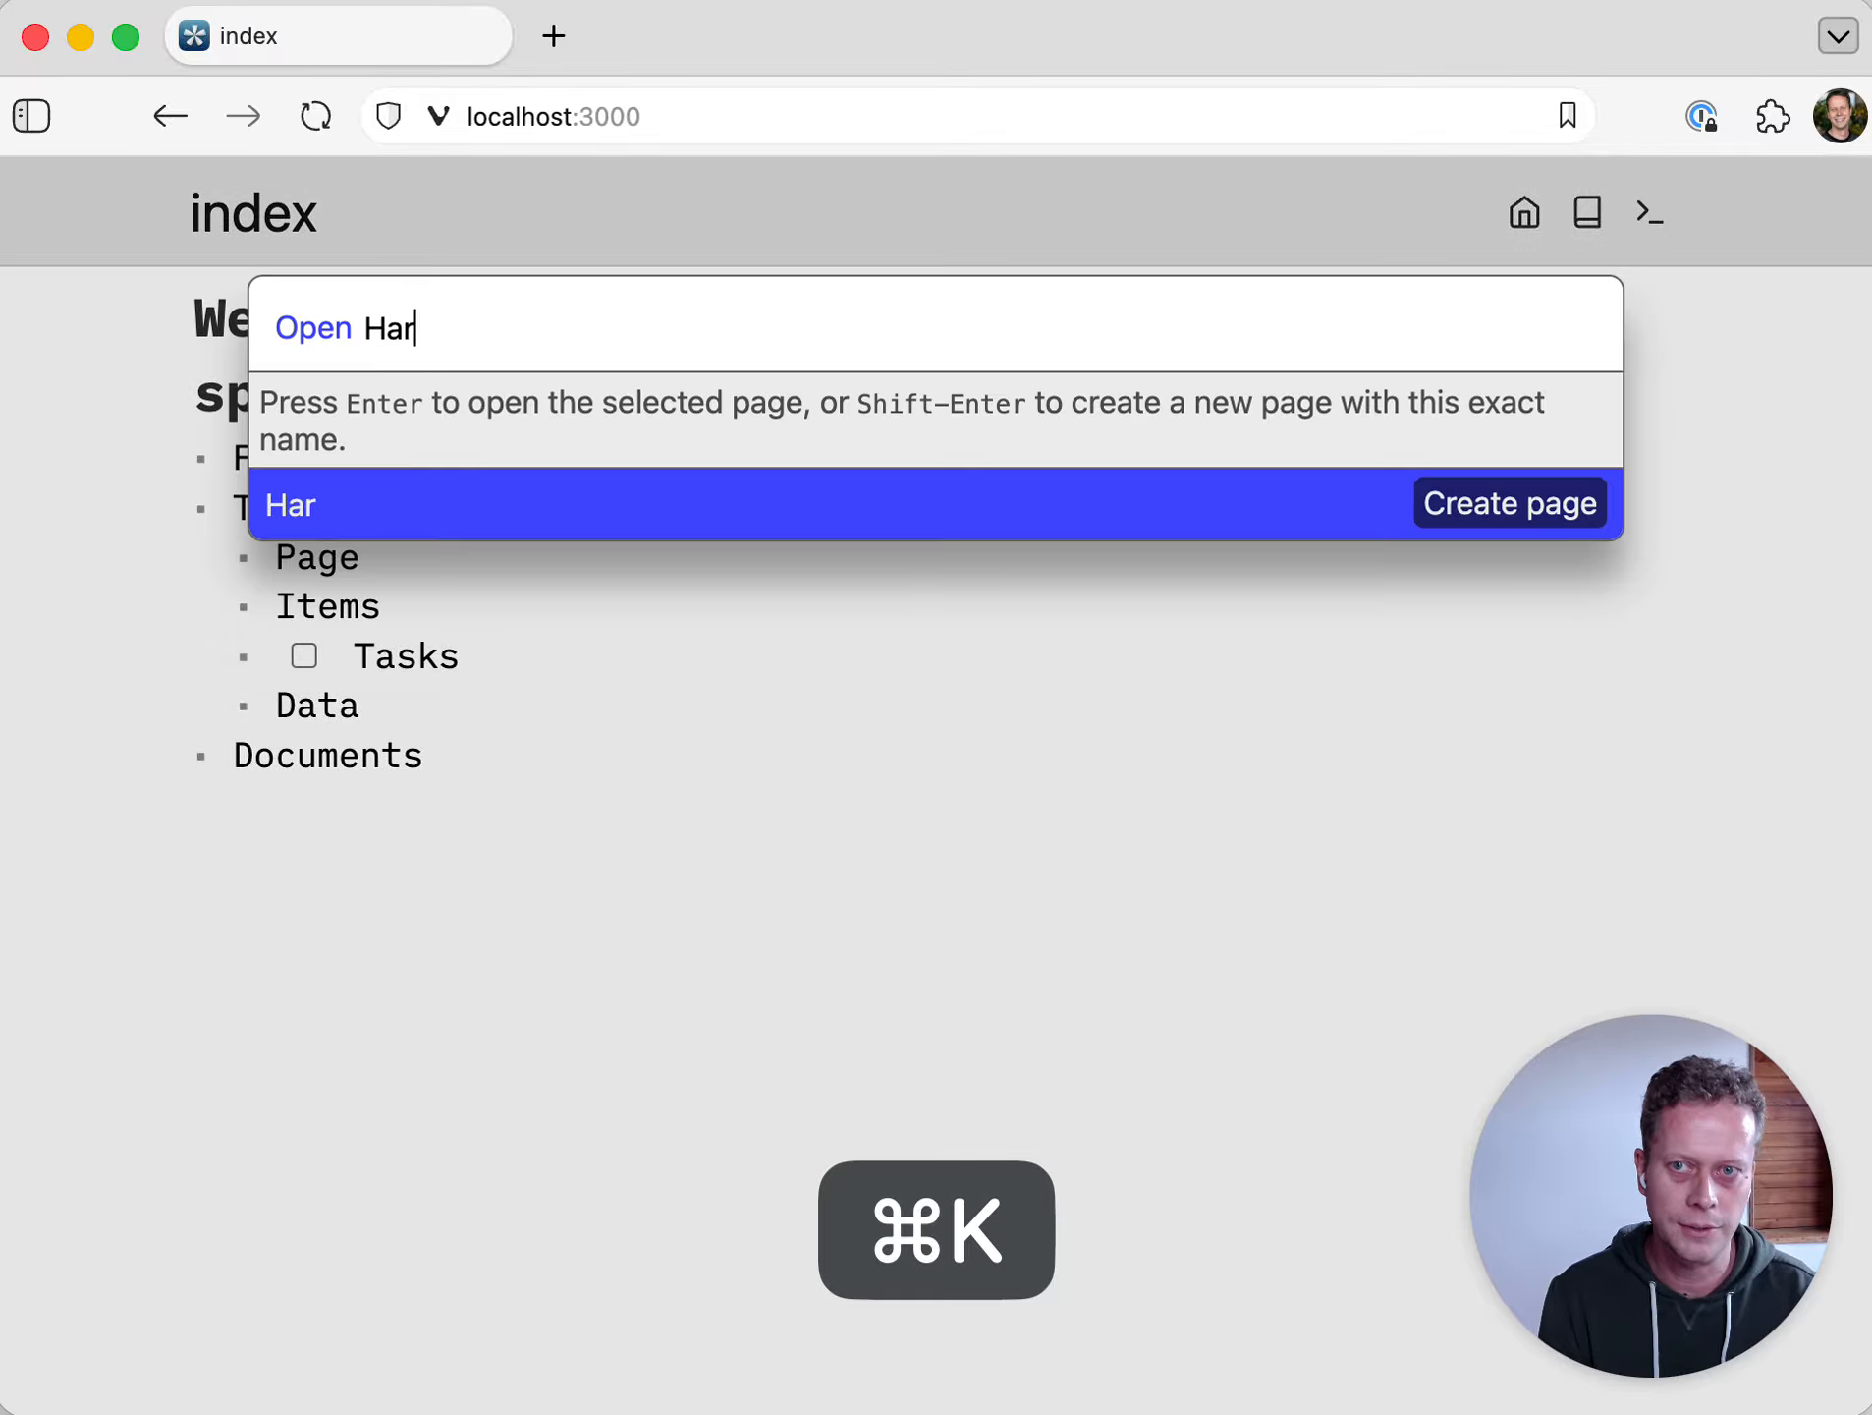
pyautogui.write('ray')
pyautogui.press('BackSpace')
pyautogui.press('BackSpace')
pyautogui.write('y')
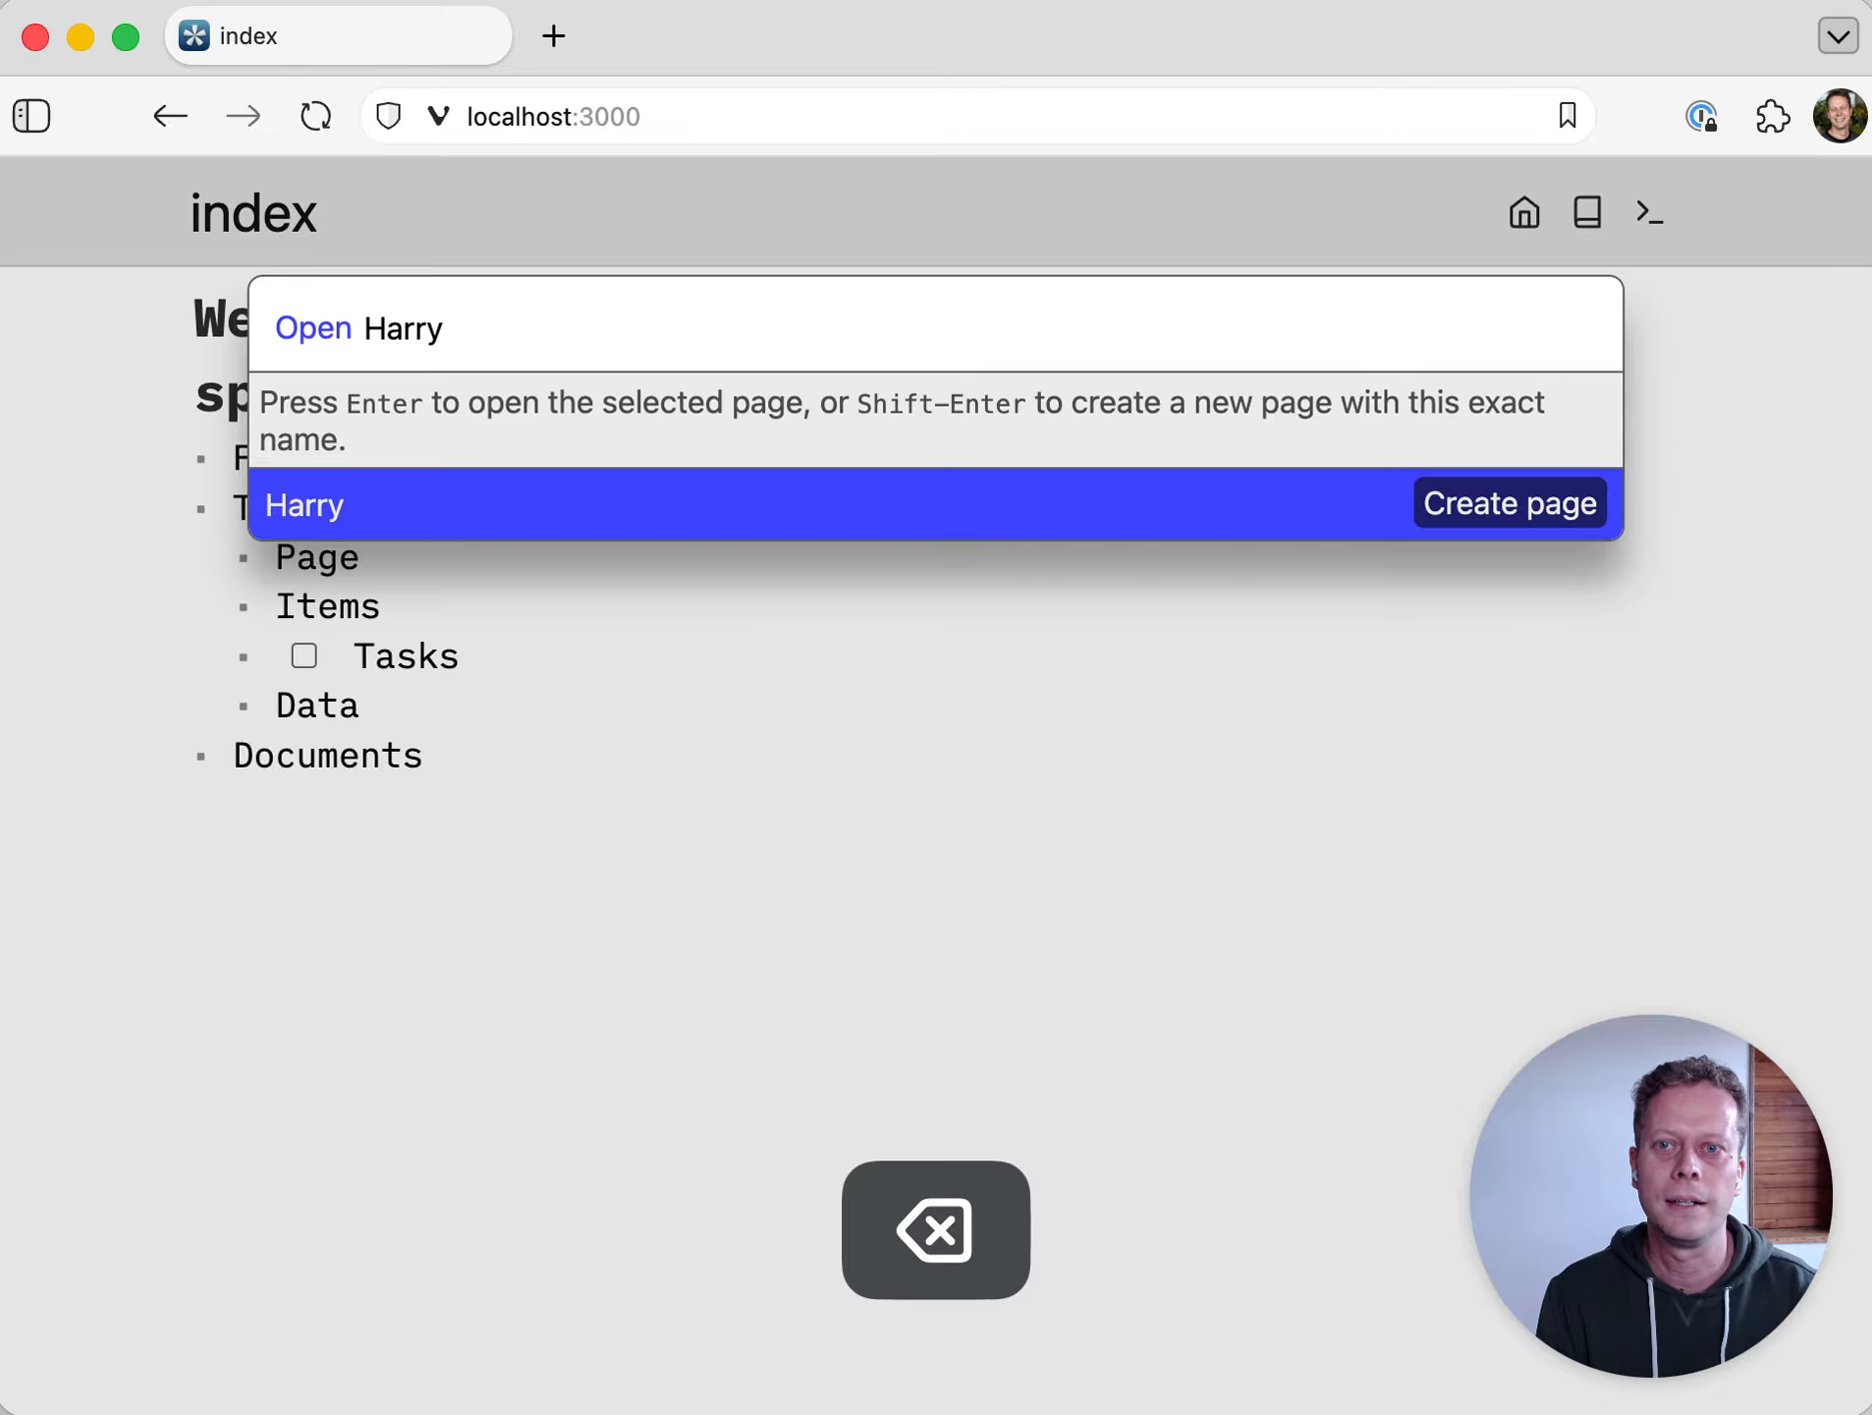
pyautogui.press('Return')
# - Write a "Meeting notes on" line ending with the person's name, and add the tag #person below it
pyautogui.write('Meeting note')
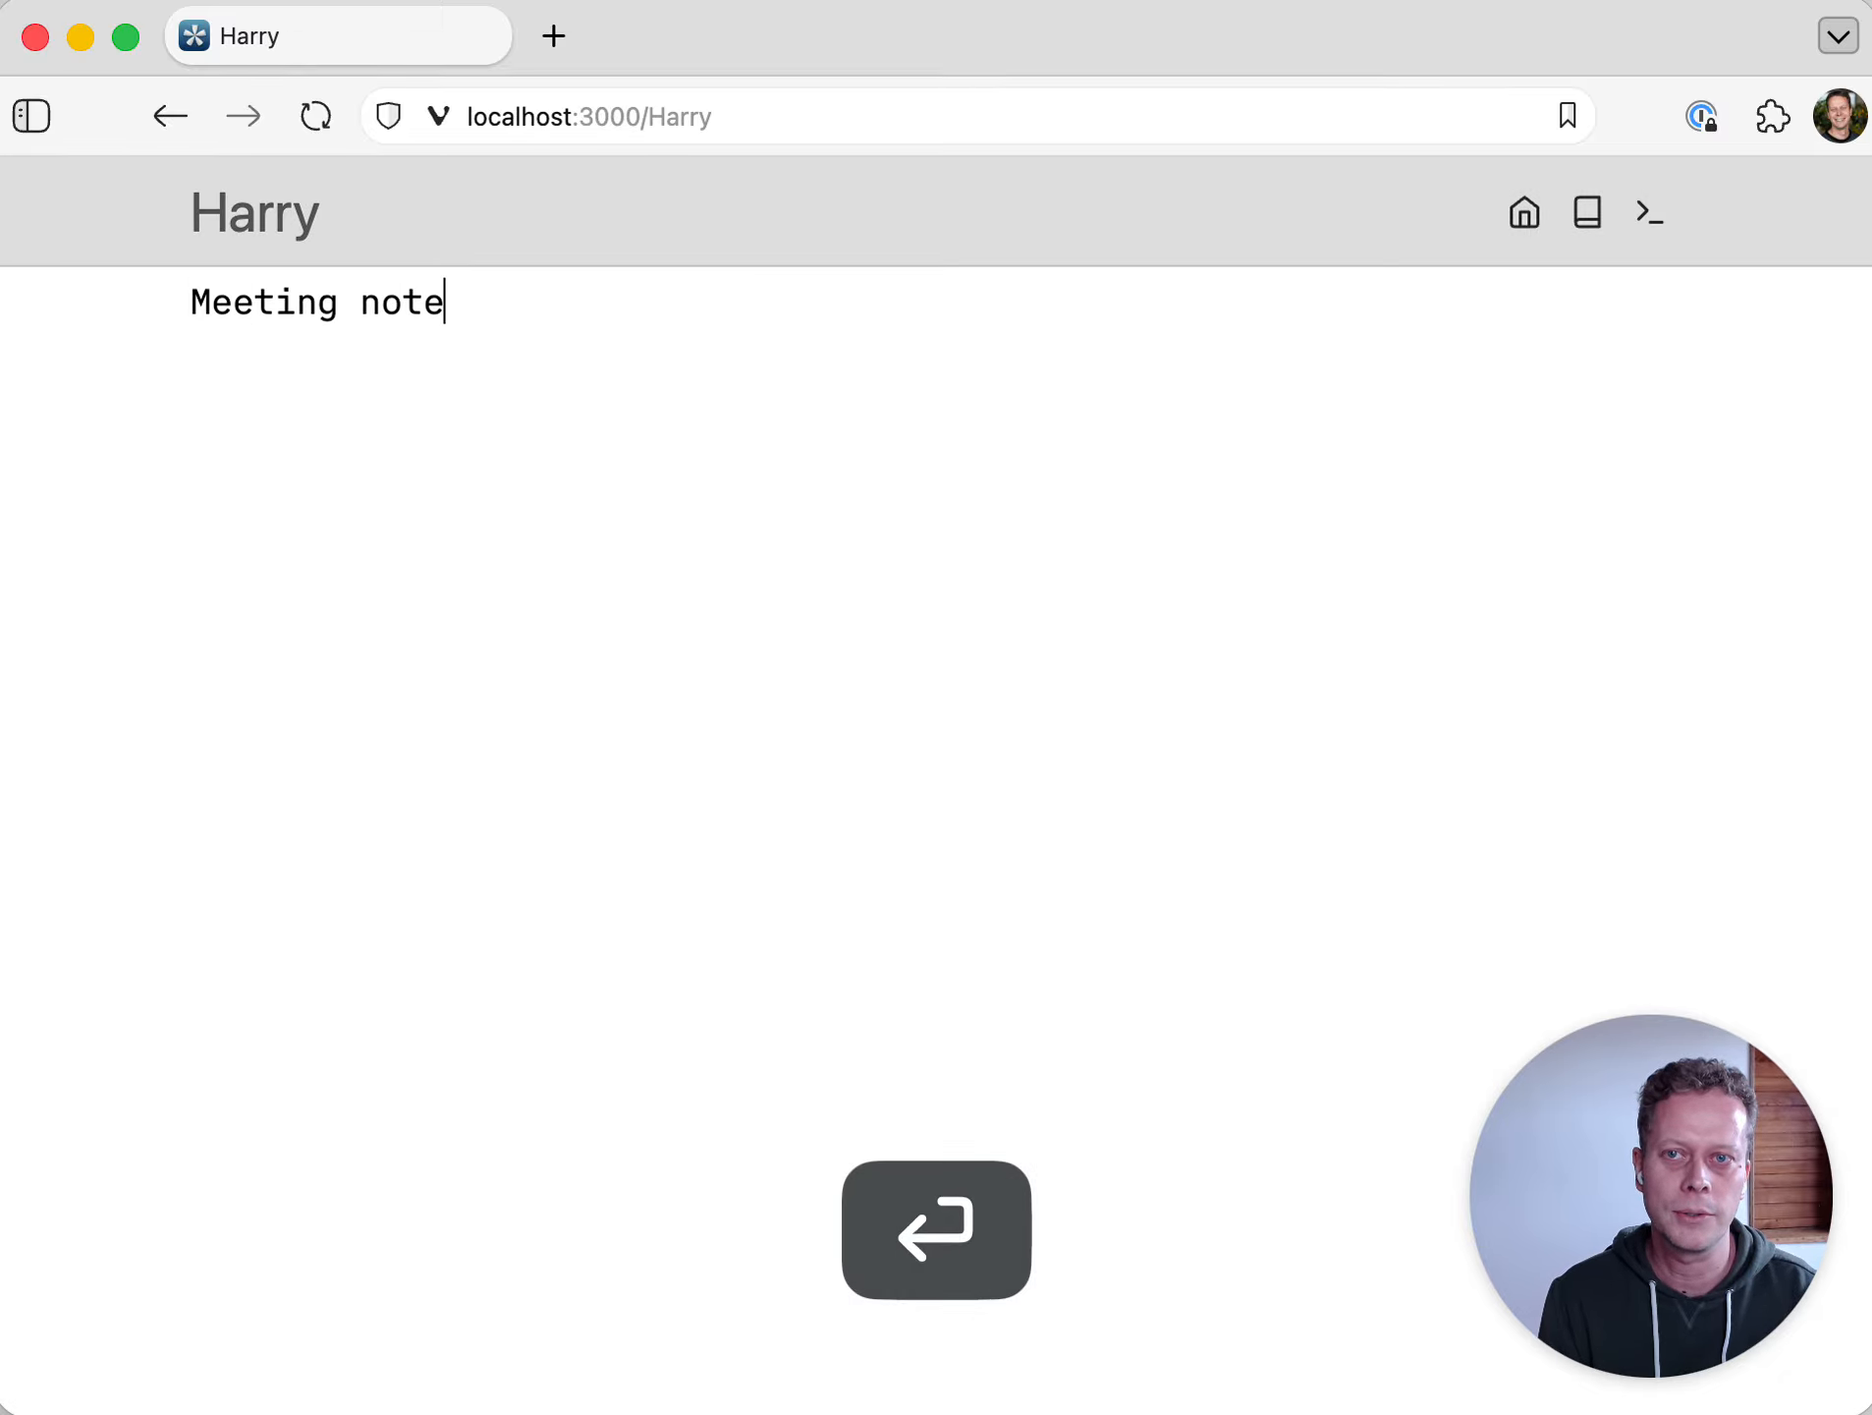
pyautogui.write('s on Harry.')
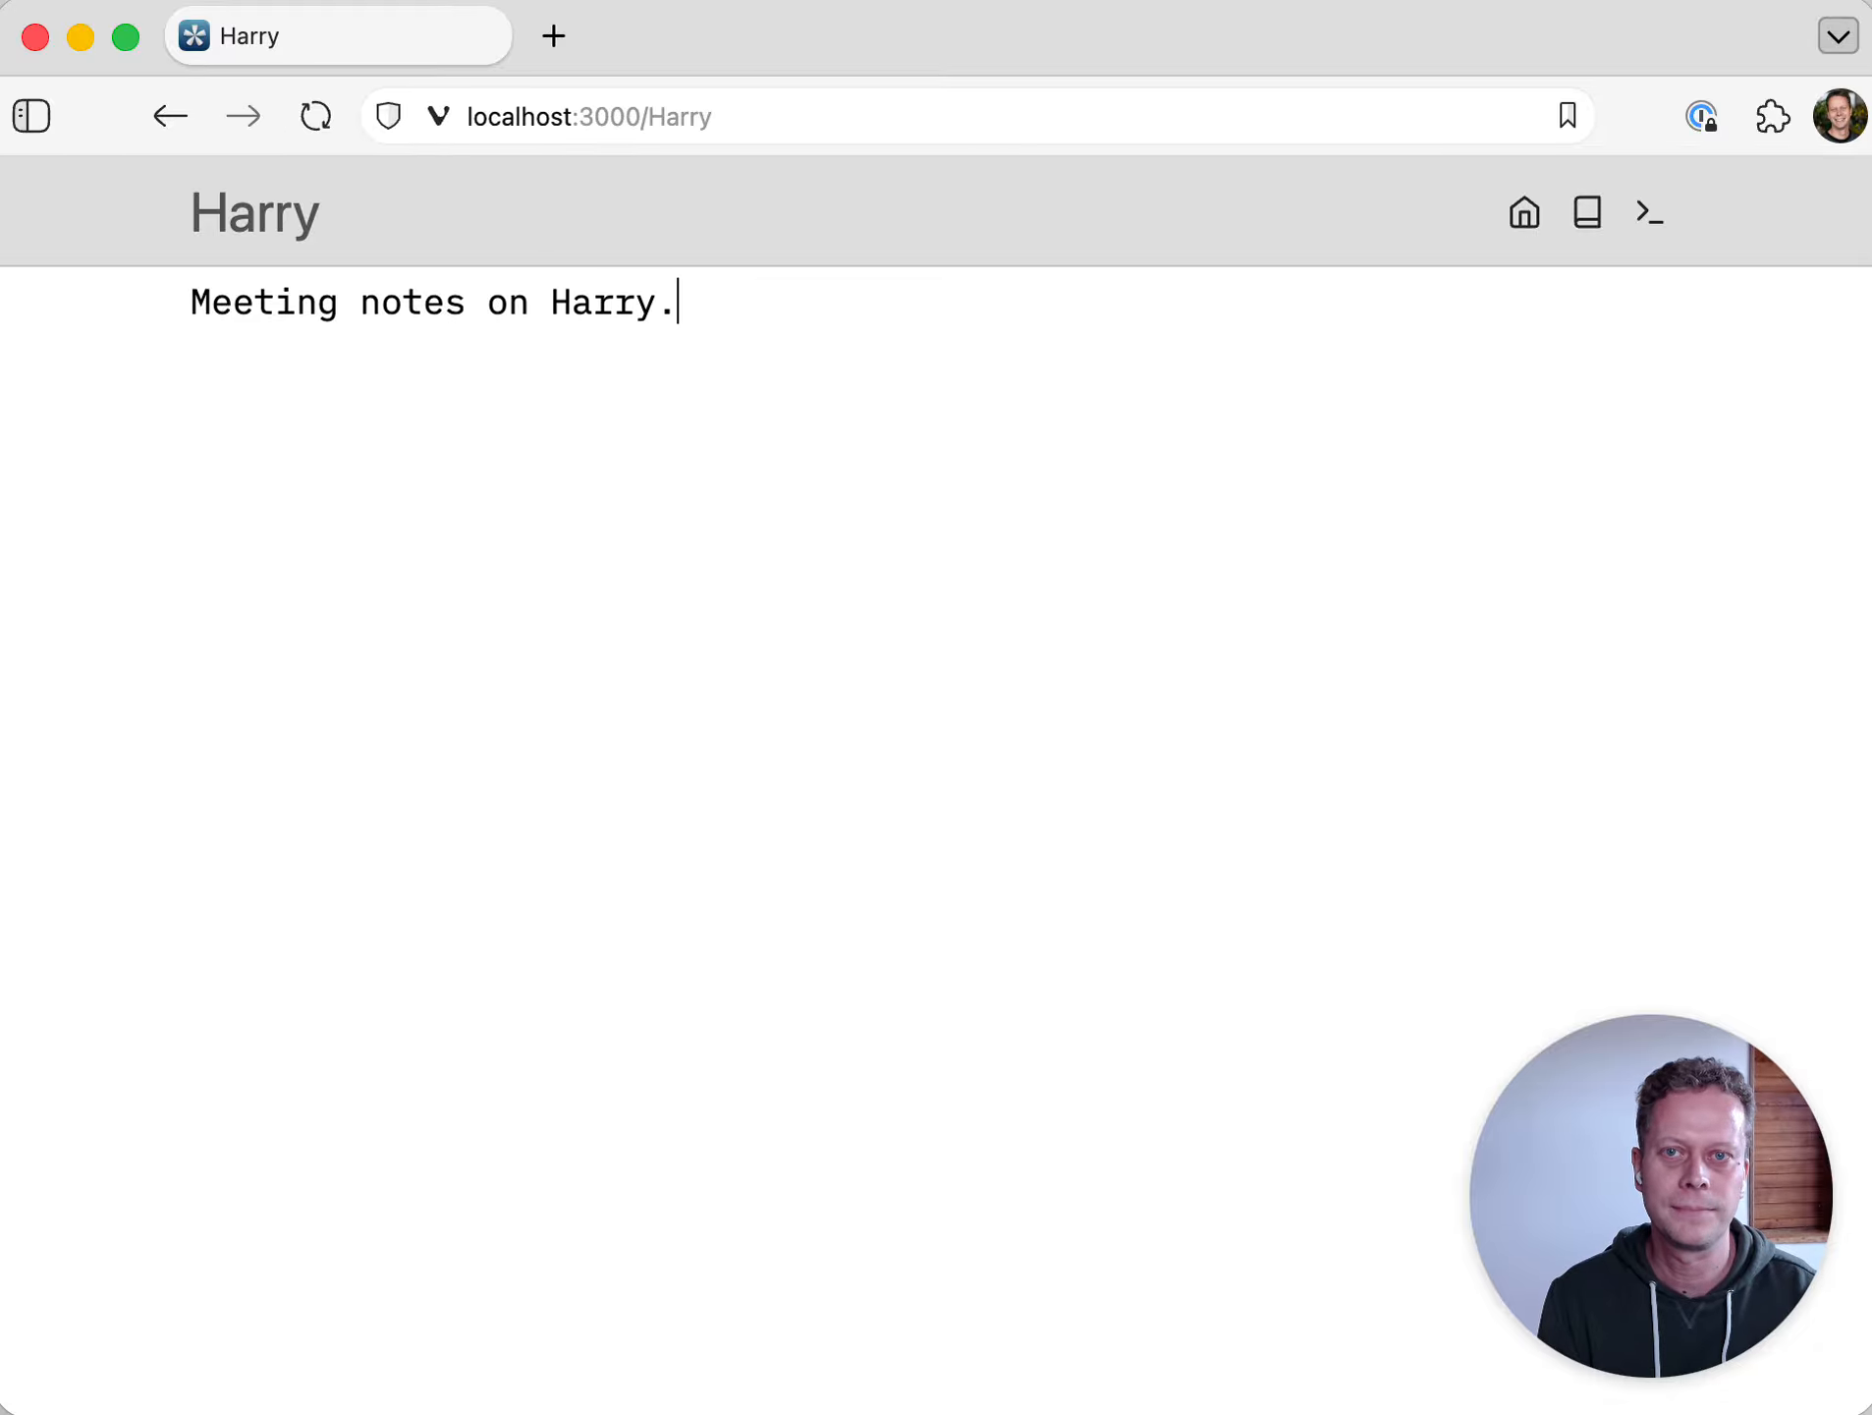
pyautogui.press('Return')
pyautogui.write('#person')
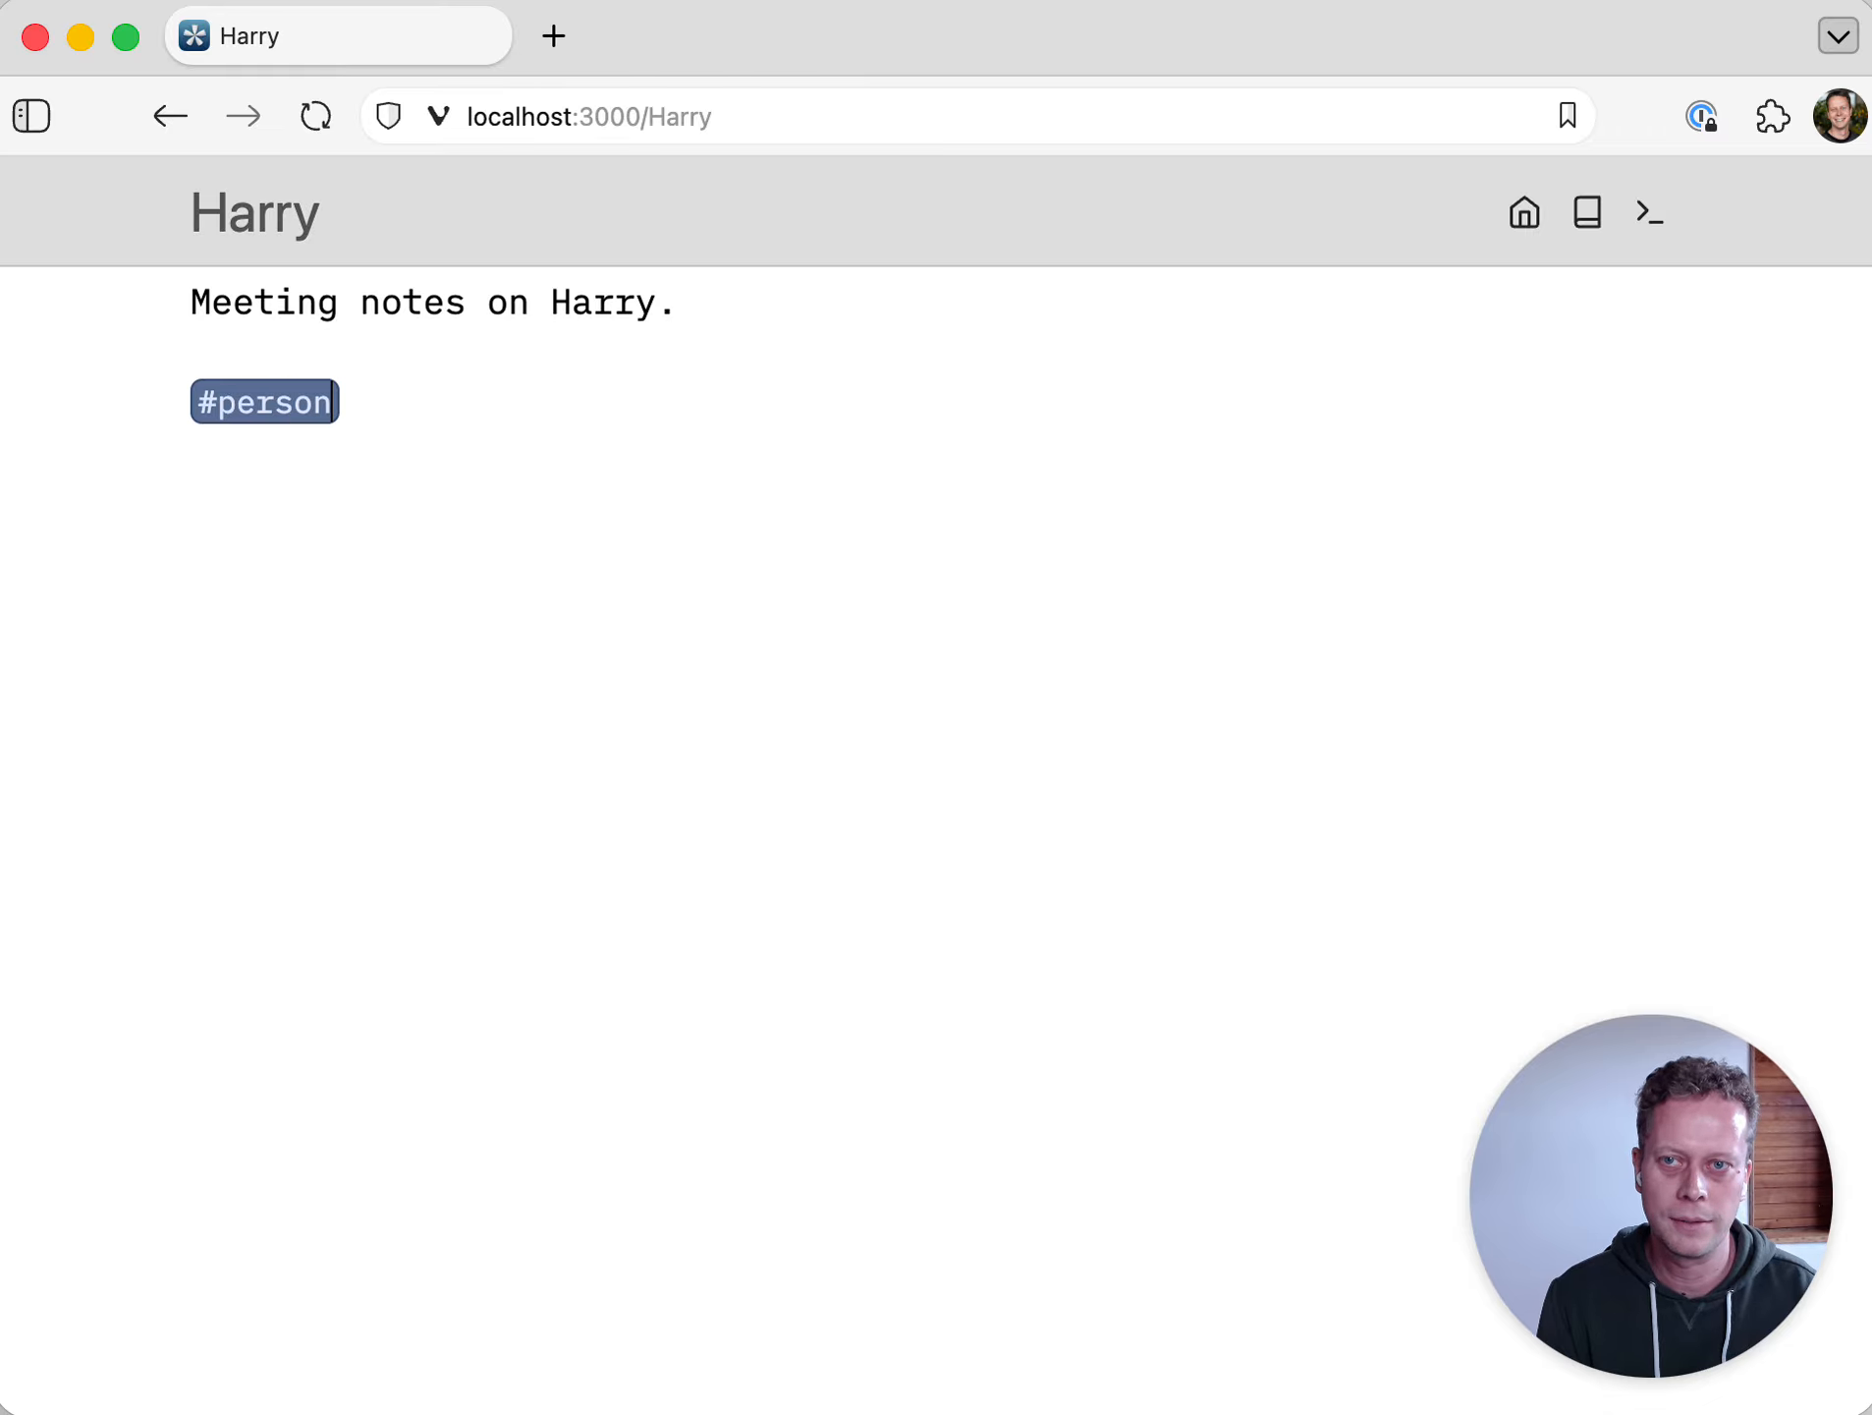
pyautogui.press('Up')
pyautogui.press('Up')
# - Create another new page titled with the second person's first name
pyautogui.press('super+k')
pyautogui.write('Je')
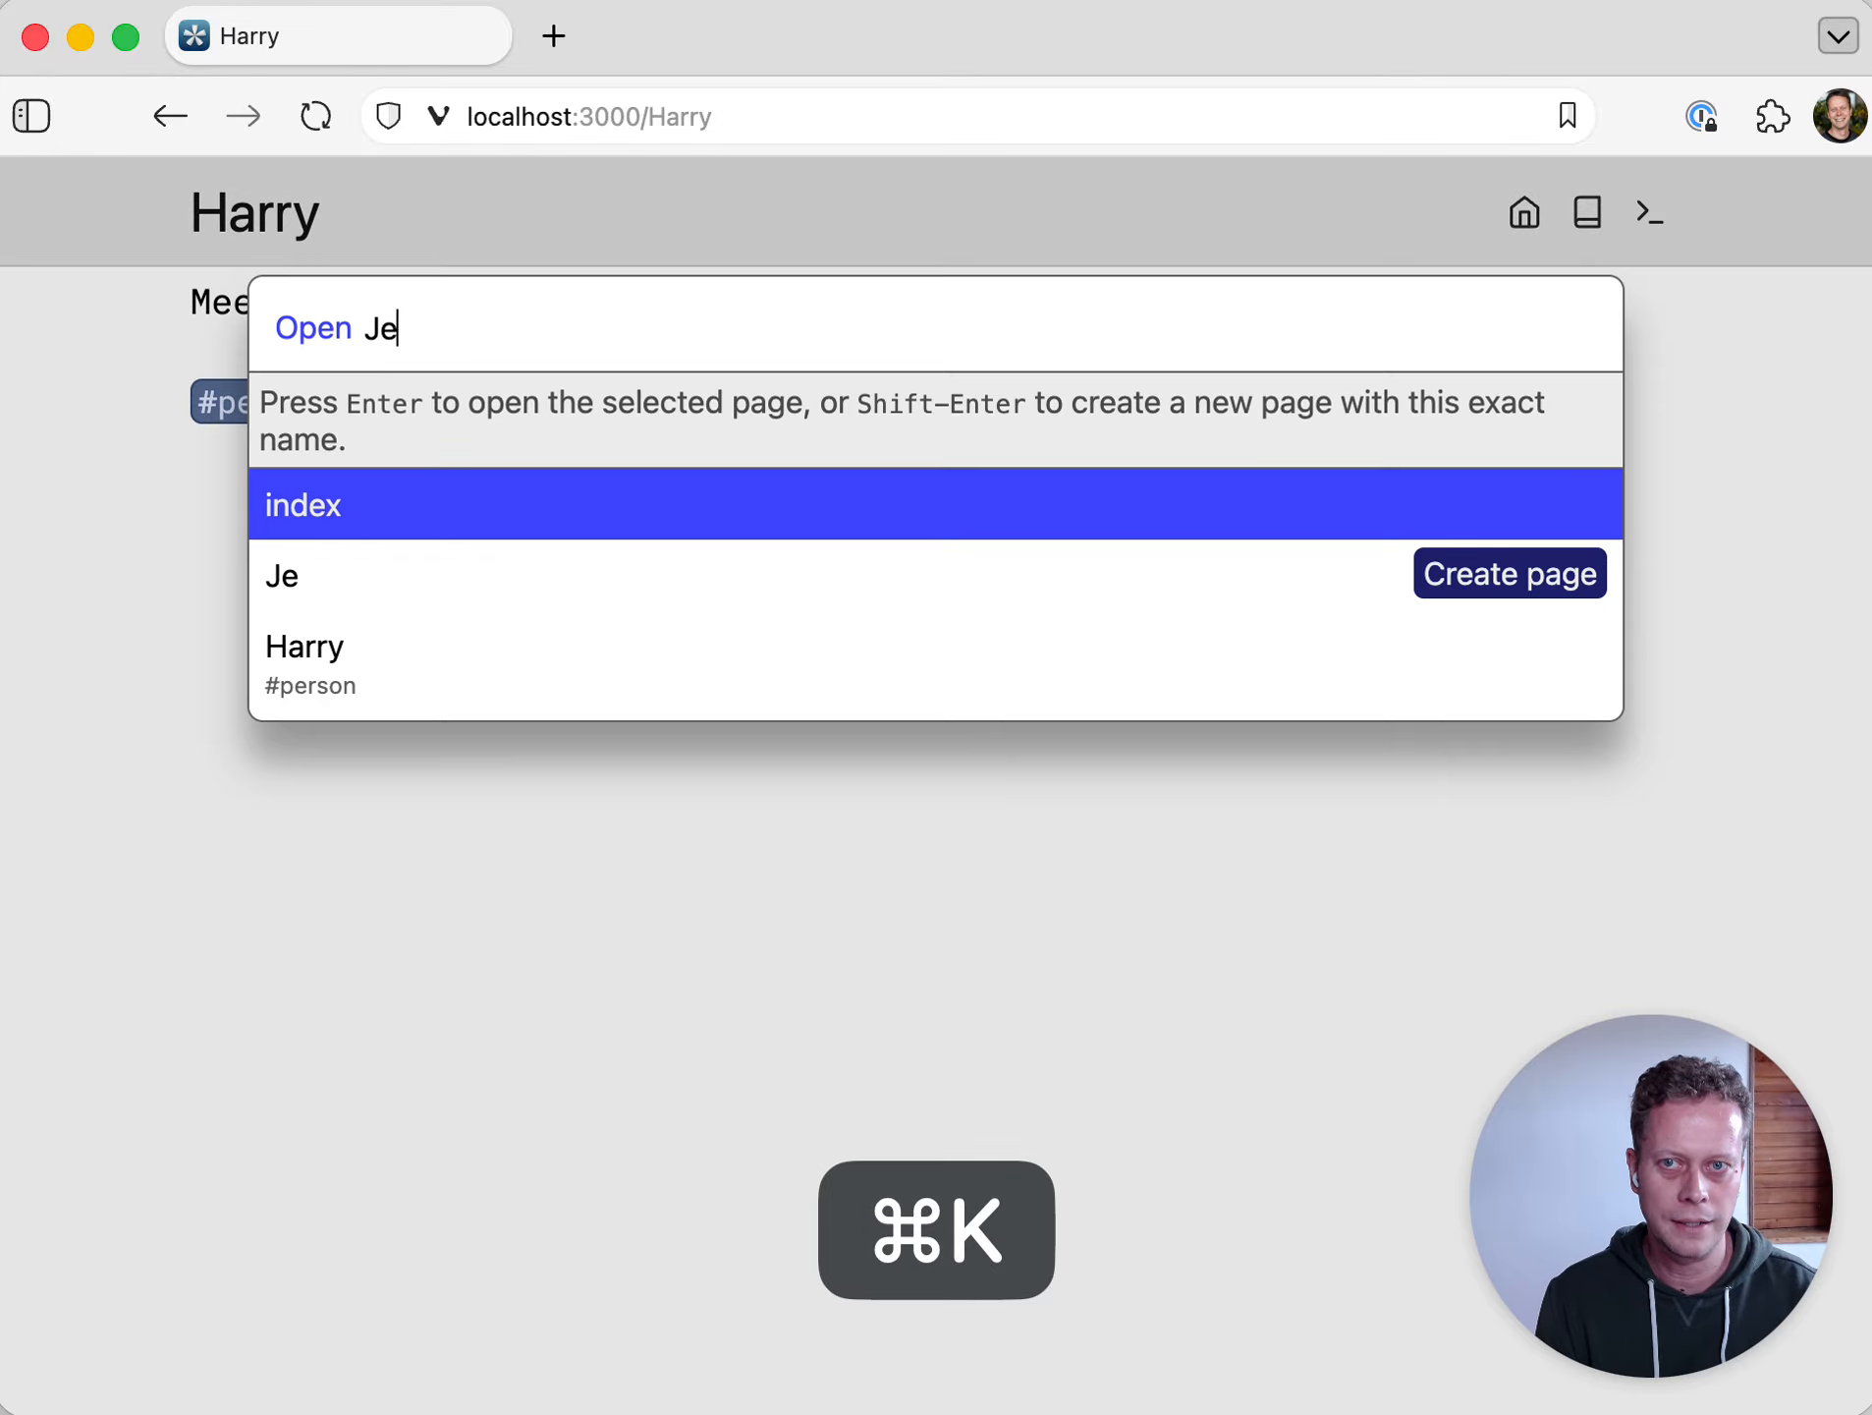
pyautogui.write('nny')
pyautogui.press('Return')
# - Write a "Meeting notes on" line for the second person and add the tag #person beneath it
pyautogui.write('Meet')
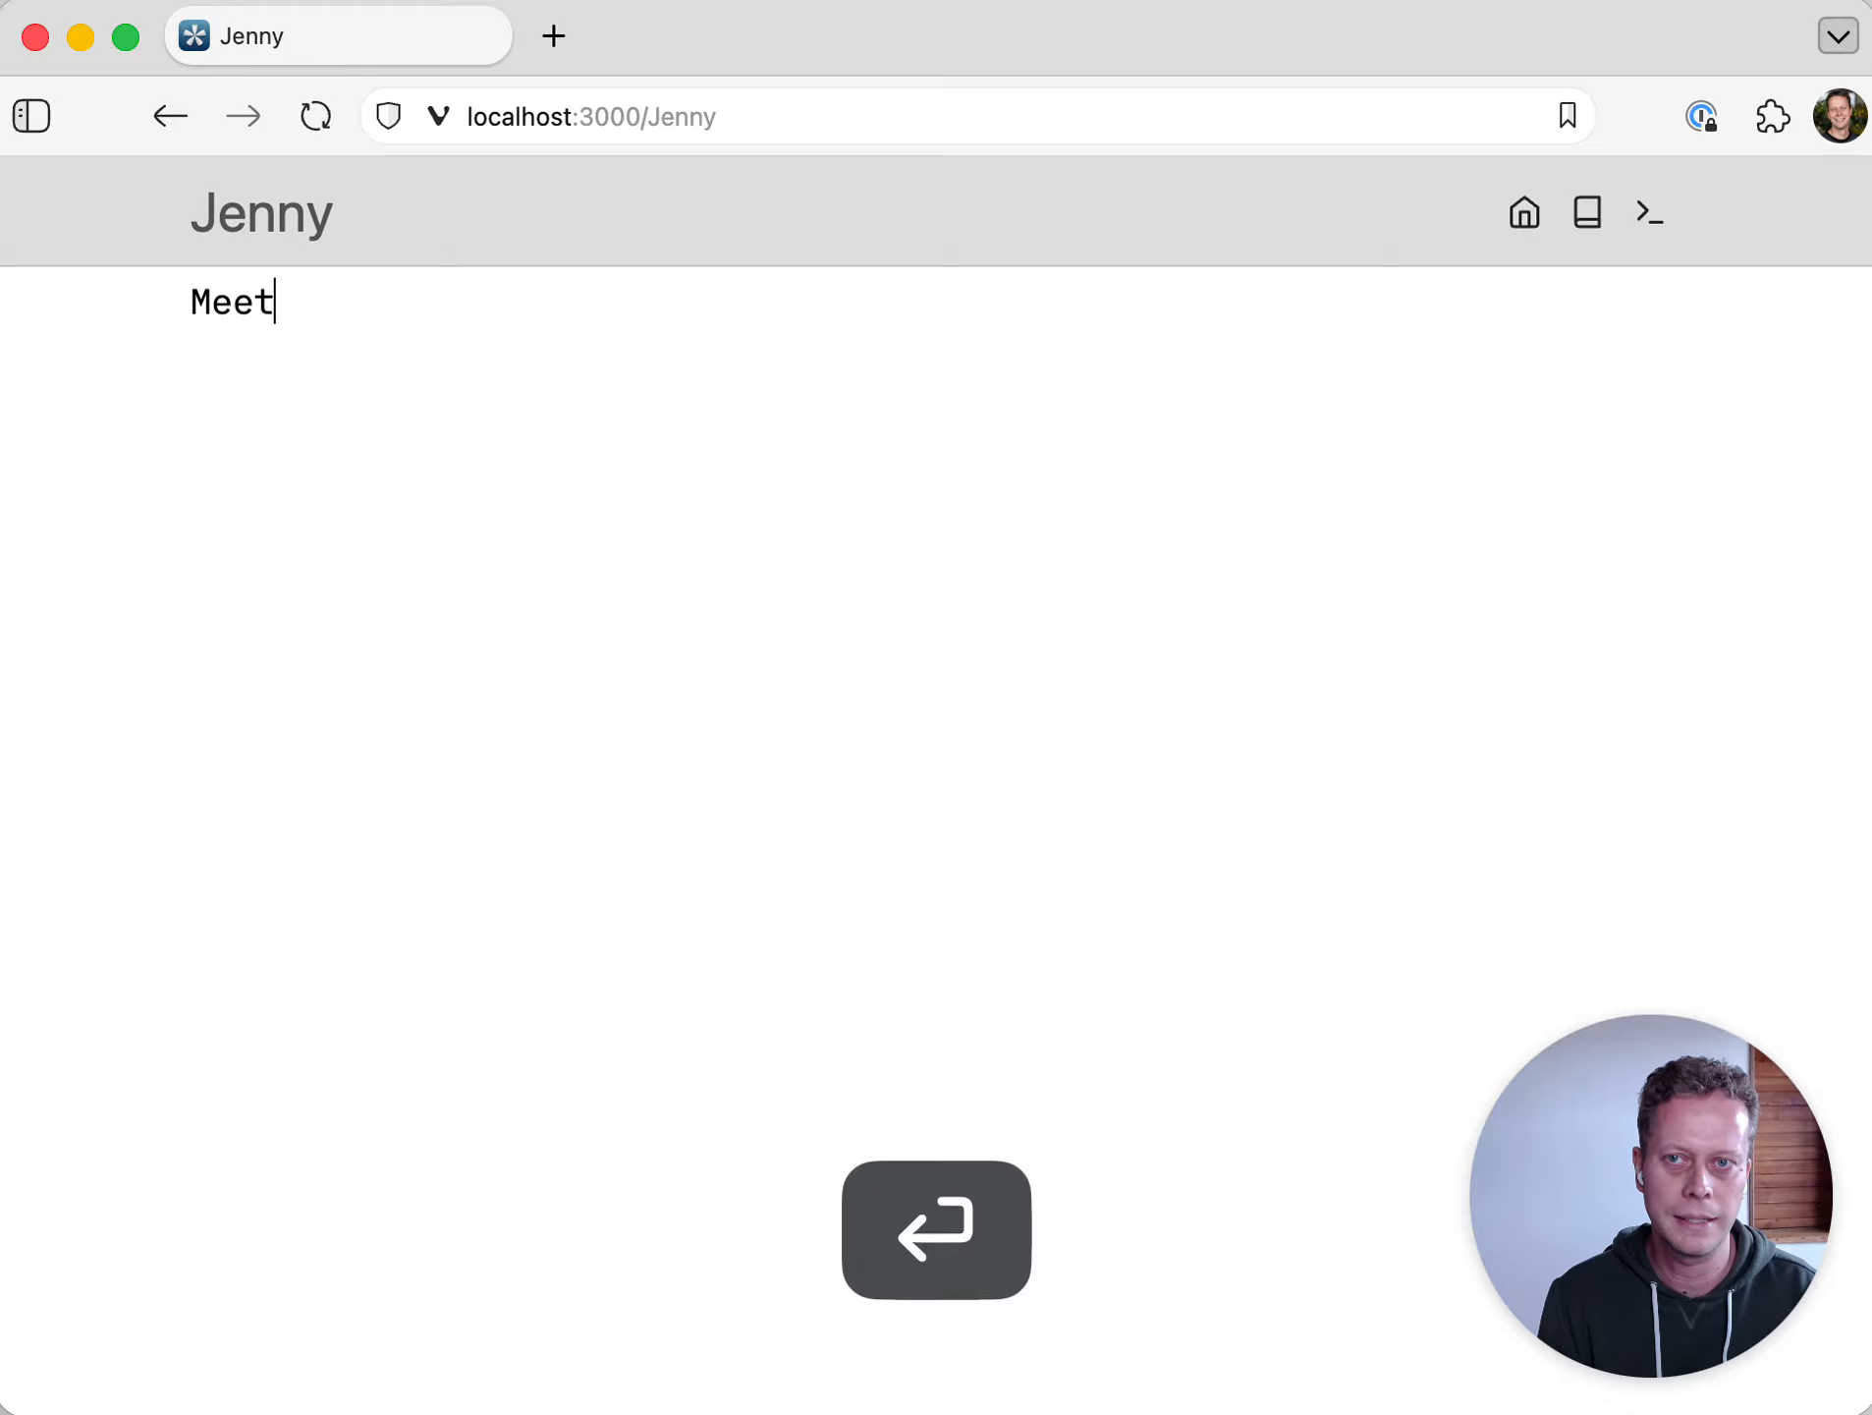
pyautogui.write(' notes')
pyautogui.press('BackSpace')
pyautogui.press('BackSpace')
pyautogui.press('BackSpace')
pyautogui.press('BackSpace')
pyautogui.press('BackSpace')
pyautogui.press('BackSpace')
pyautogui.write('ing not')
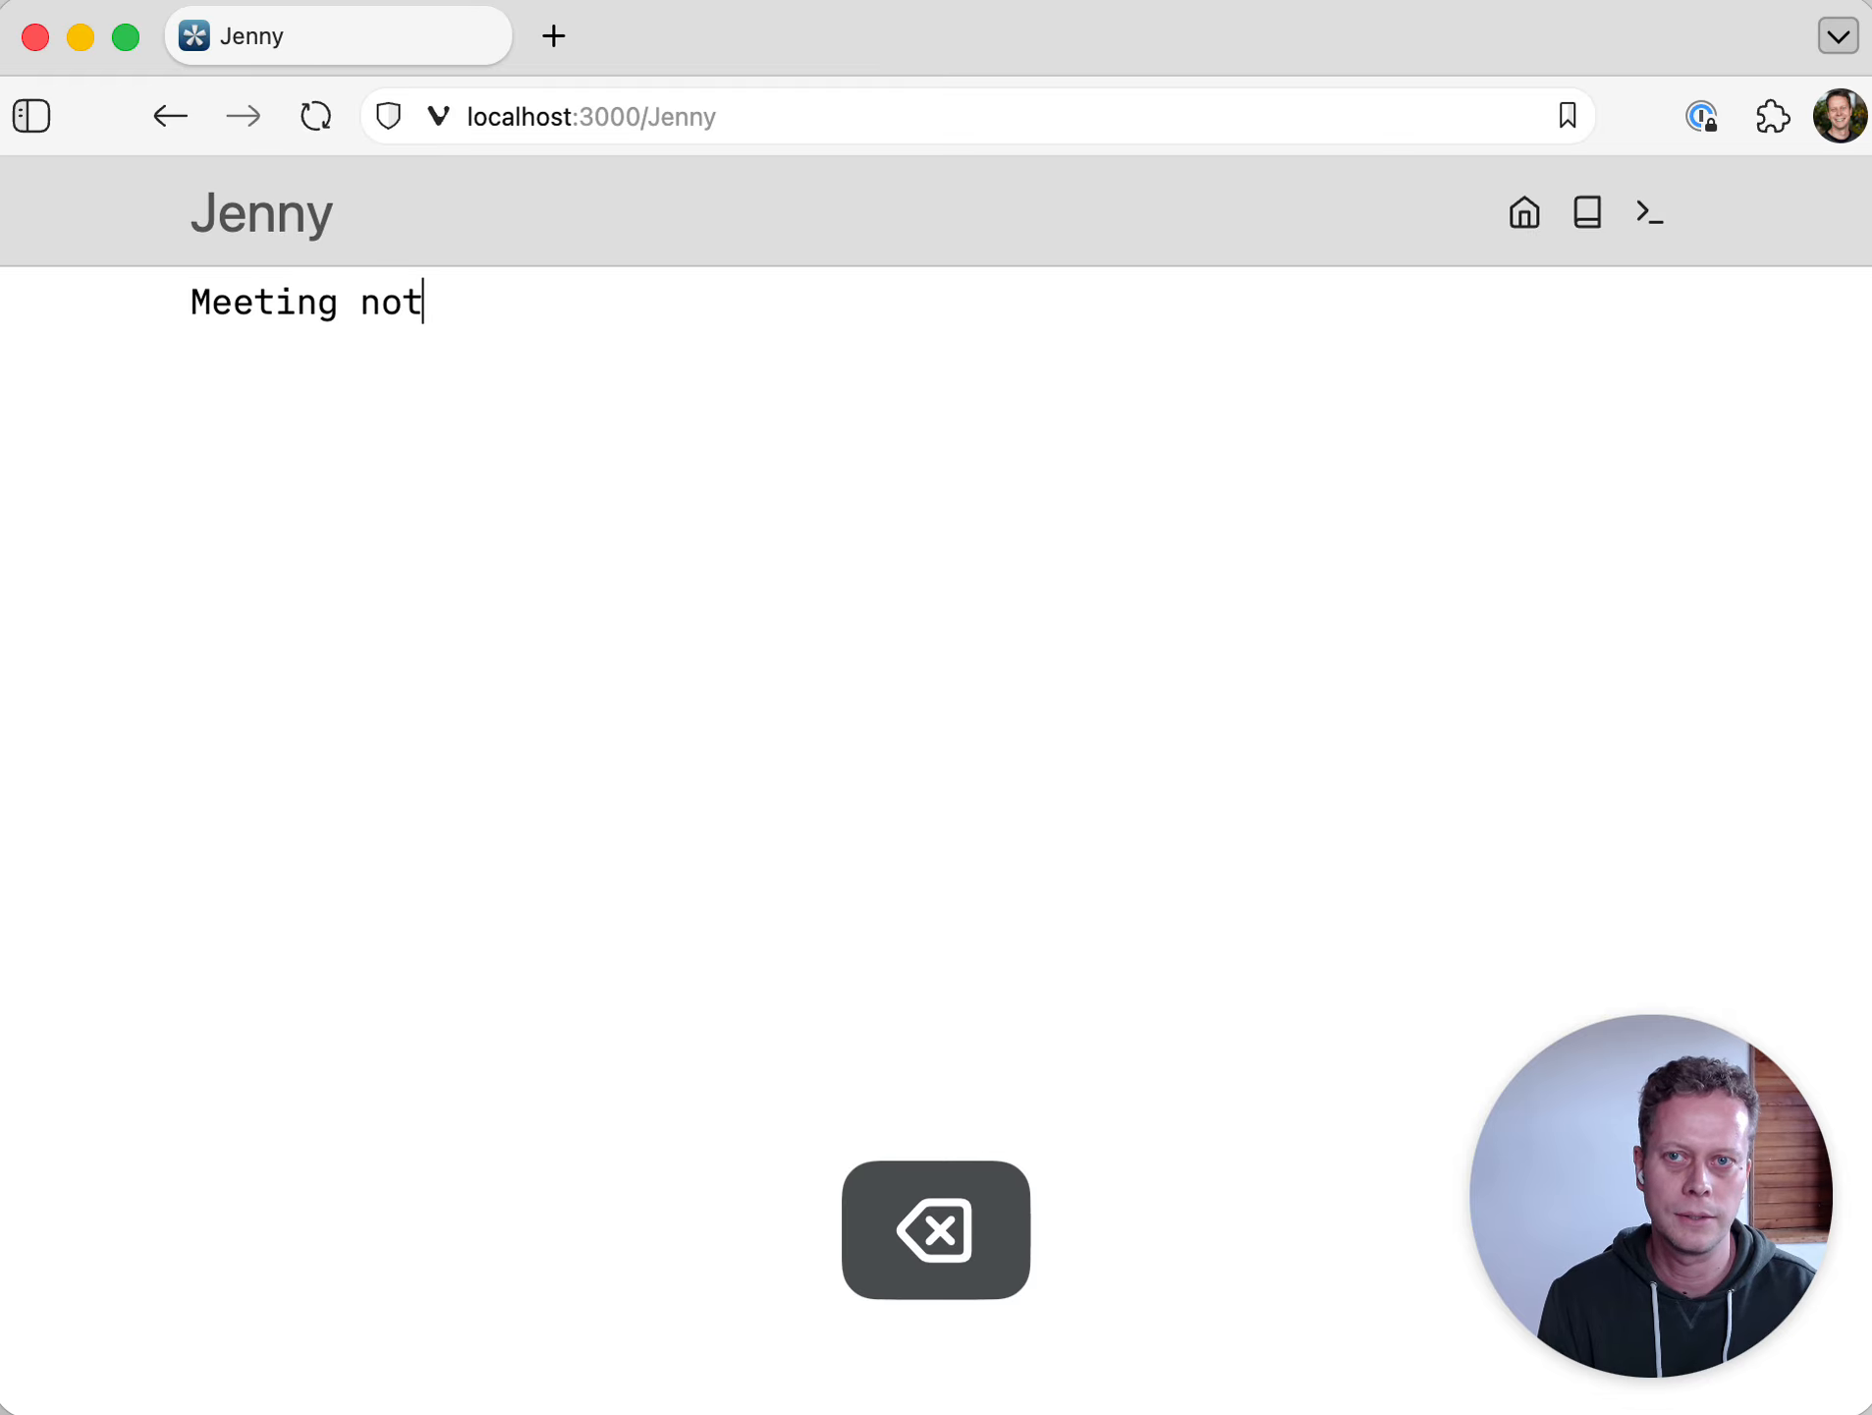
pyautogui.write('es on Jenny.')
pyautogui.press('Return')
pyautogui.press('Return')
pyautogui.write('#per')
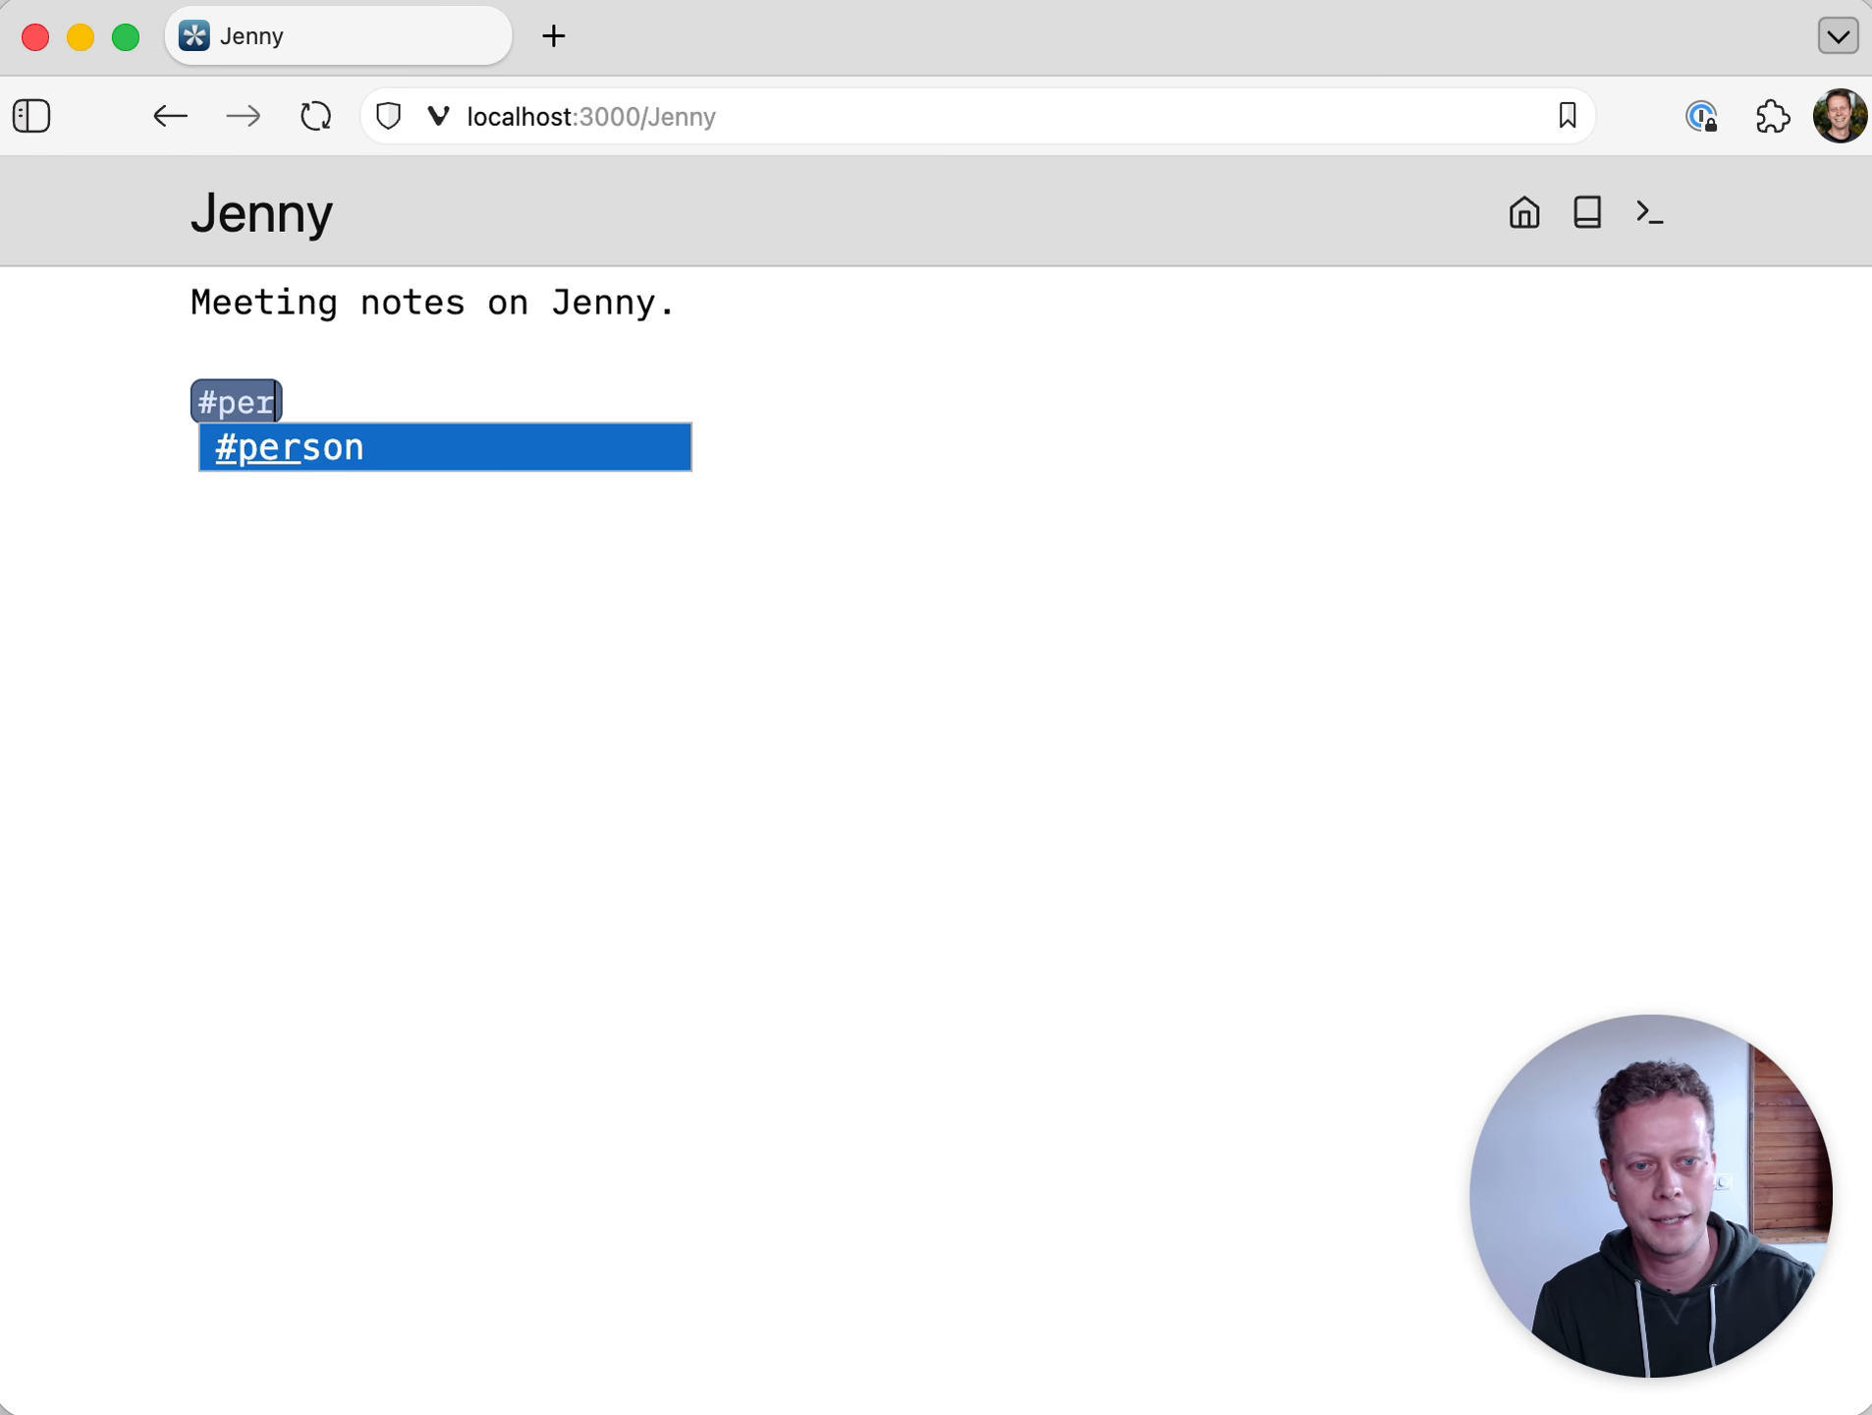
pyautogui.press('Return')
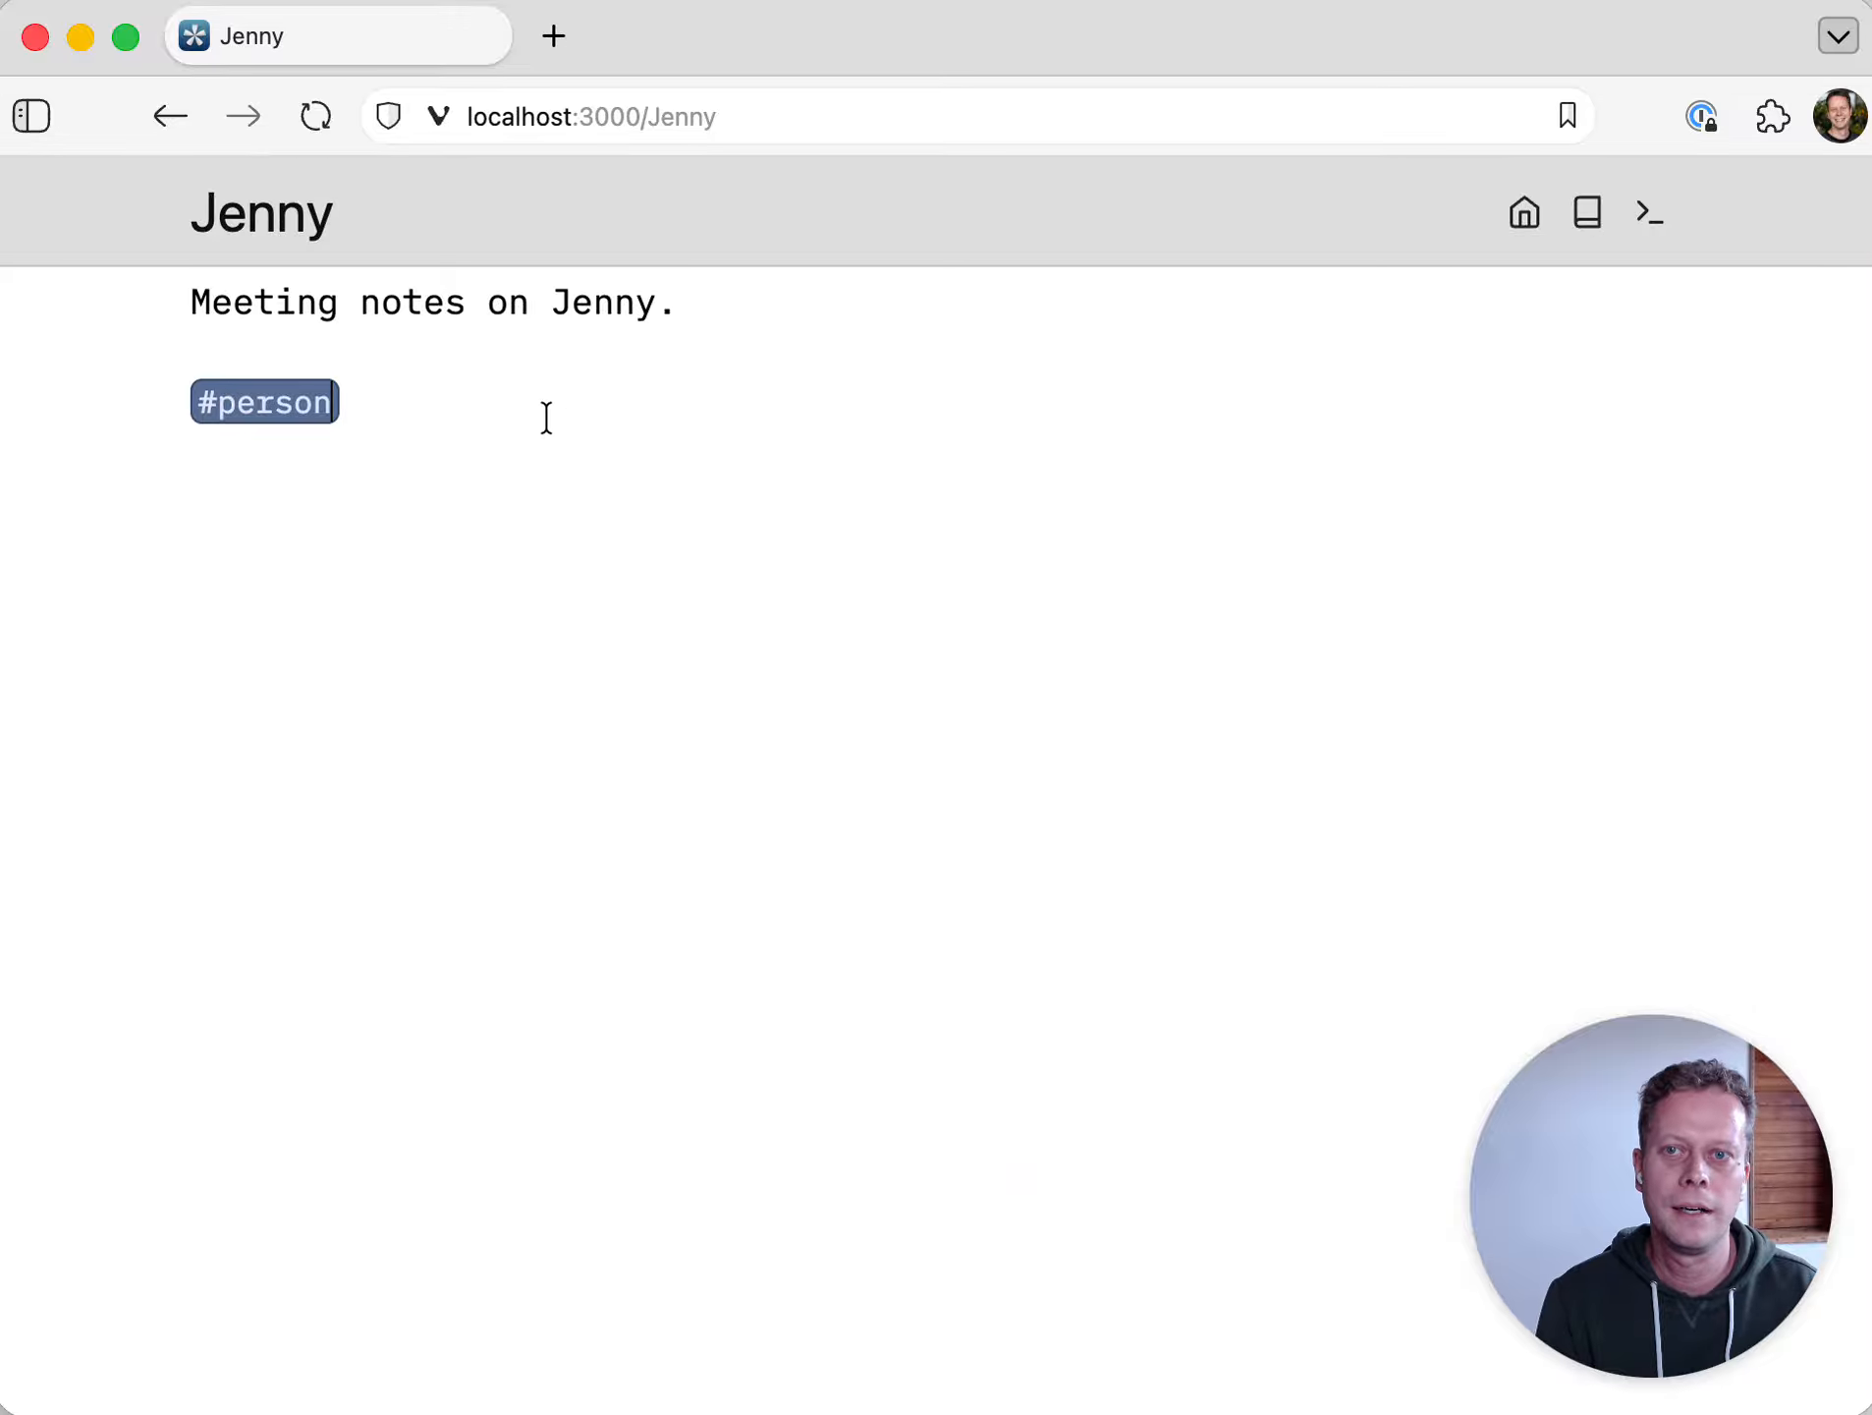
# - Return to the first person's page and move the #person tag above the meeting notes line
pyautogui.click(343, 323)
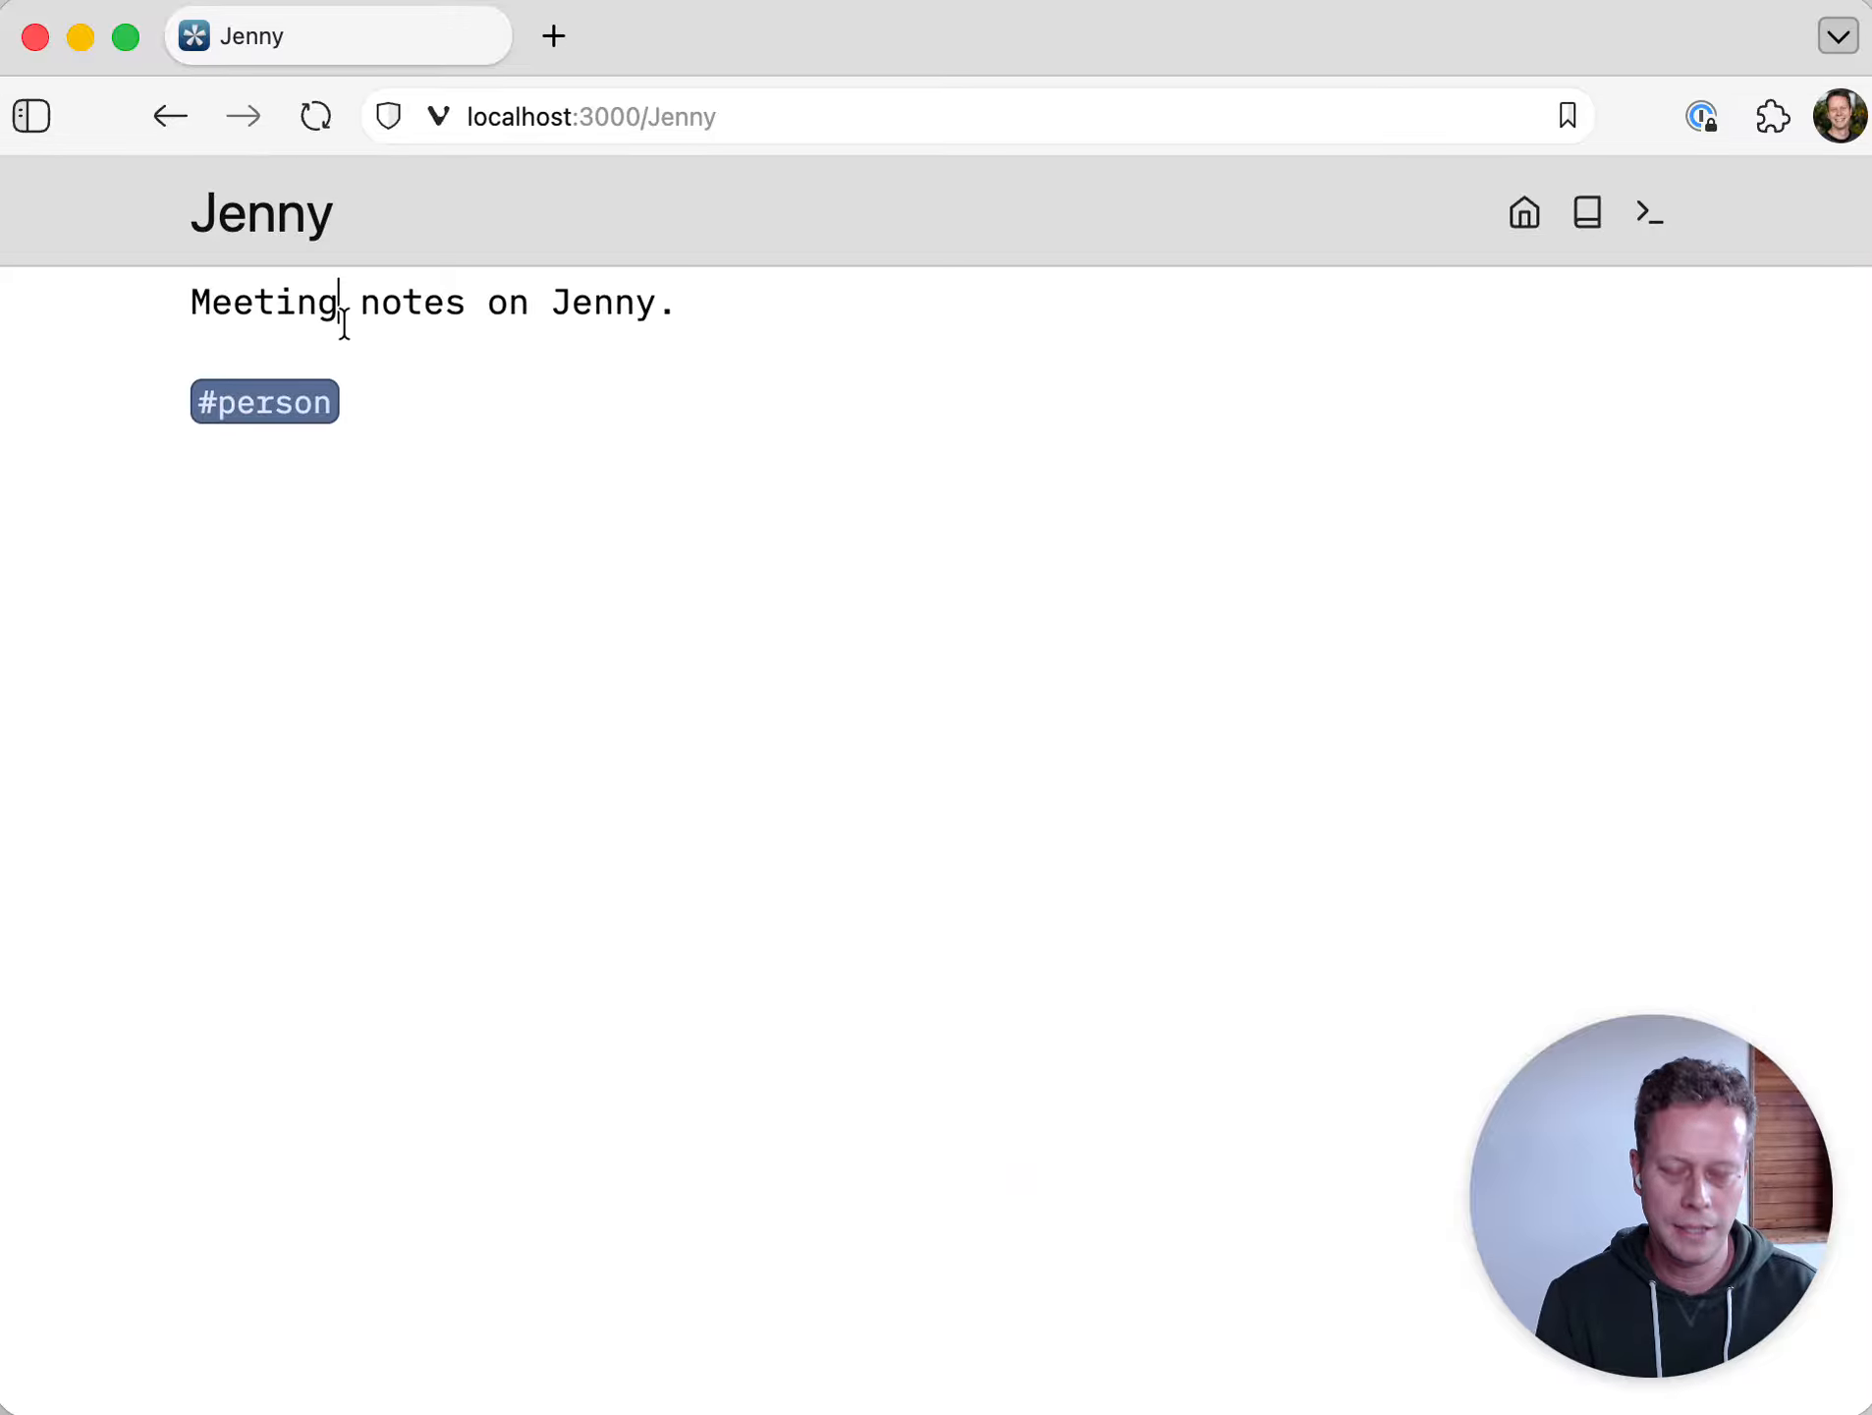
pyautogui.press('super+bracketleft')
pyautogui.press('Down')
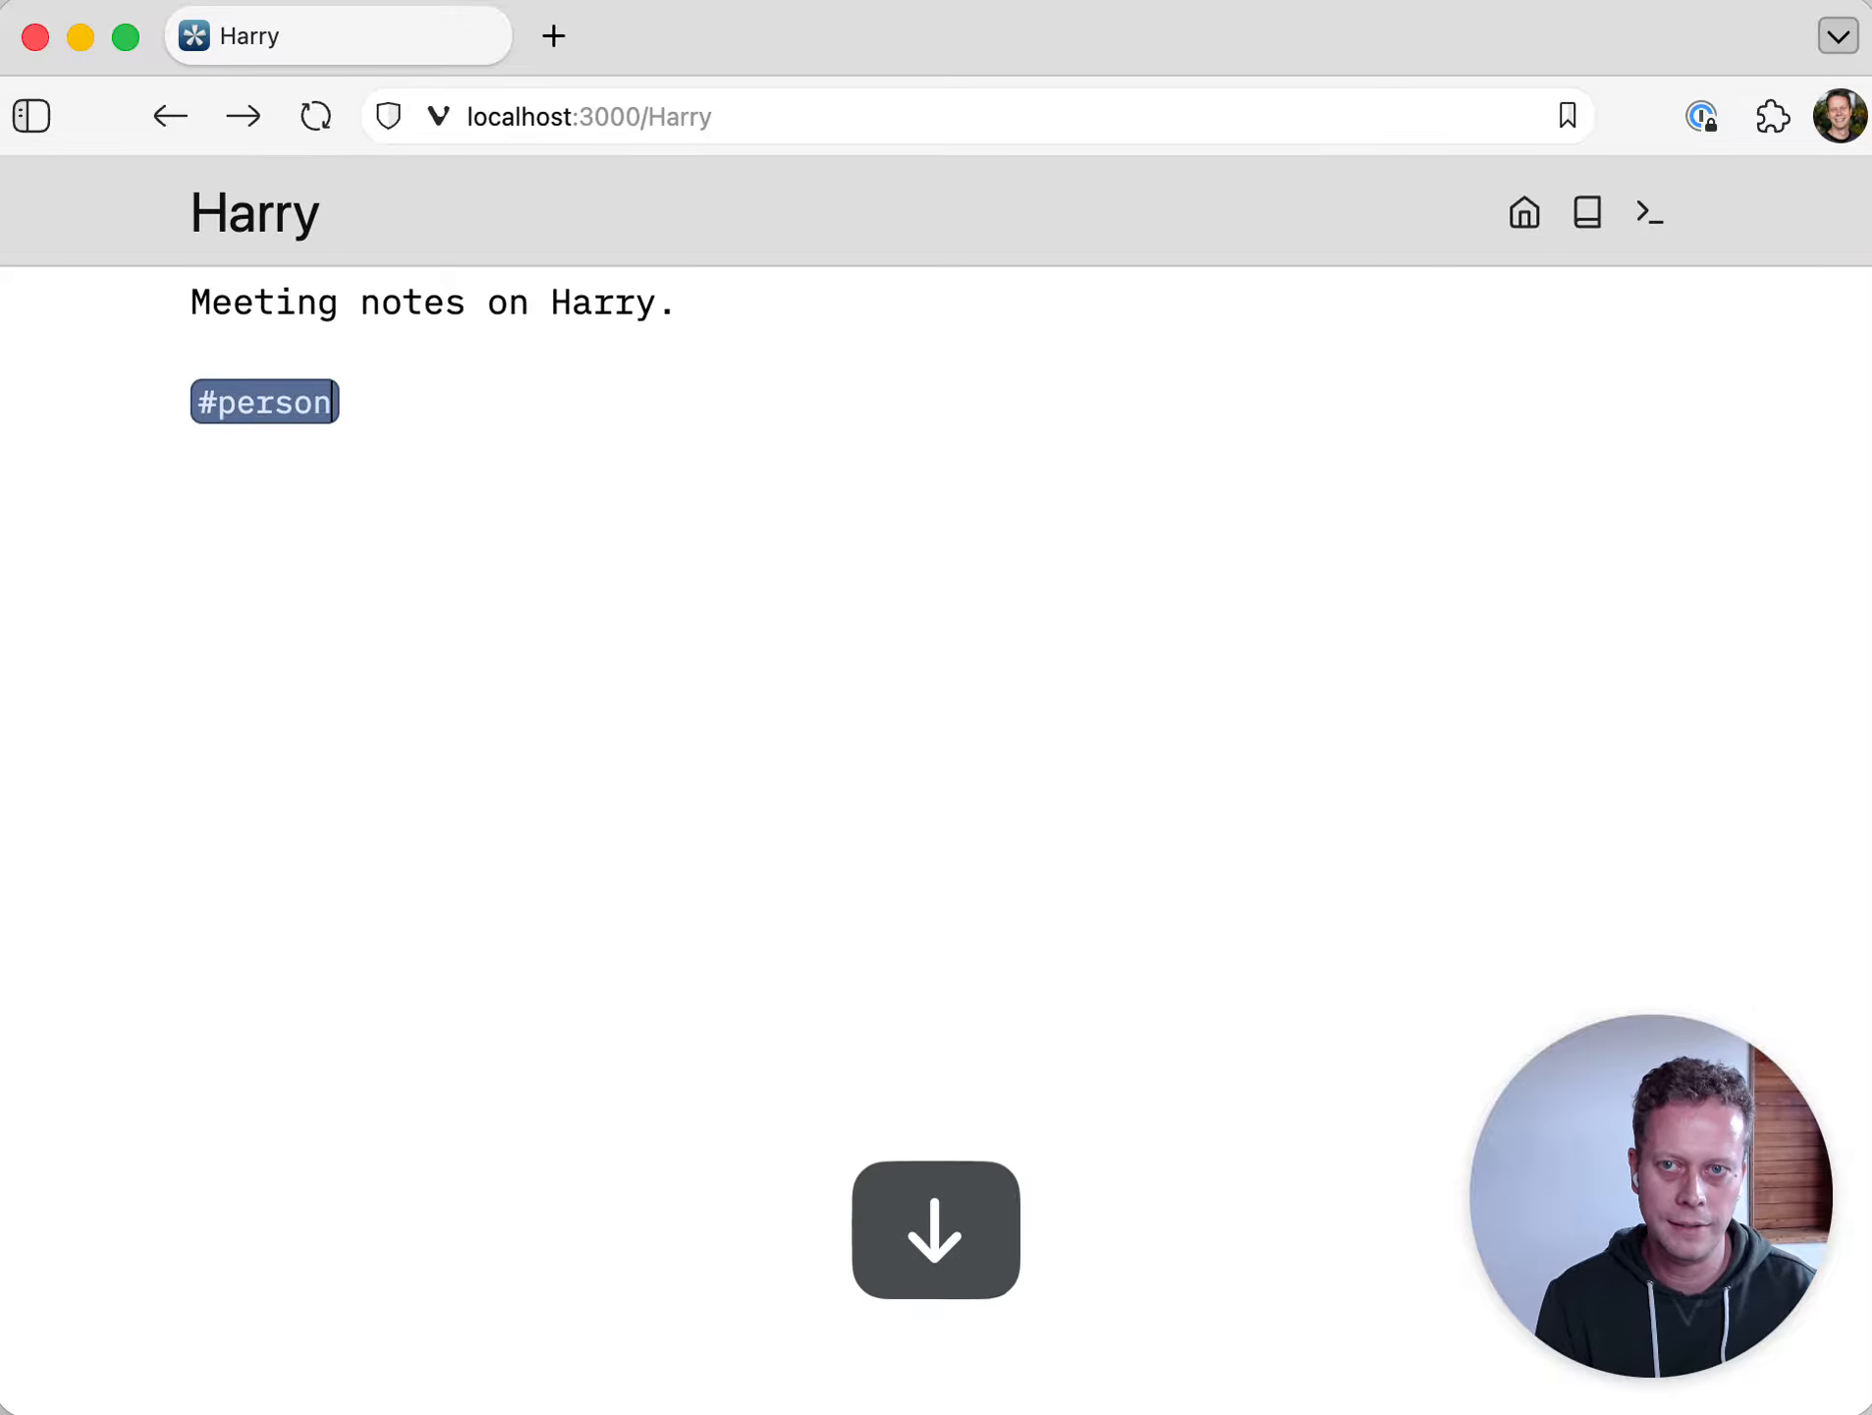
pyautogui.hotkey('shift', 'Down')
pyautogui.press('super+x')
pyautogui.press('Up')
pyautogui.press('Up')
pyautogui.press('super+v')
pyautogui.press('Return')
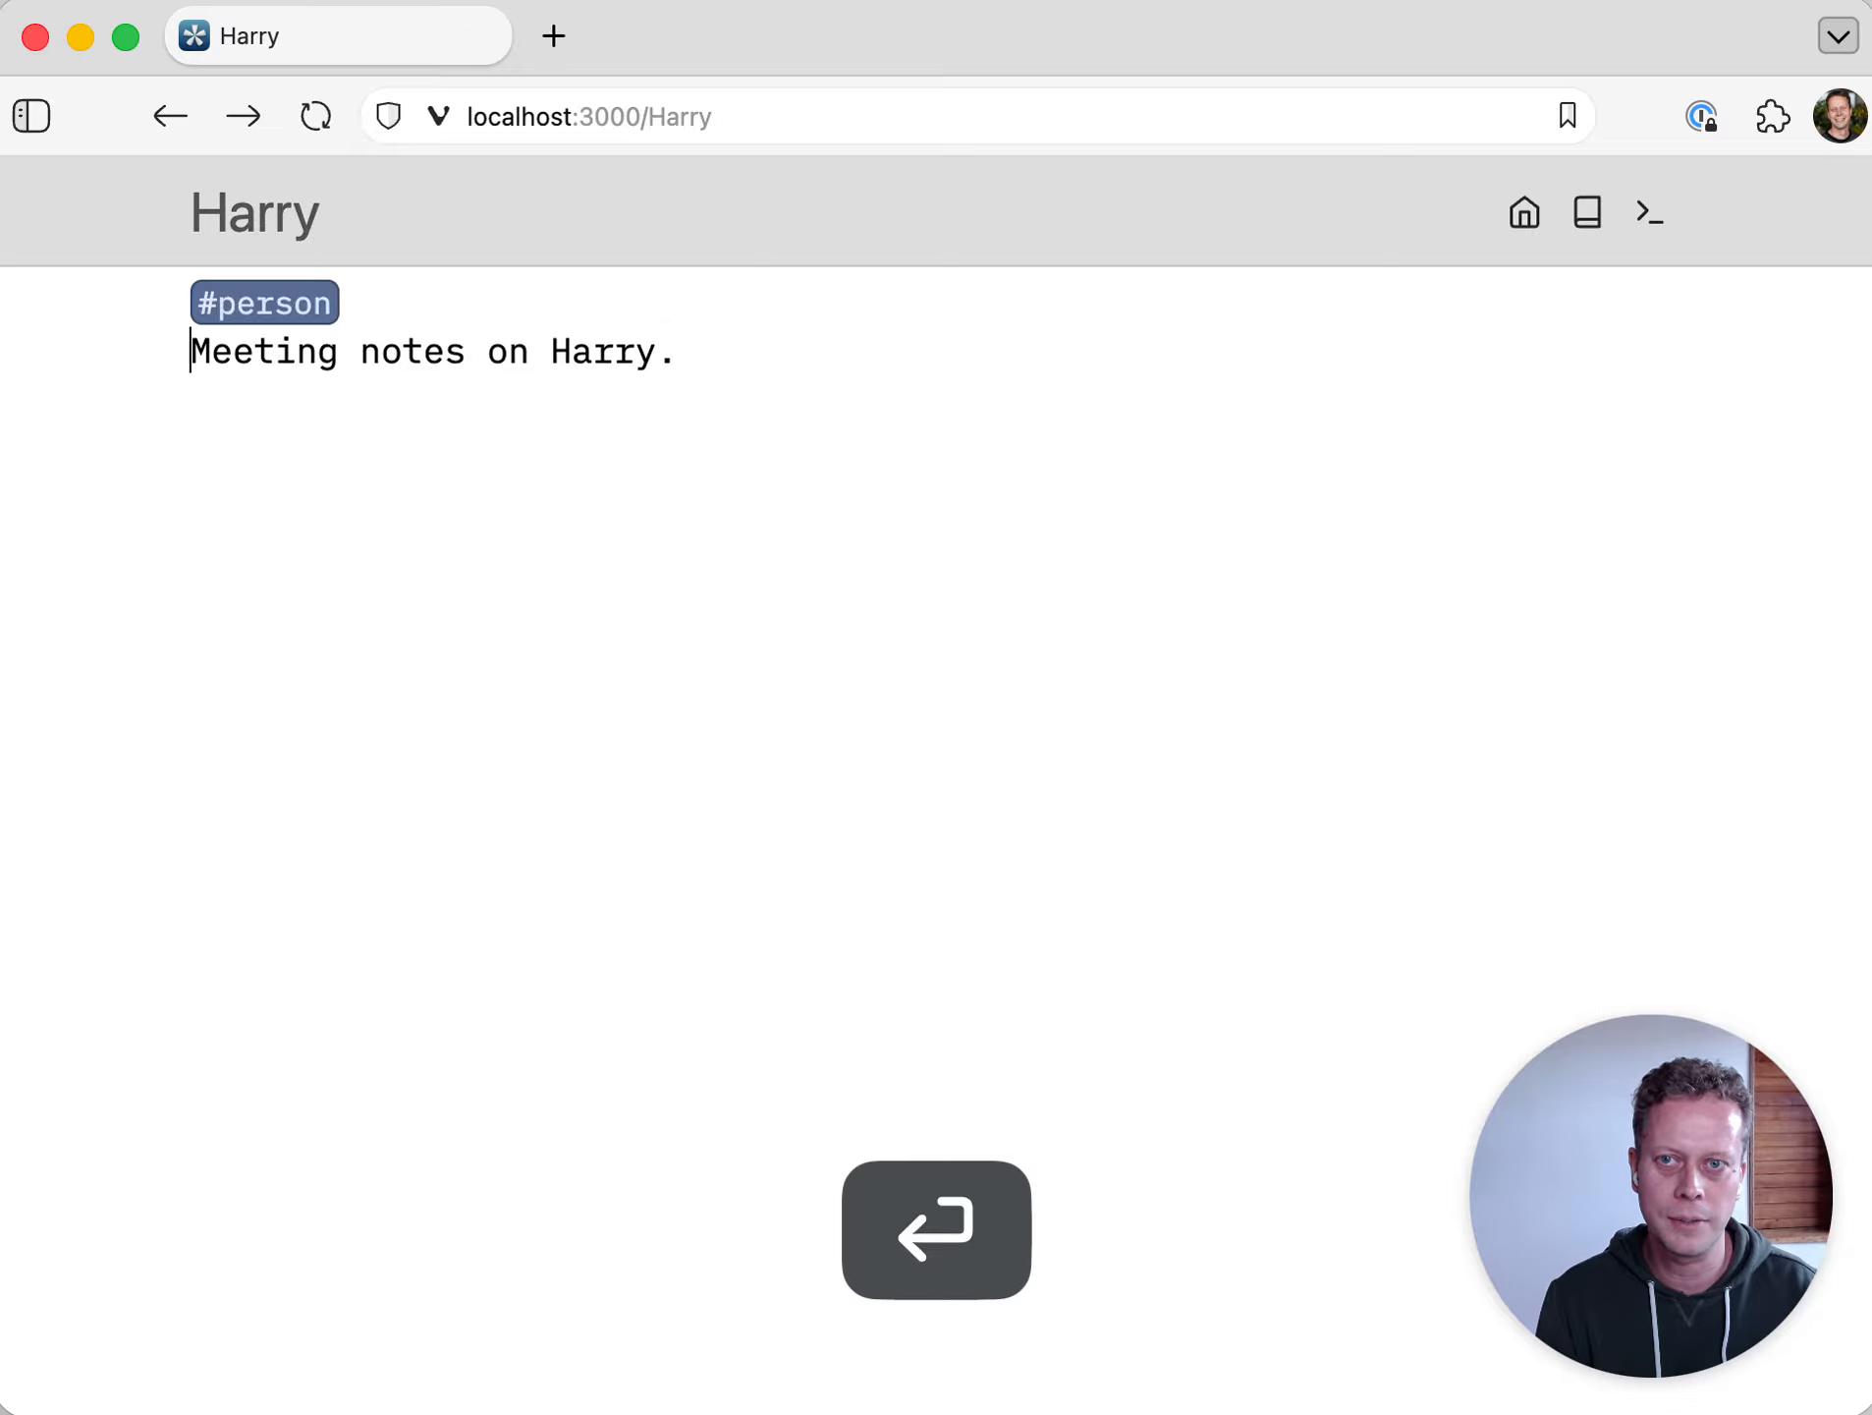
# - Insert a blank line between the #person tag and the meeting notes line
pyautogui.press('Return')
pyautogui.press('Return')
pyautogui.press('BackSpace')
pyautogui.press('Up')
pyautogui.press('Up')
pyautogui.press('shift+super+Right')
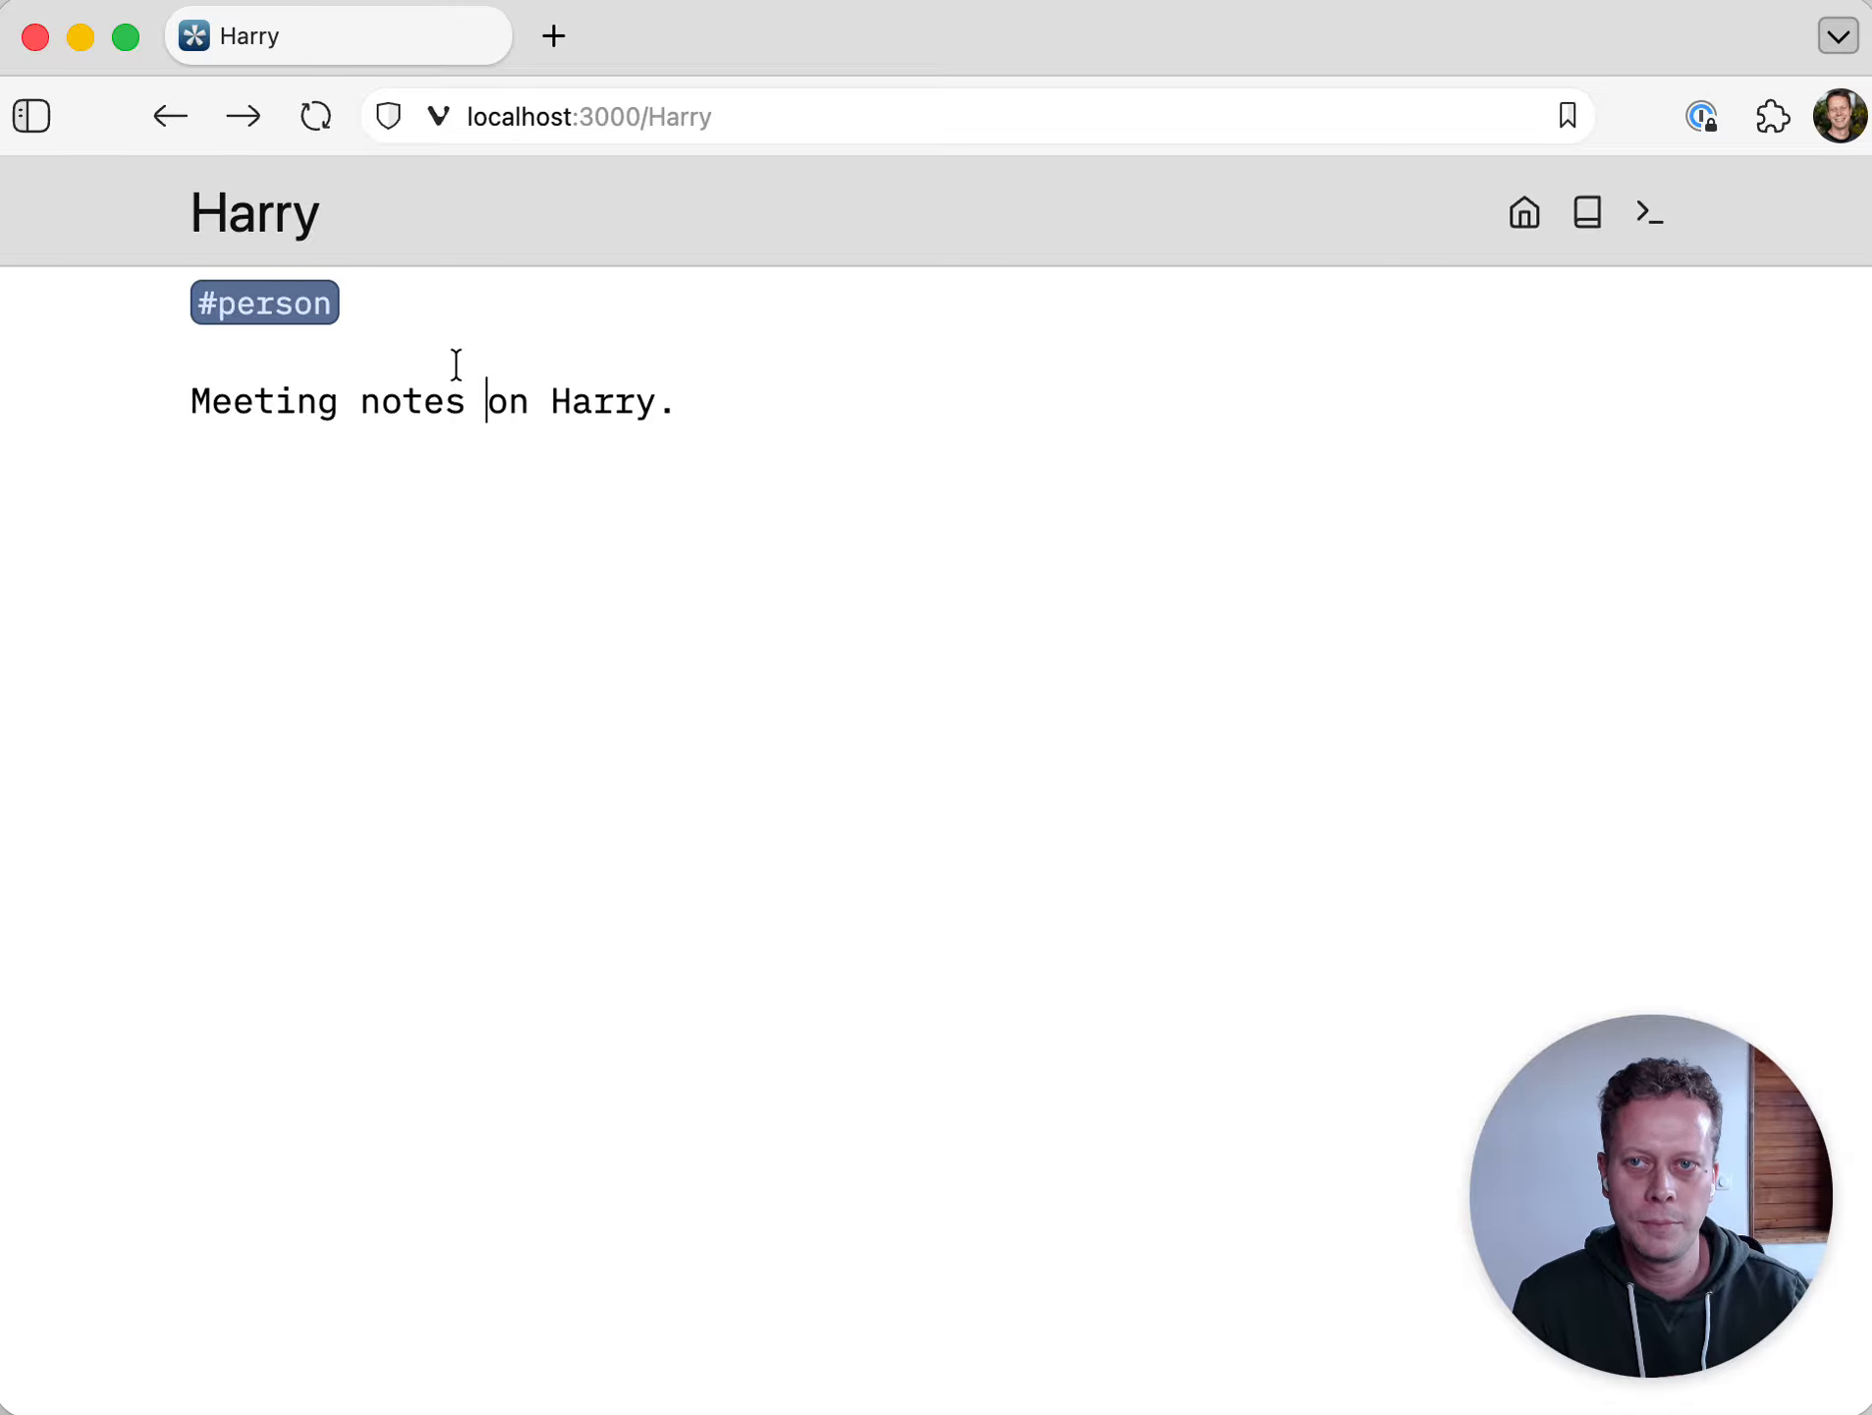
# - Look up the objects tagged person and go from that listing to the first person's page
pyautogui.click(300, 314)
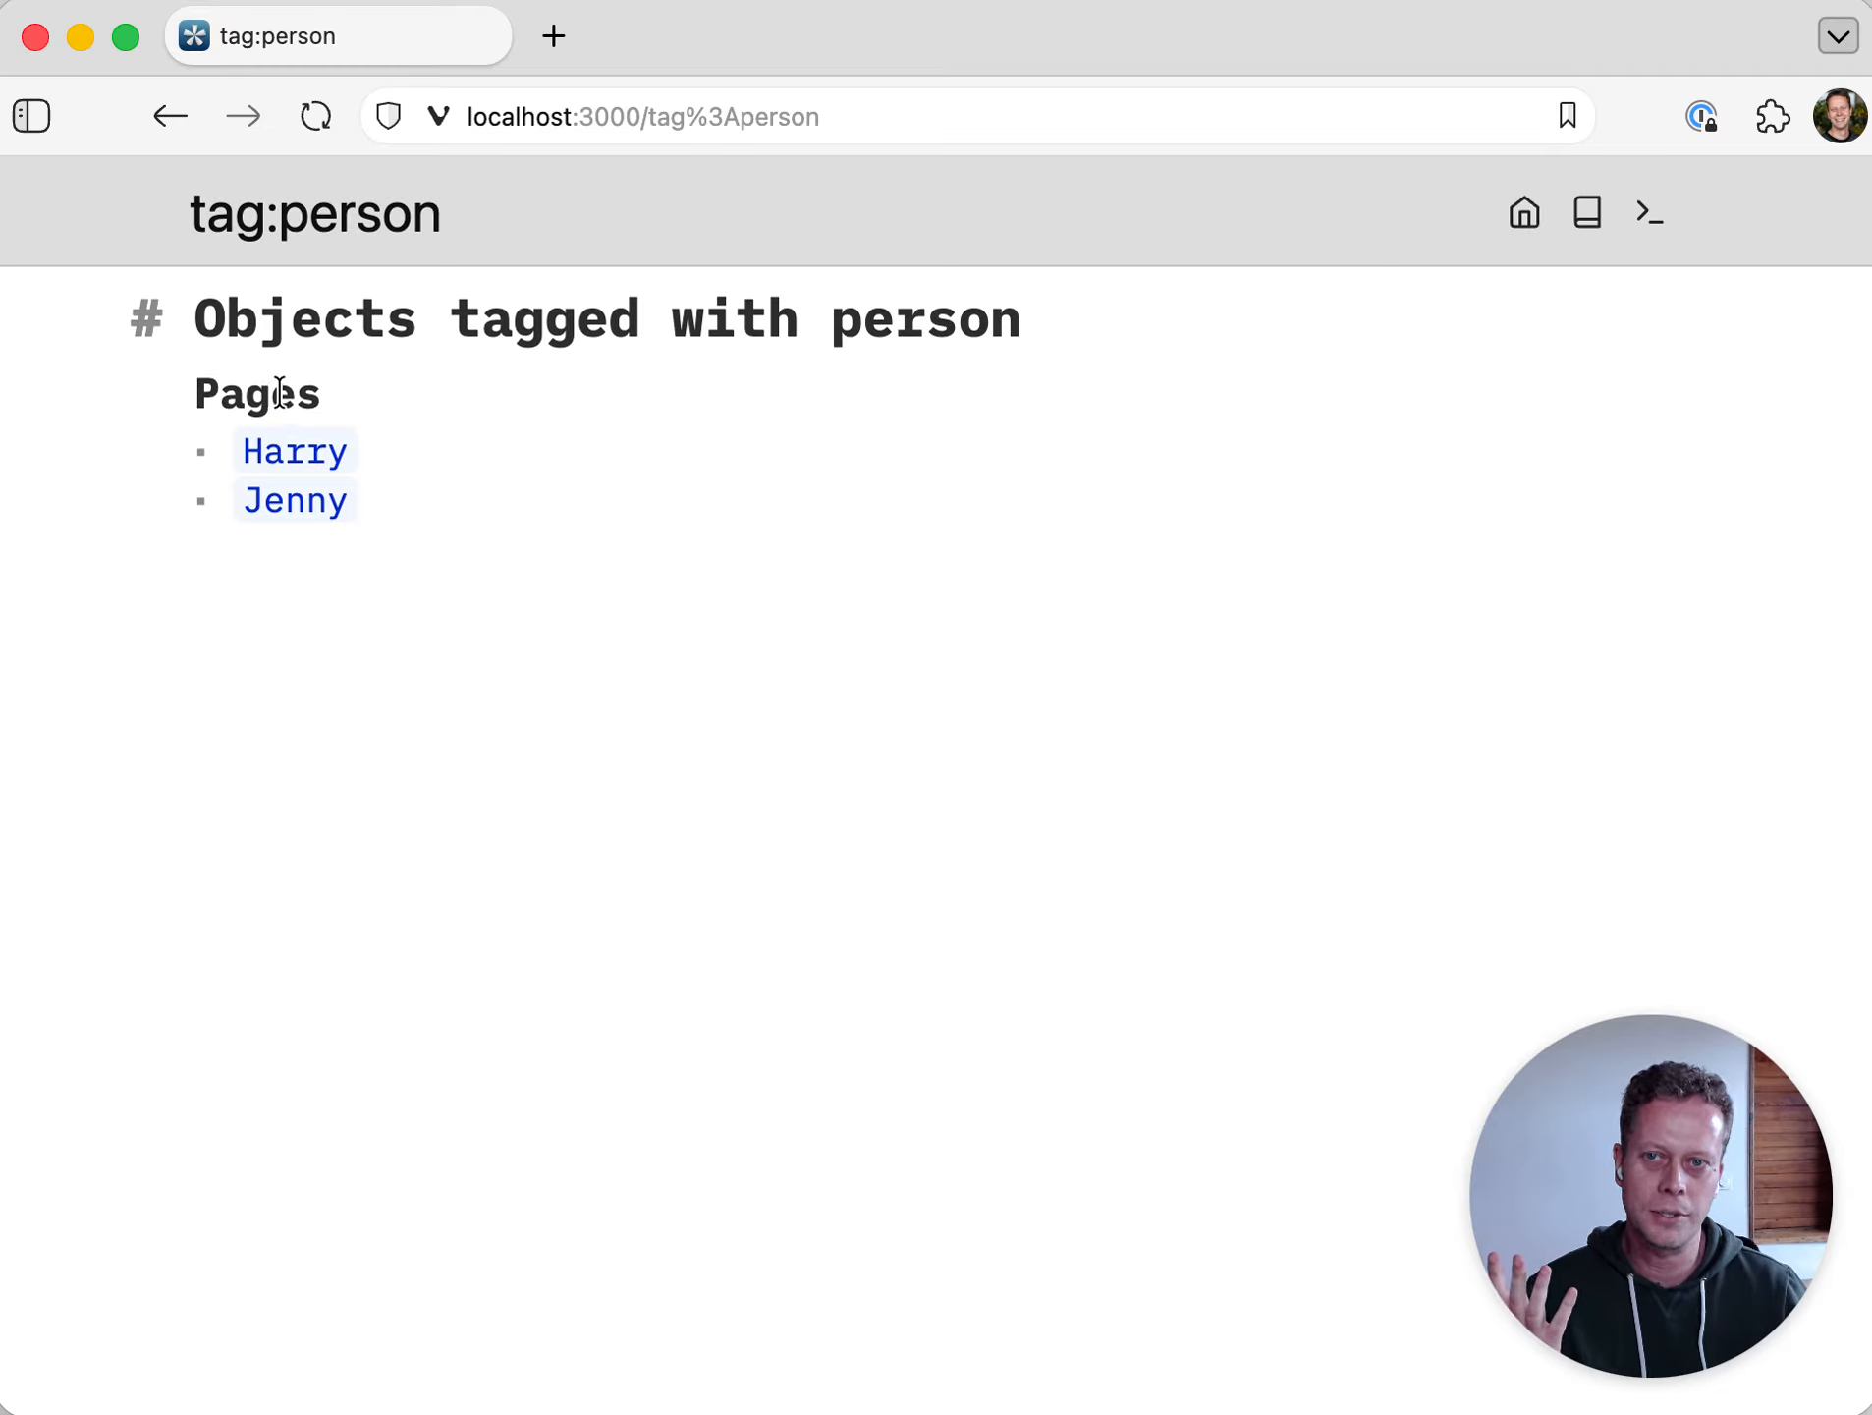
pyautogui.click(298, 451)
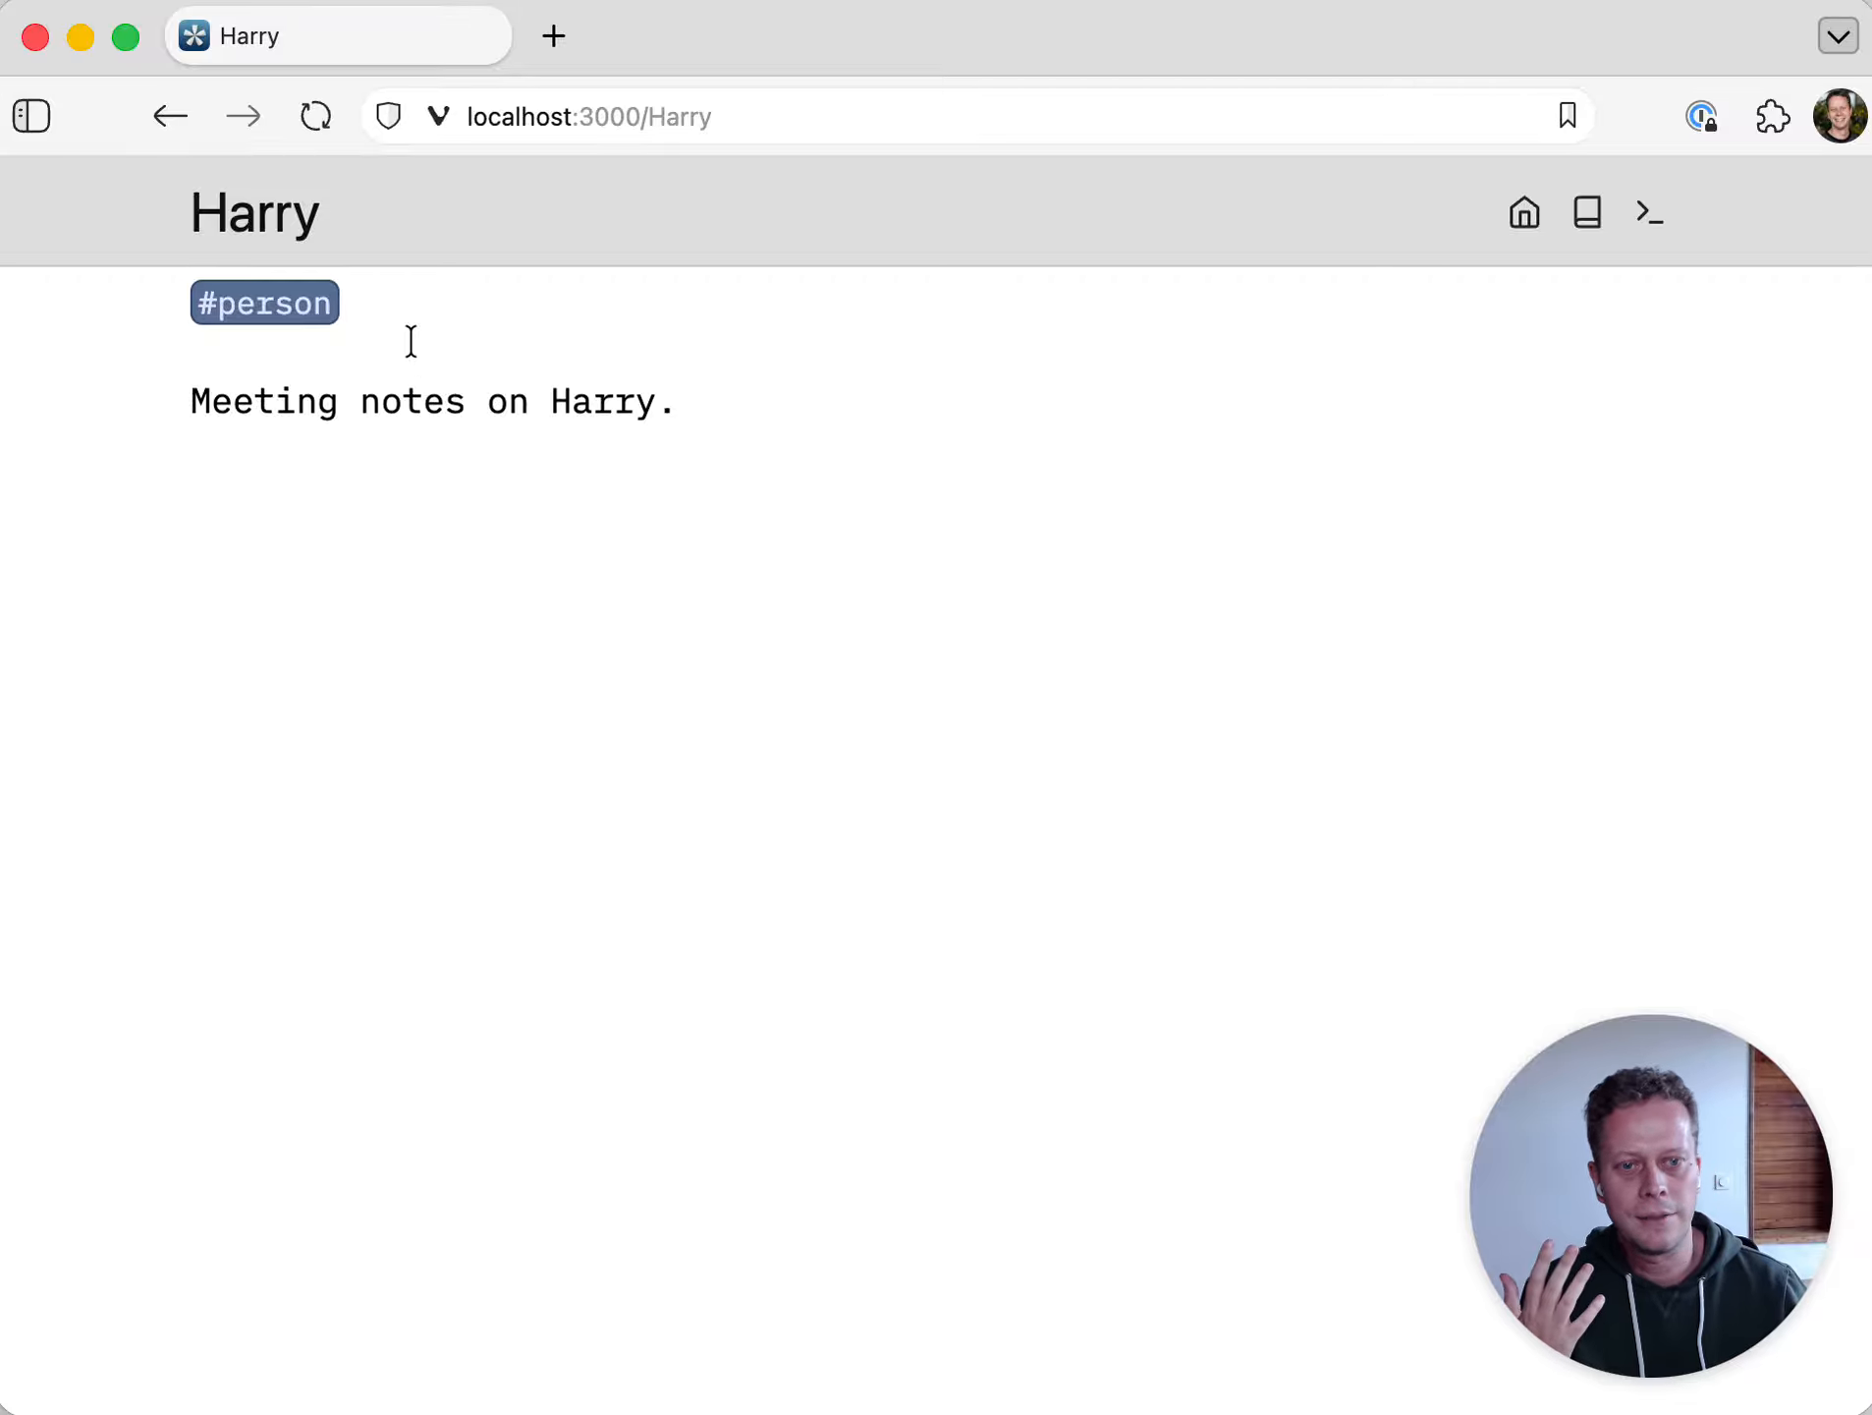
# - Add the tag #enemy after #person on the first person's page
pyautogui.click(411, 305)
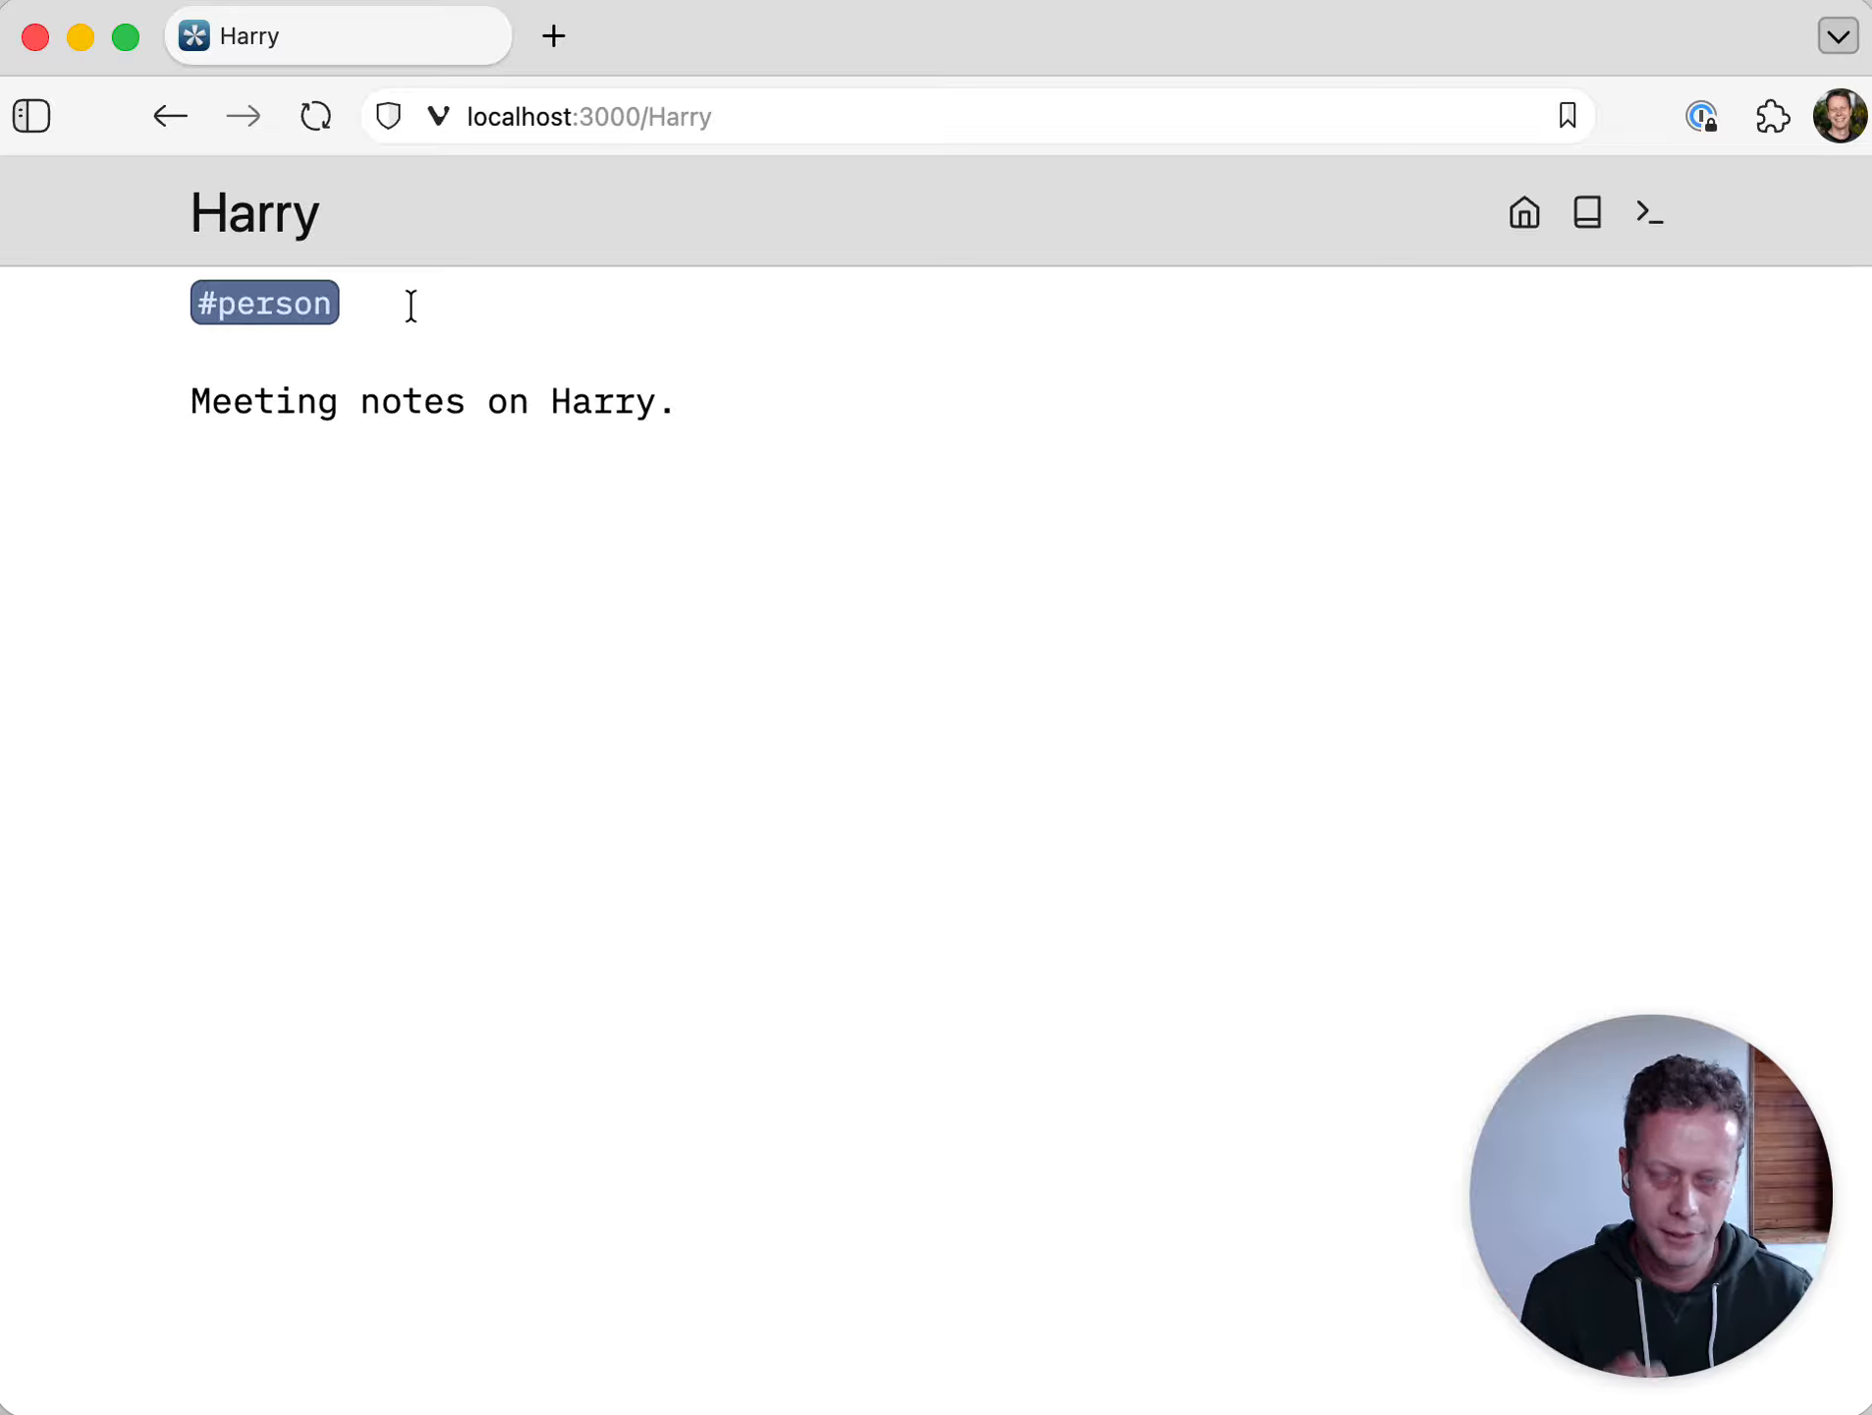
pyautogui.write('#ene')
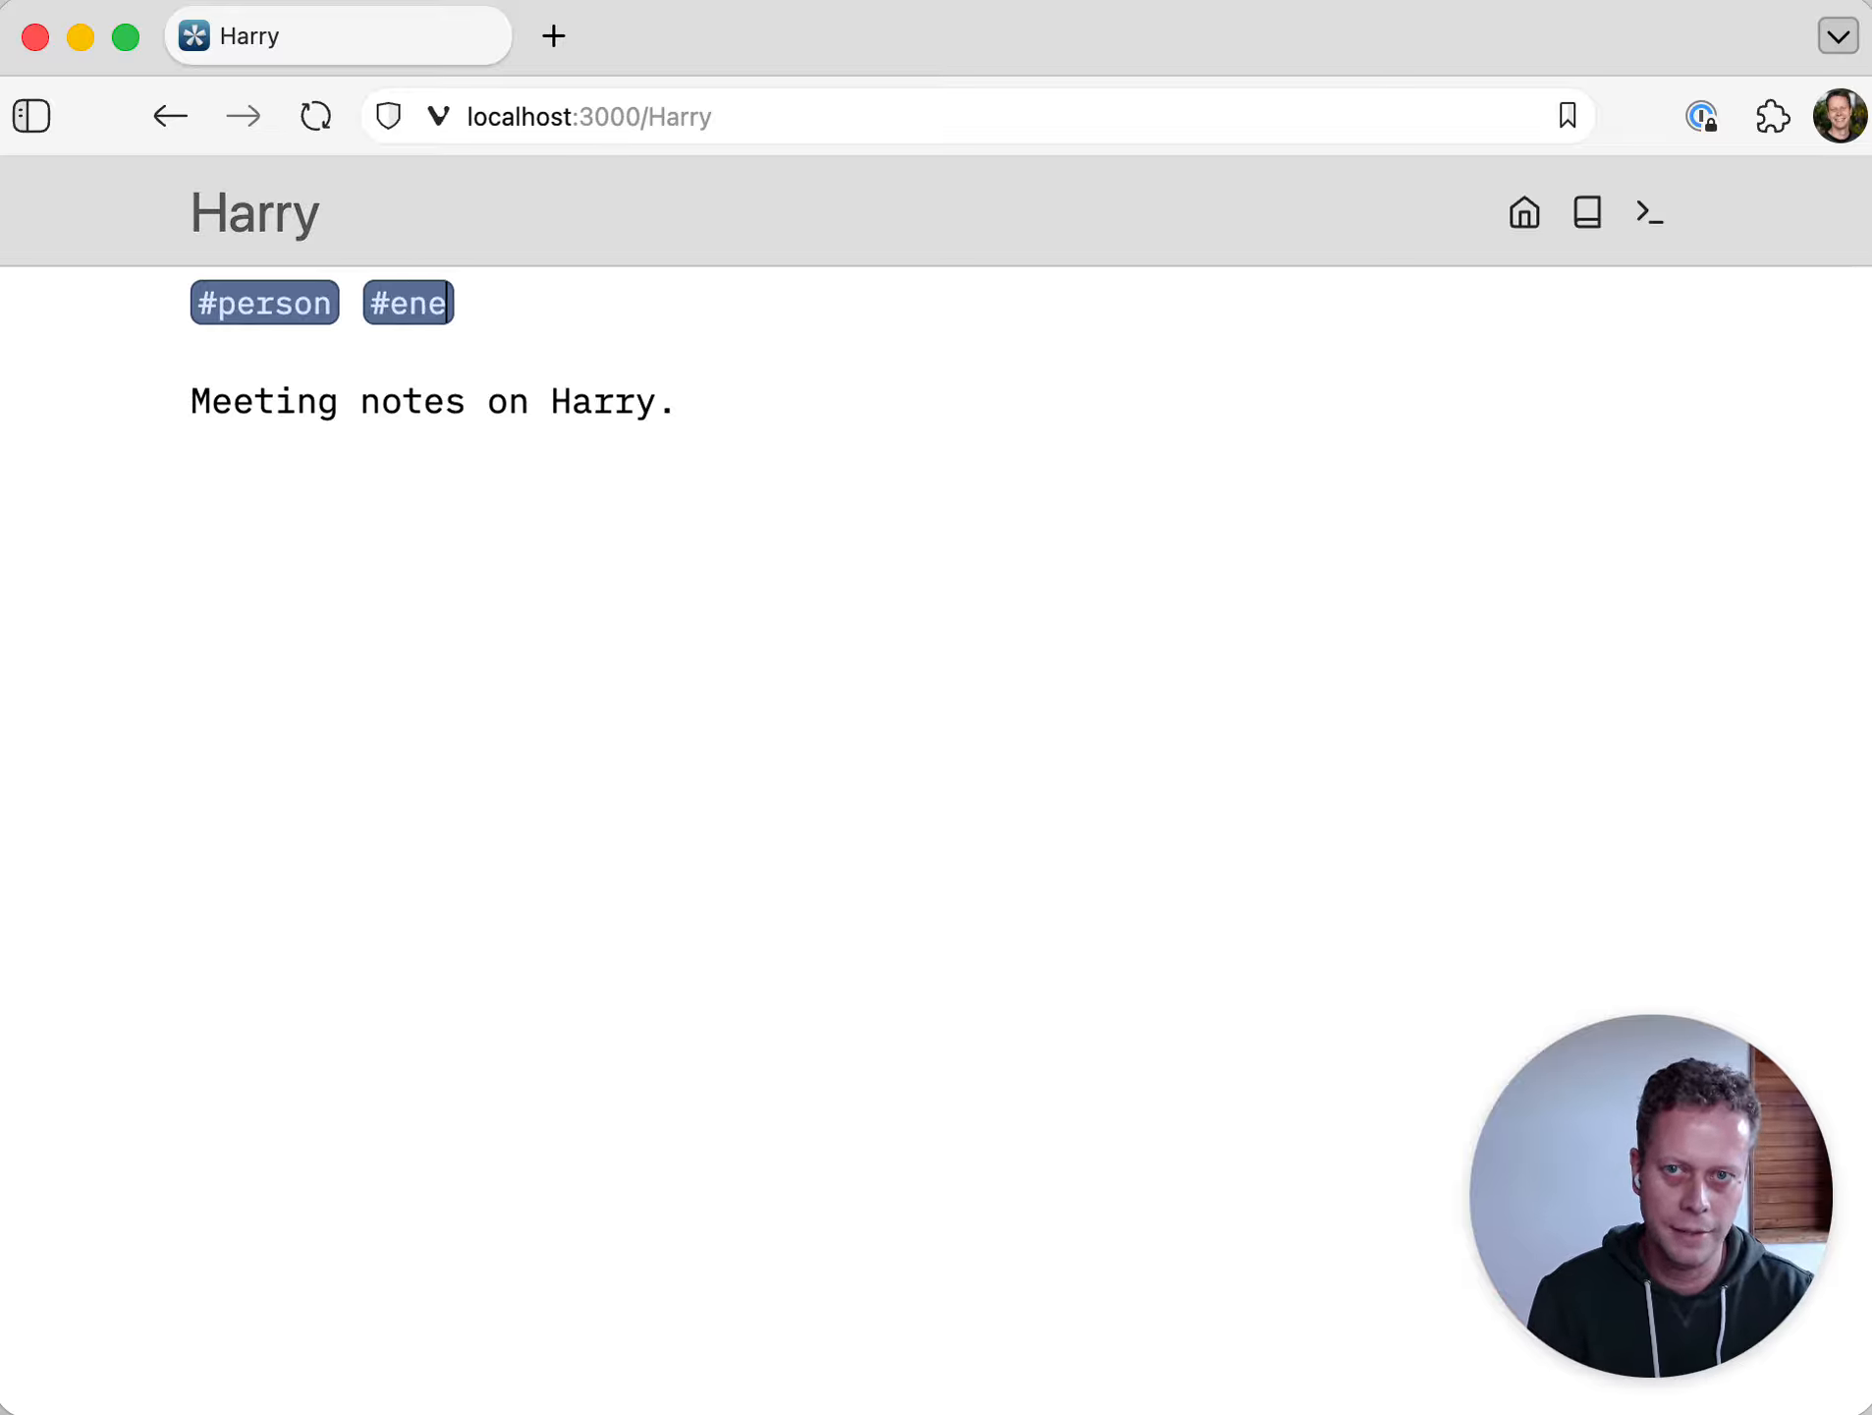
pyautogui.write('my')
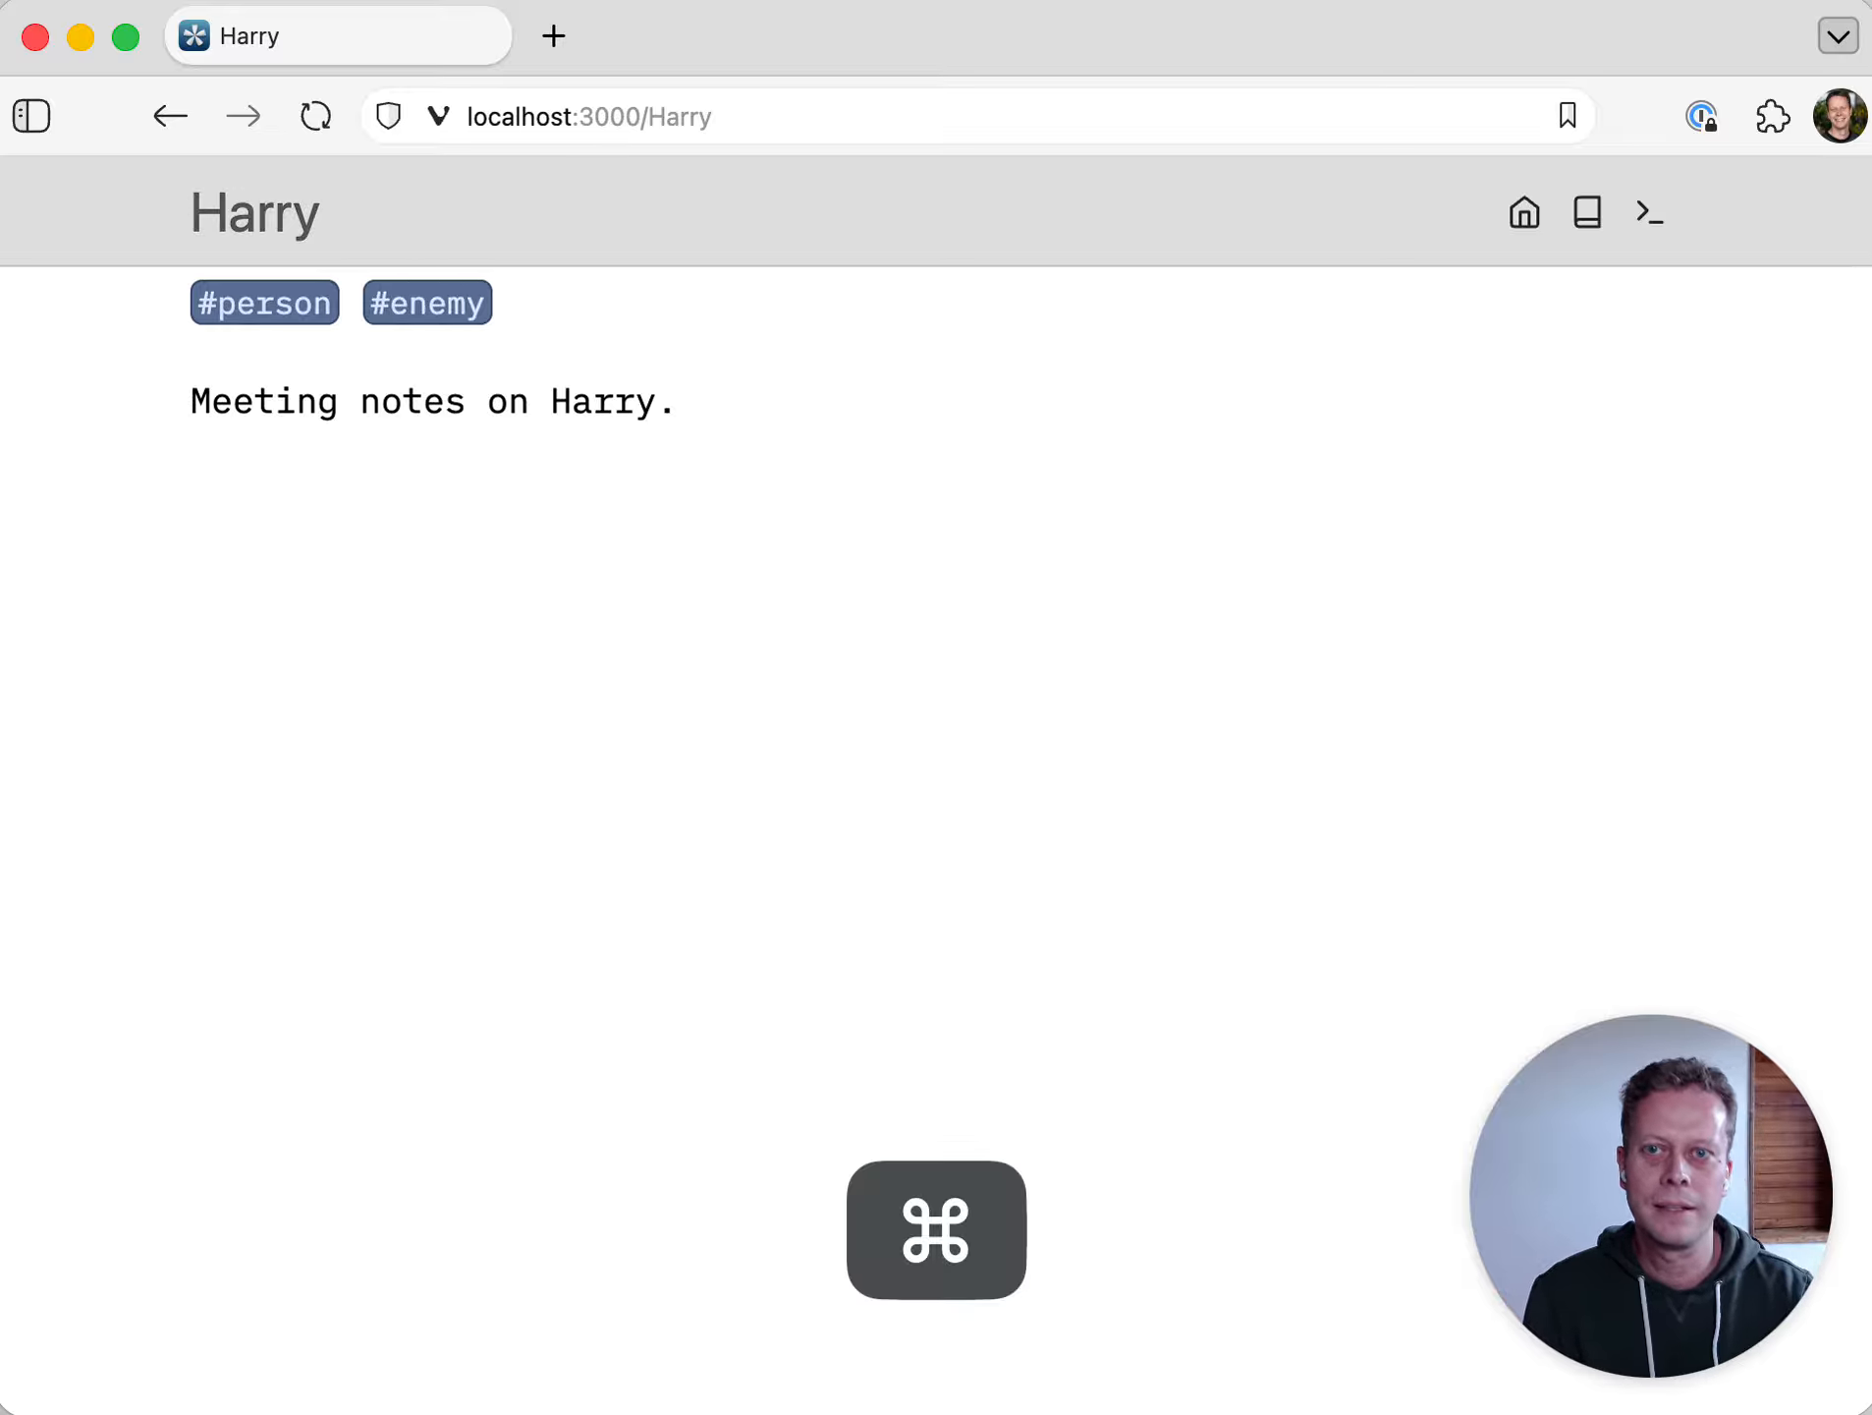
# - Add the tag #friend after #person on the second person's page
pyautogui.press('super+k')
pyautogui.write('j')
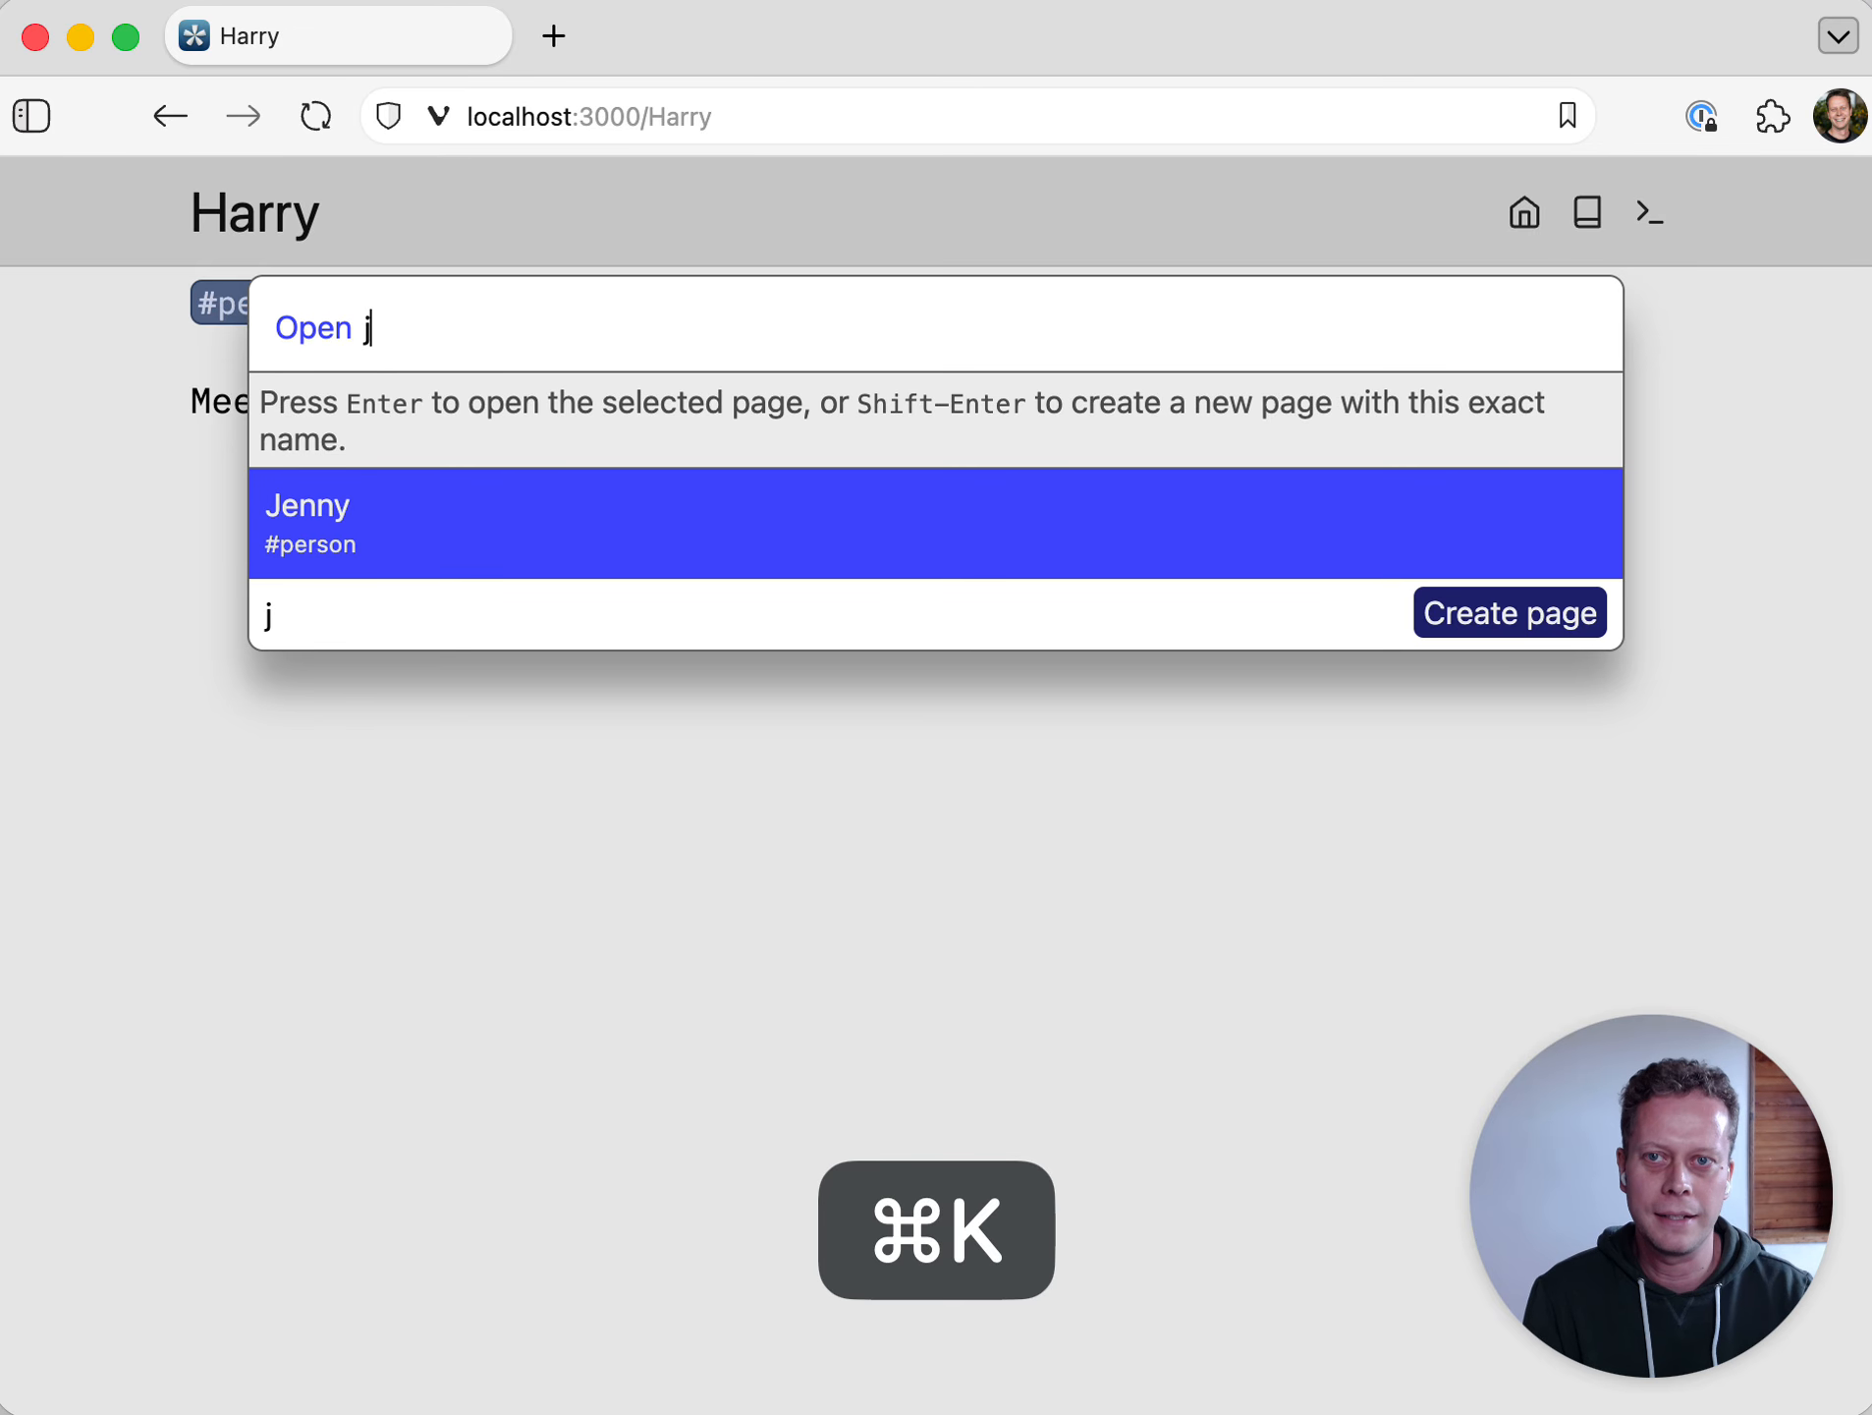
pyautogui.press('Return')
pyautogui.press('Down')
pyautogui.press('Down')
pyautogui.press('super+Right')
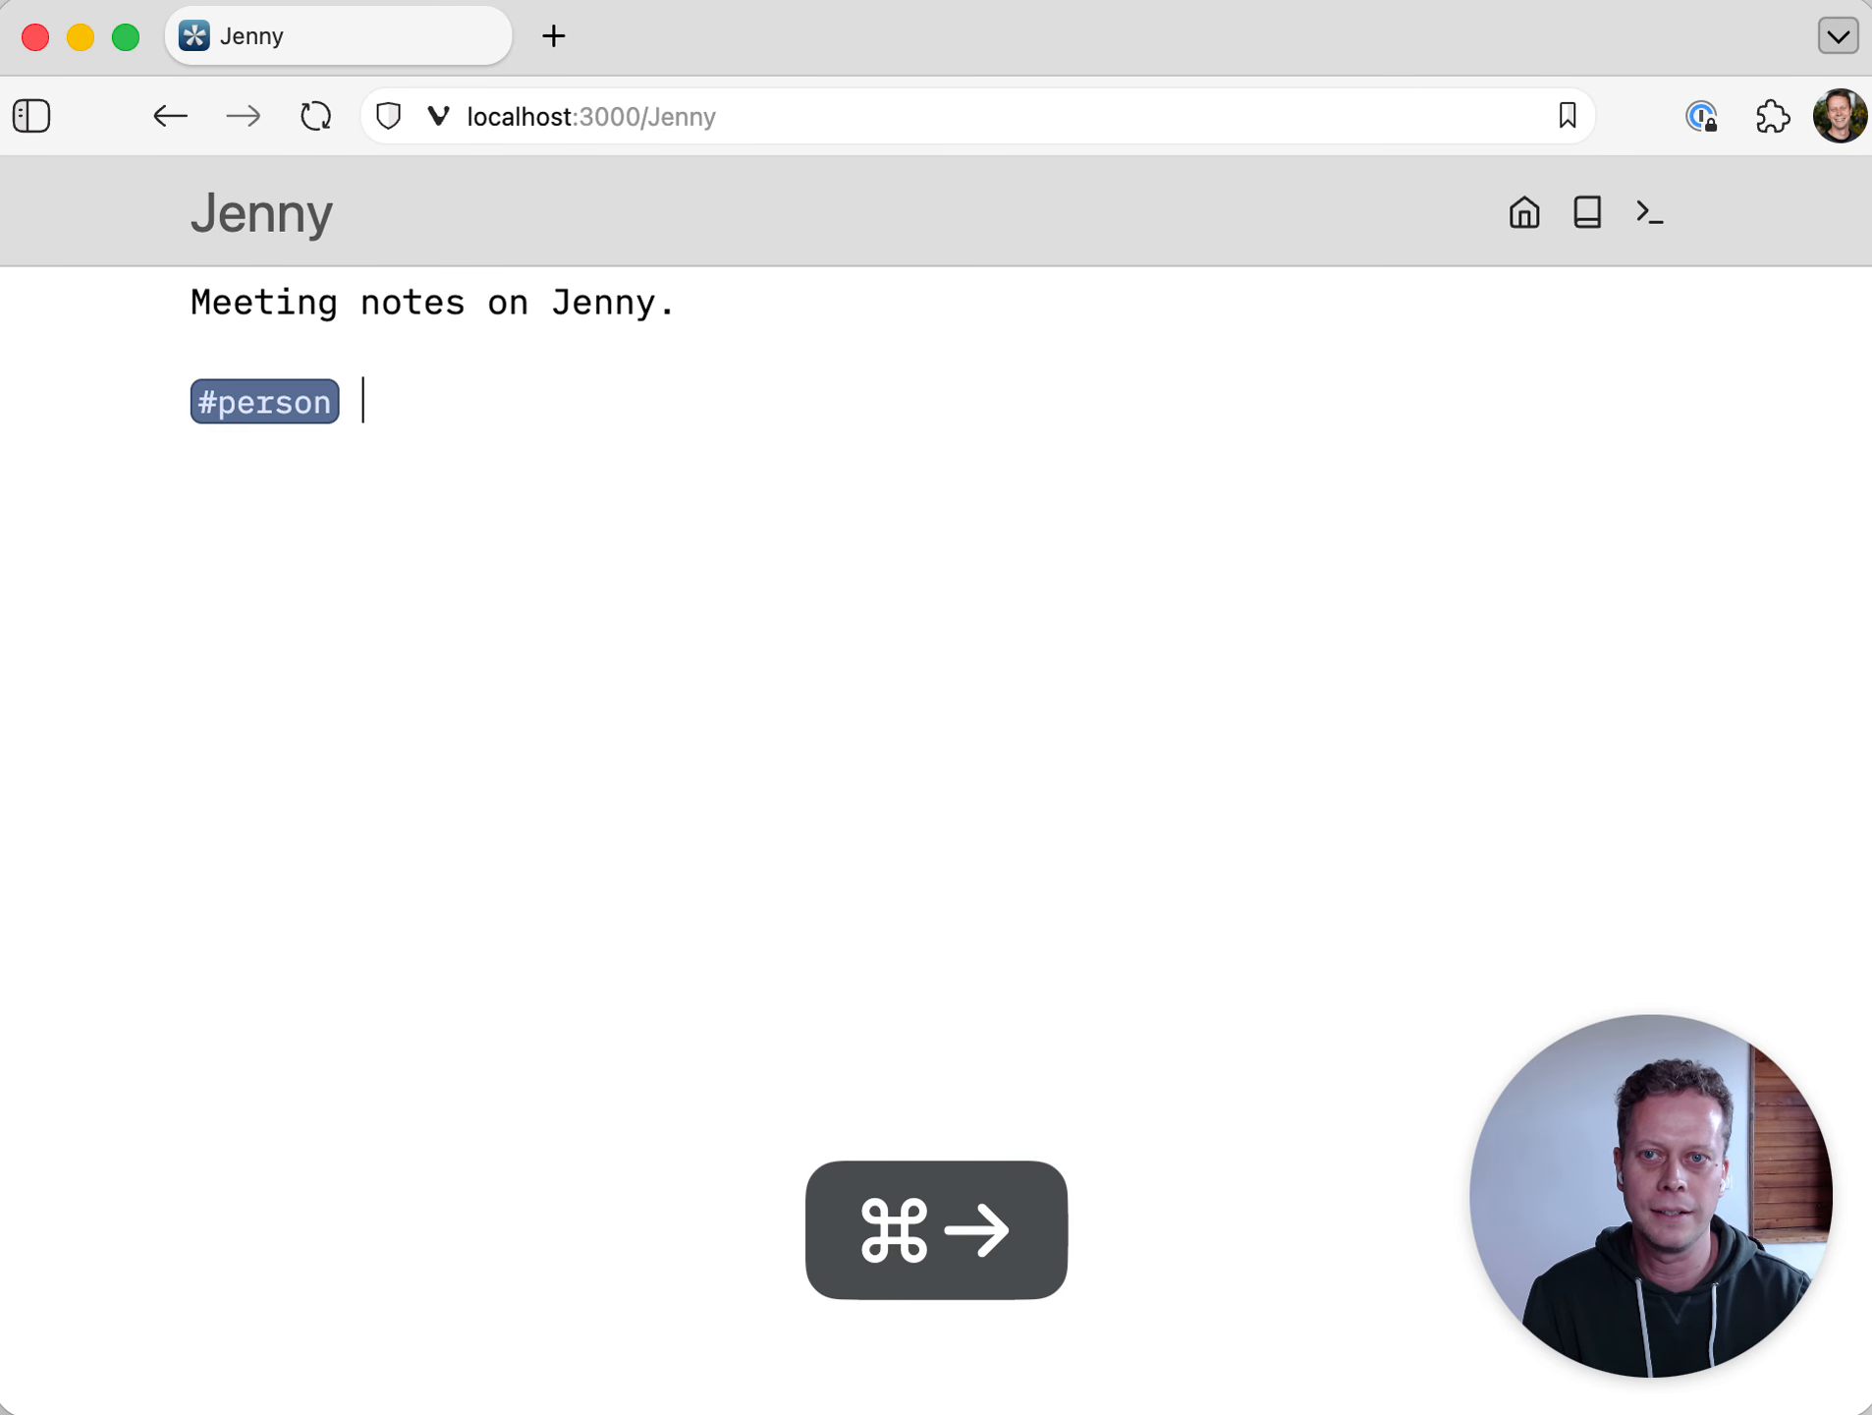
pyautogui.write('#friend')
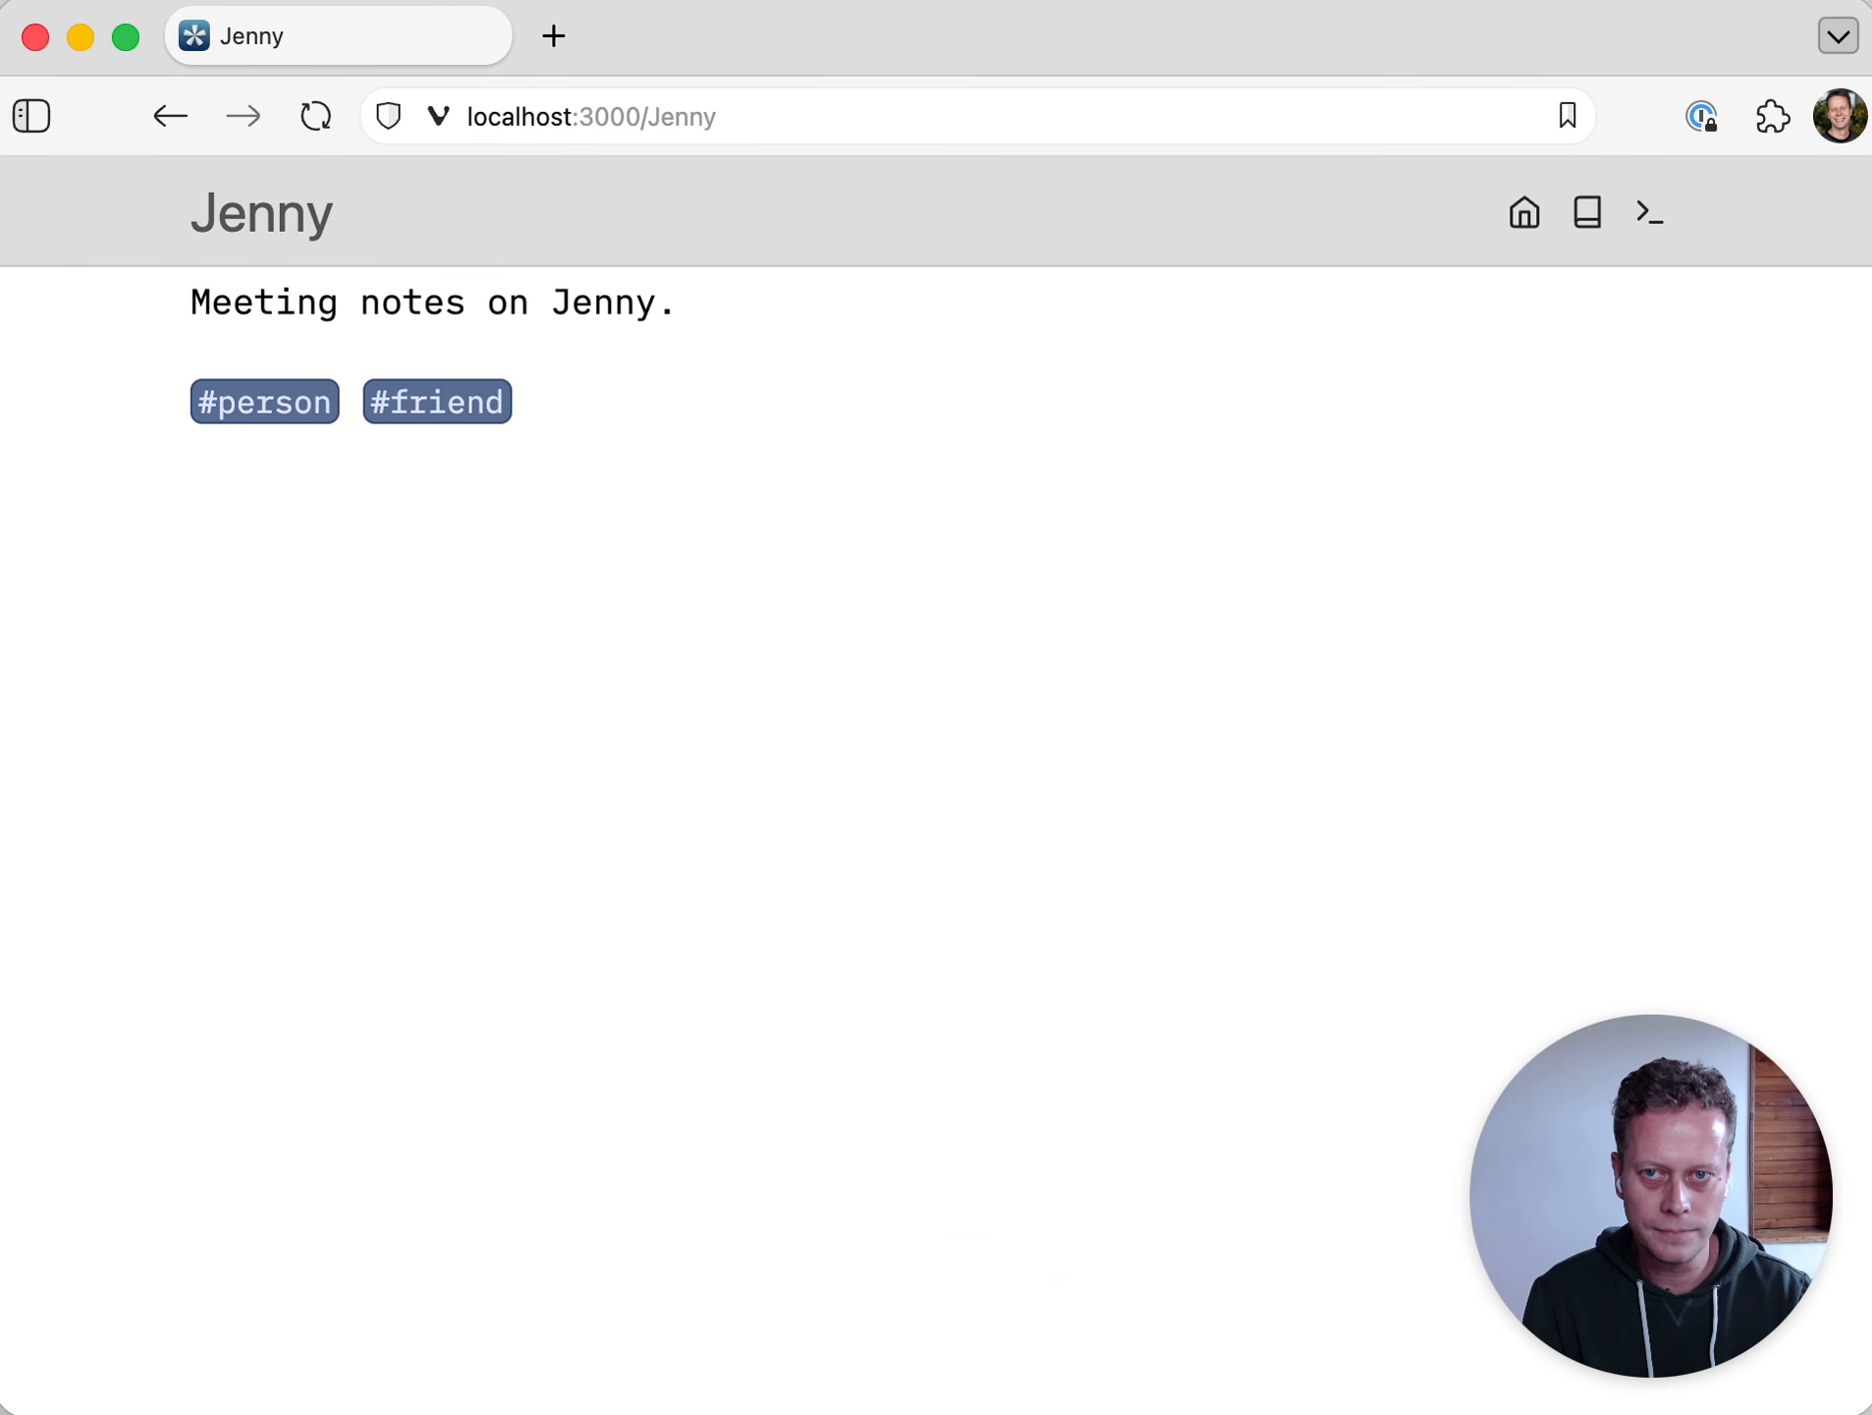
# - Look up the pages tagged friend, and go back to the first person's page to look up those tagged enemy
pyautogui.click(428, 421)
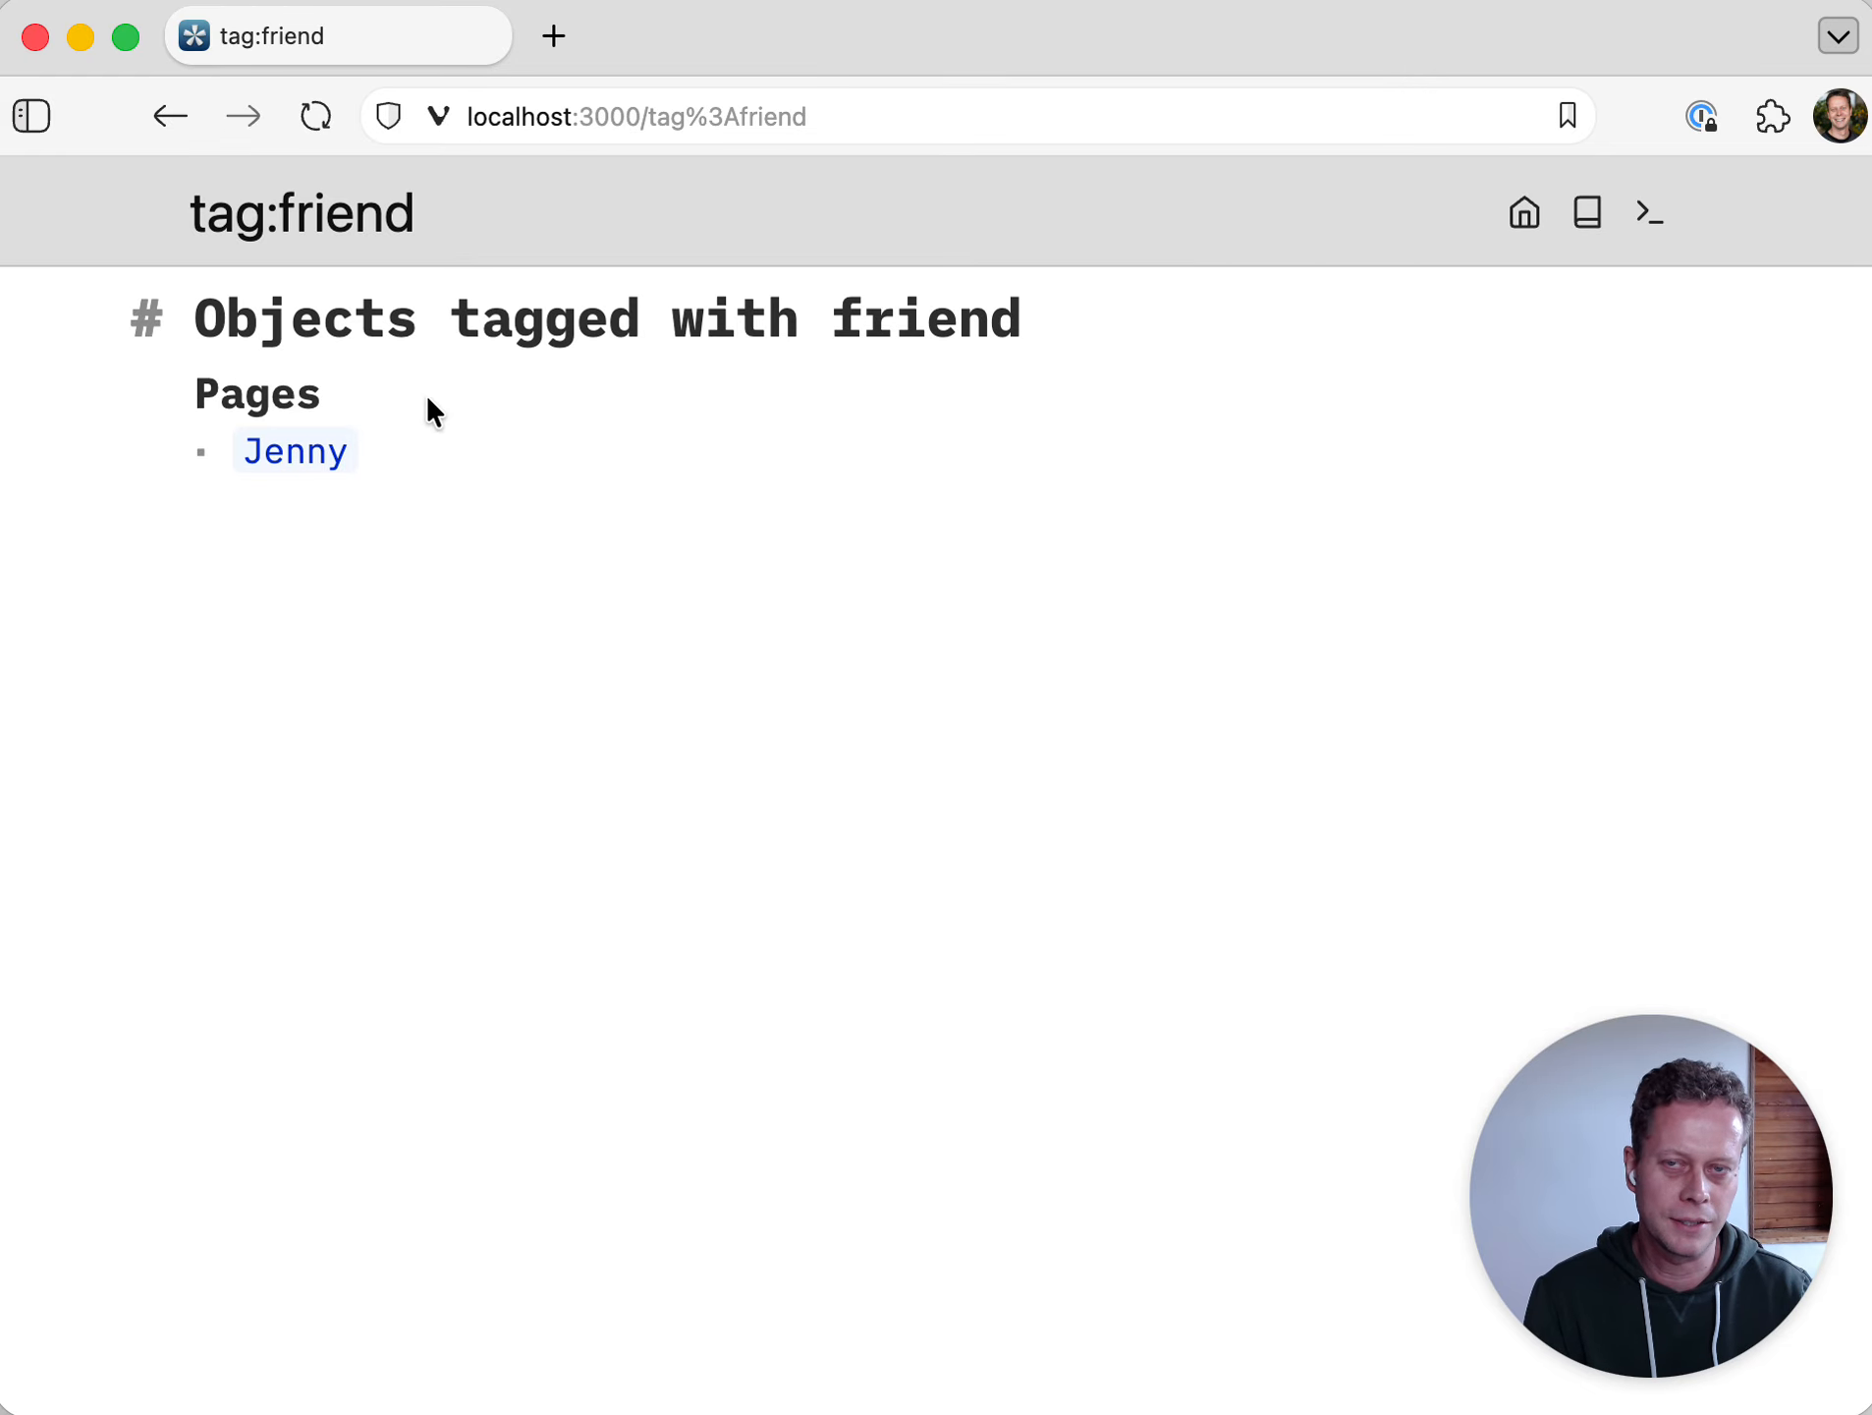
pyautogui.press('super+bracketleft')
pyautogui.press('super+bracketleft')
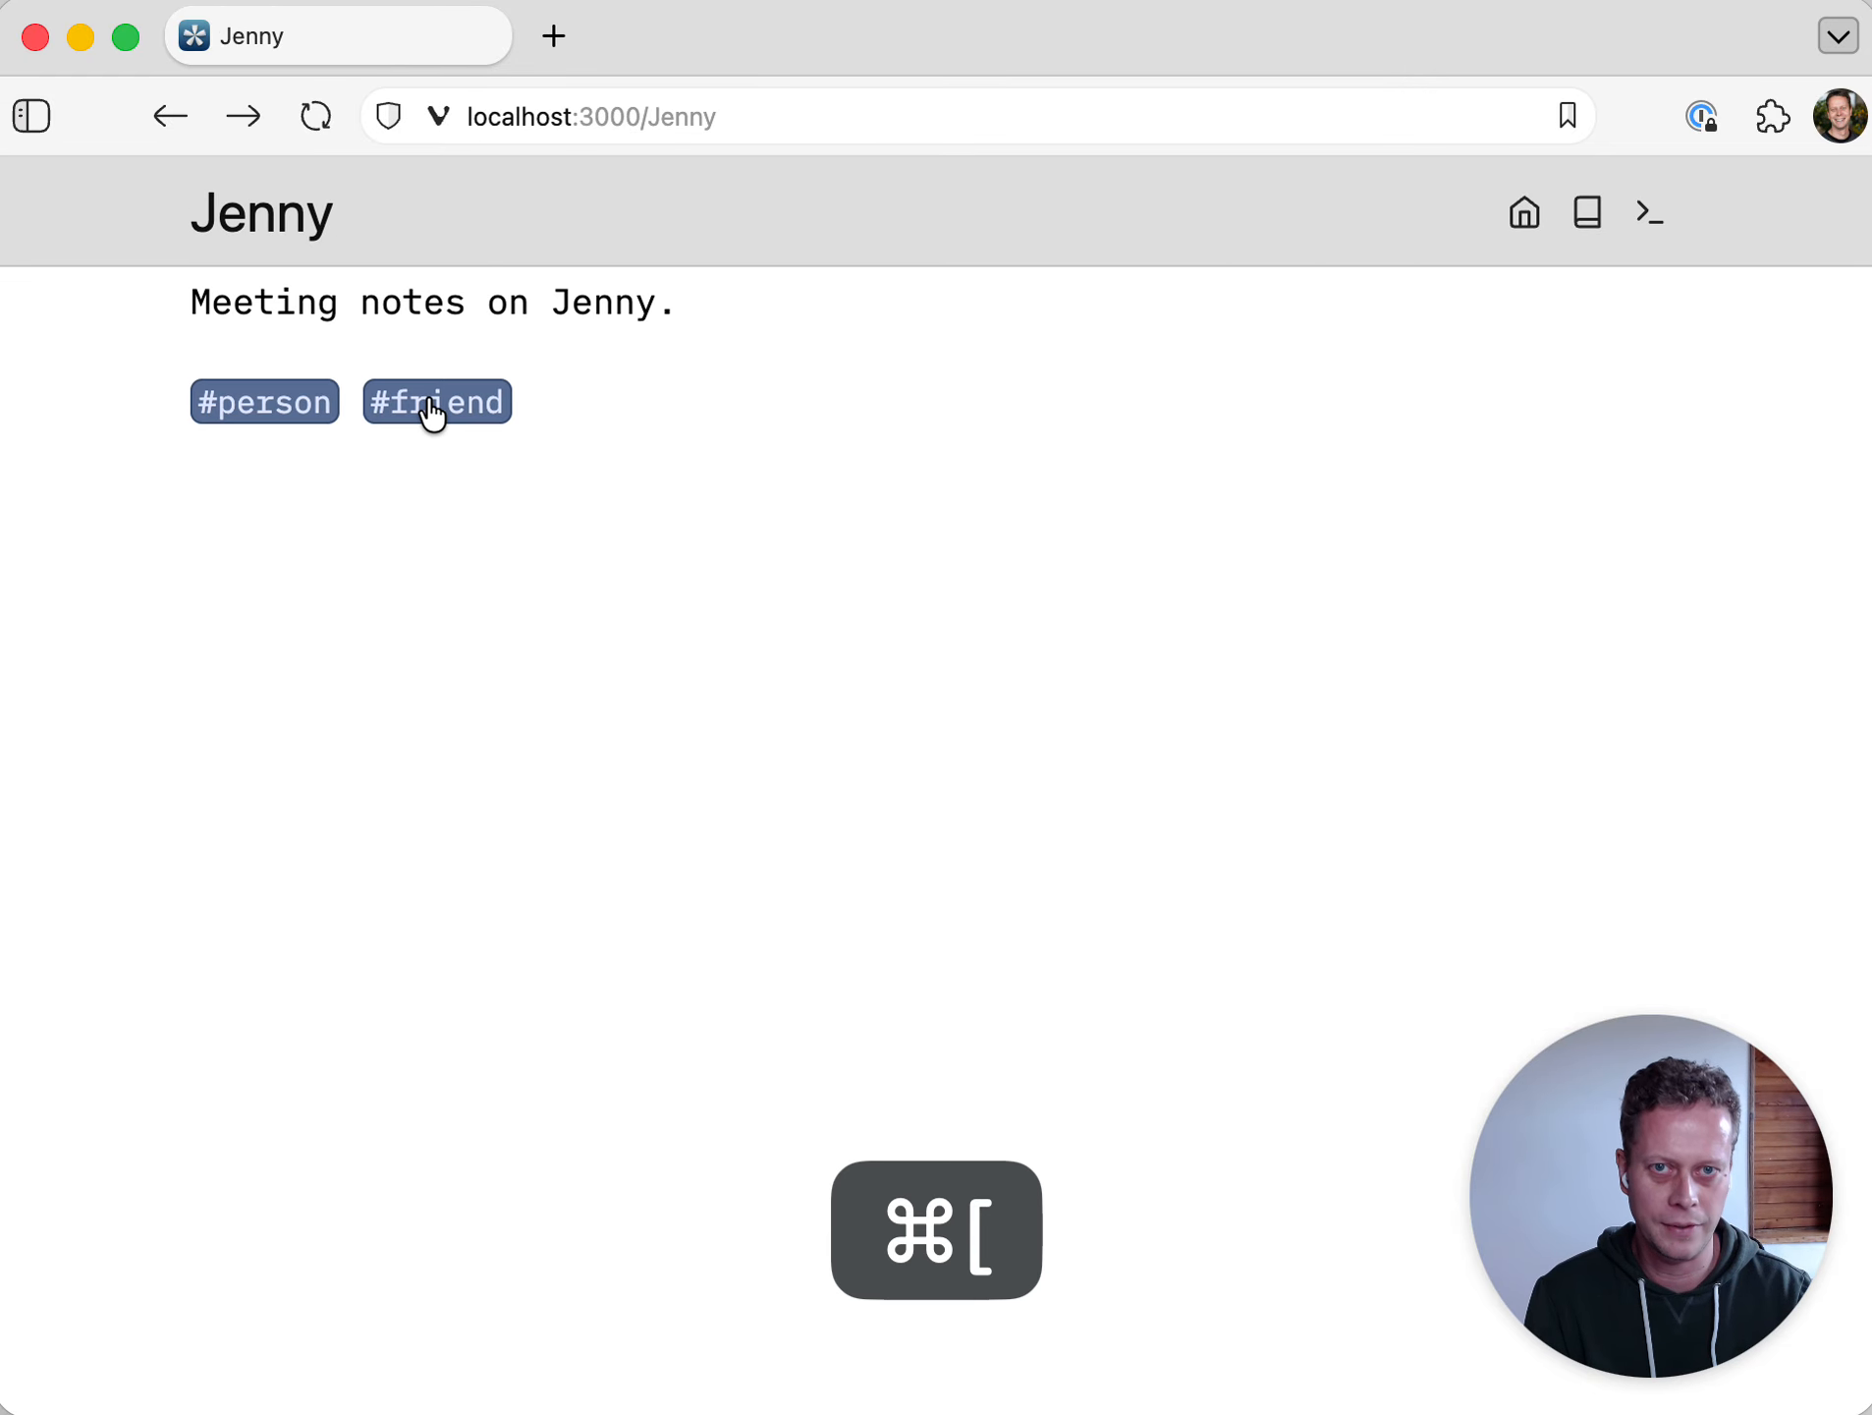
pyautogui.click(459, 296)
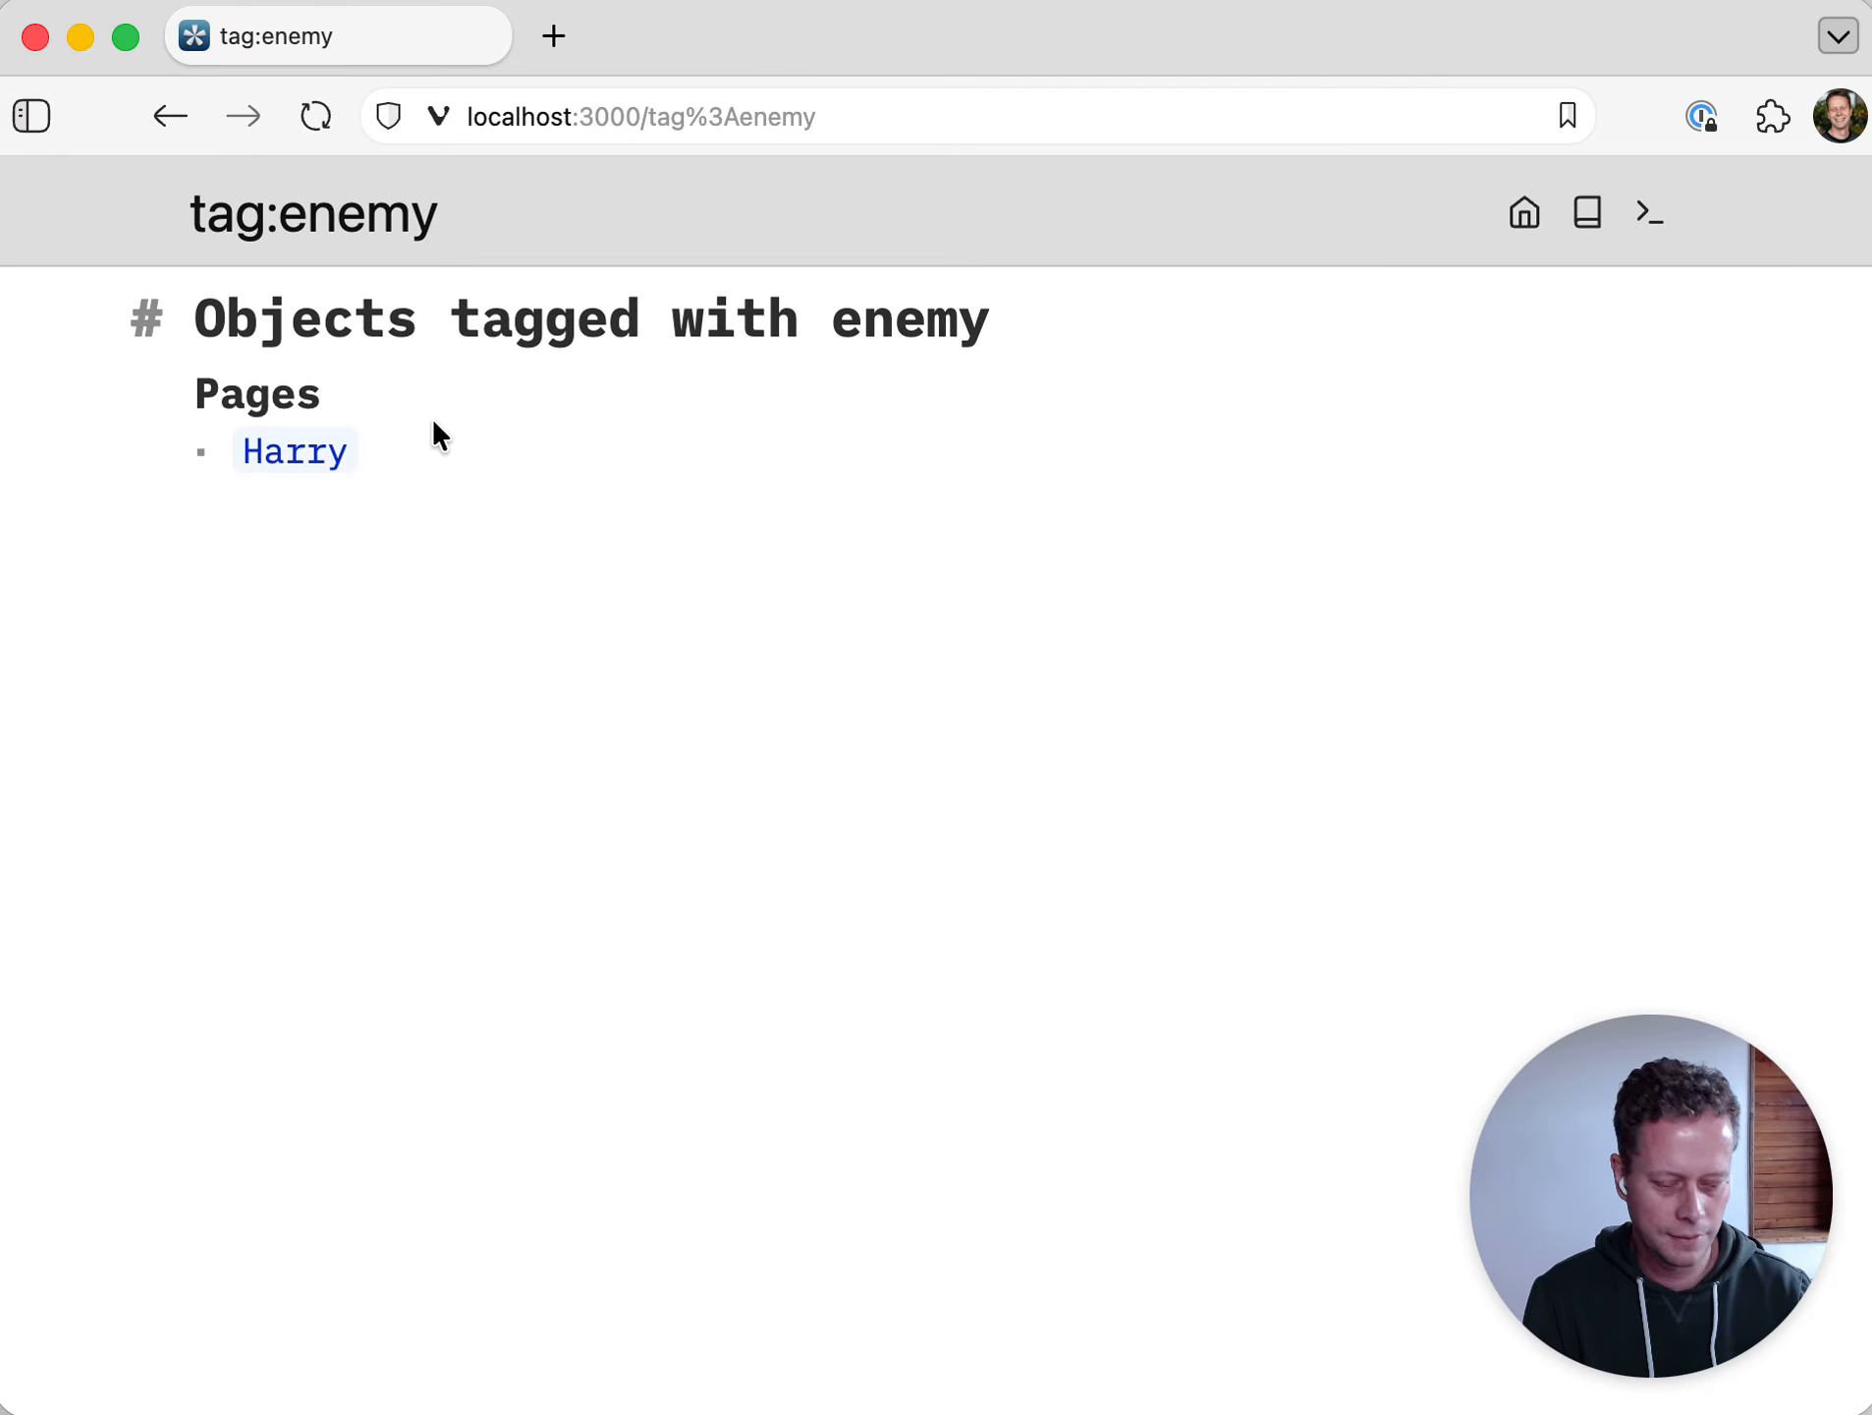
# - Reopen the first person's page and view the listing for its #person tag
pyautogui.press('super+k')
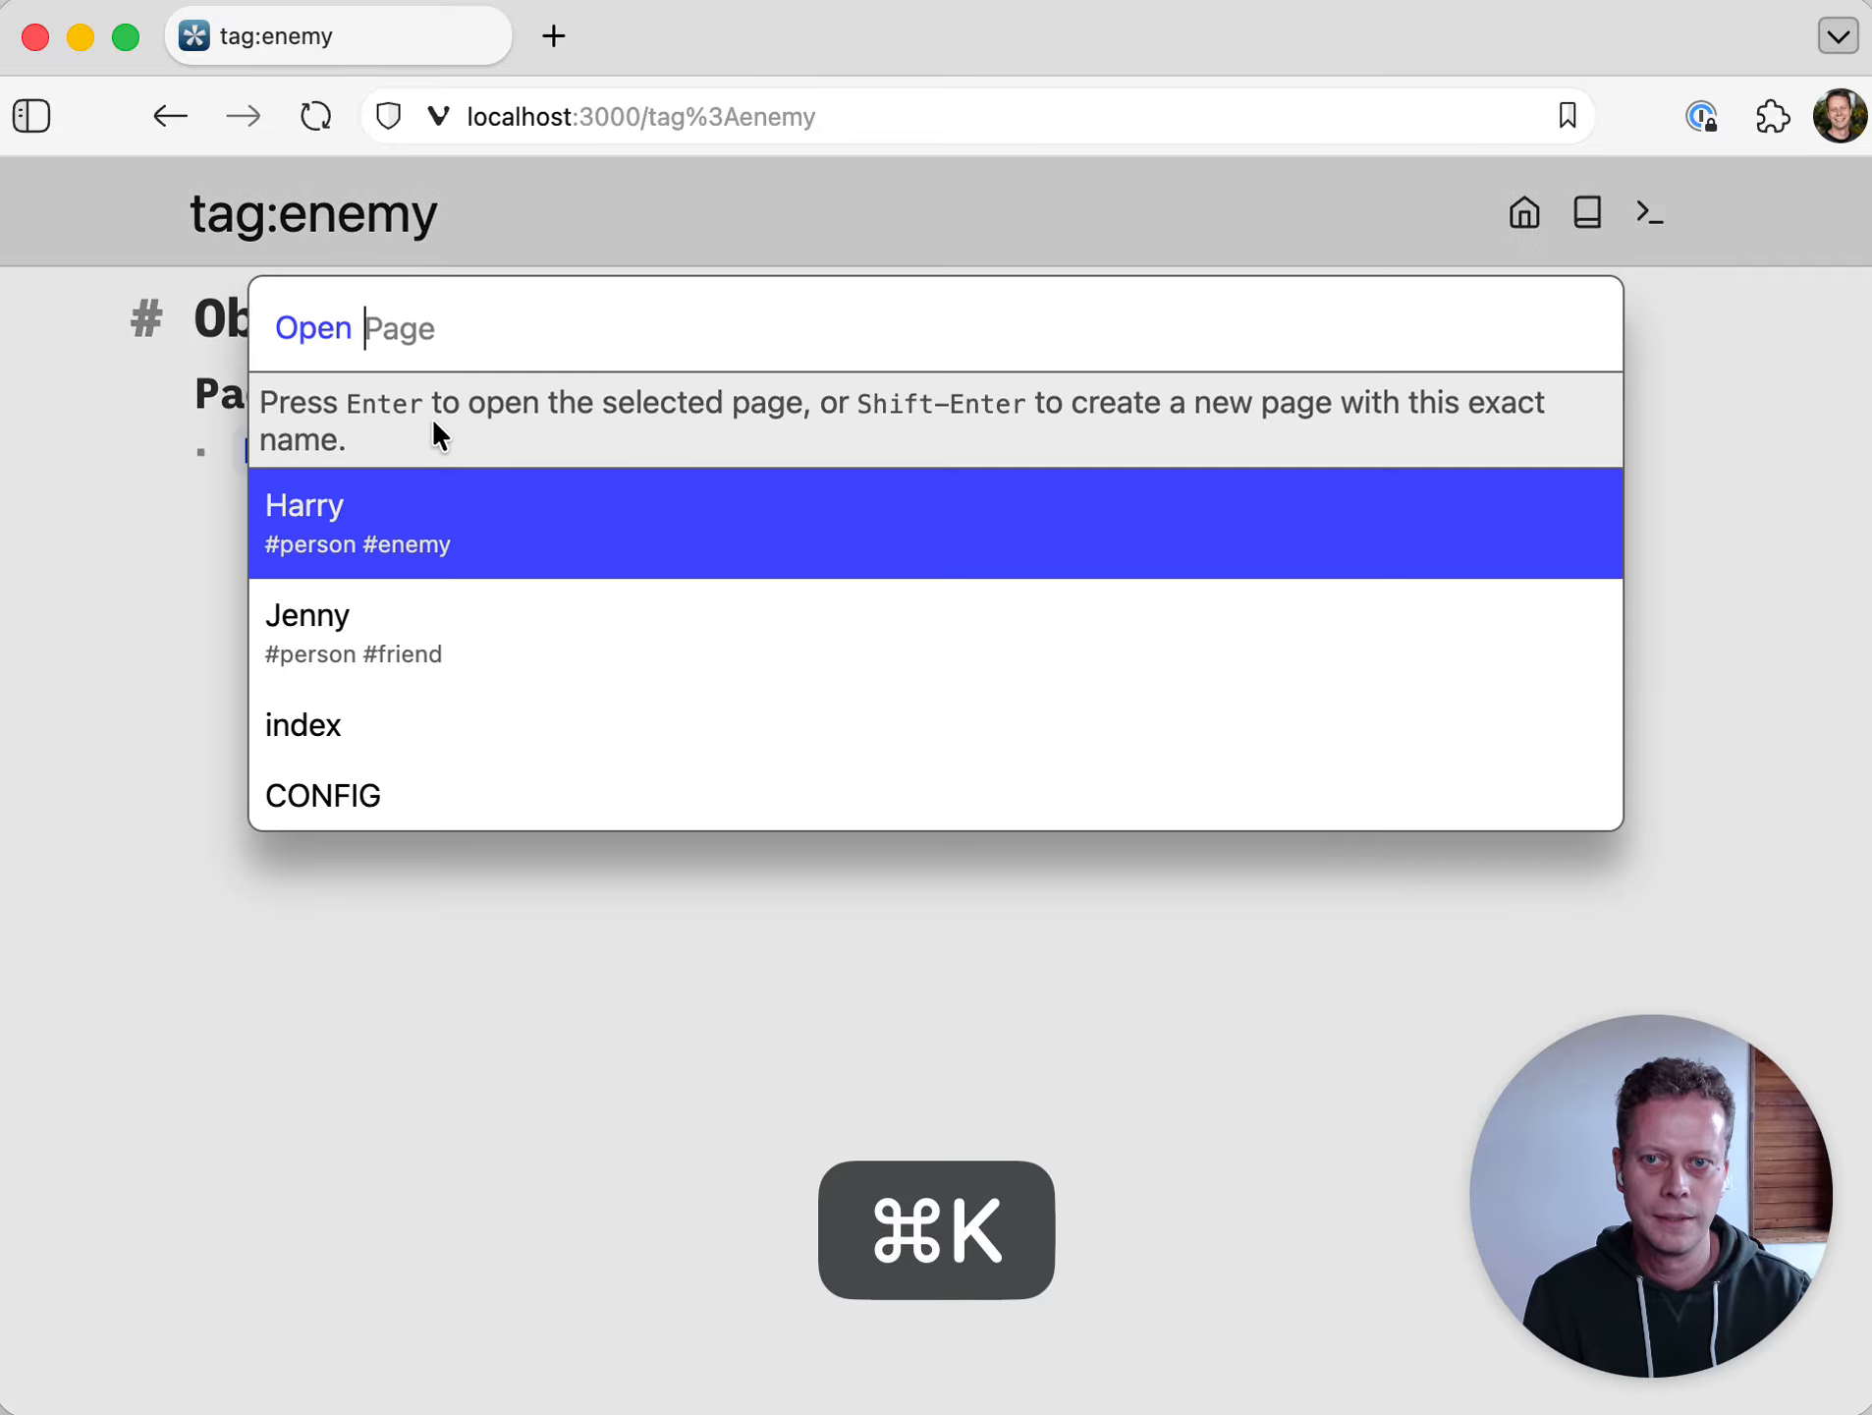
pyautogui.press('Return')
pyautogui.click(284, 317)
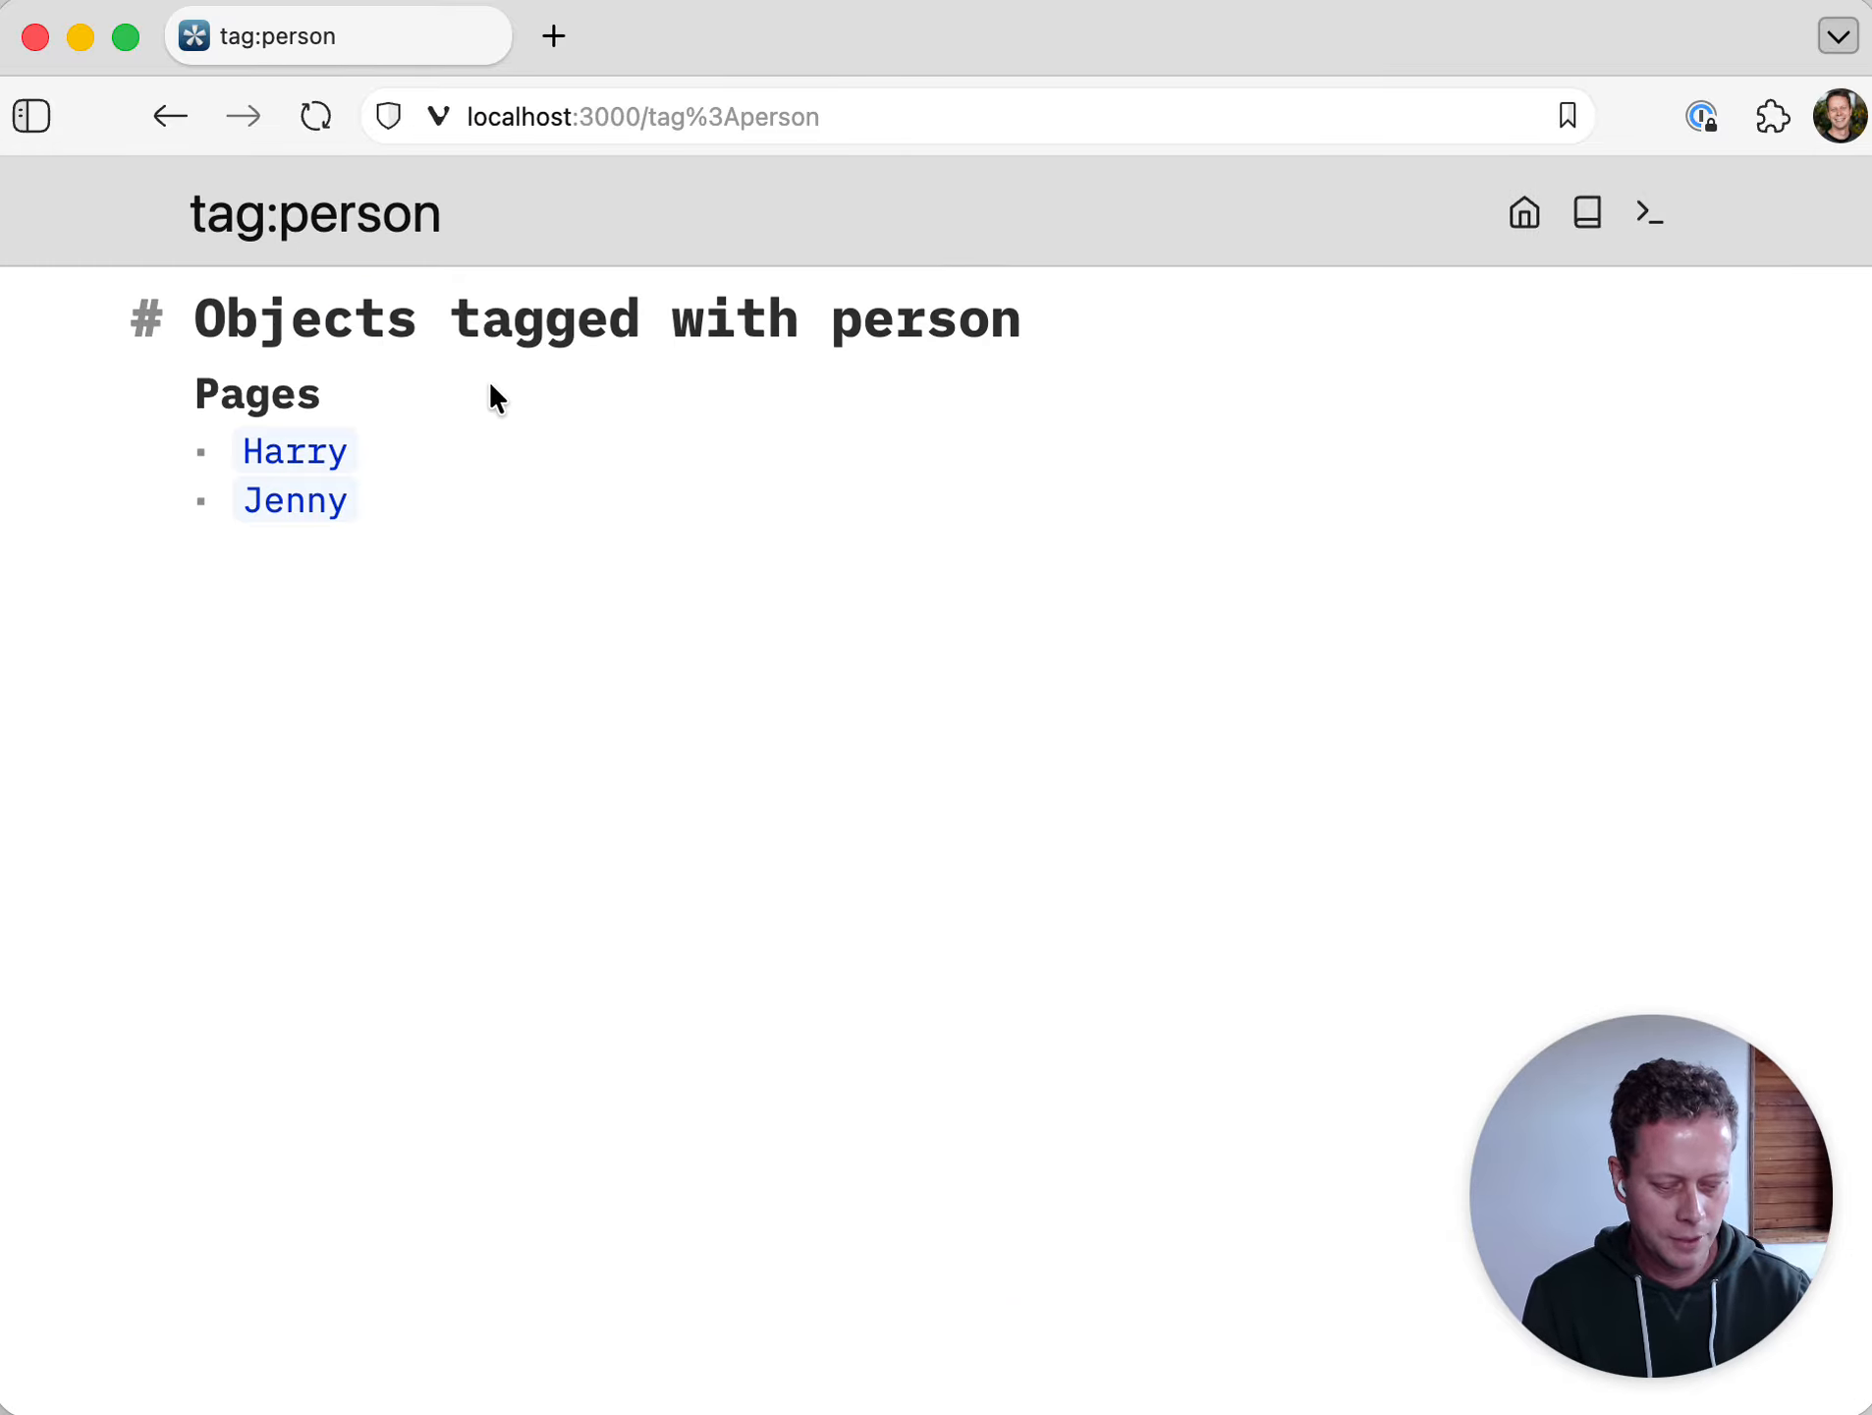
# - Filter the page picker by #person plus the start of the second person's name, and open the matching page
pyautogui.press('super+k')
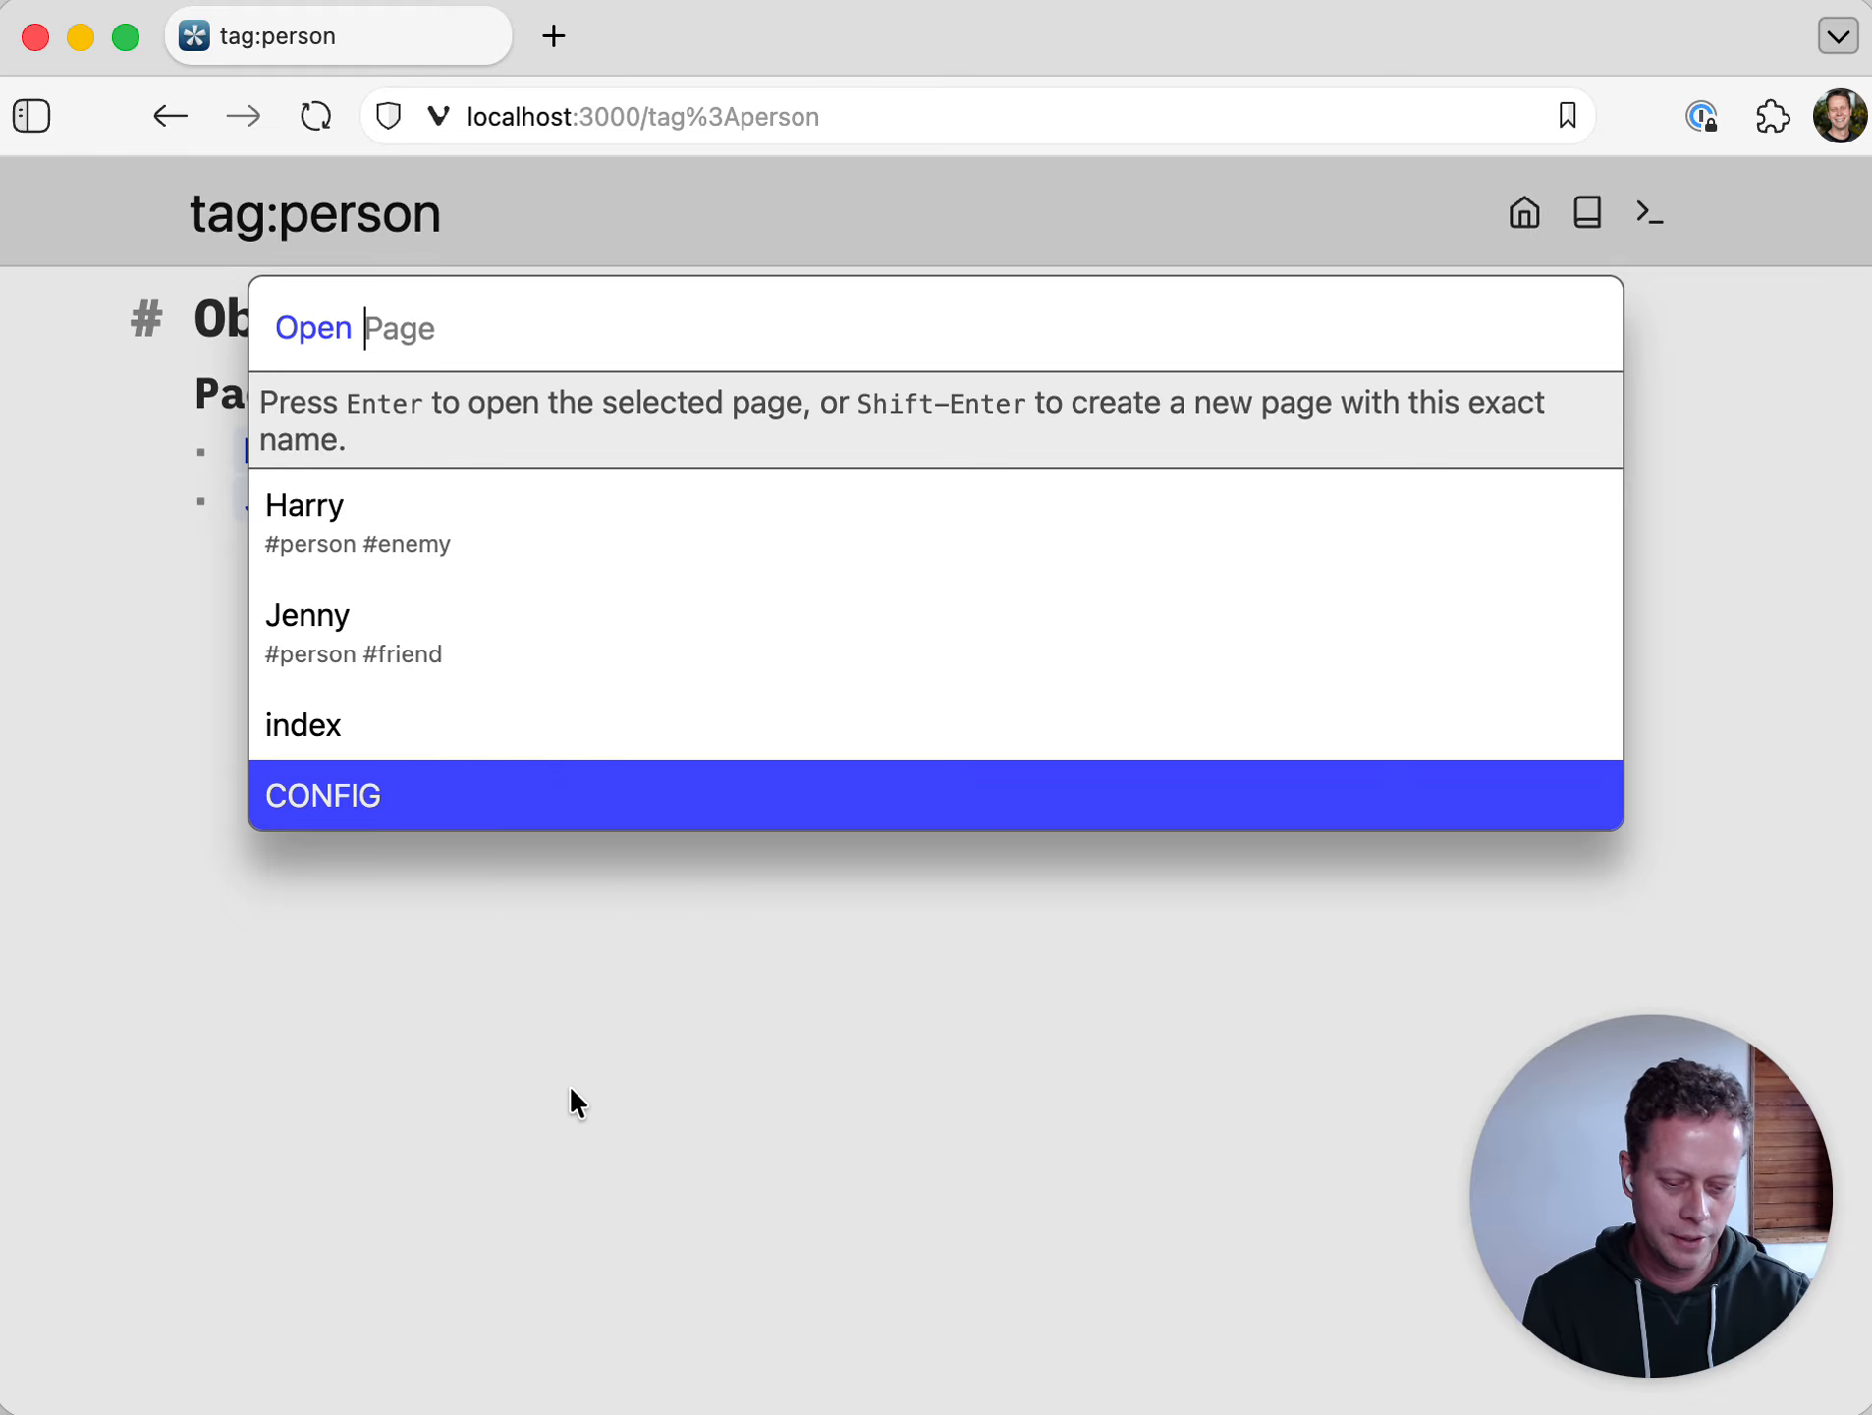
pyautogui.write('#')
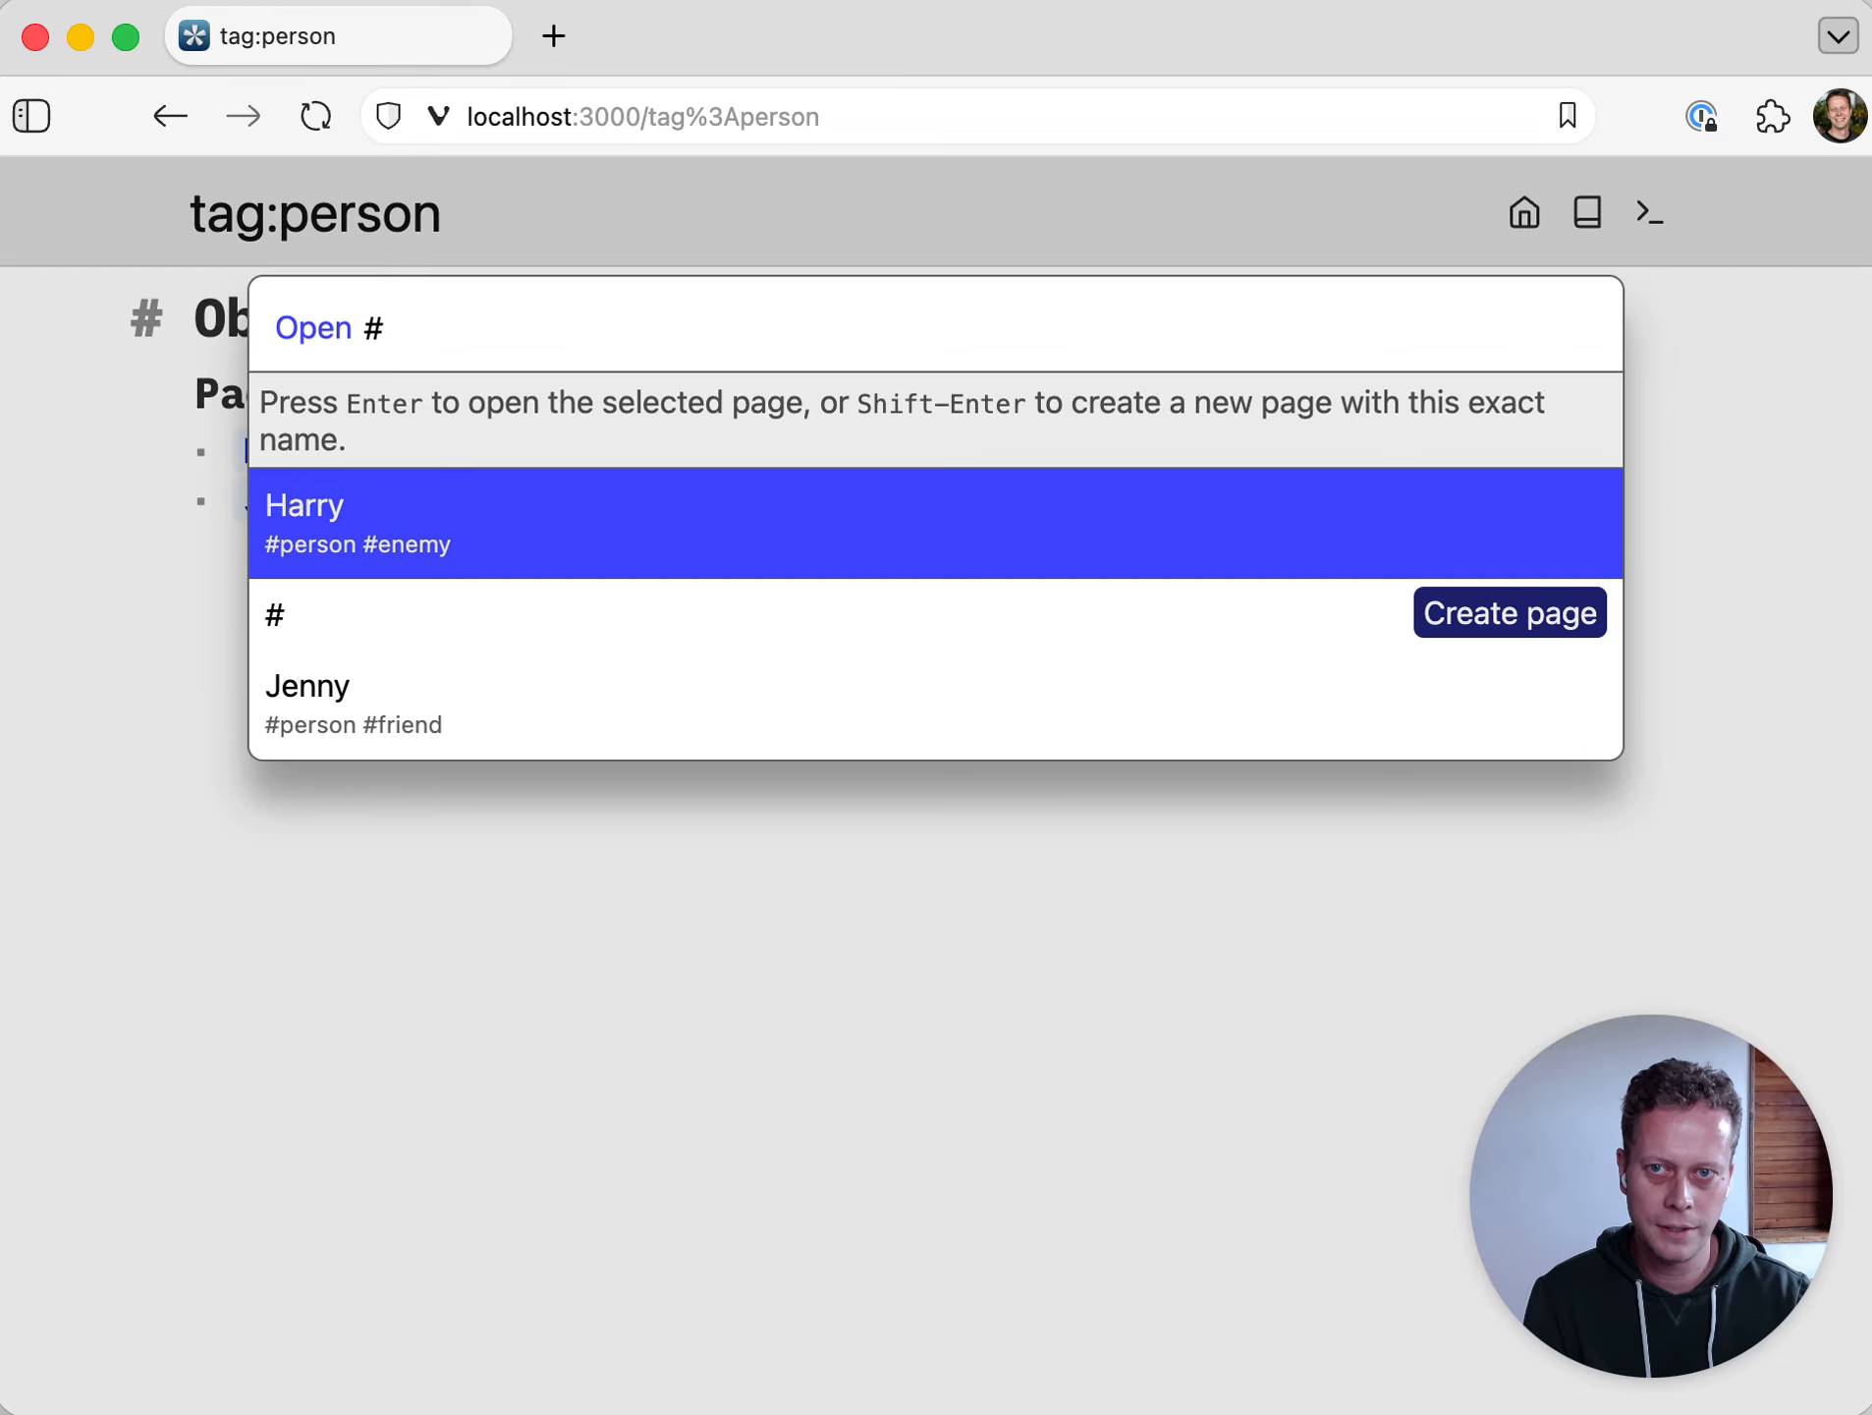
pyautogui.write('person ')
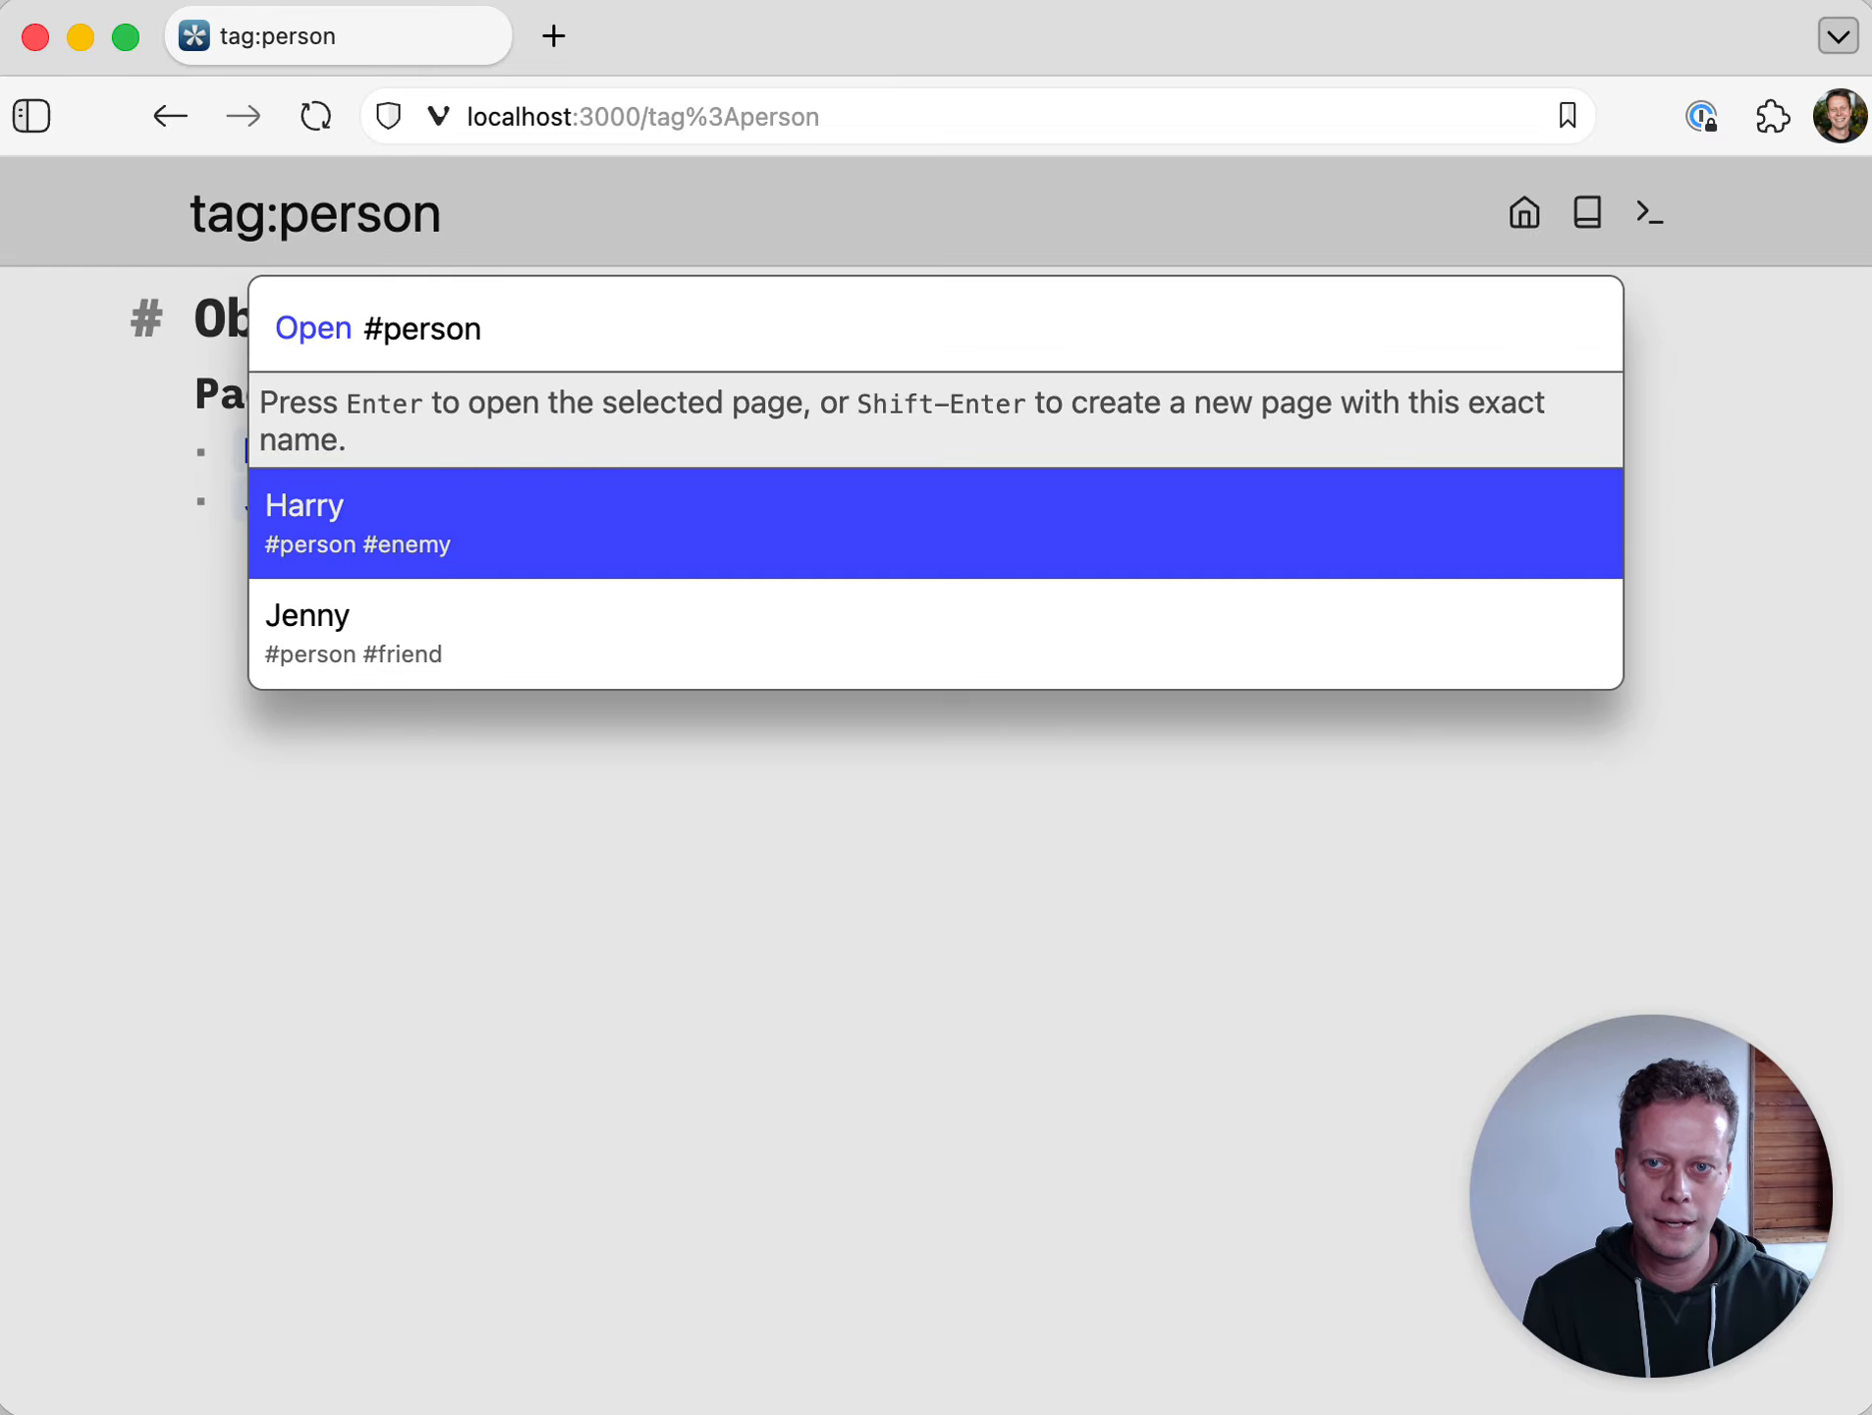
pyautogui.write('jen')
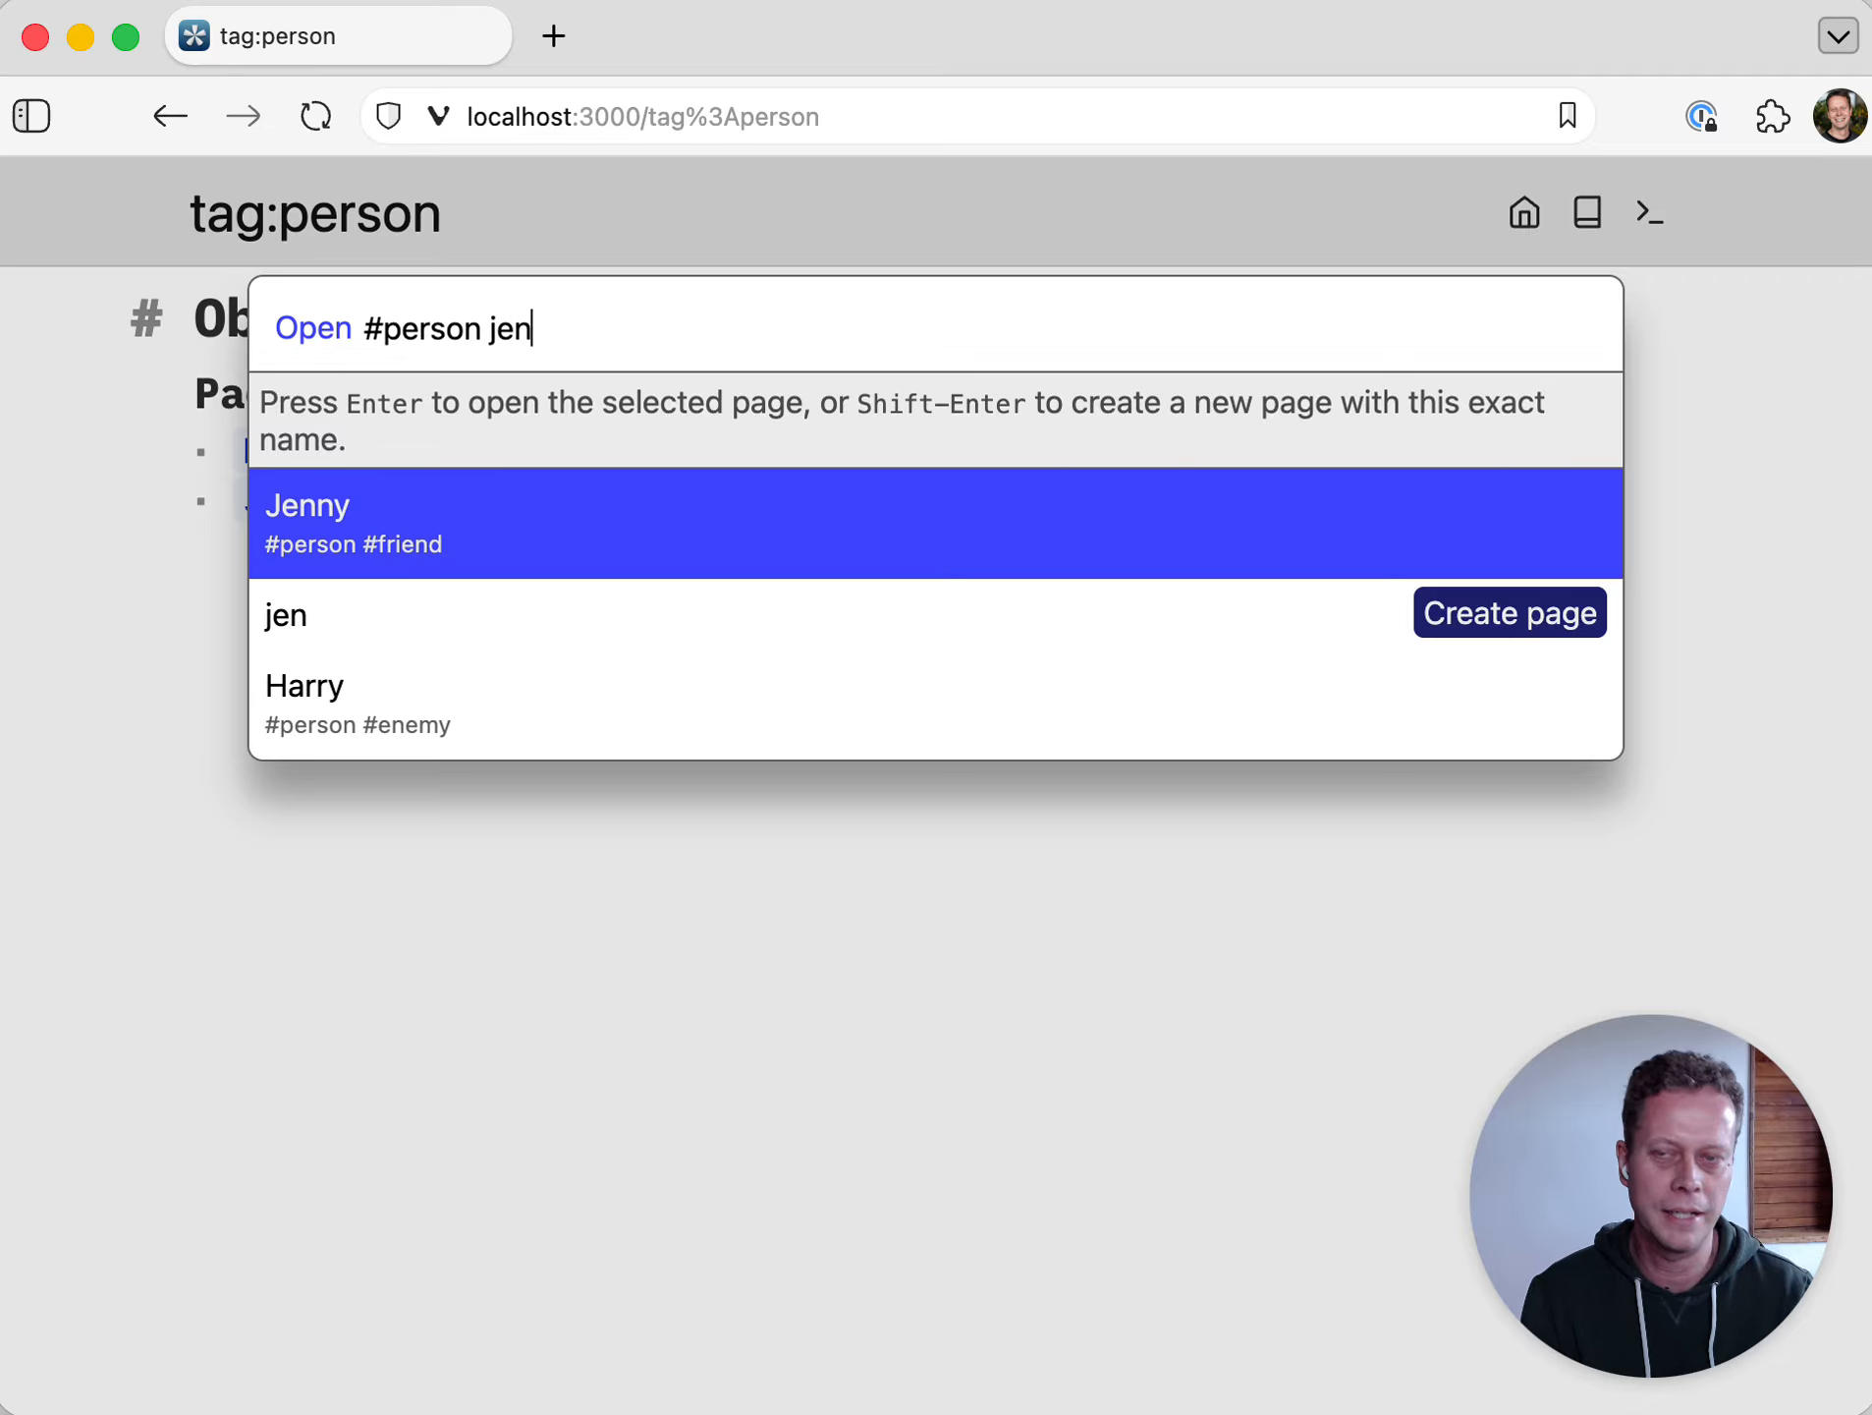
pyautogui.press('Return')
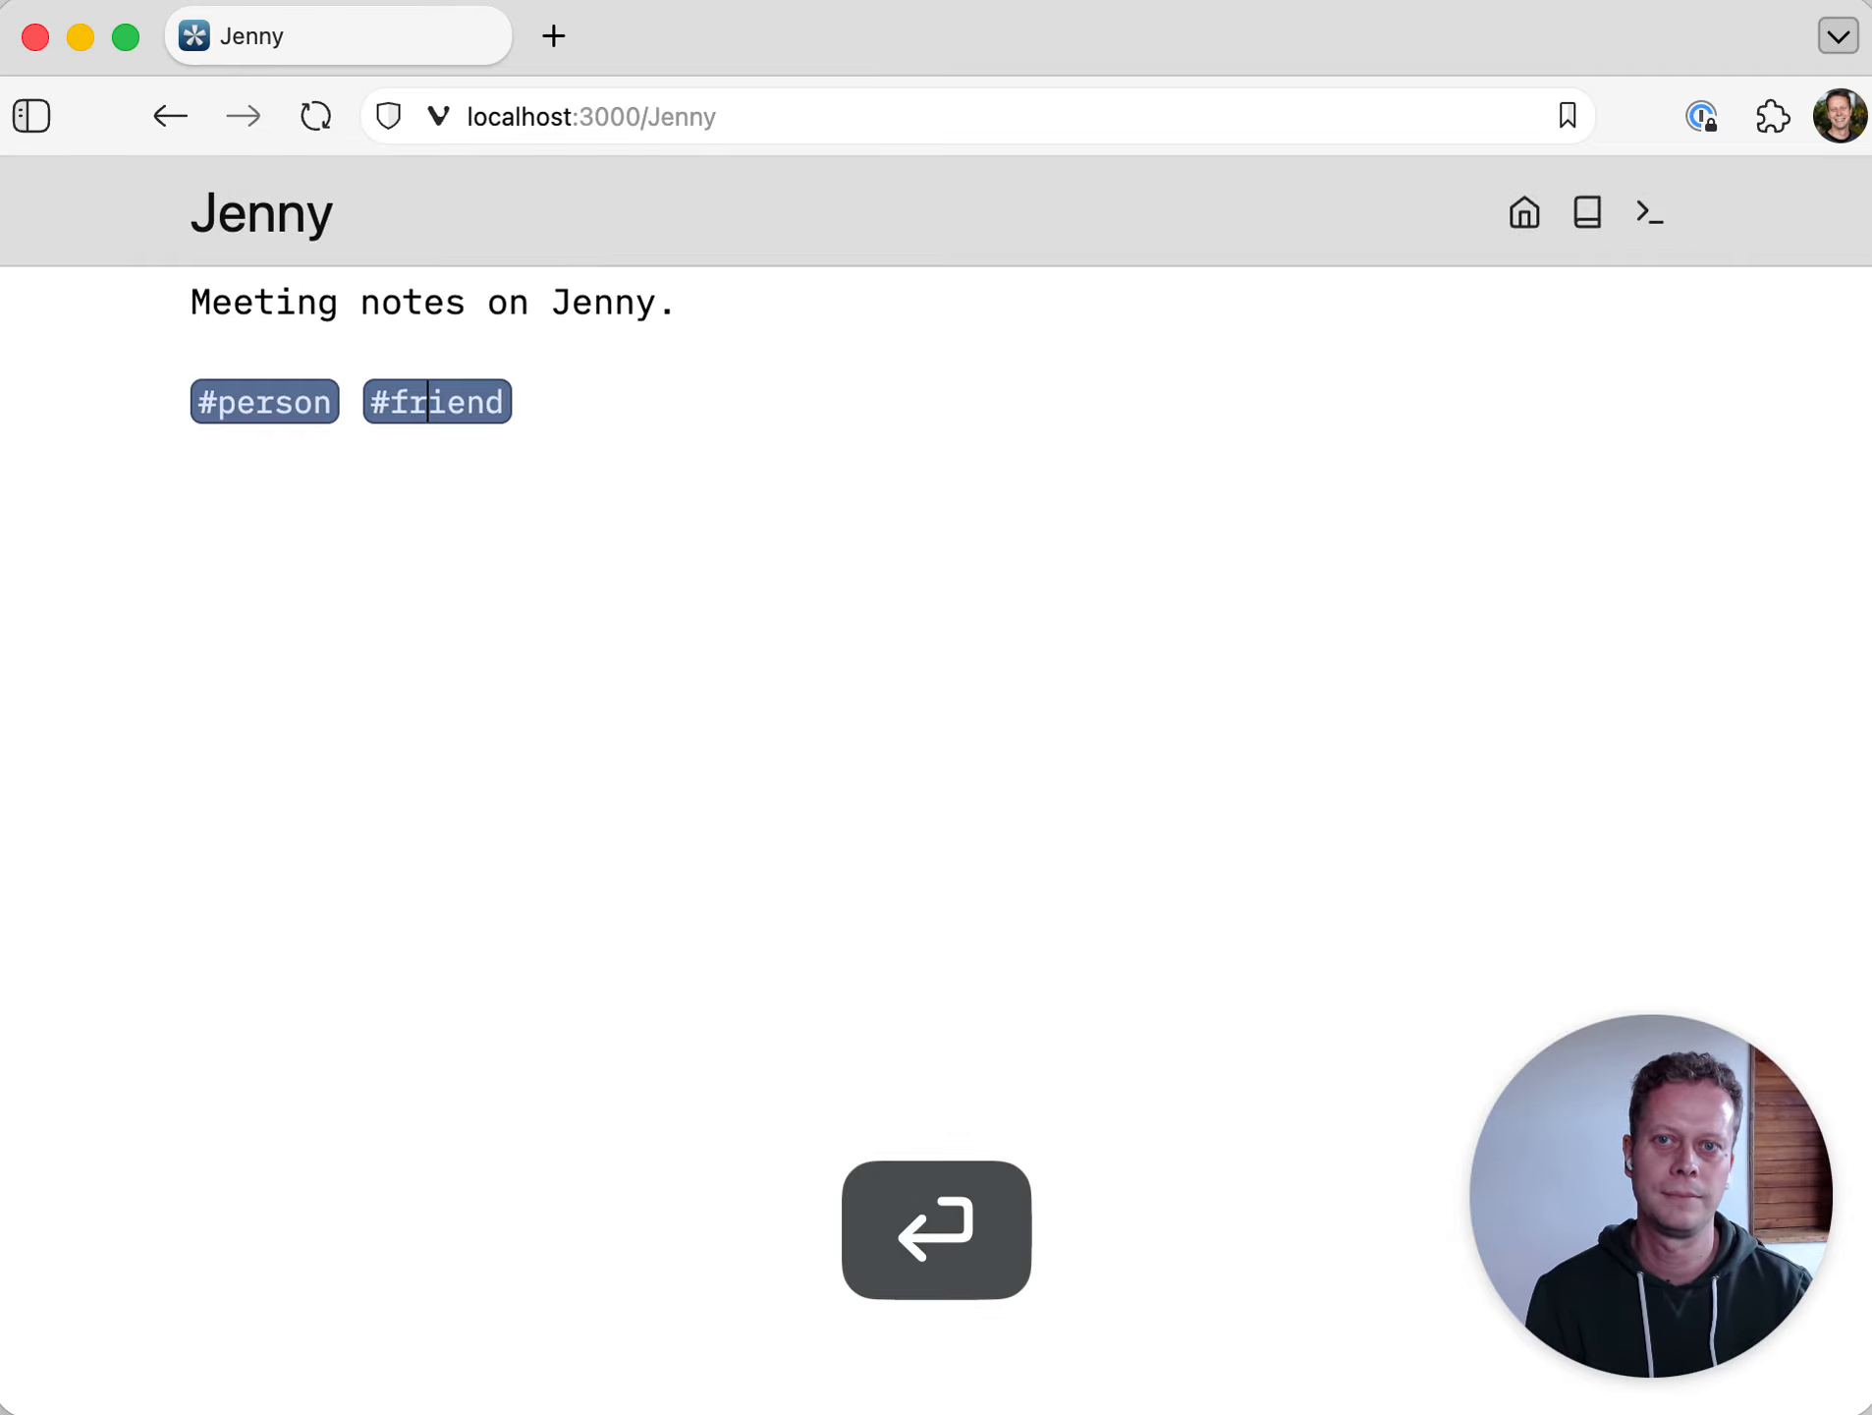
# - Go back to the index page and place the cursor after the Items entry under Tagging
pyautogui.hotkey('alt', 'h')
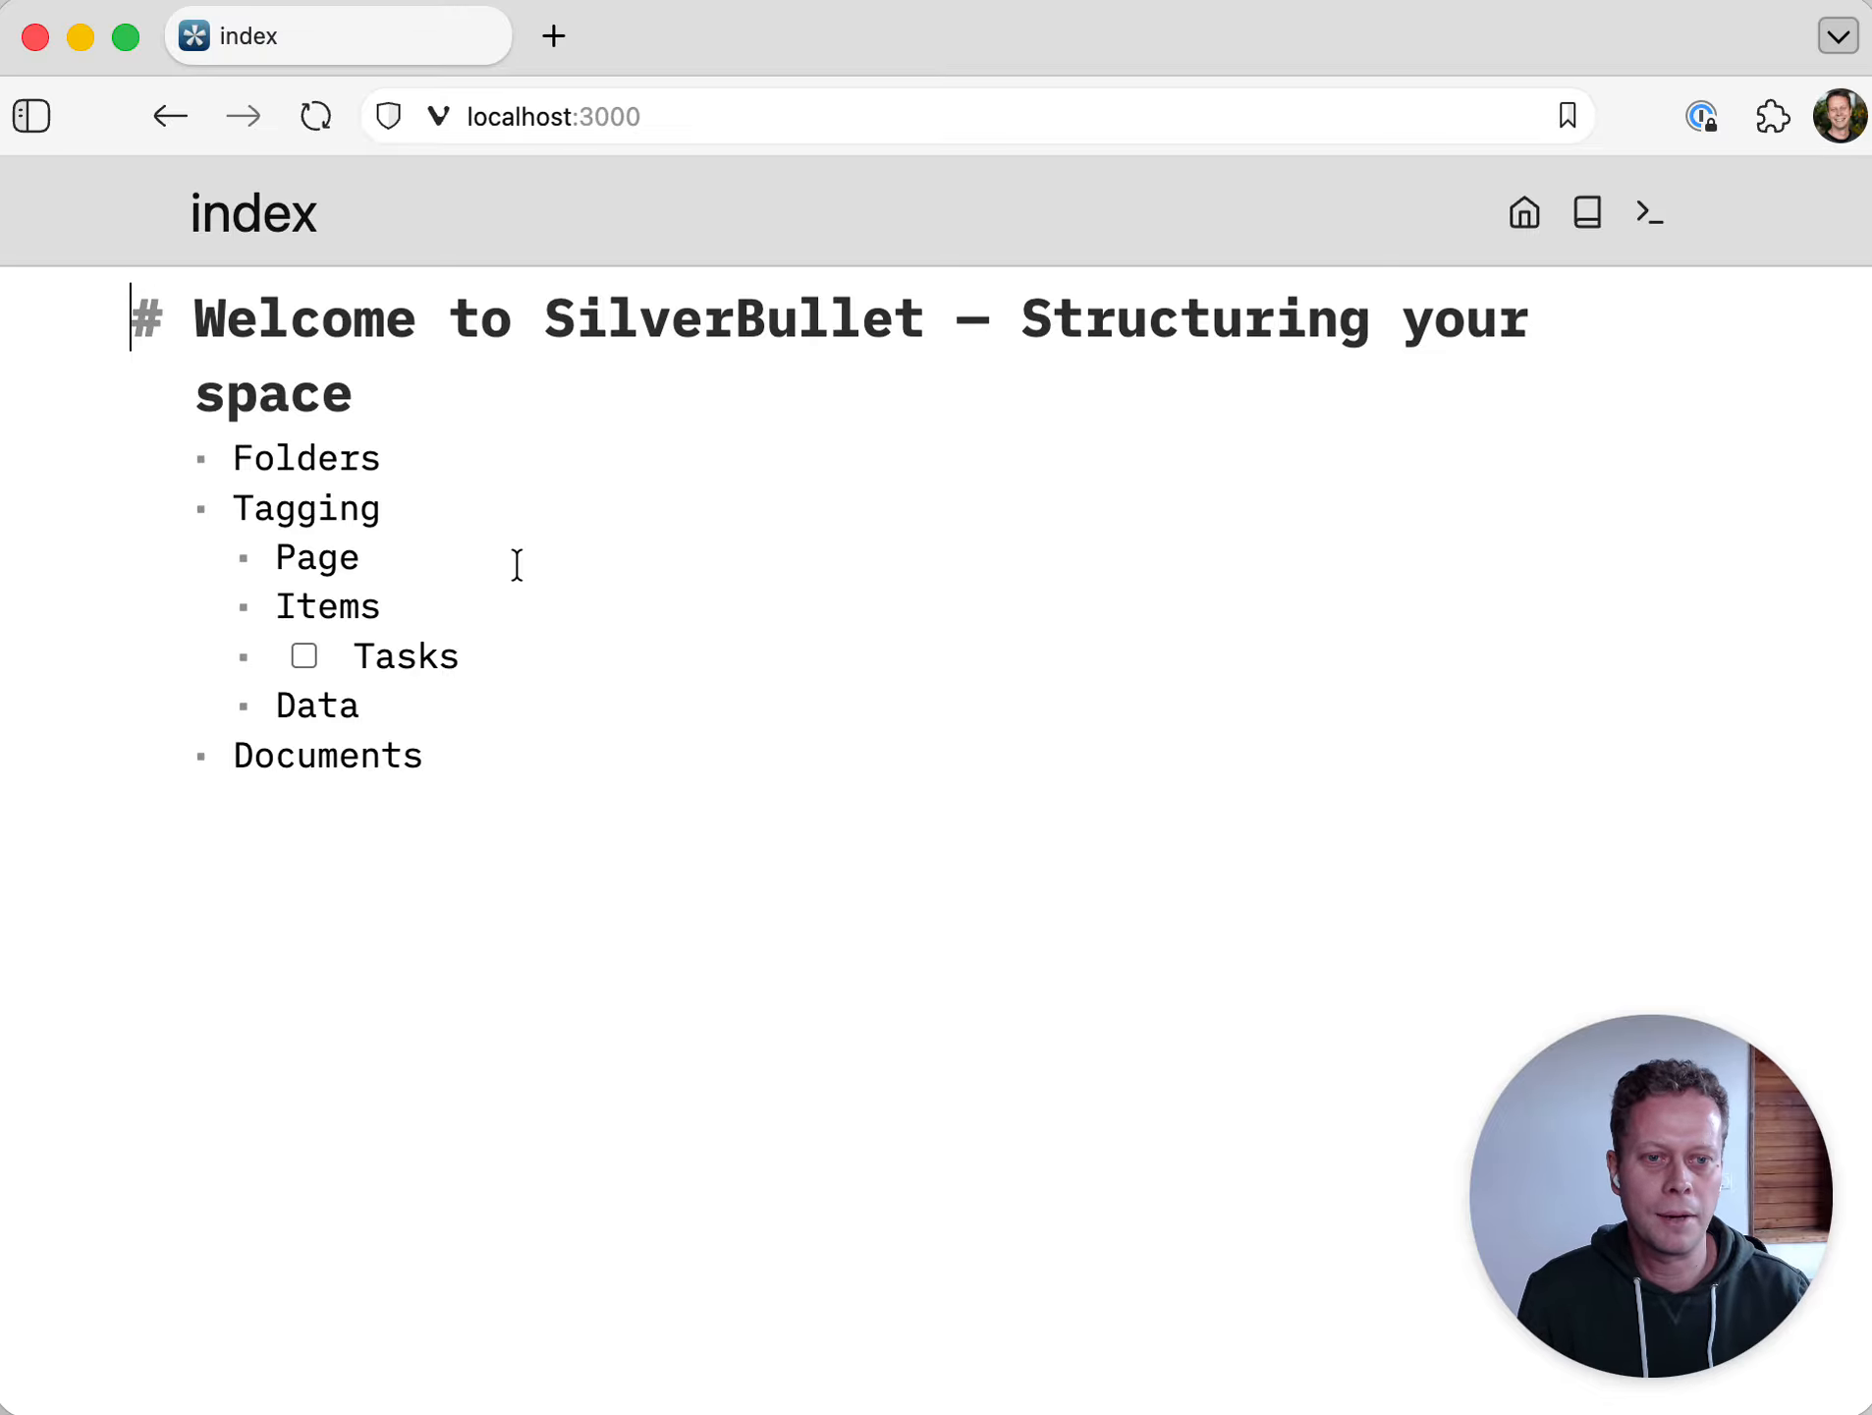
pyautogui.click(444, 570)
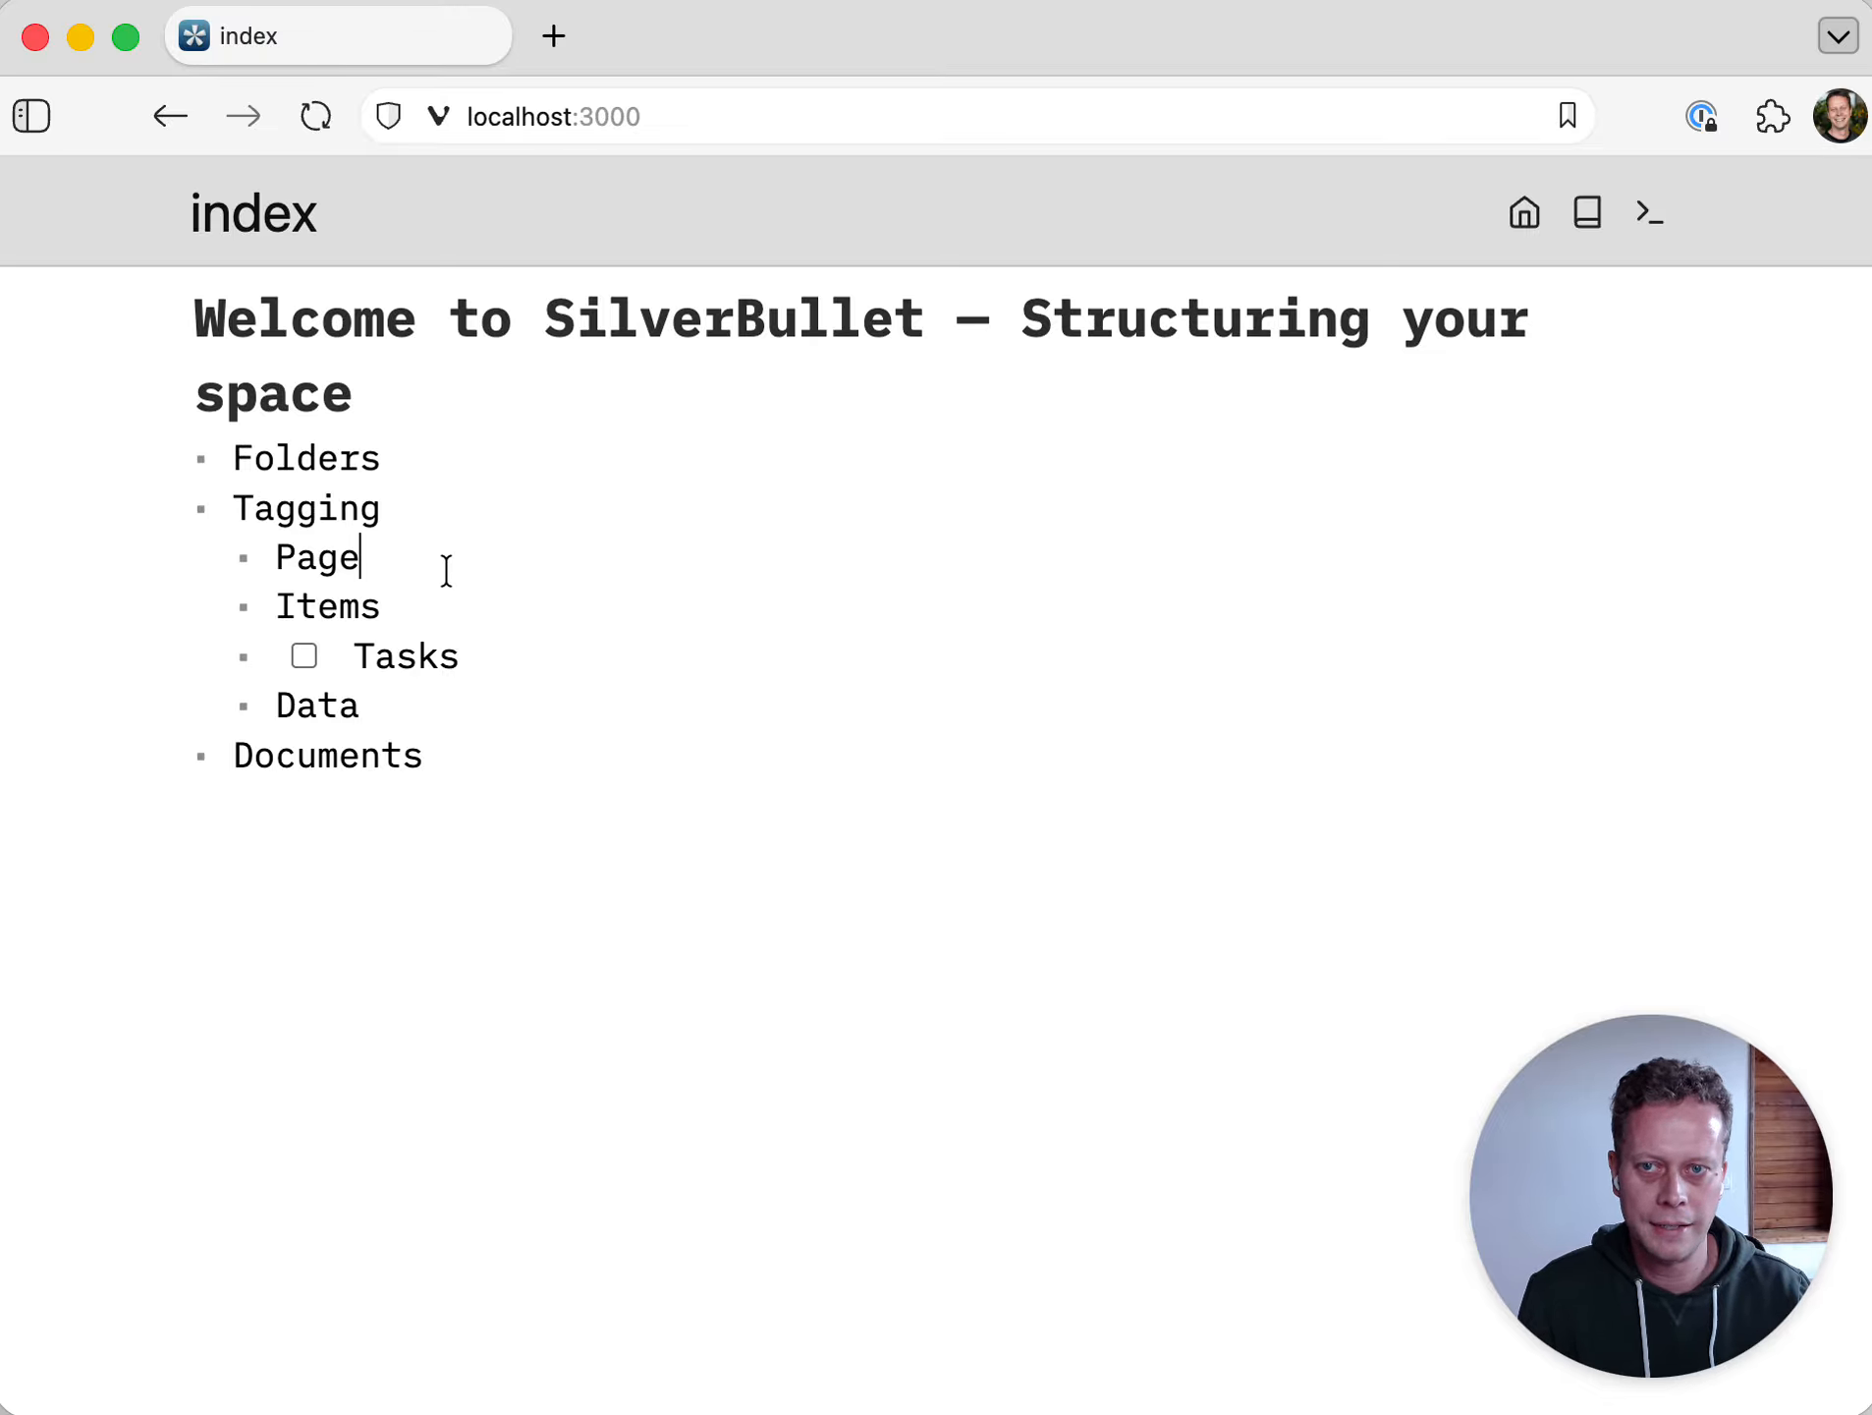
pyautogui.click(480, 611)
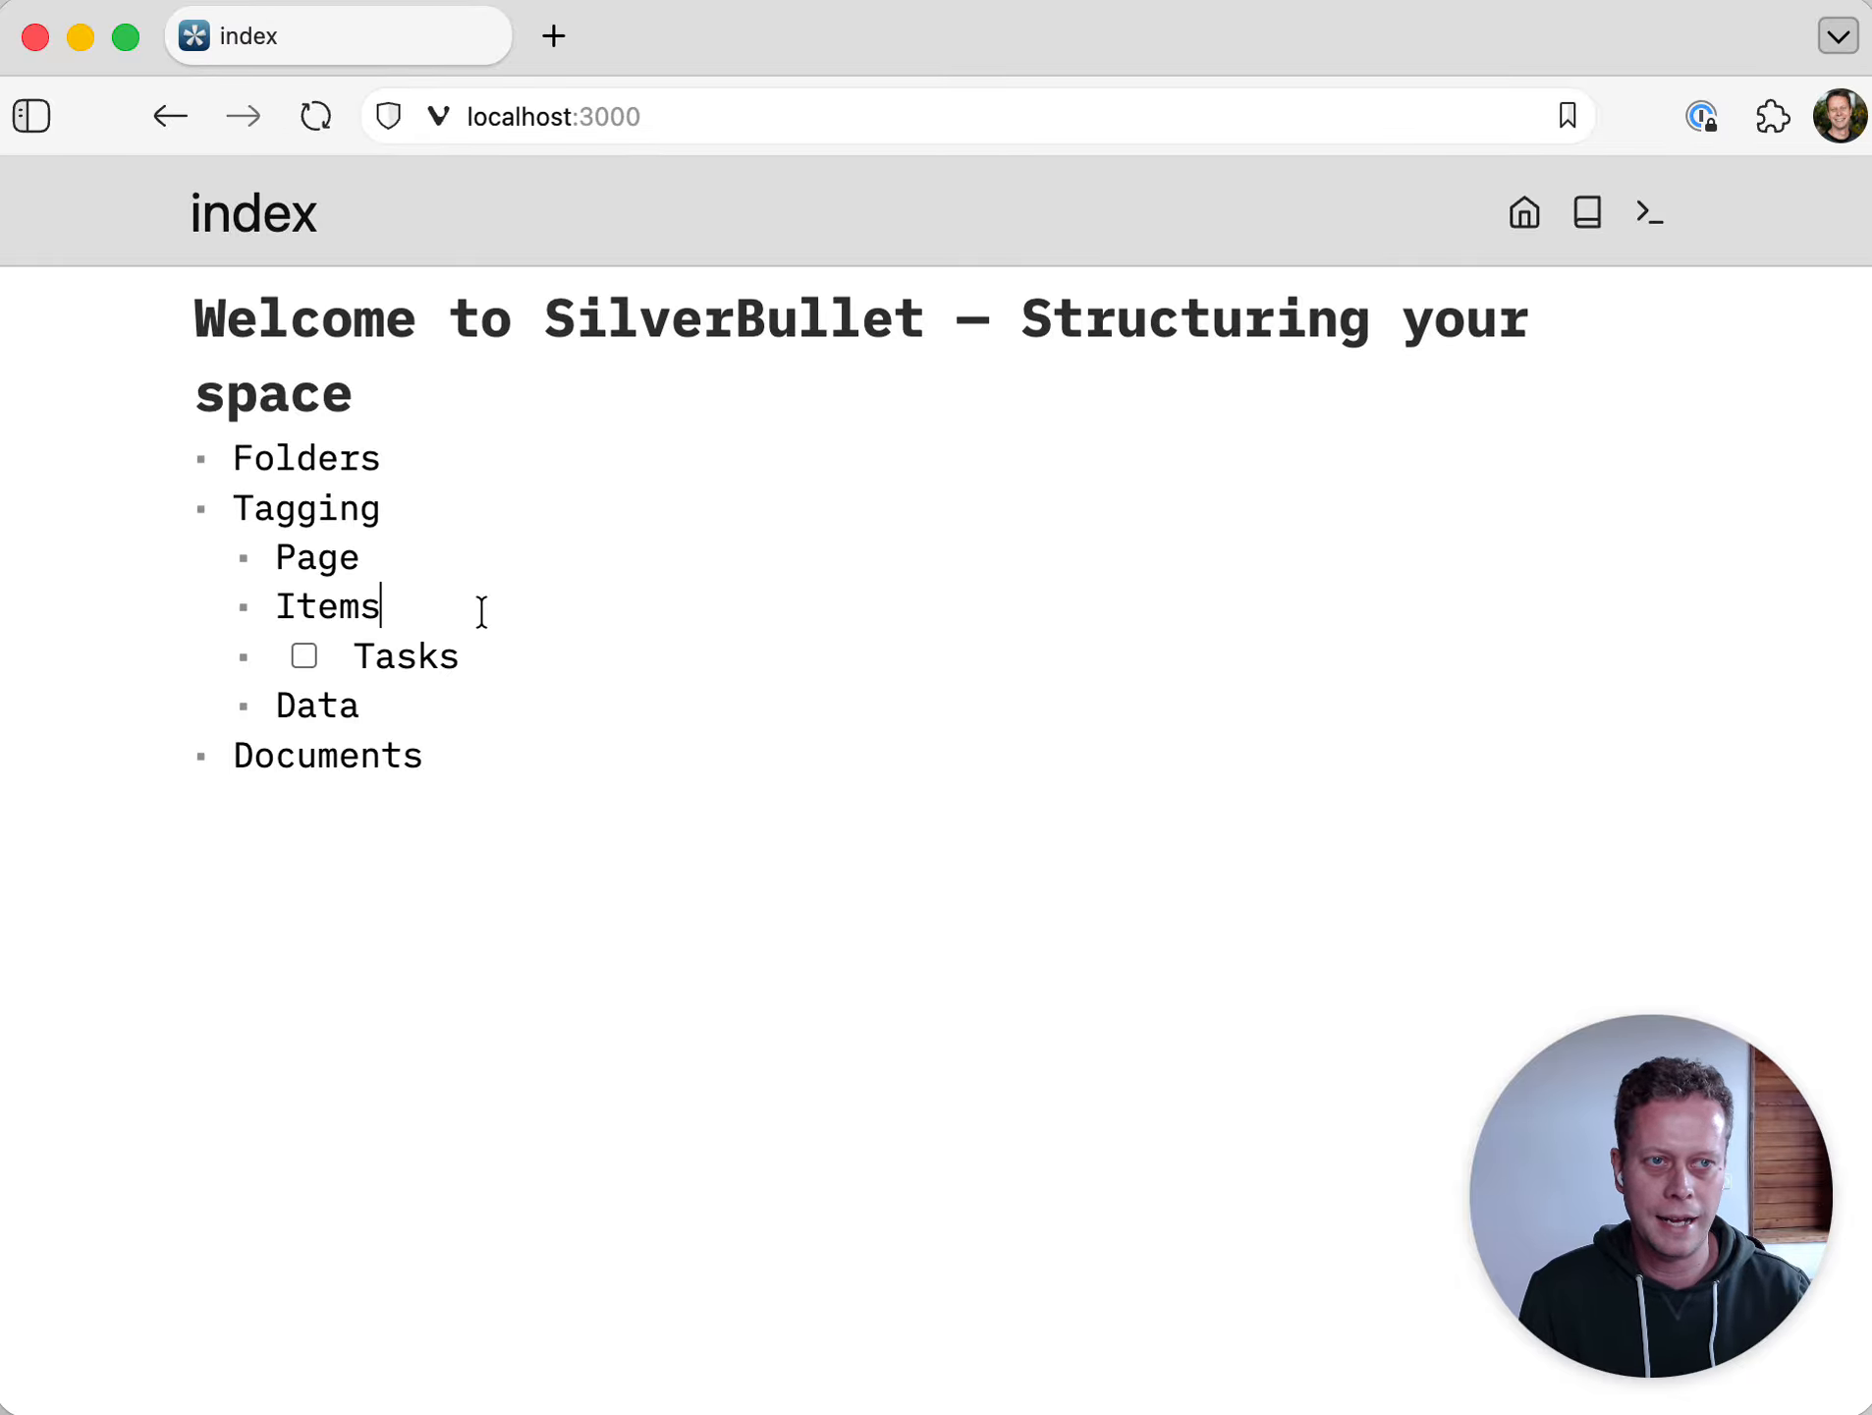
# - Tag the Items entry with #info and the Tasks entry with #todo on the index page
pyautogui.press('shift+super+Left')
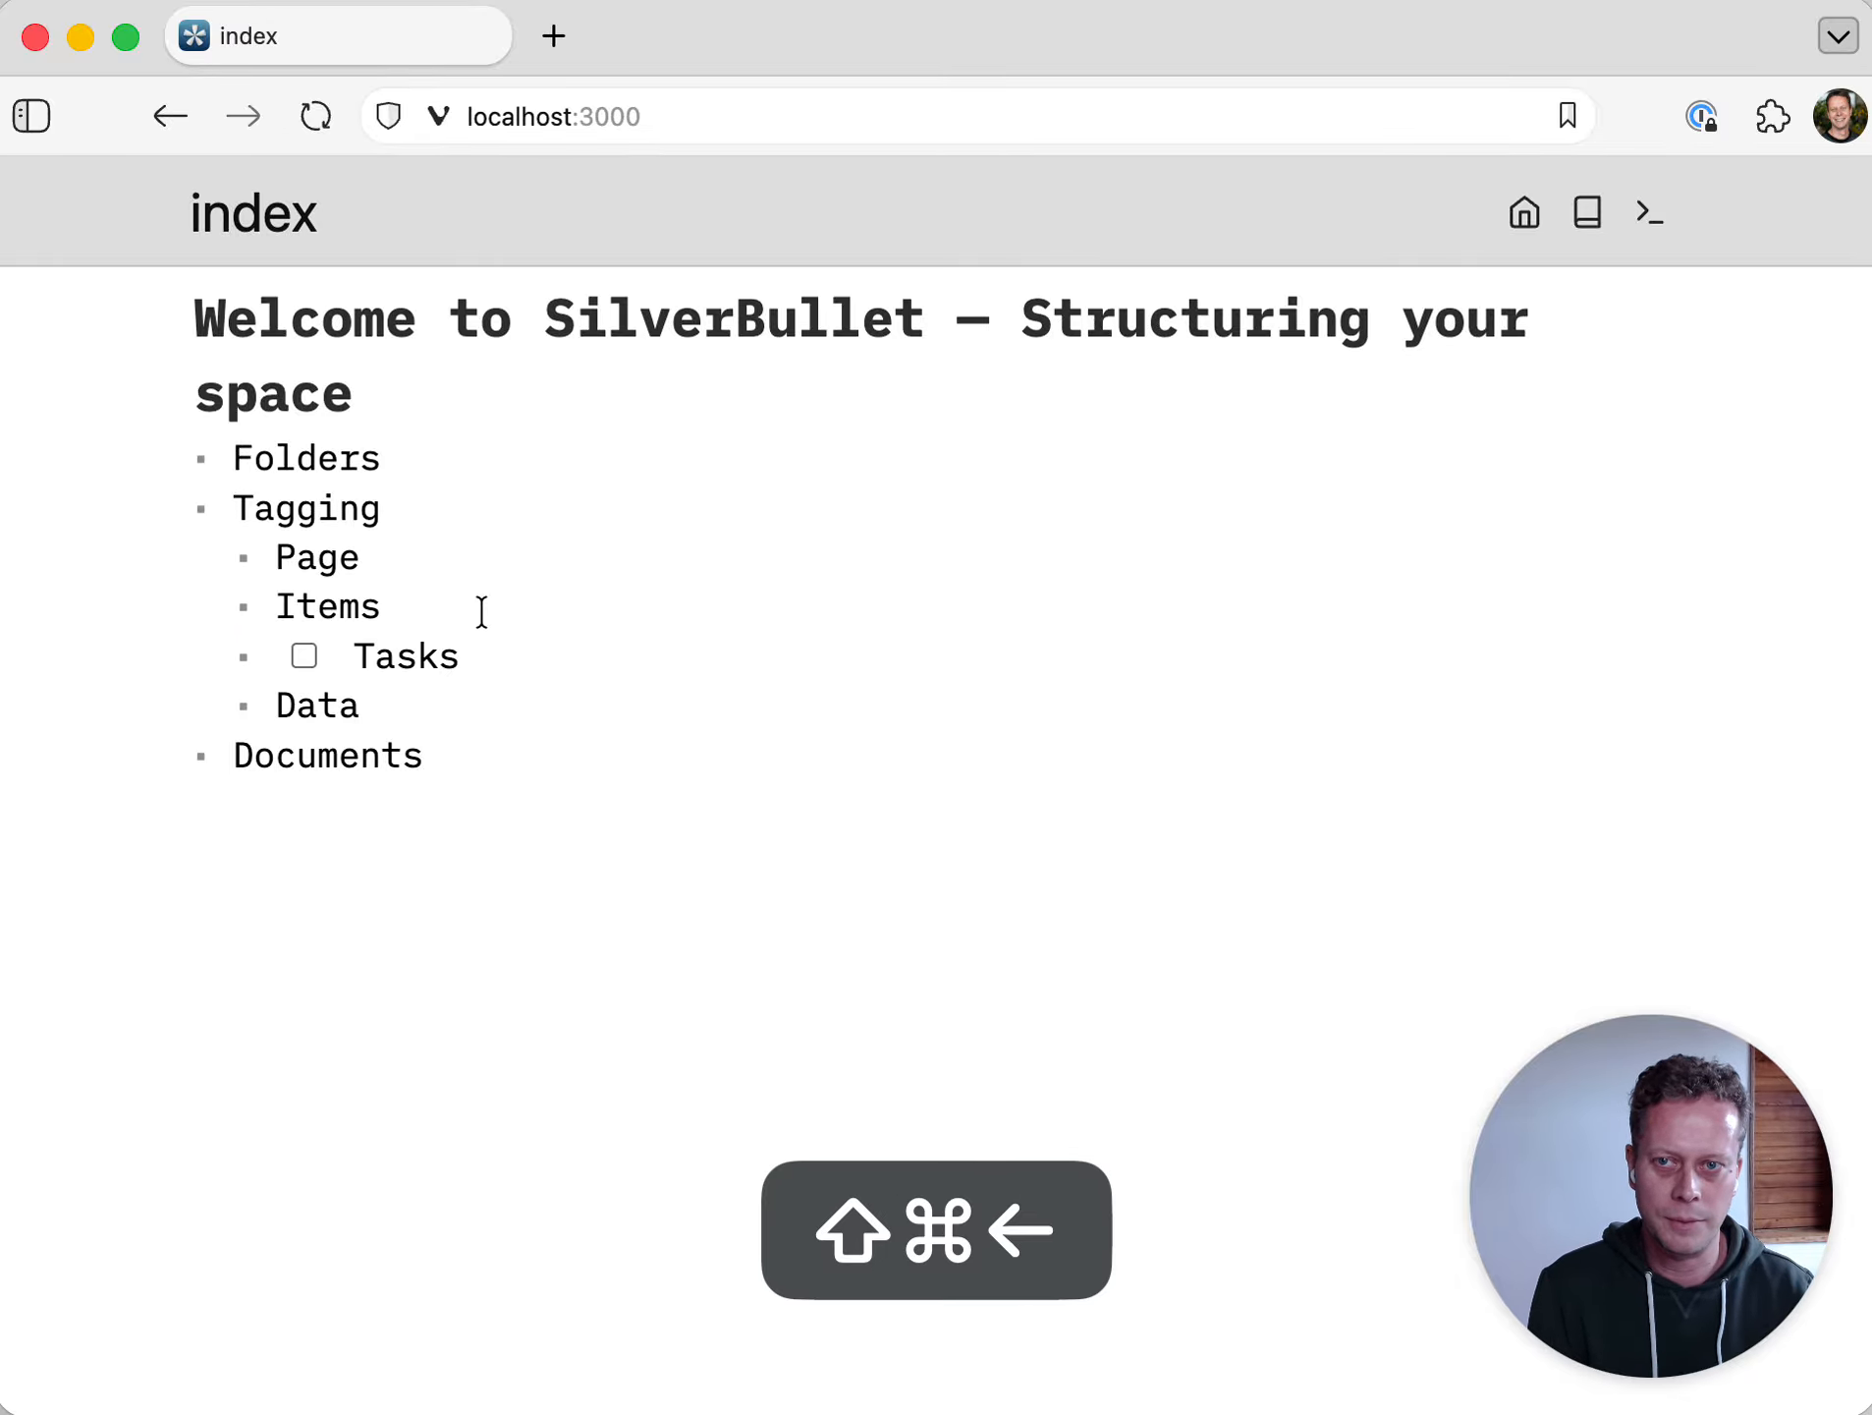
pyautogui.press('super+Right')
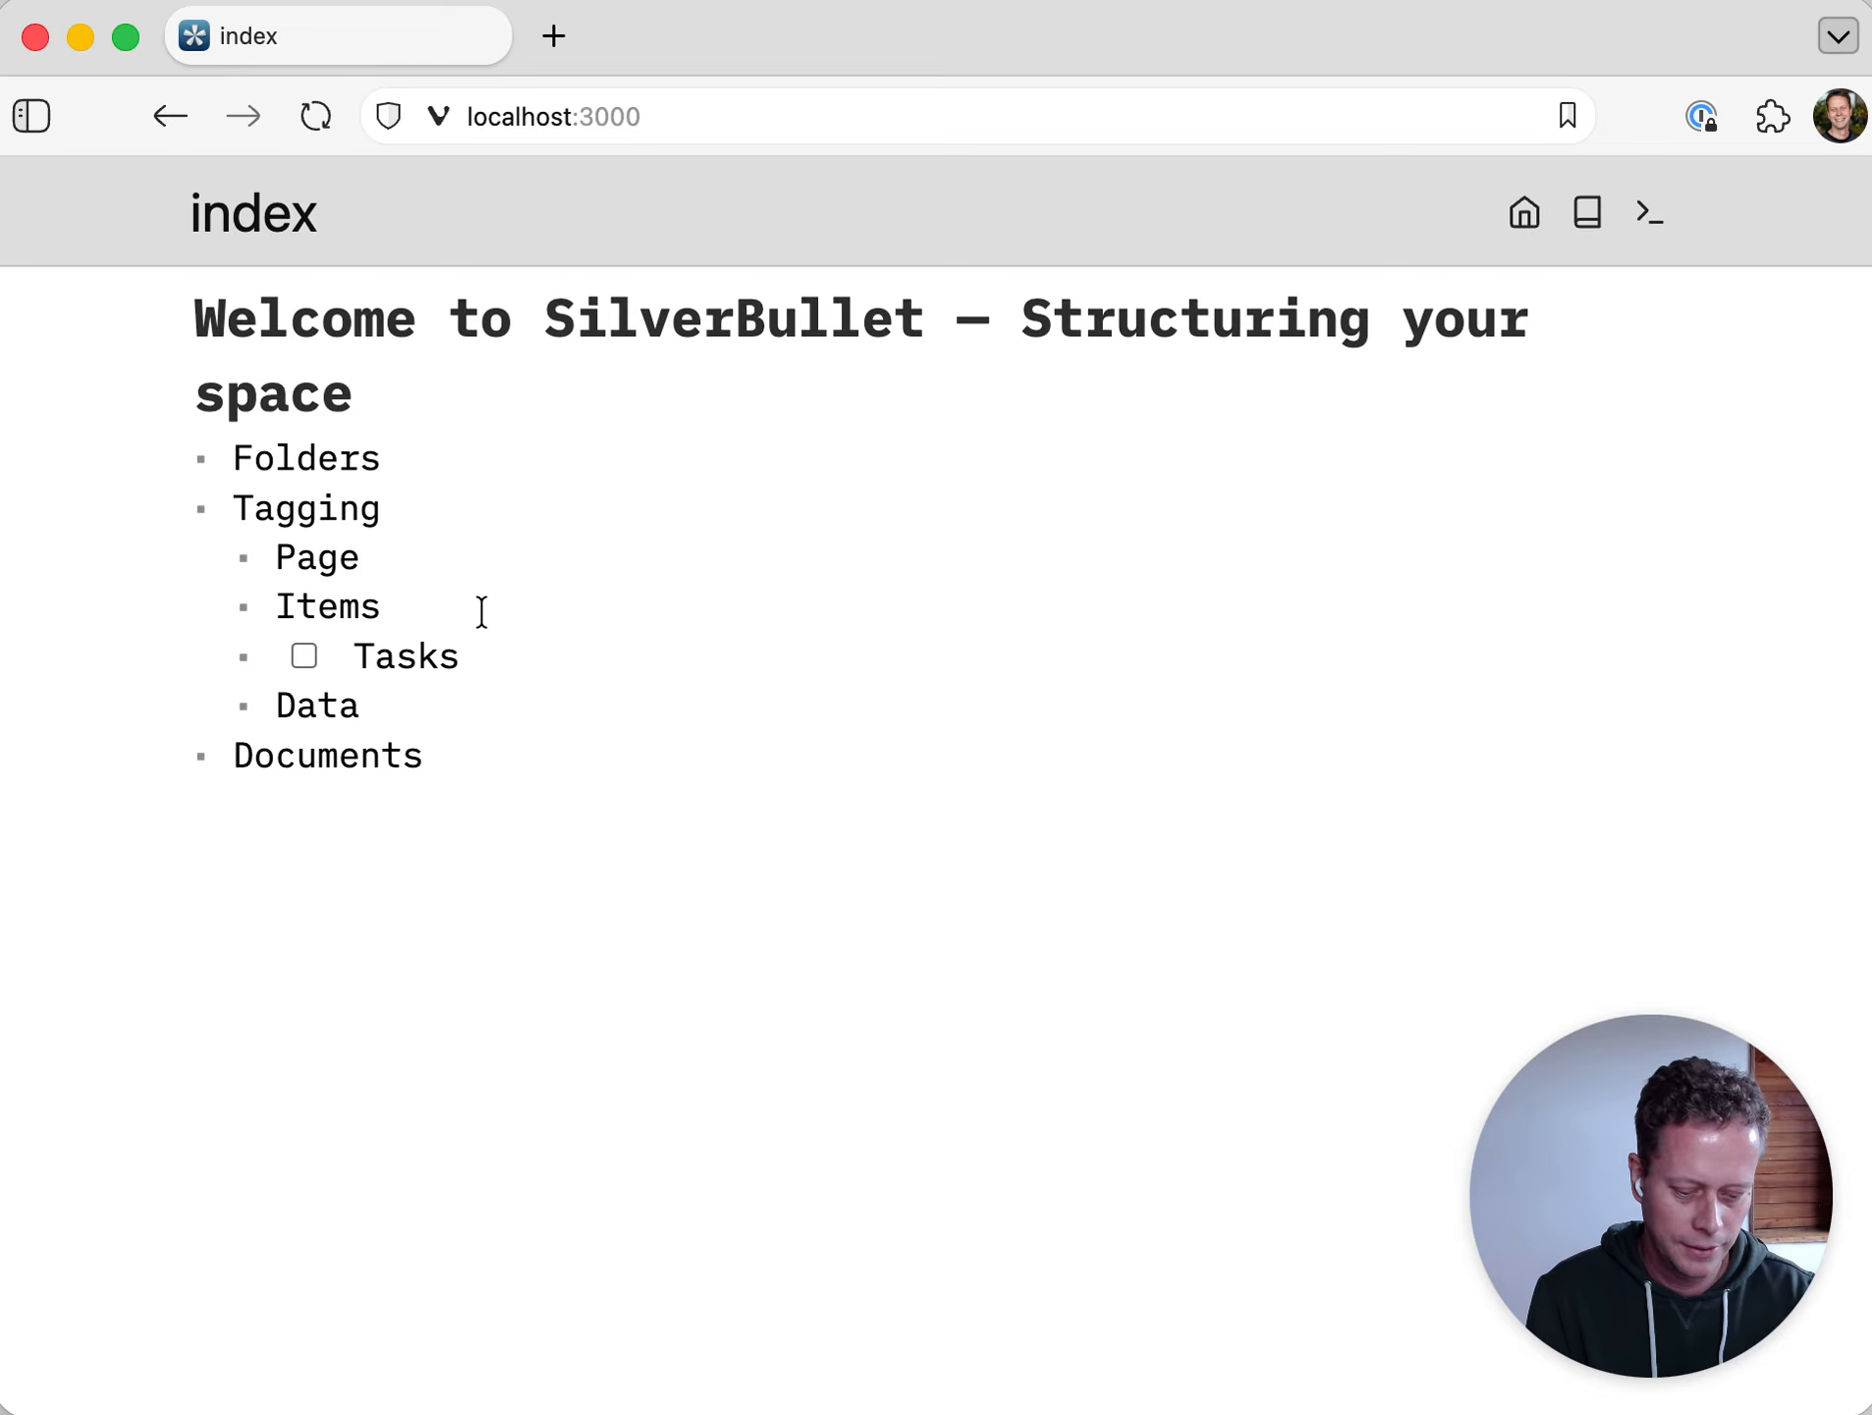
pyautogui.write('#')
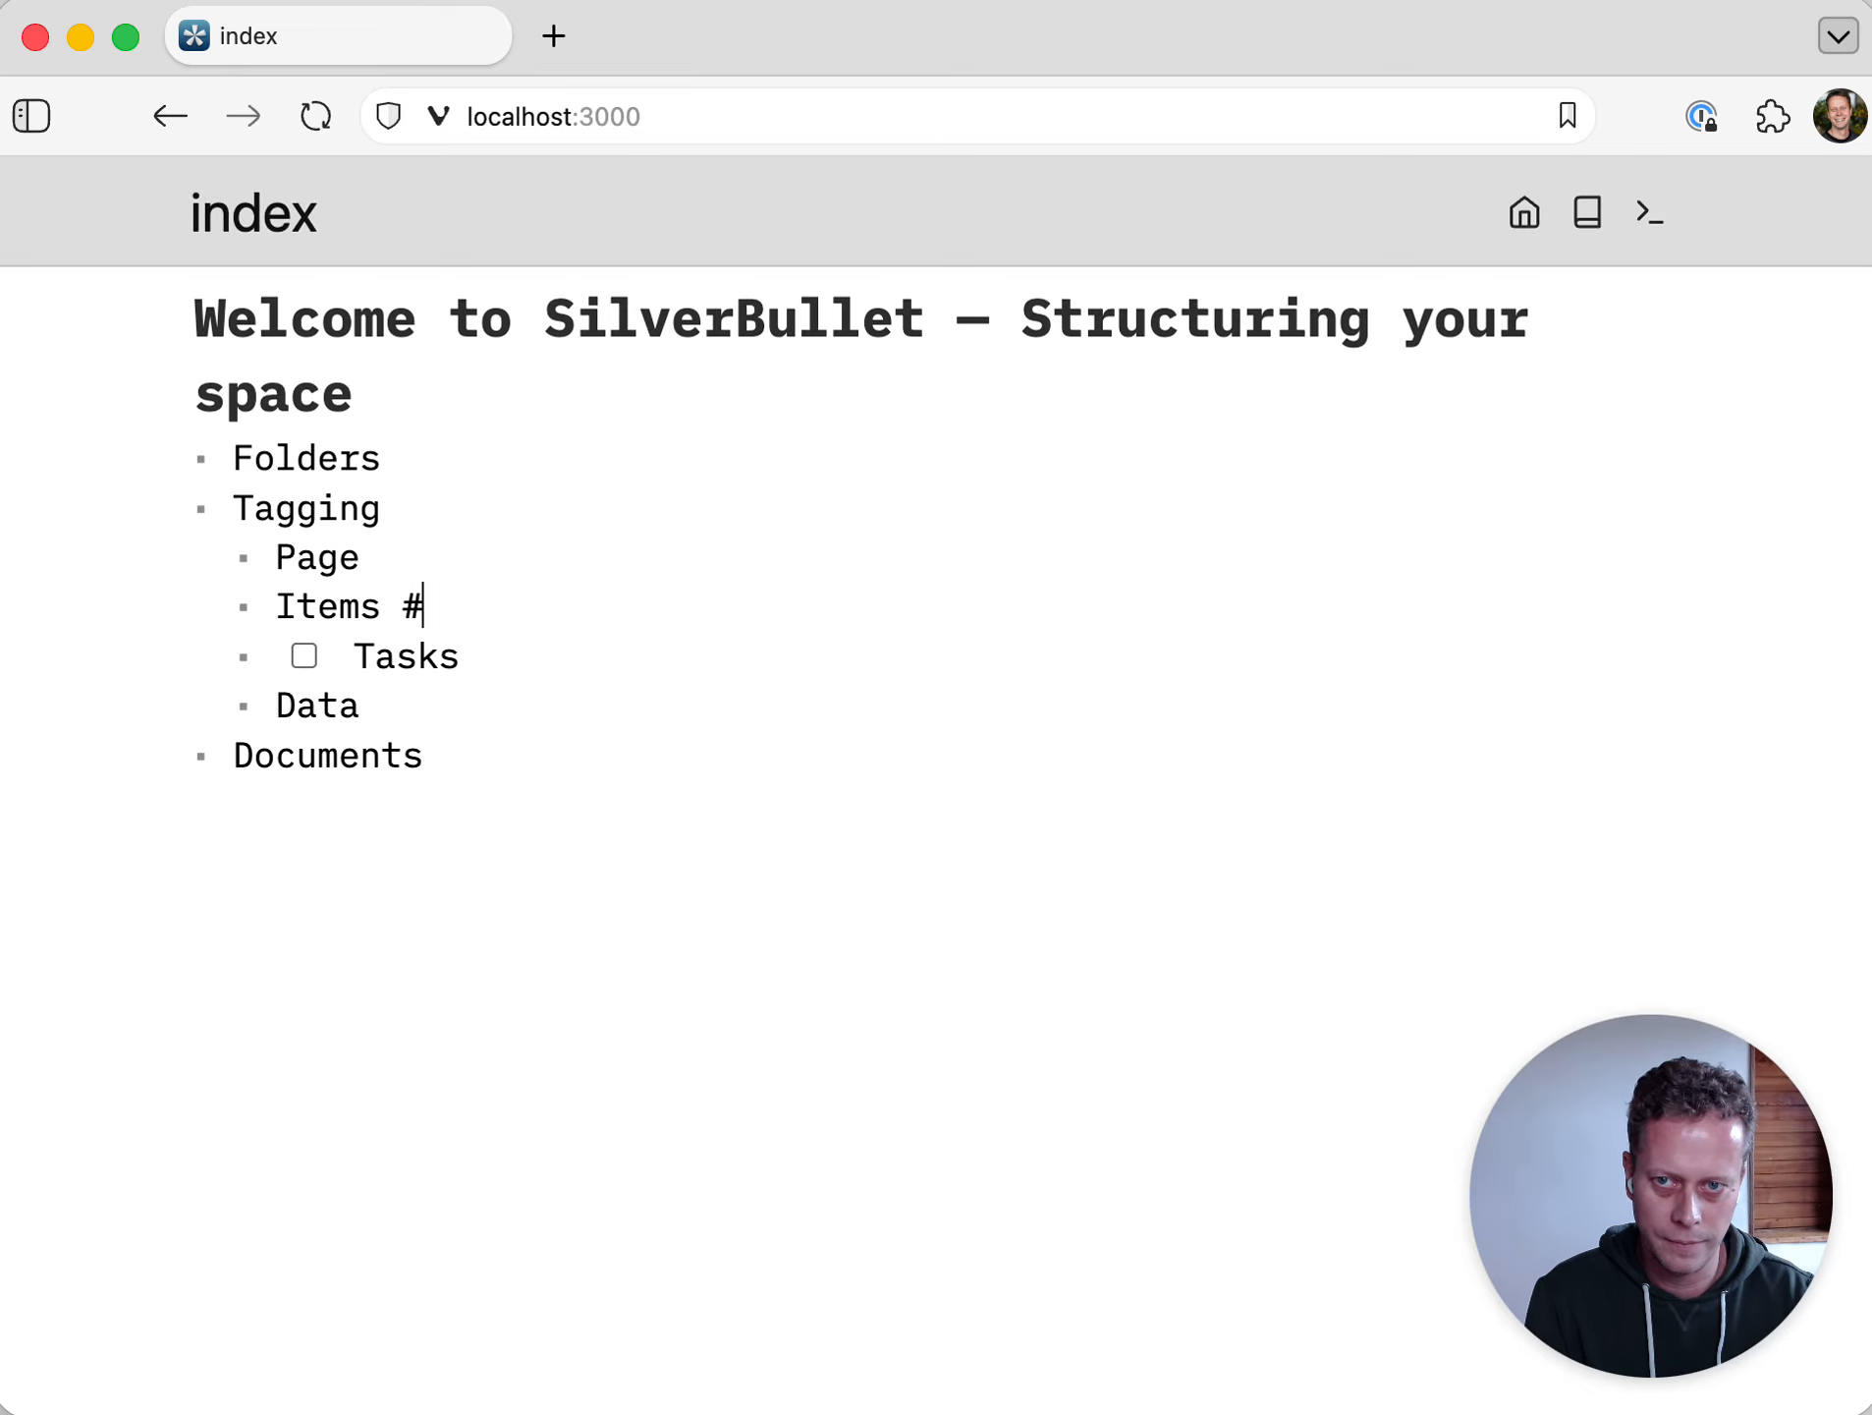
pyautogui.write('info')
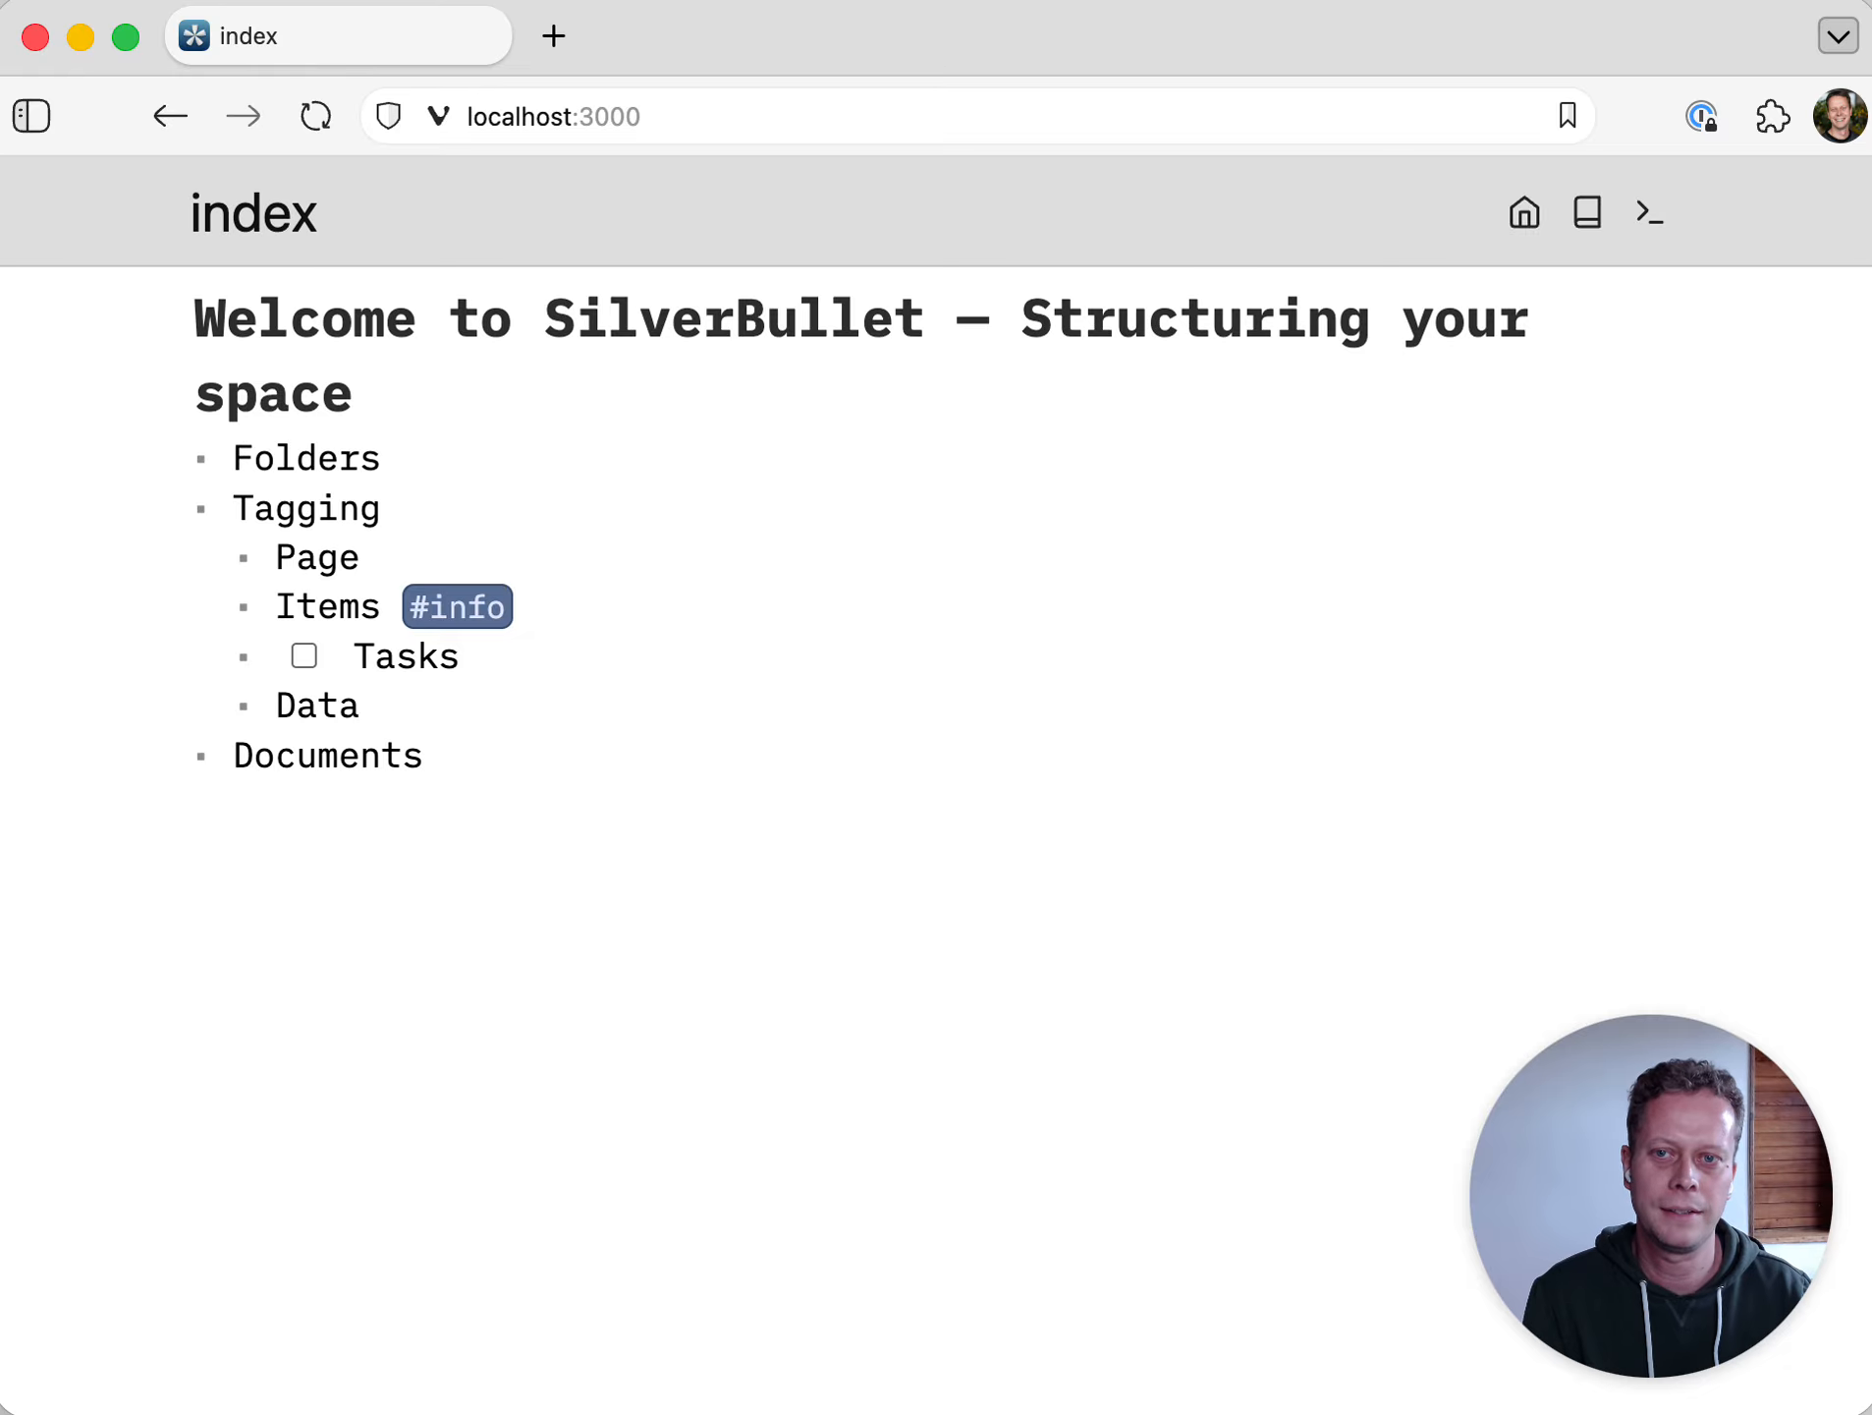
pyautogui.press('Down')
pyautogui.write('#todo')
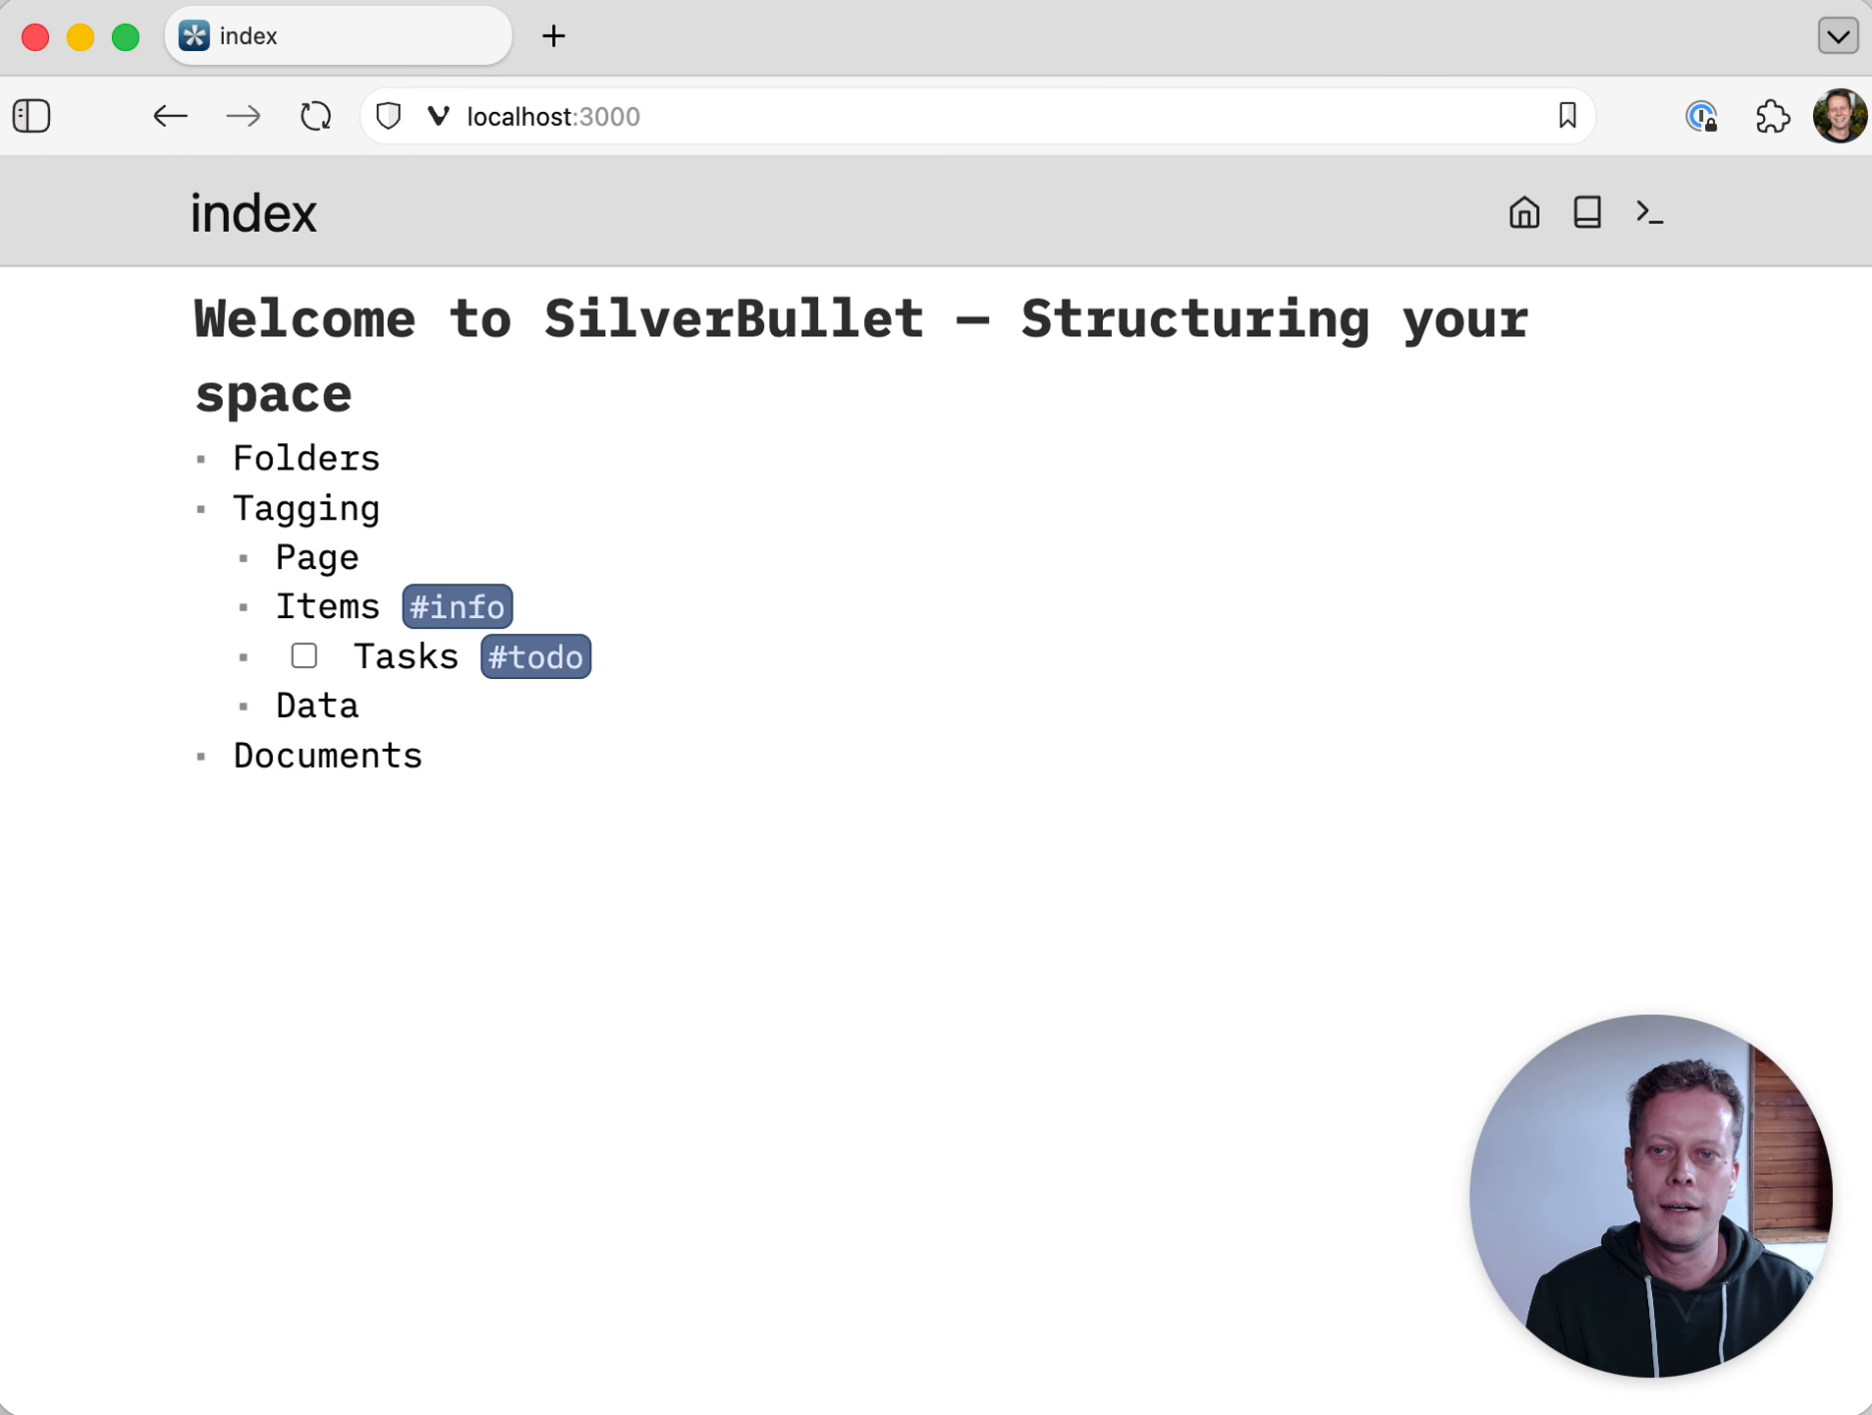
# - Add a second tag, #person, to the Items entry
pyautogui.press('Up')
pyautogui.write('#person')
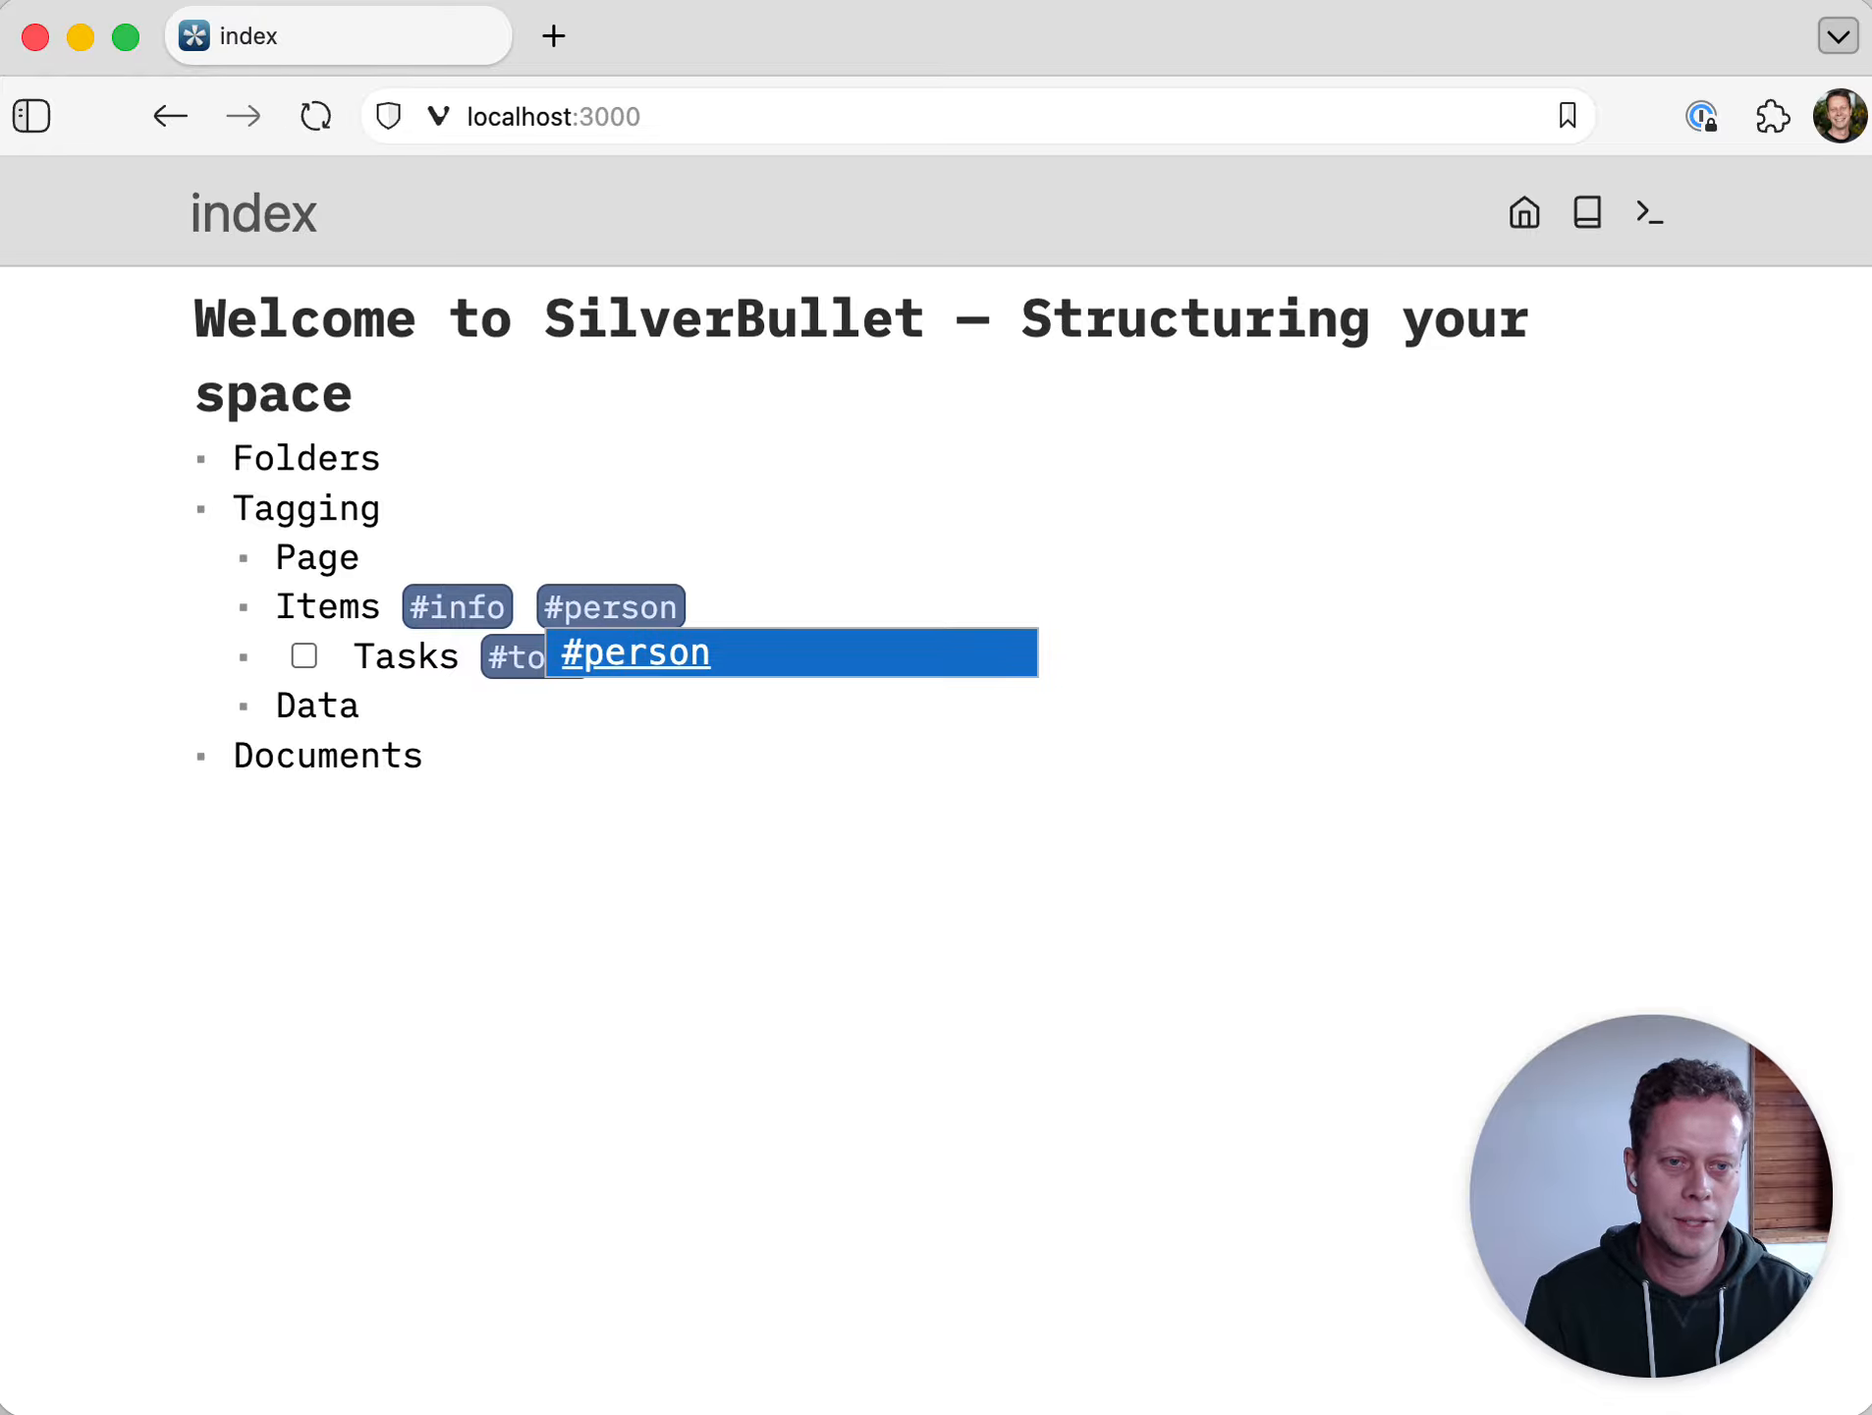
pyautogui.press('Return')
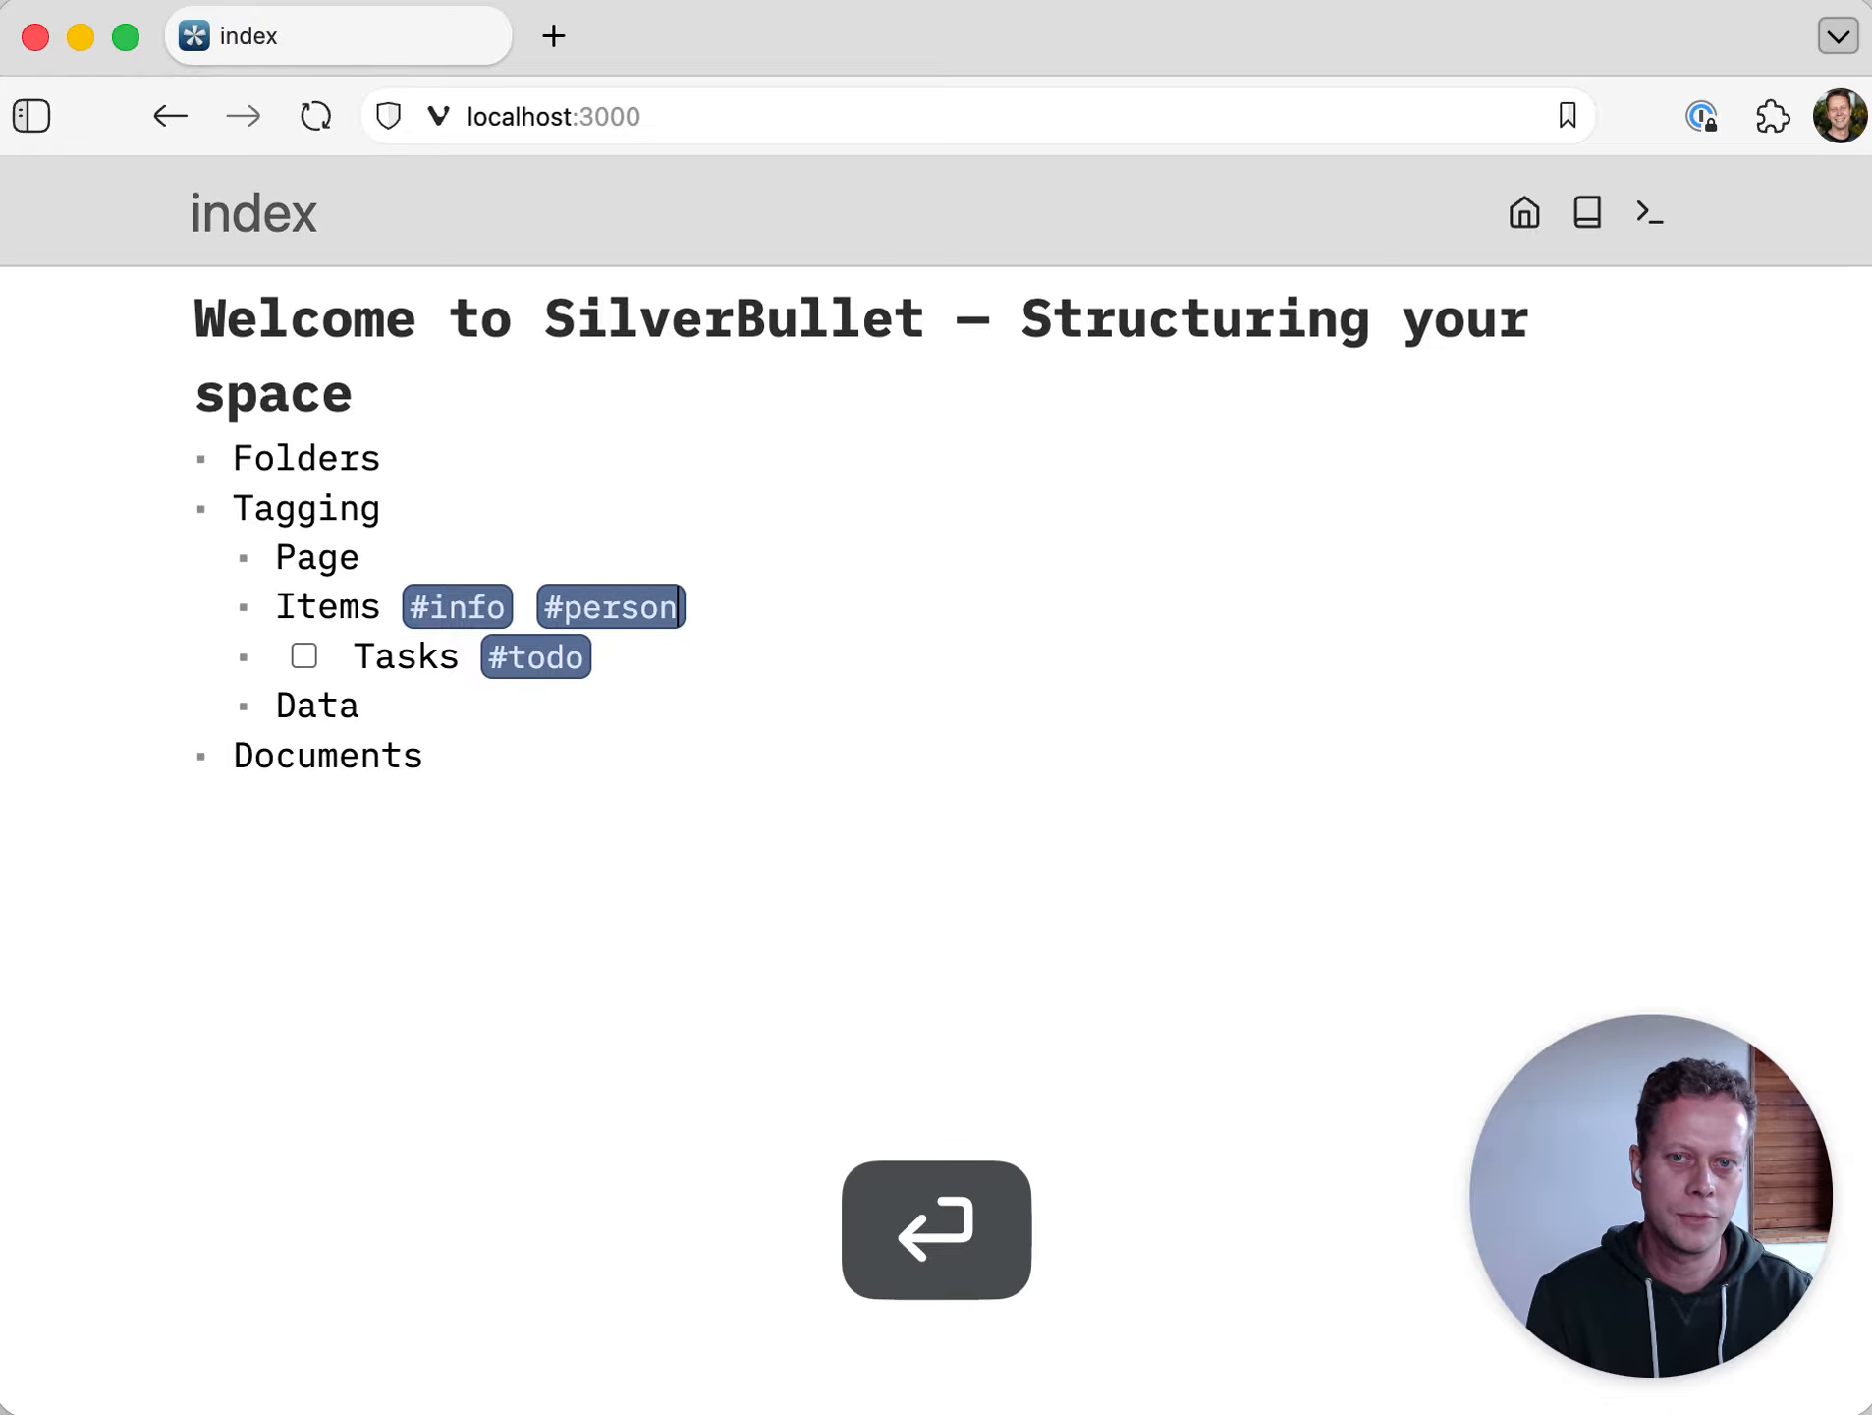
# - View the listing for the #person tag and follow its item link back to the Items entry on the index page
pyautogui.click(640, 614)
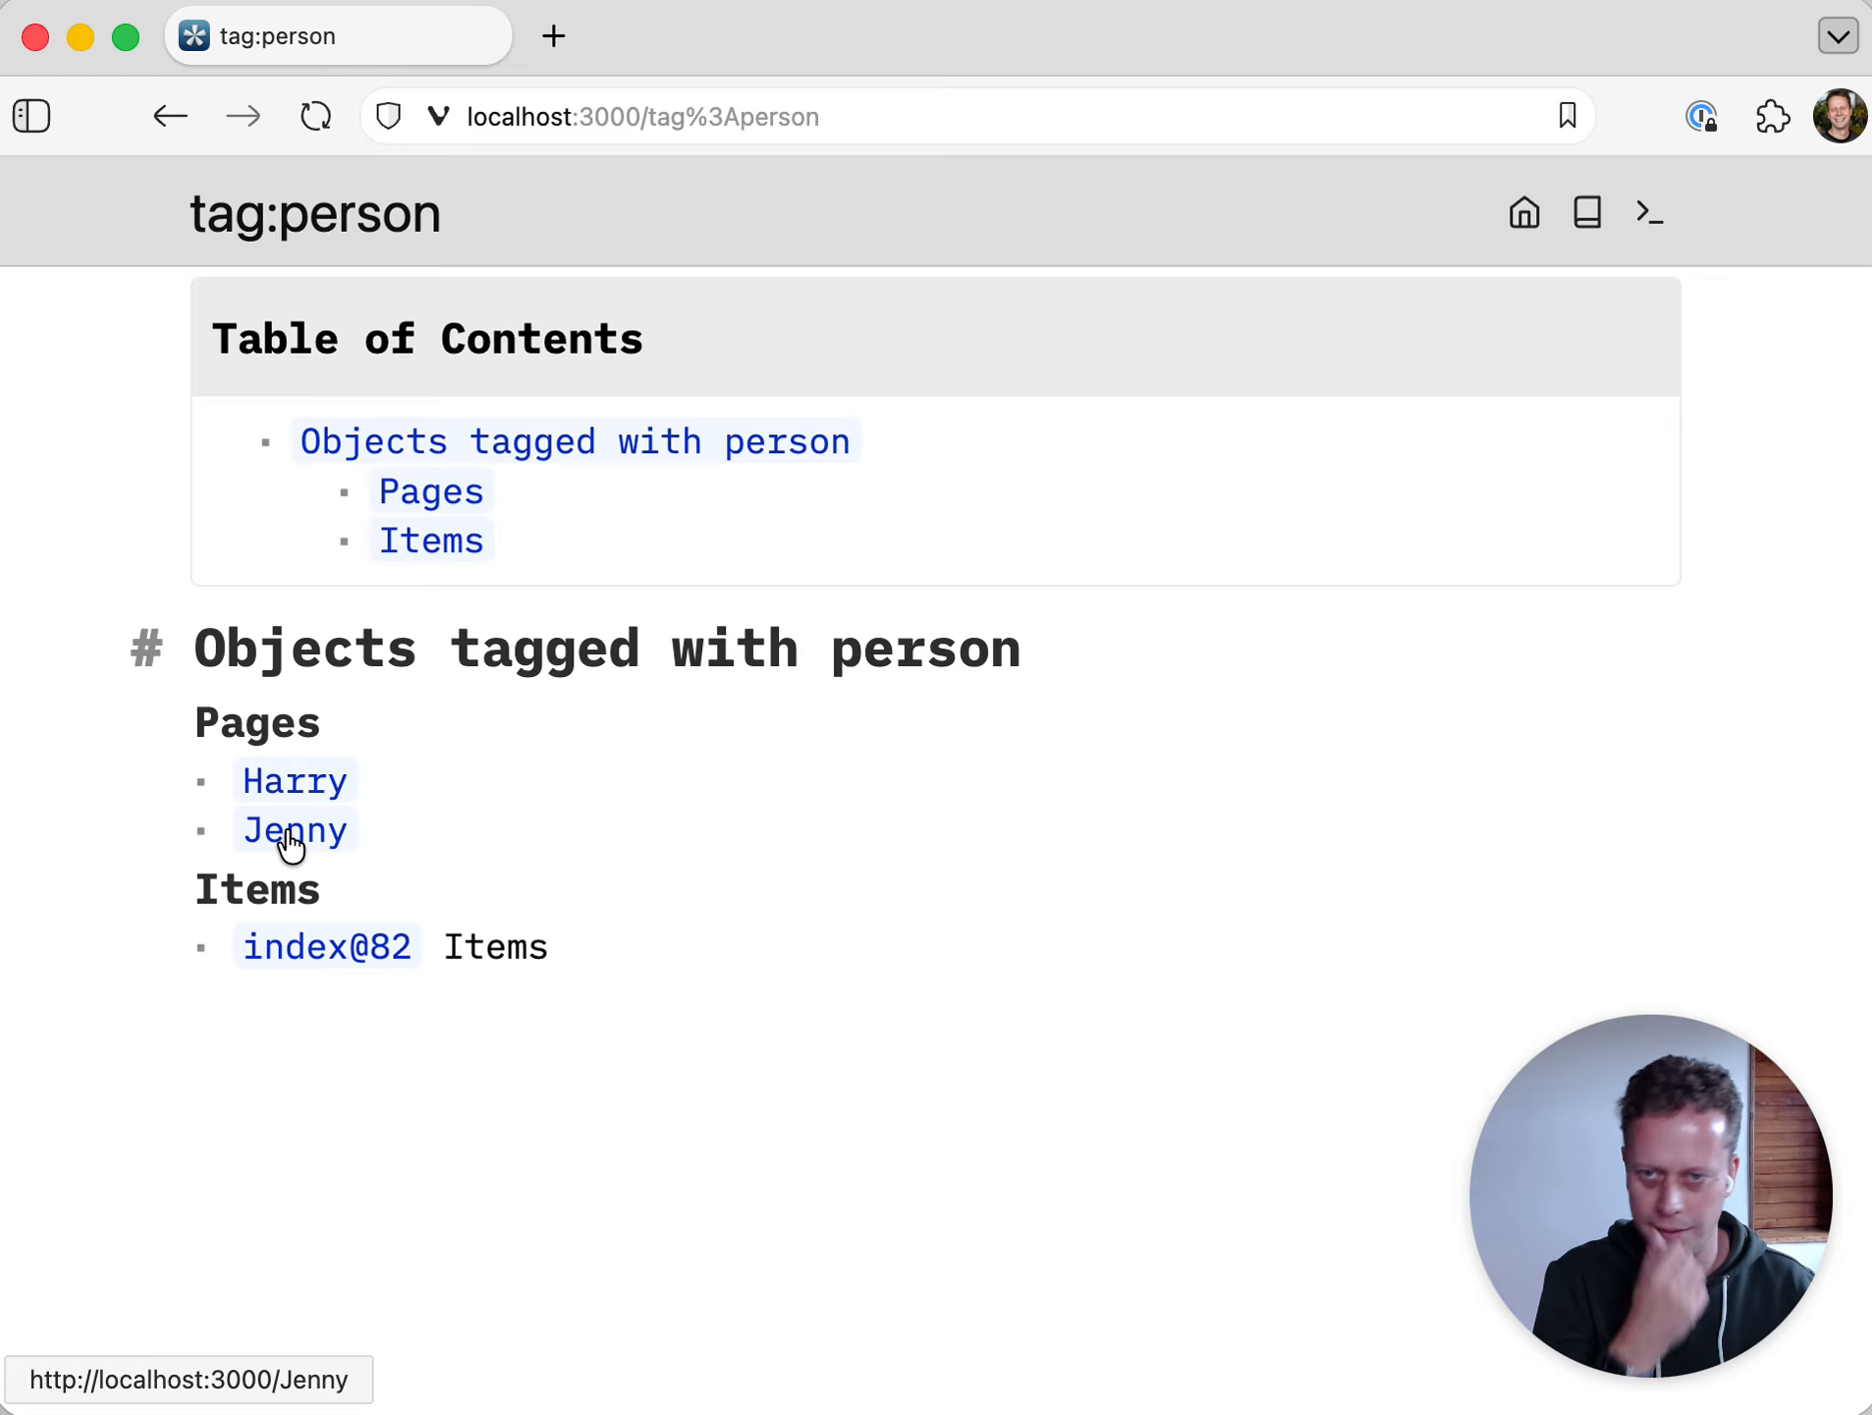
pyautogui.click(363, 946)
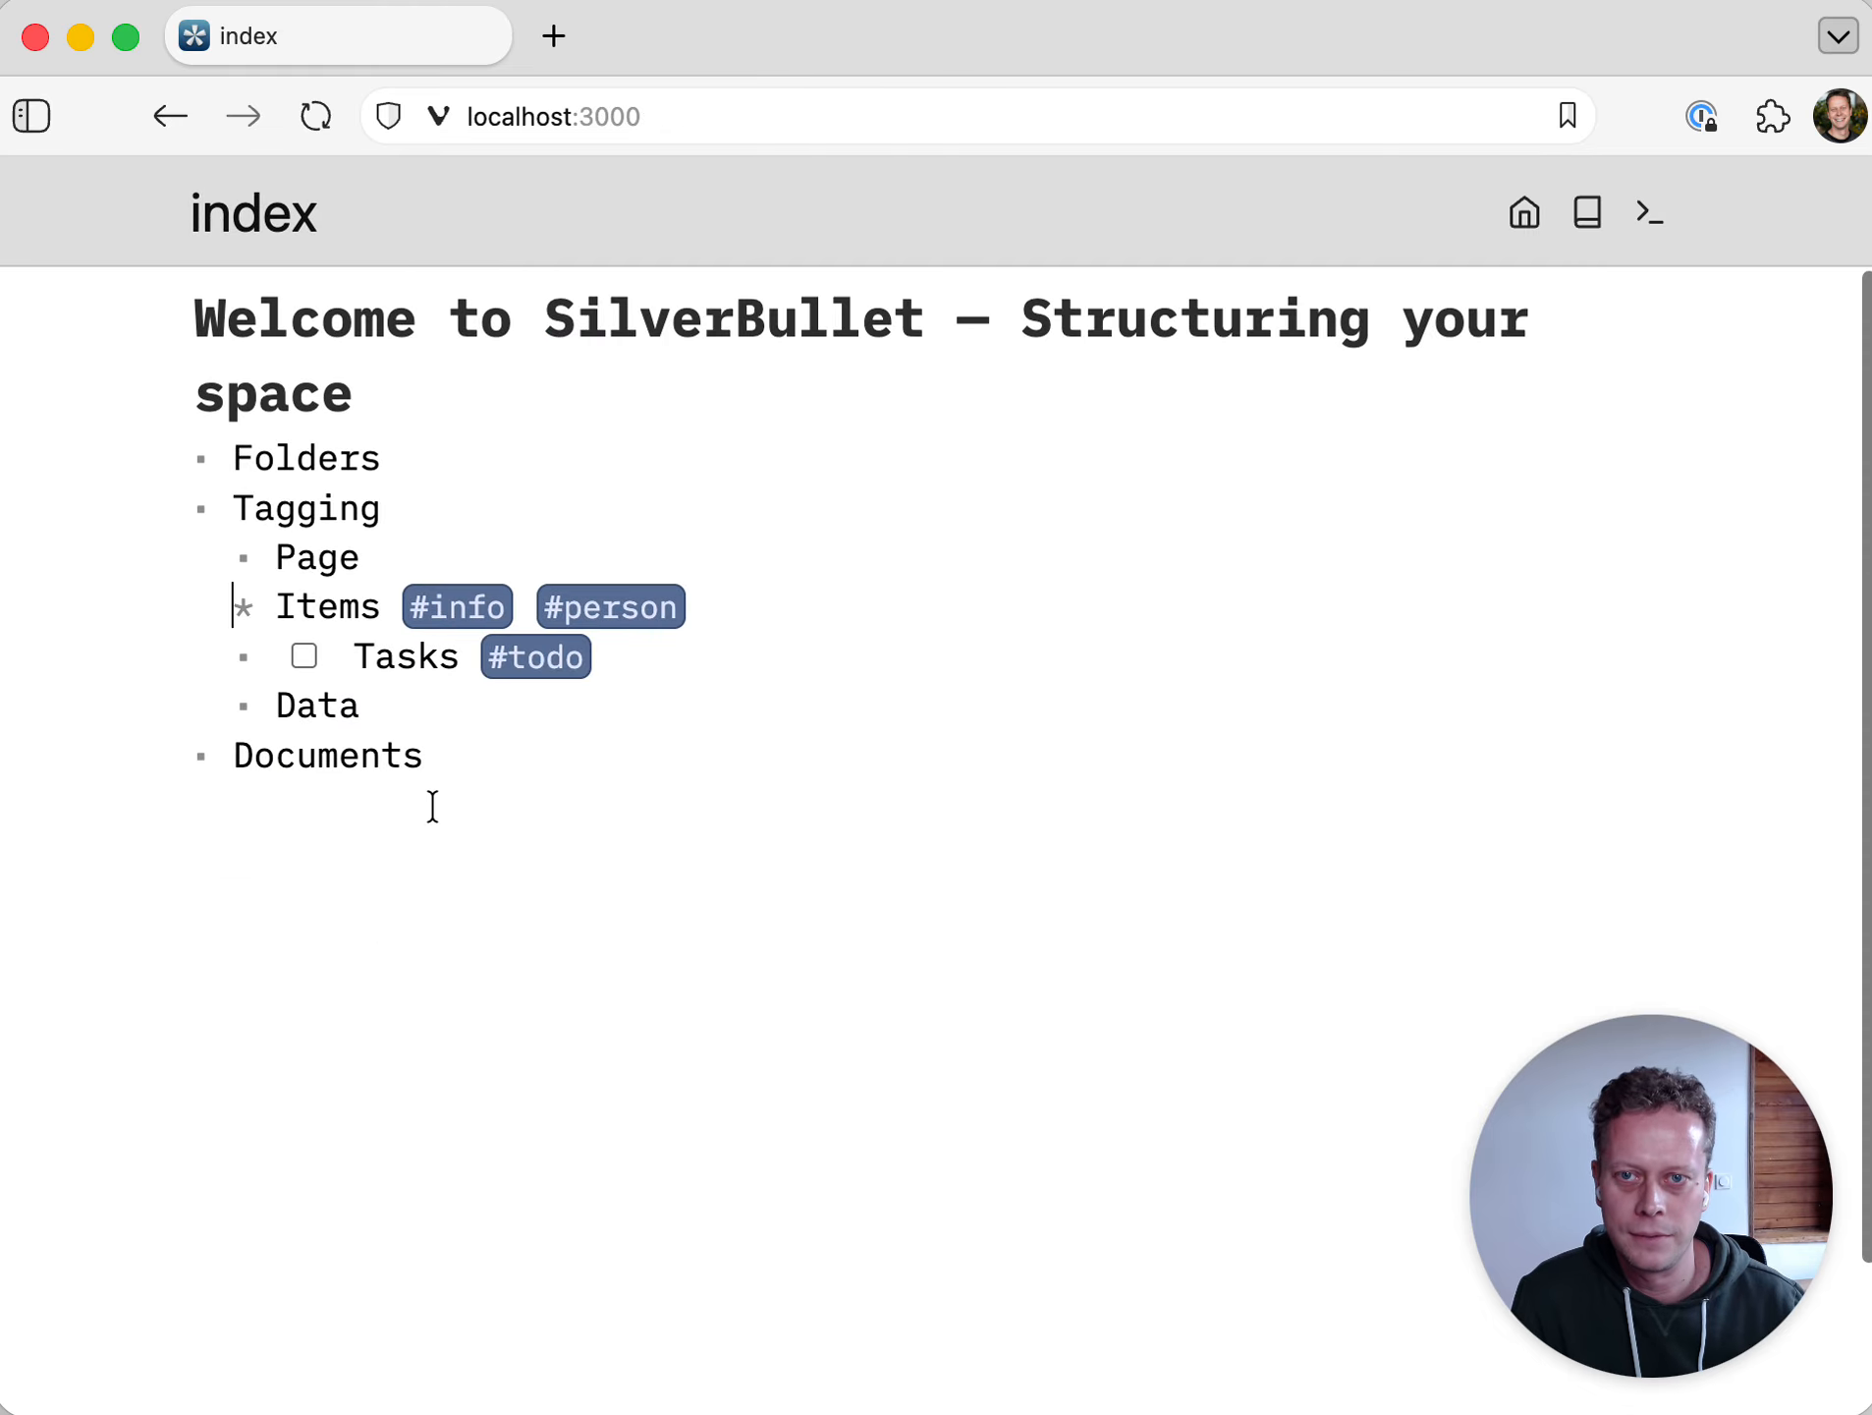
pyautogui.doubleClick(323, 604)
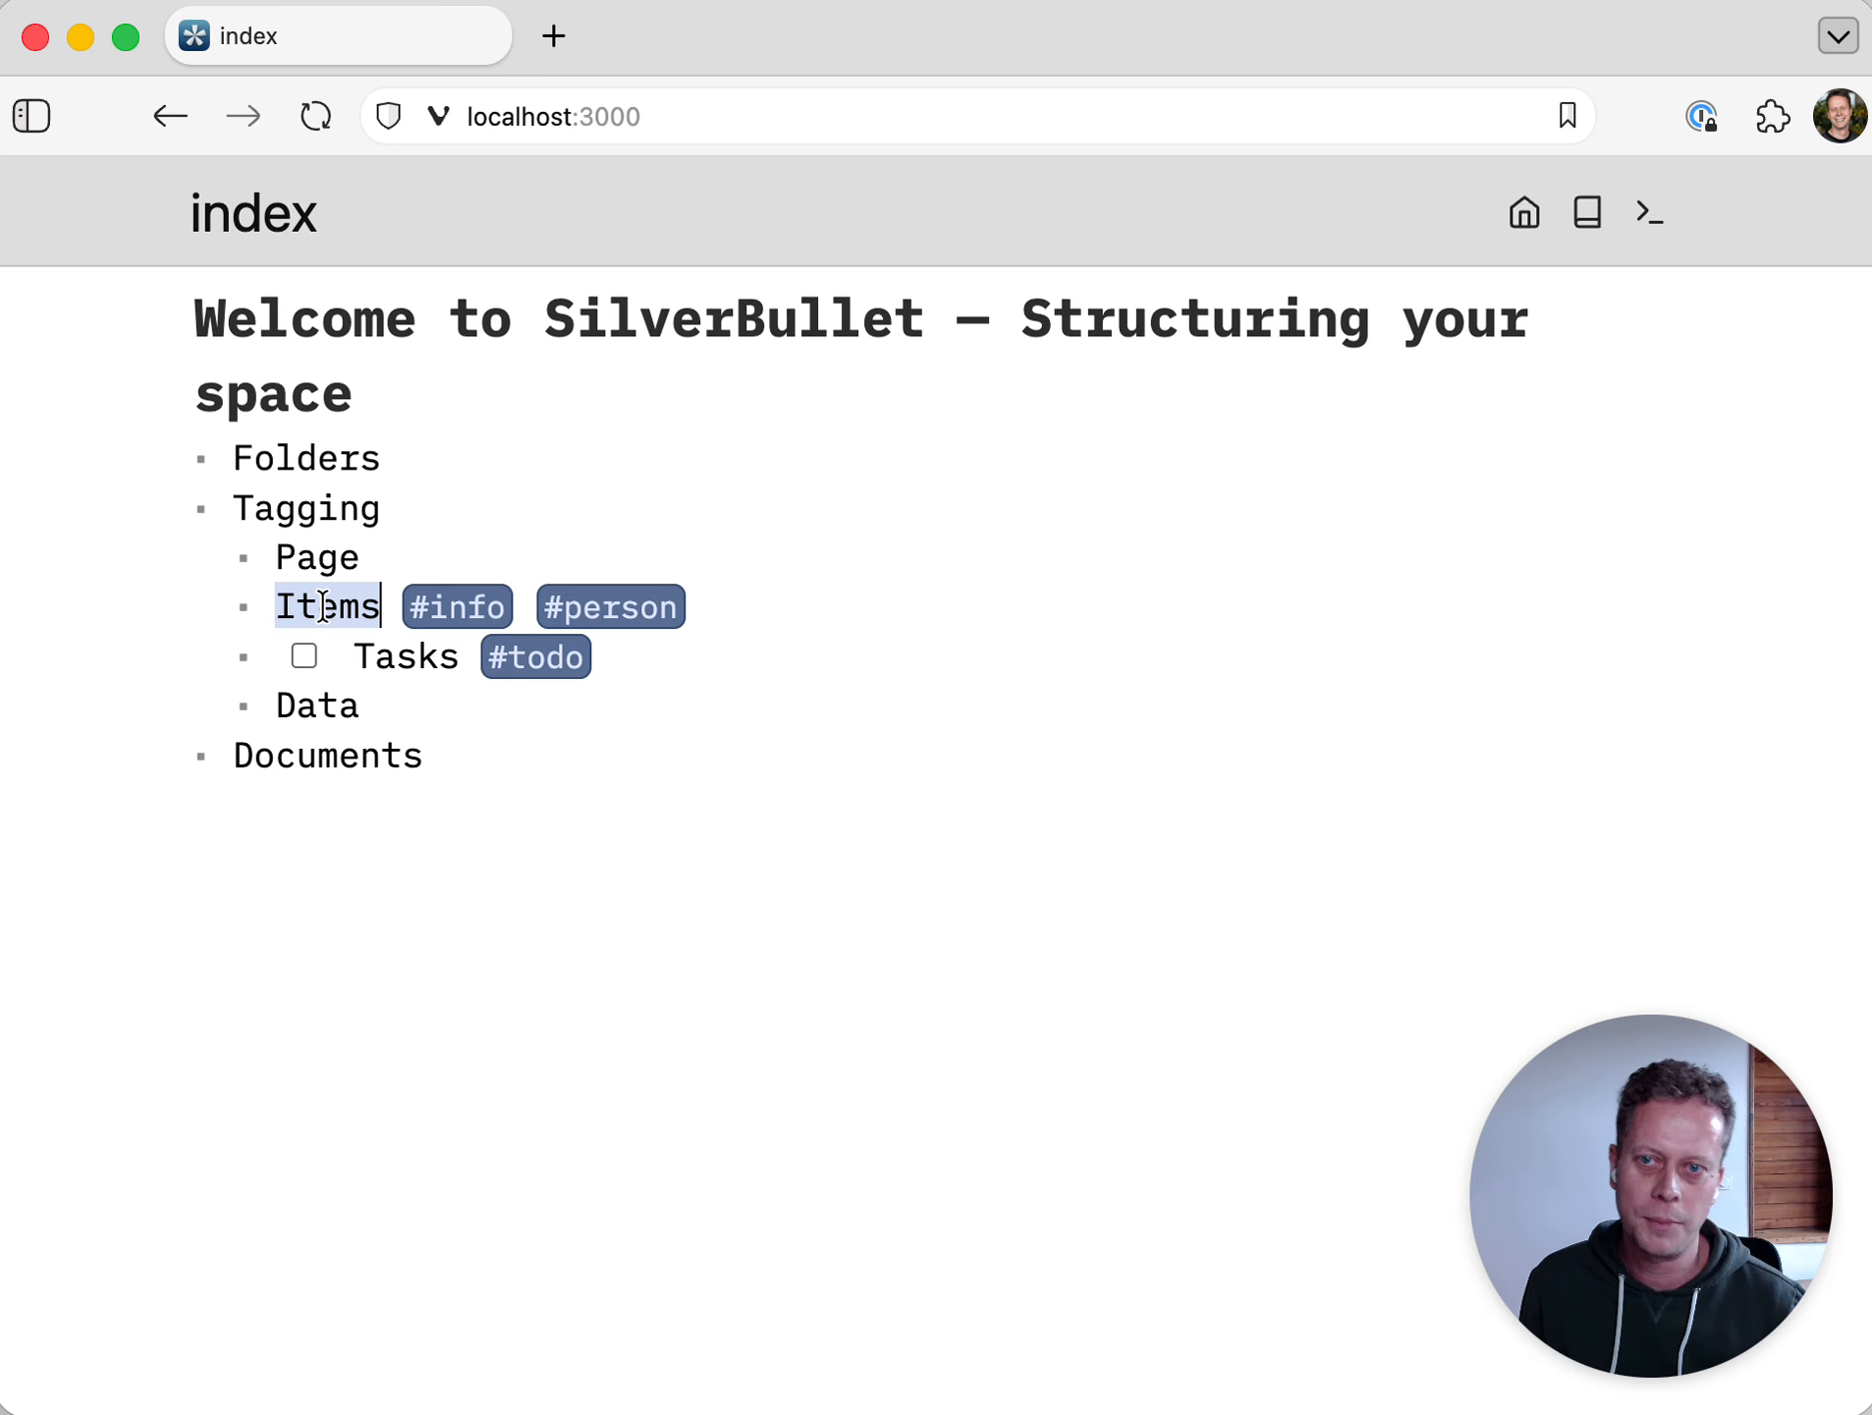
pyautogui.click(422, 656)
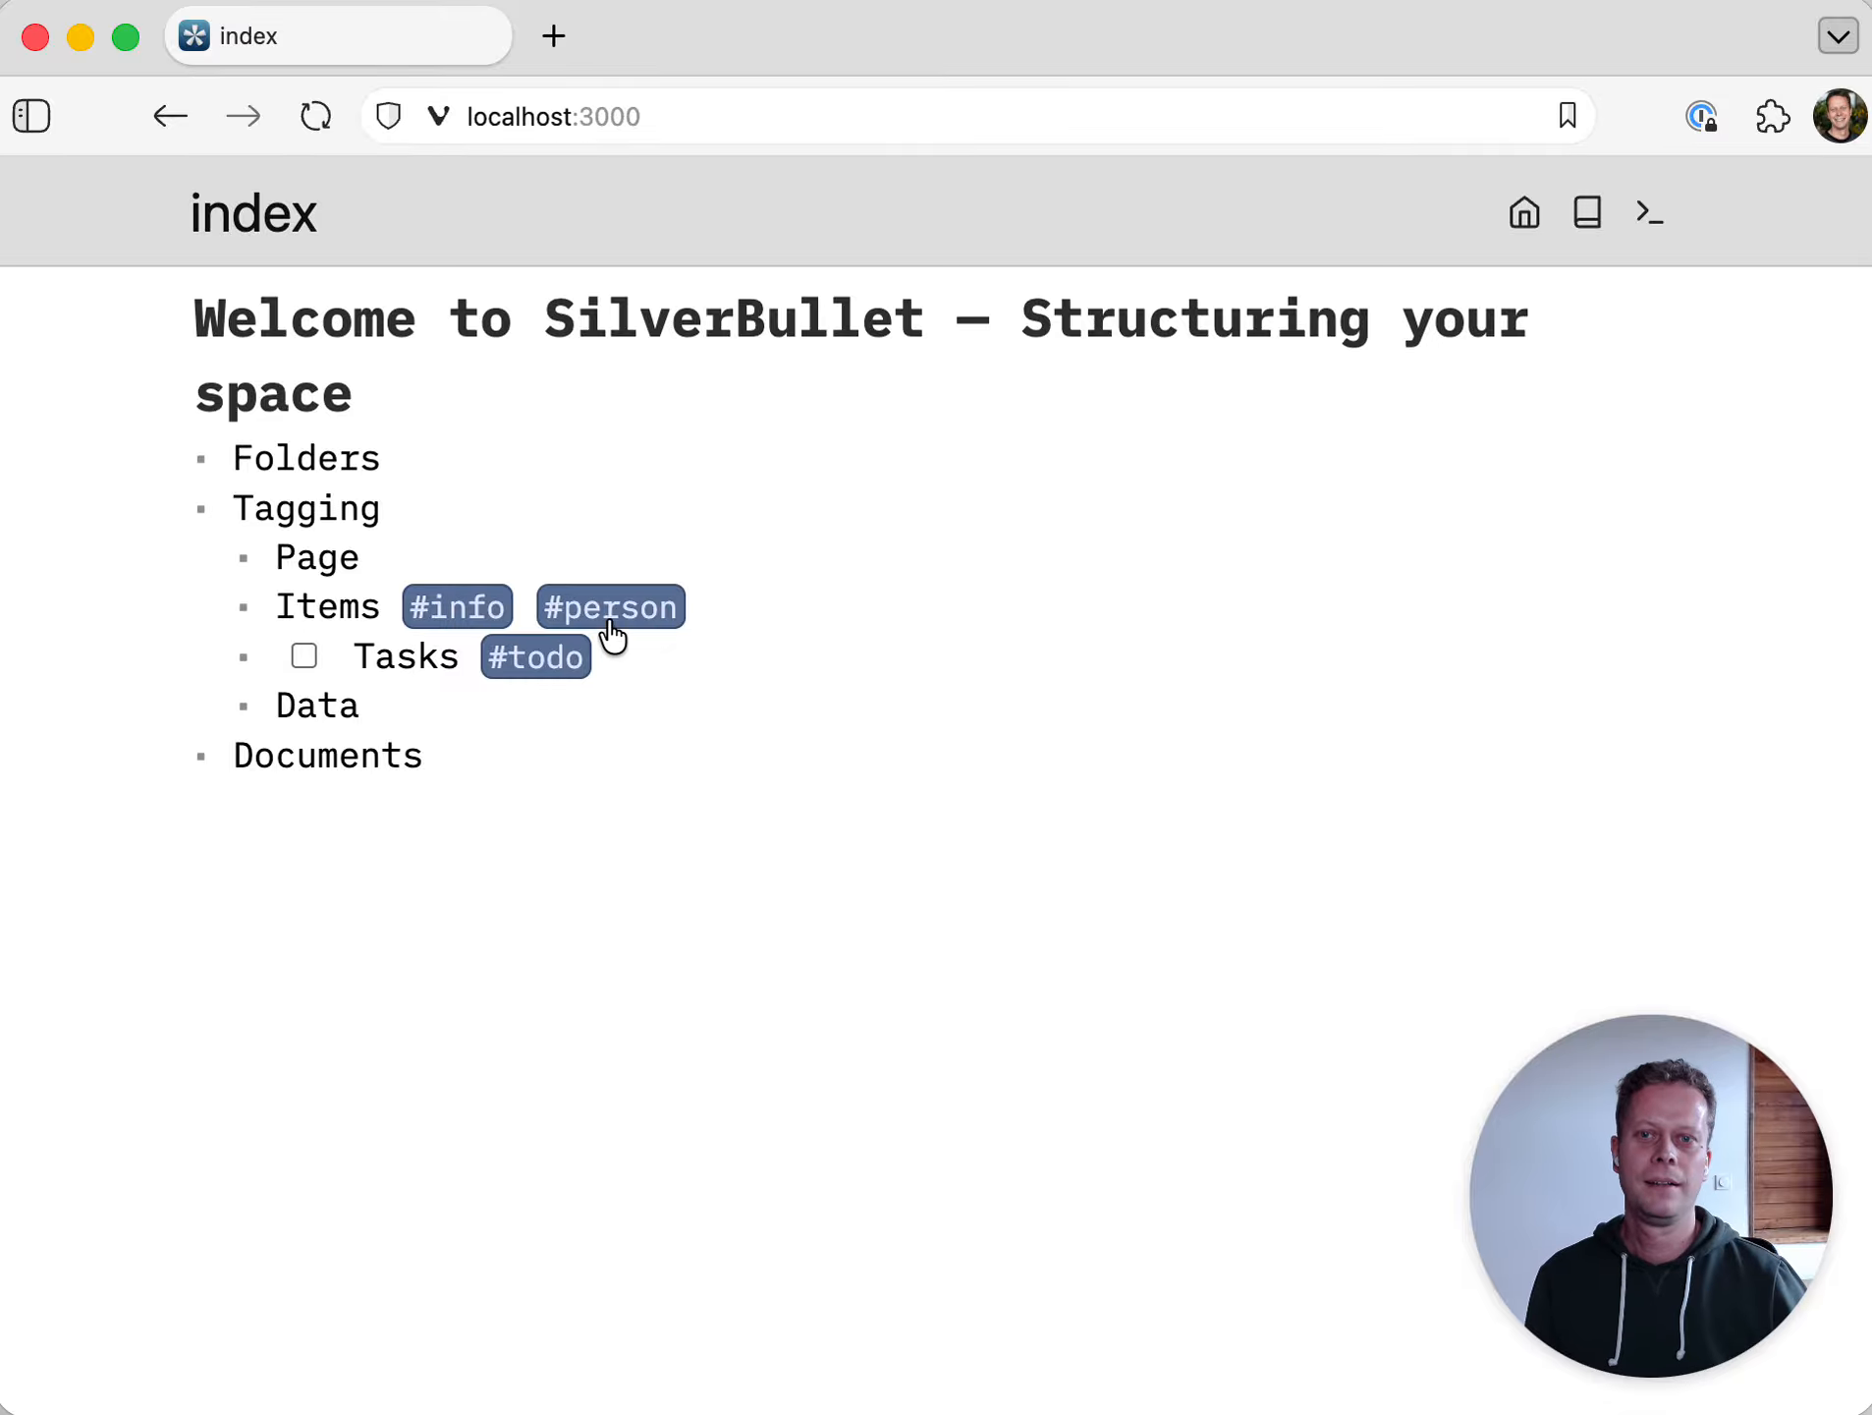
# - Mark the Tasks entry as done from the #todo tag listing and follow its link back to the index page
pyautogui.click(539, 665)
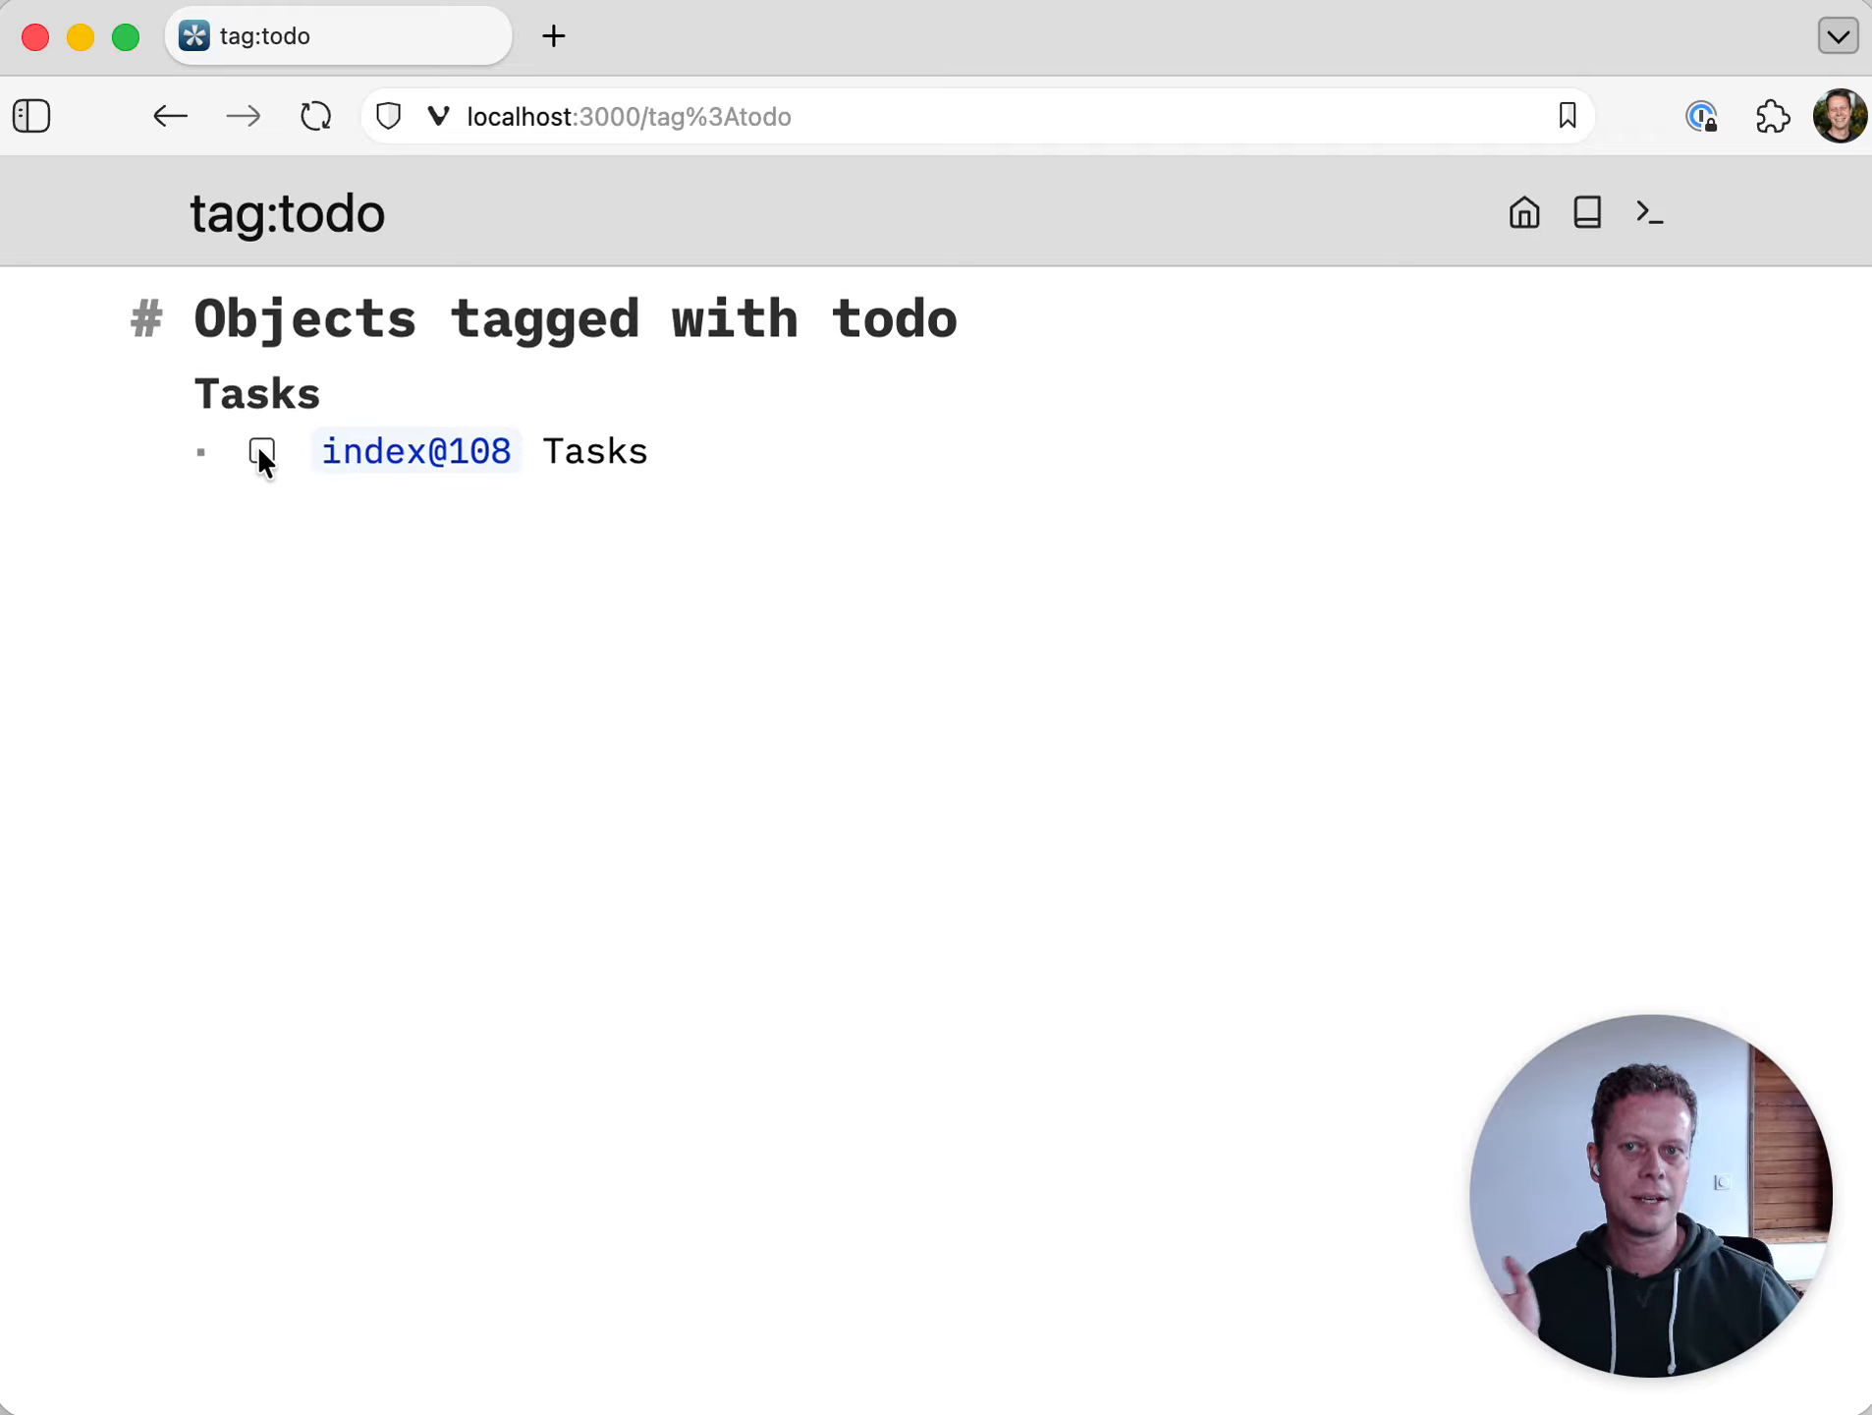
pyautogui.click(434, 447)
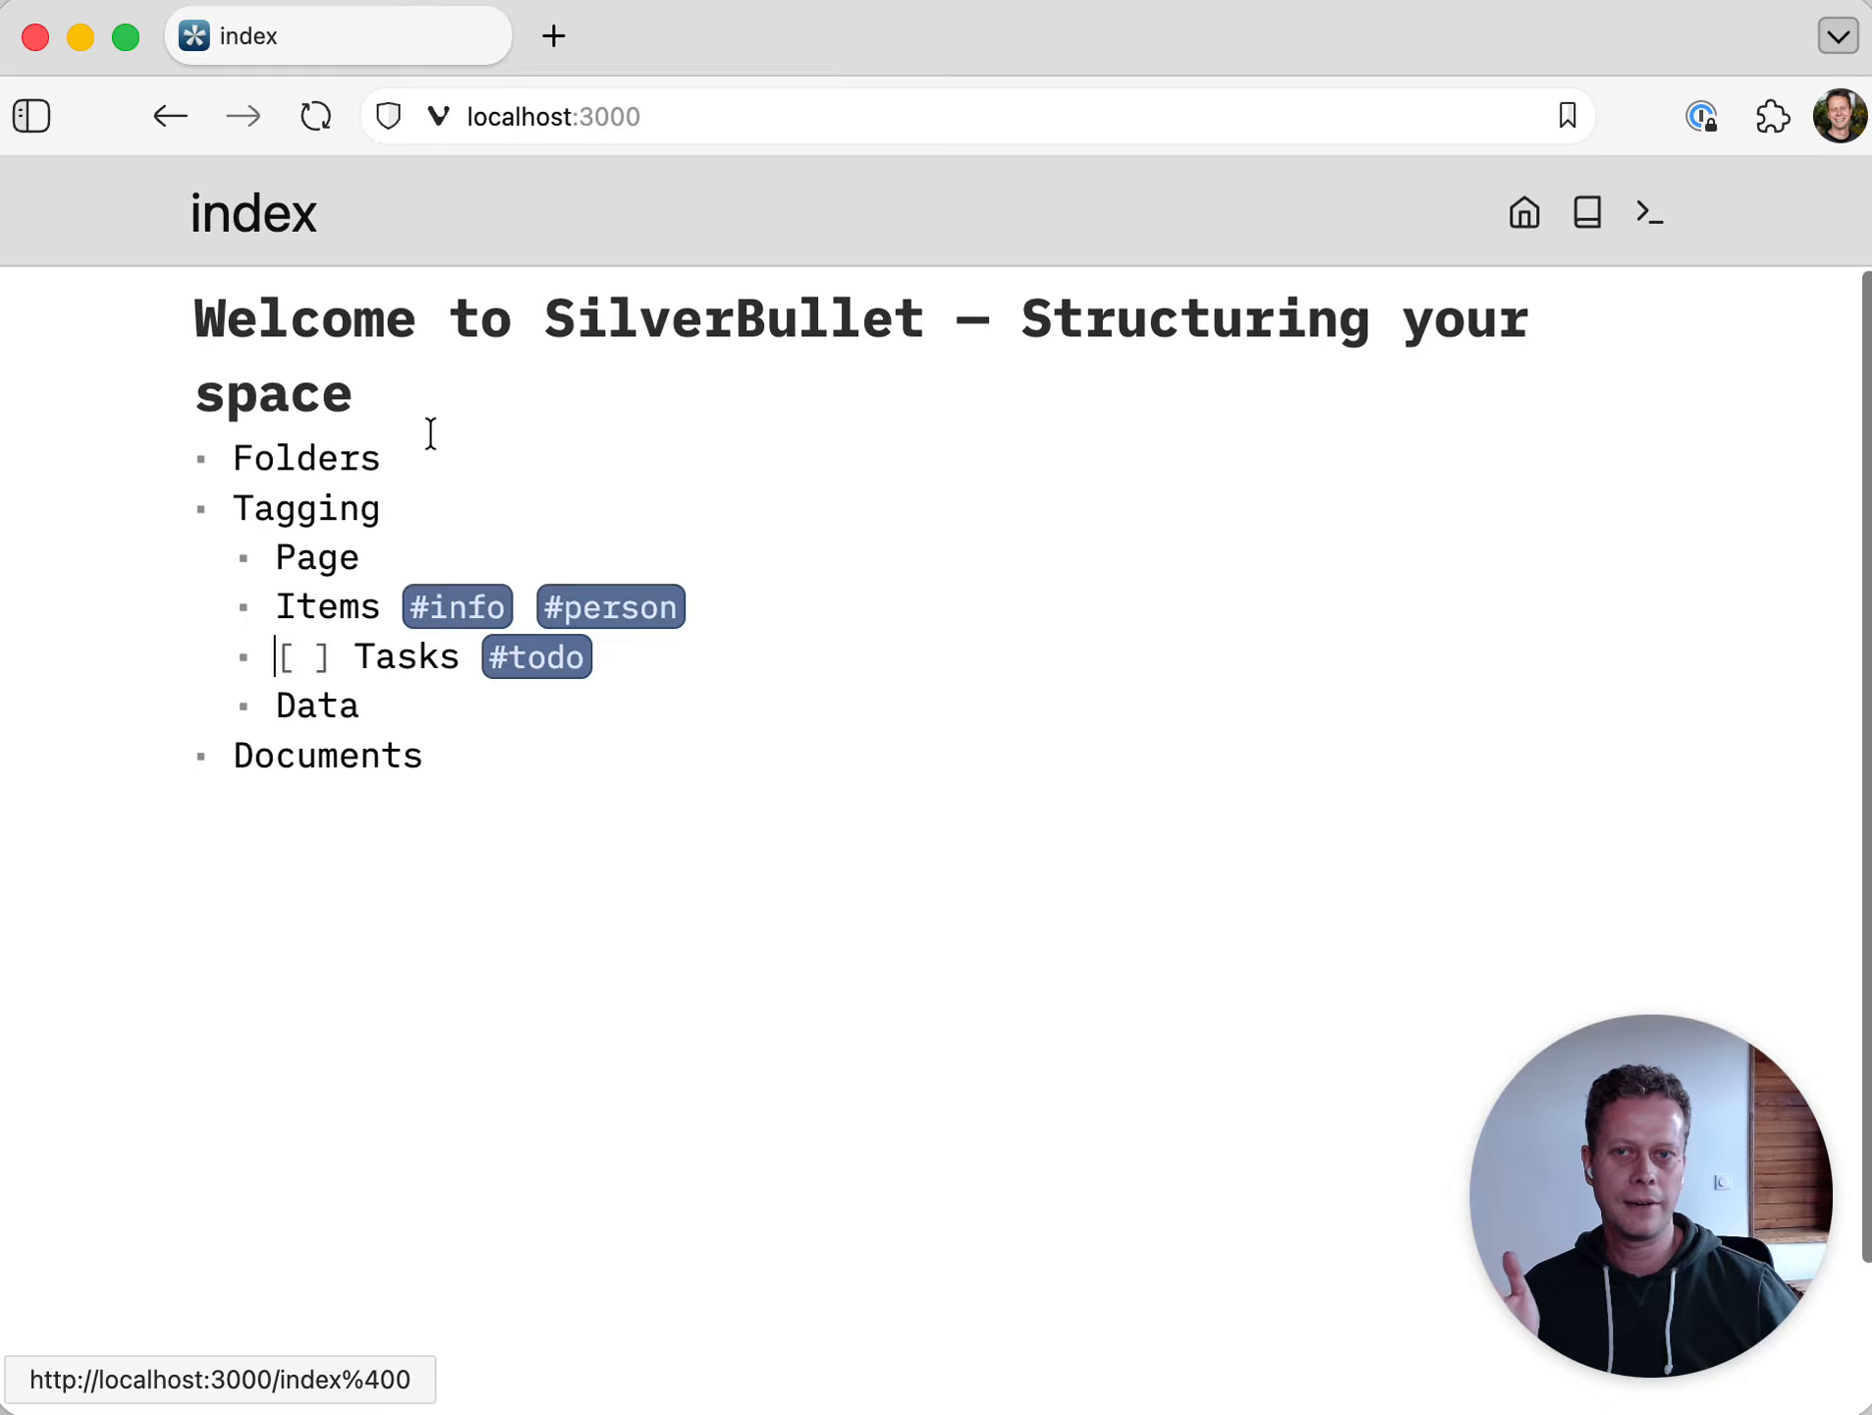
pyautogui.click(171, 110)
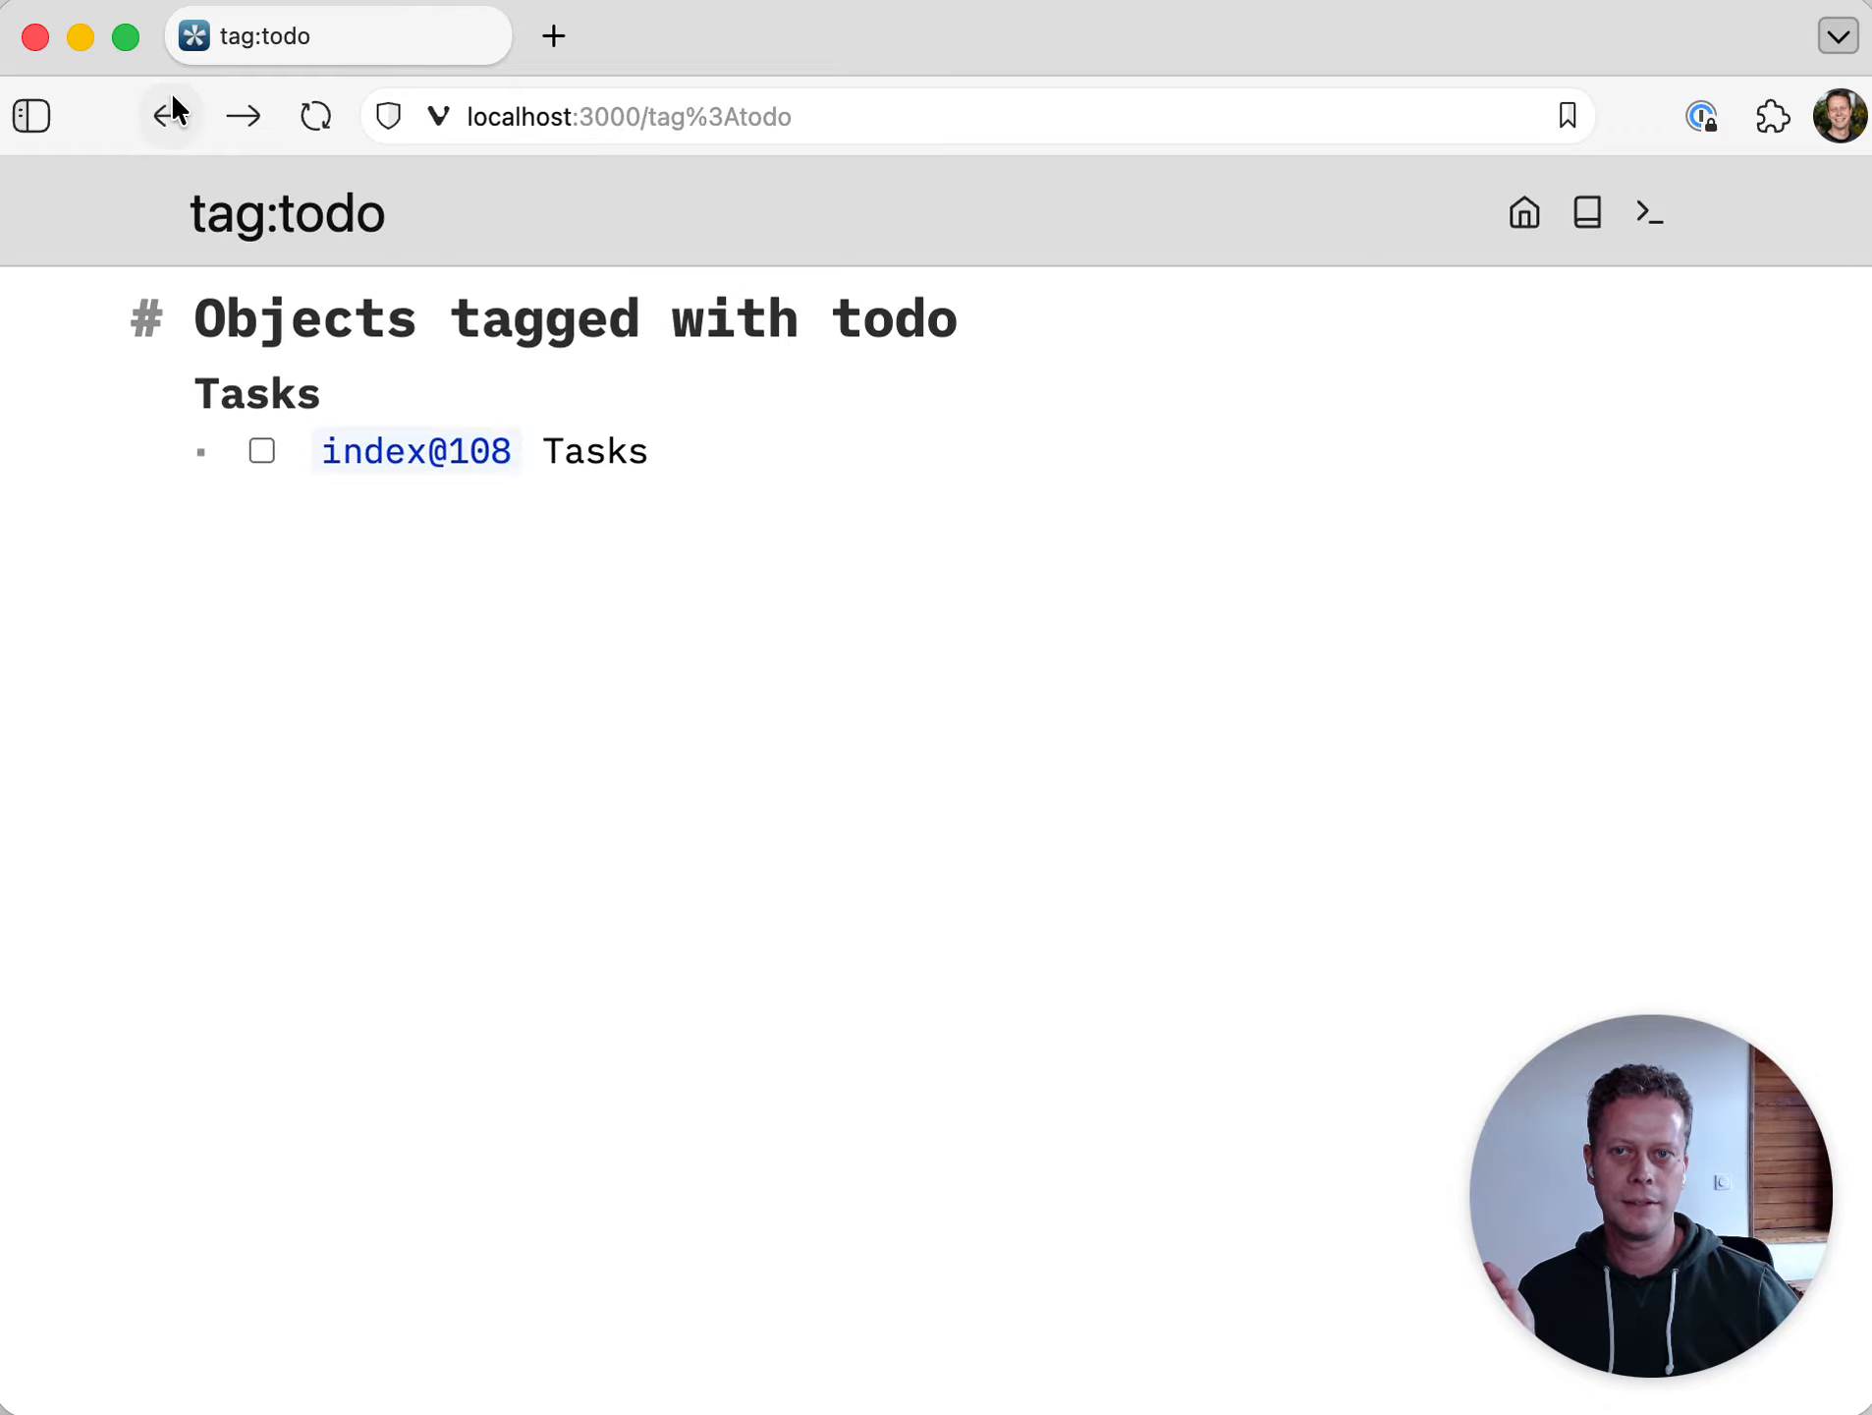
pyautogui.click(263, 454)
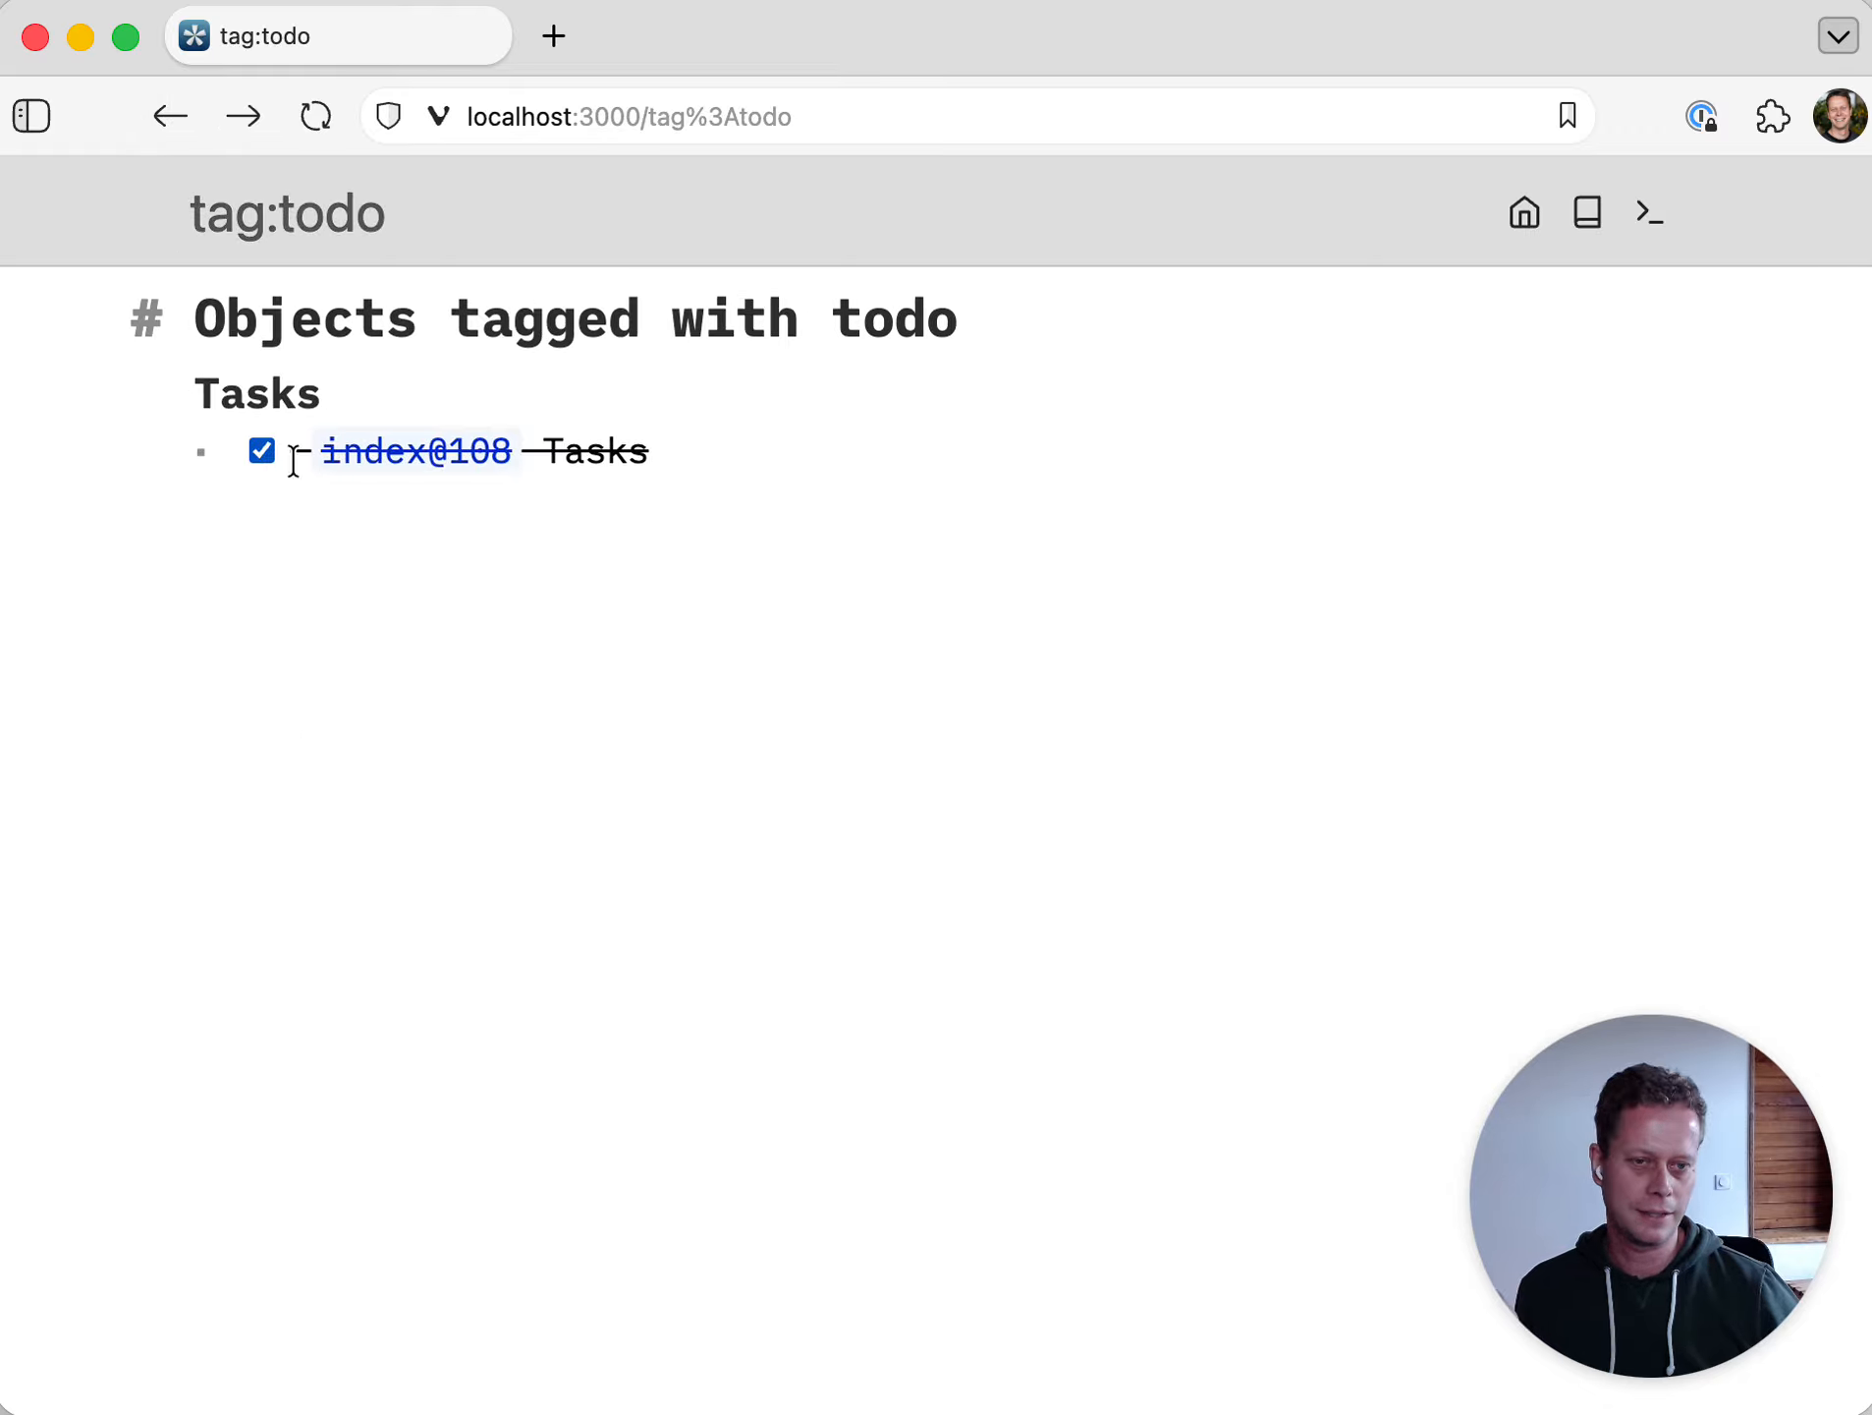
pyautogui.click(417, 457)
pyautogui.click(769, 519)
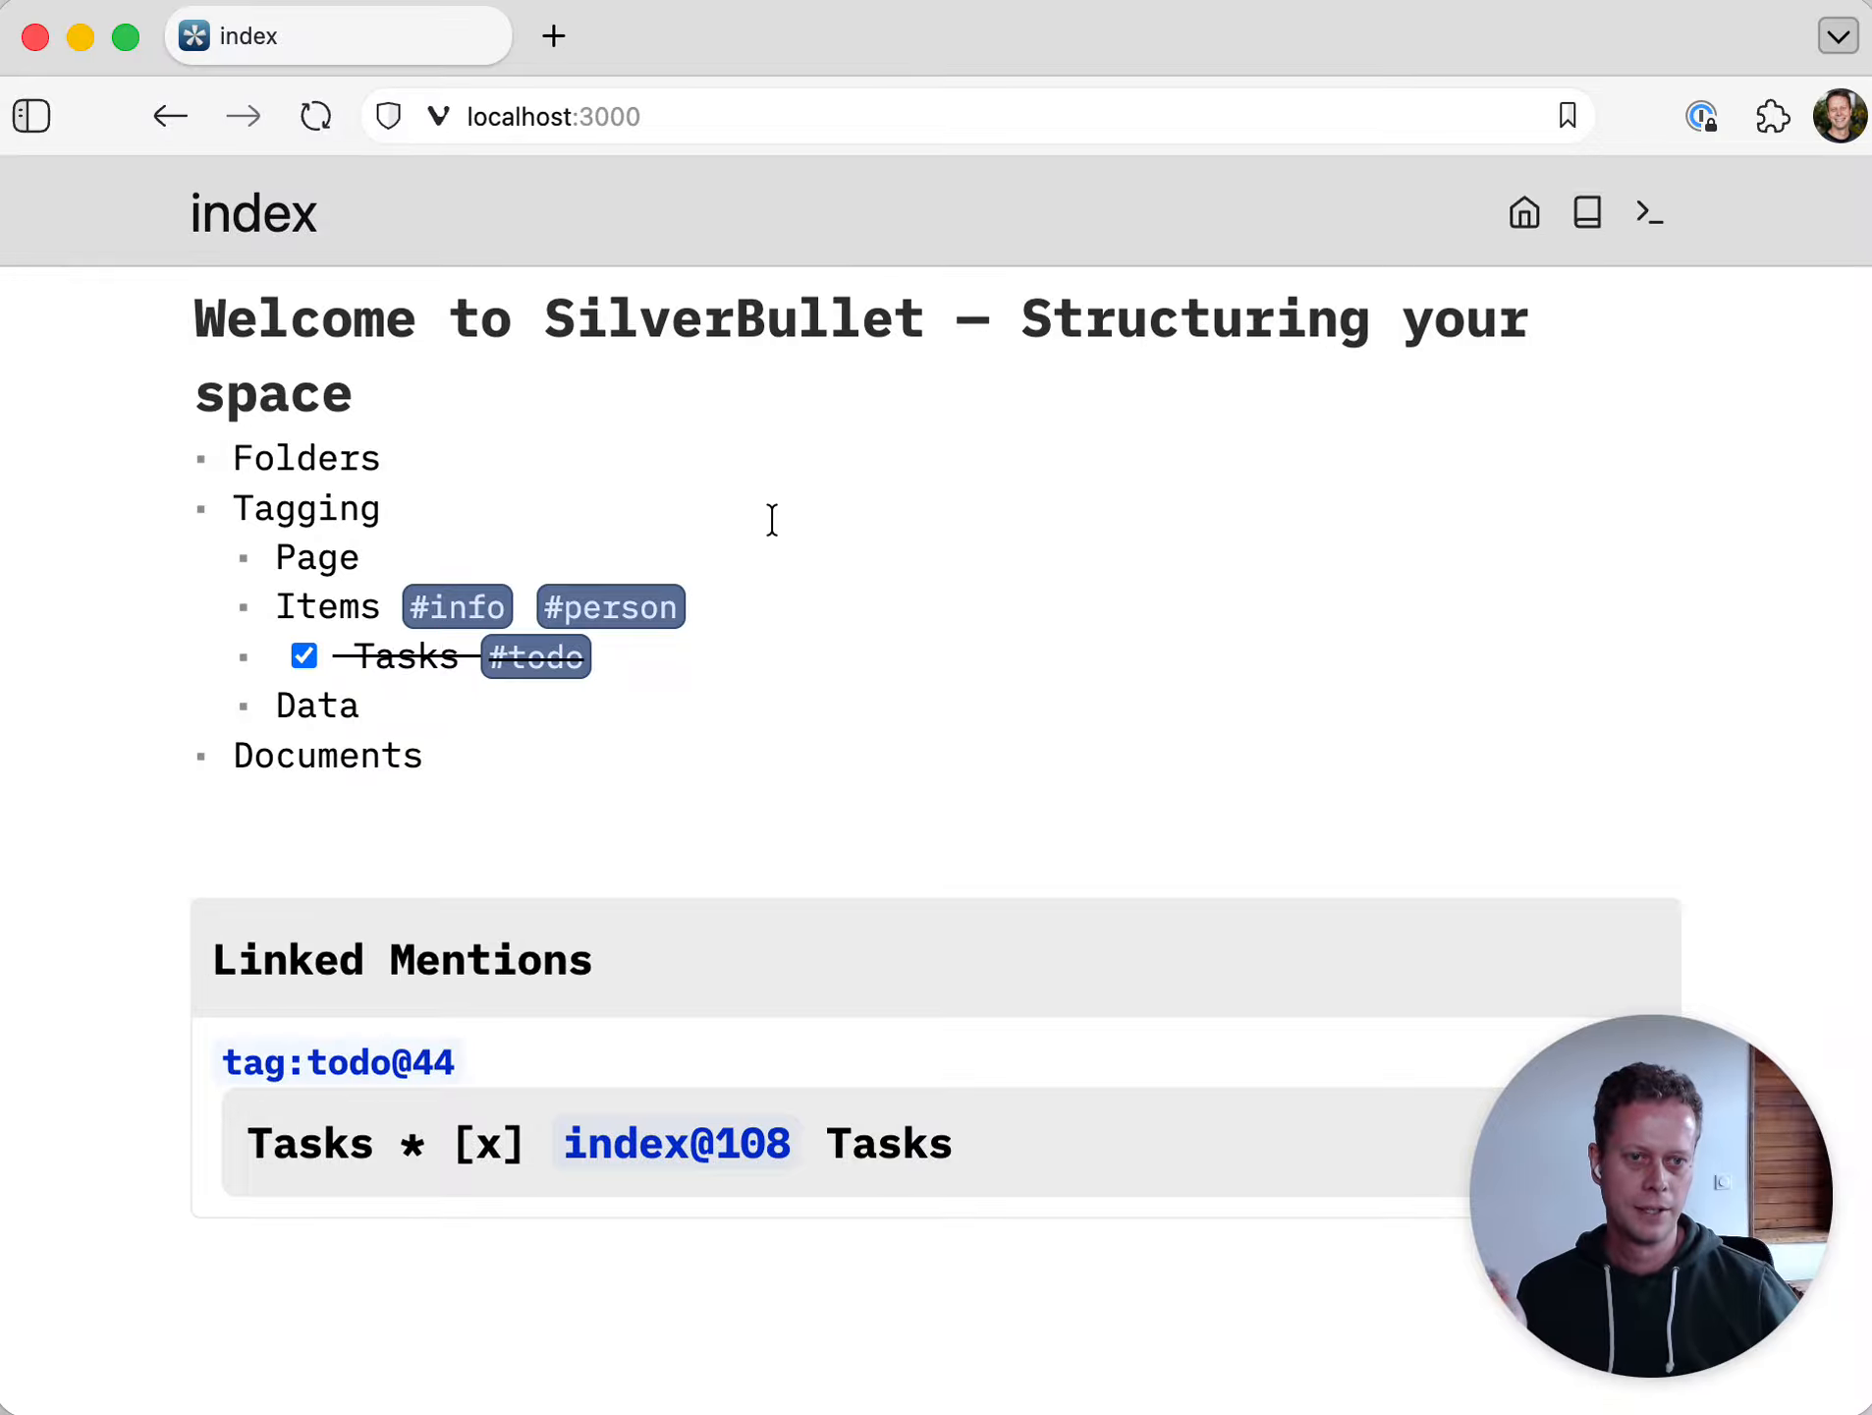
# - Review the #todo tag listing again and go back to the index page
pyautogui.click(532, 657)
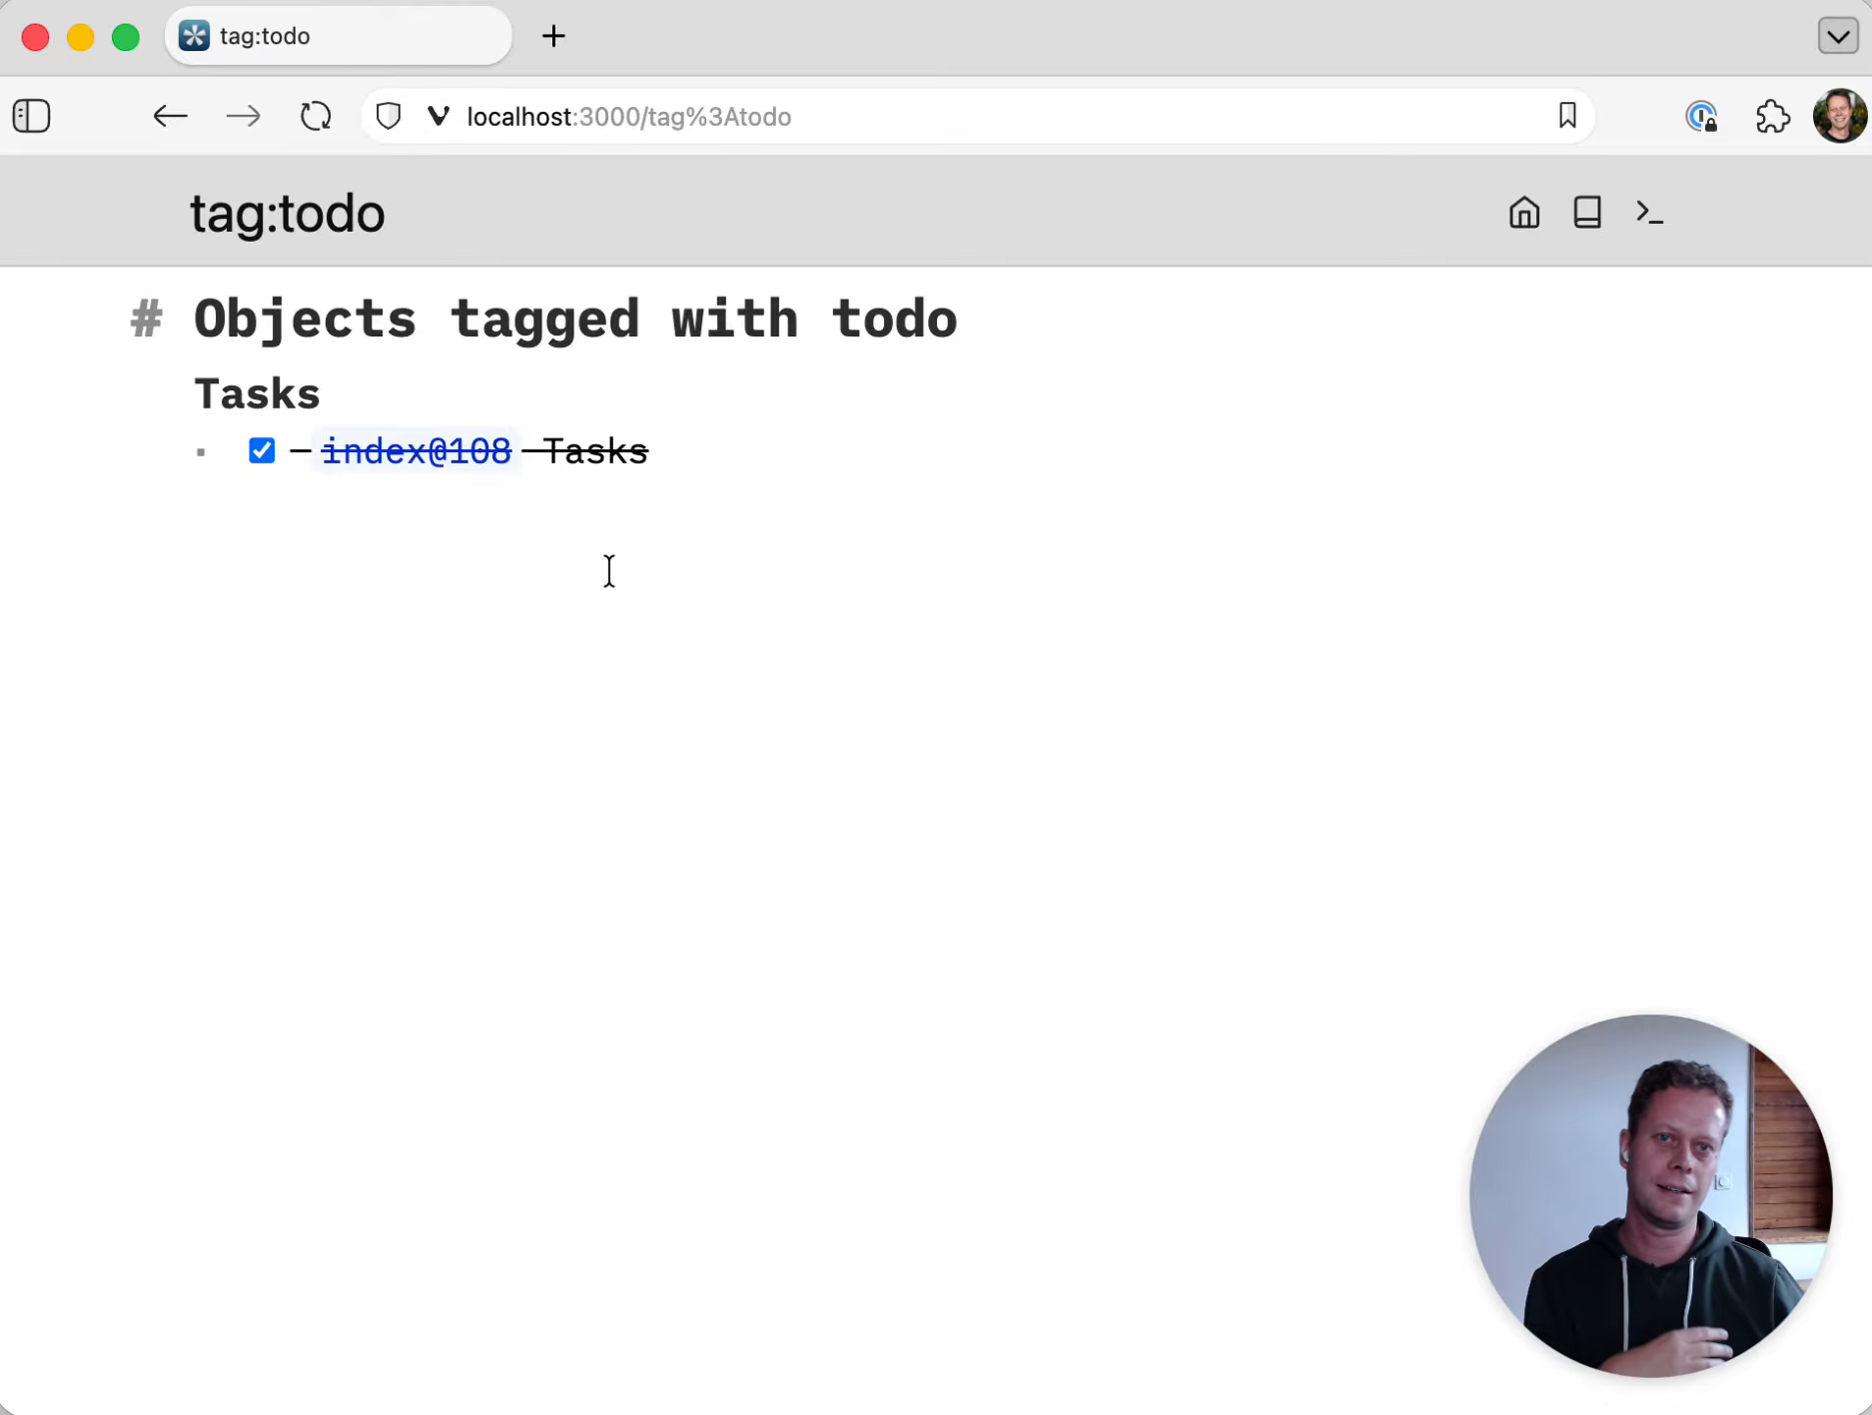
pyautogui.click(1522, 234)
pyautogui.scroll(4, 966, 631)
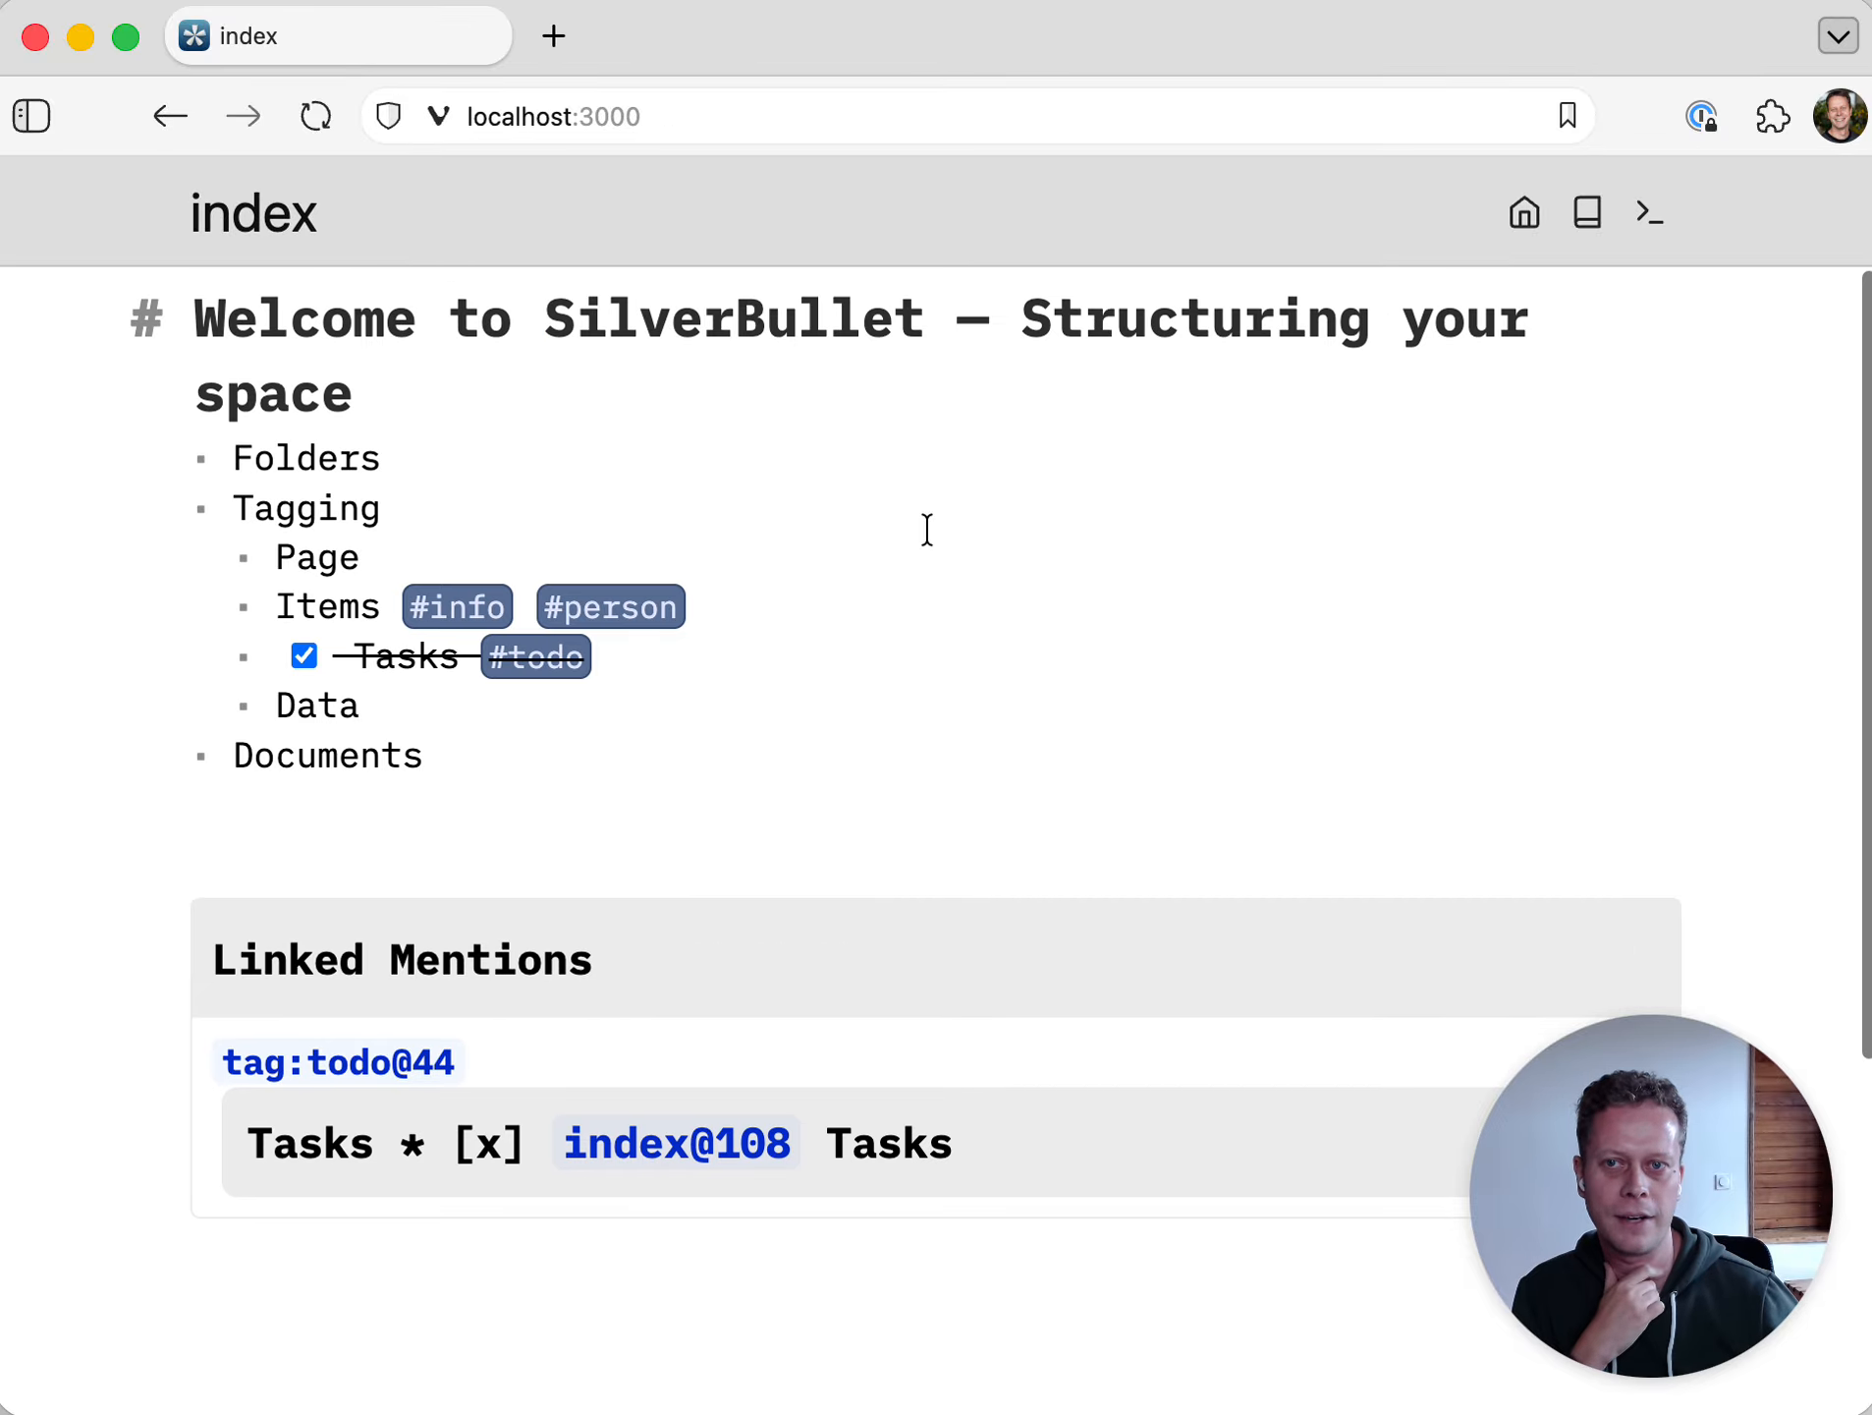
# - Insert a fenced code block labelled #contact below the Data entry, set off by blank lines
pyautogui.click(506, 717)
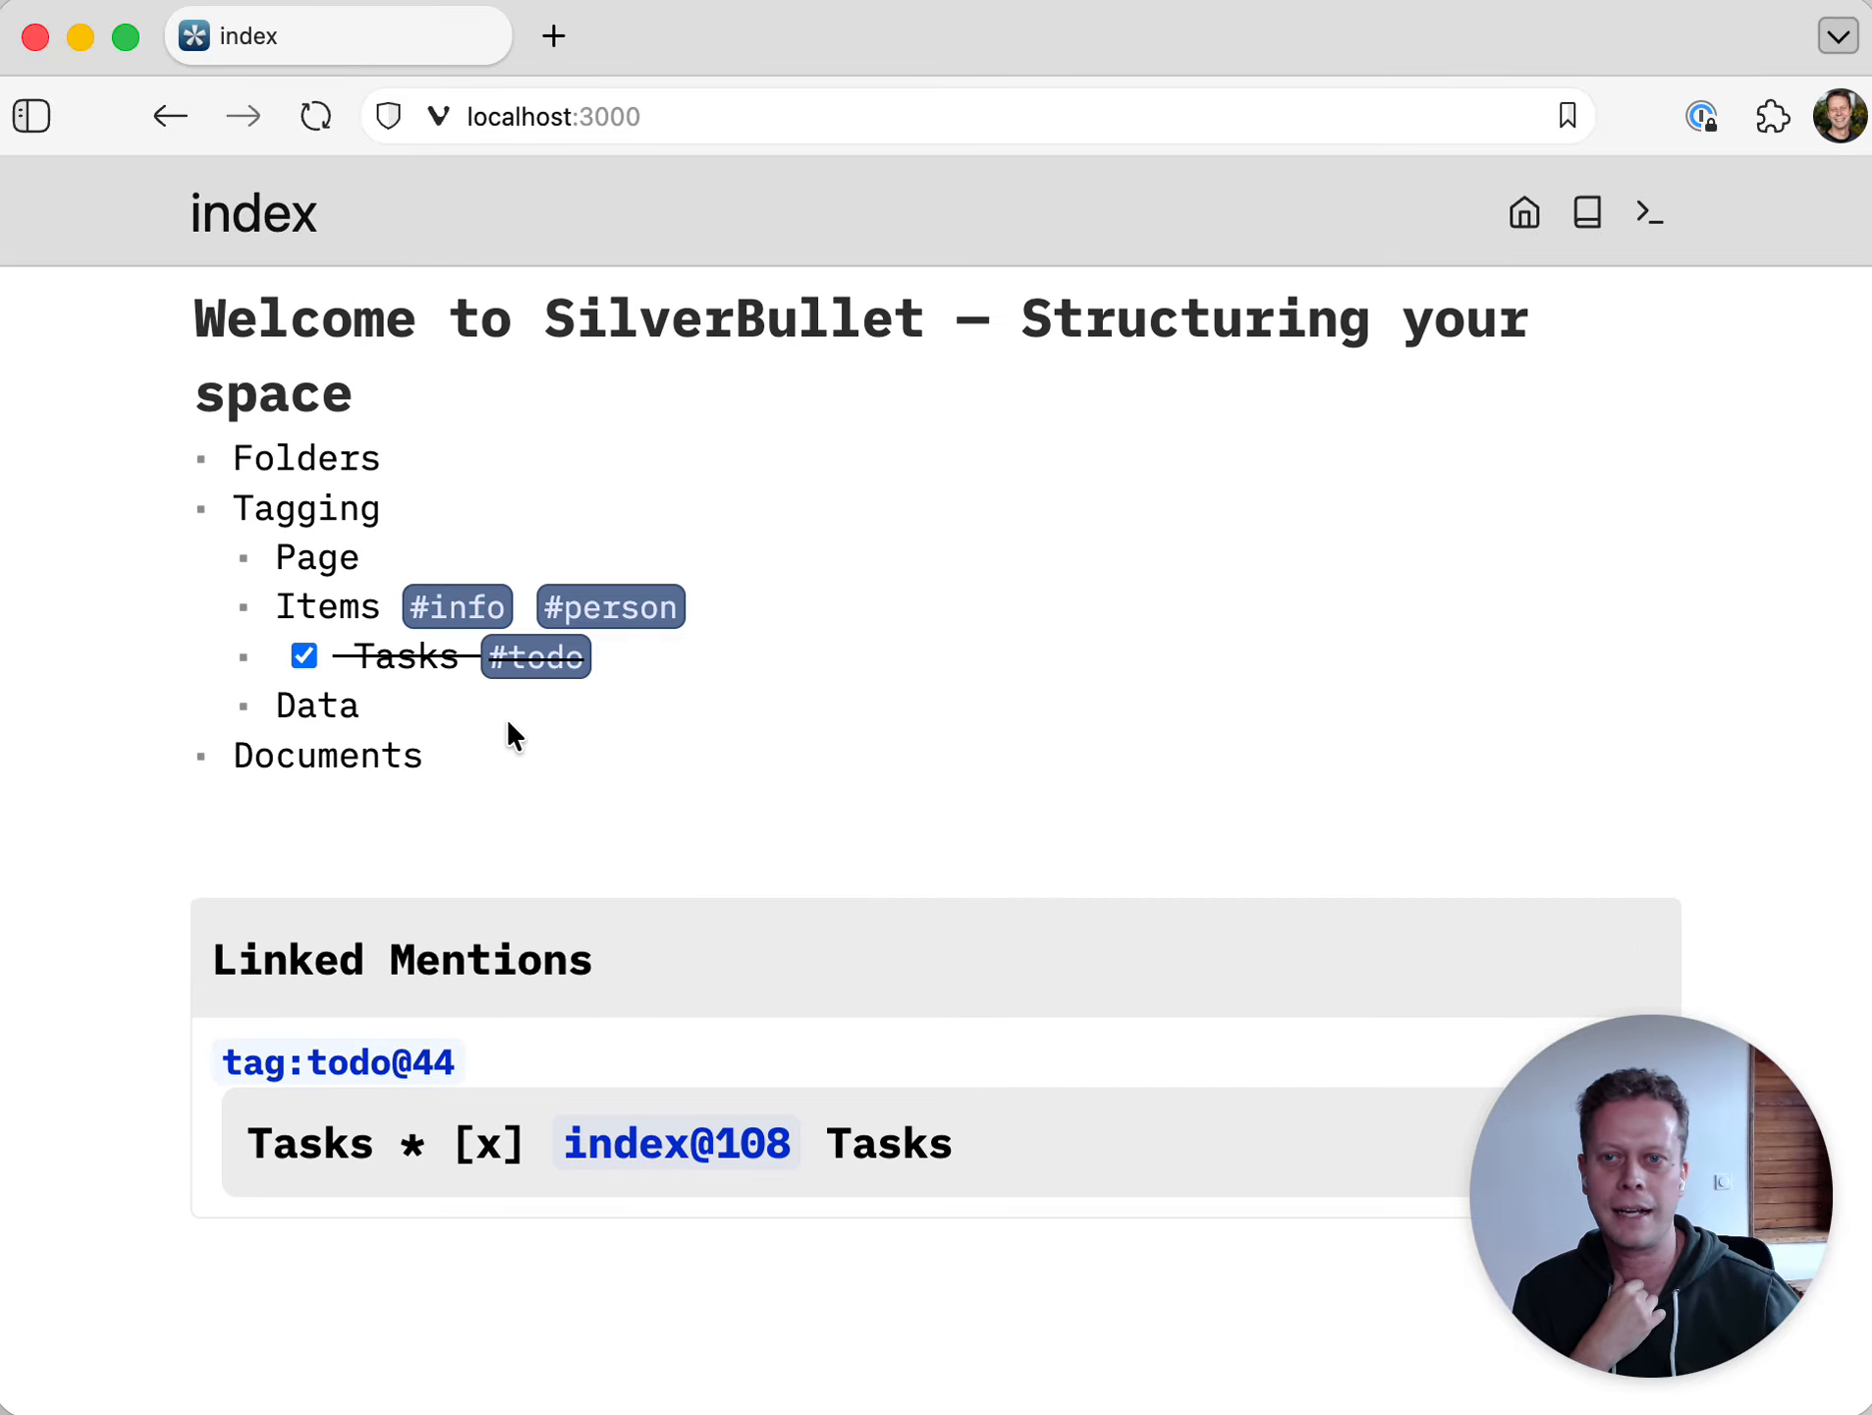
pyautogui.press('Return')
pyautogui.press('Return')
pyautogui.press('Return')
pyautogui.press('Up')
pyautogui.press('Up')
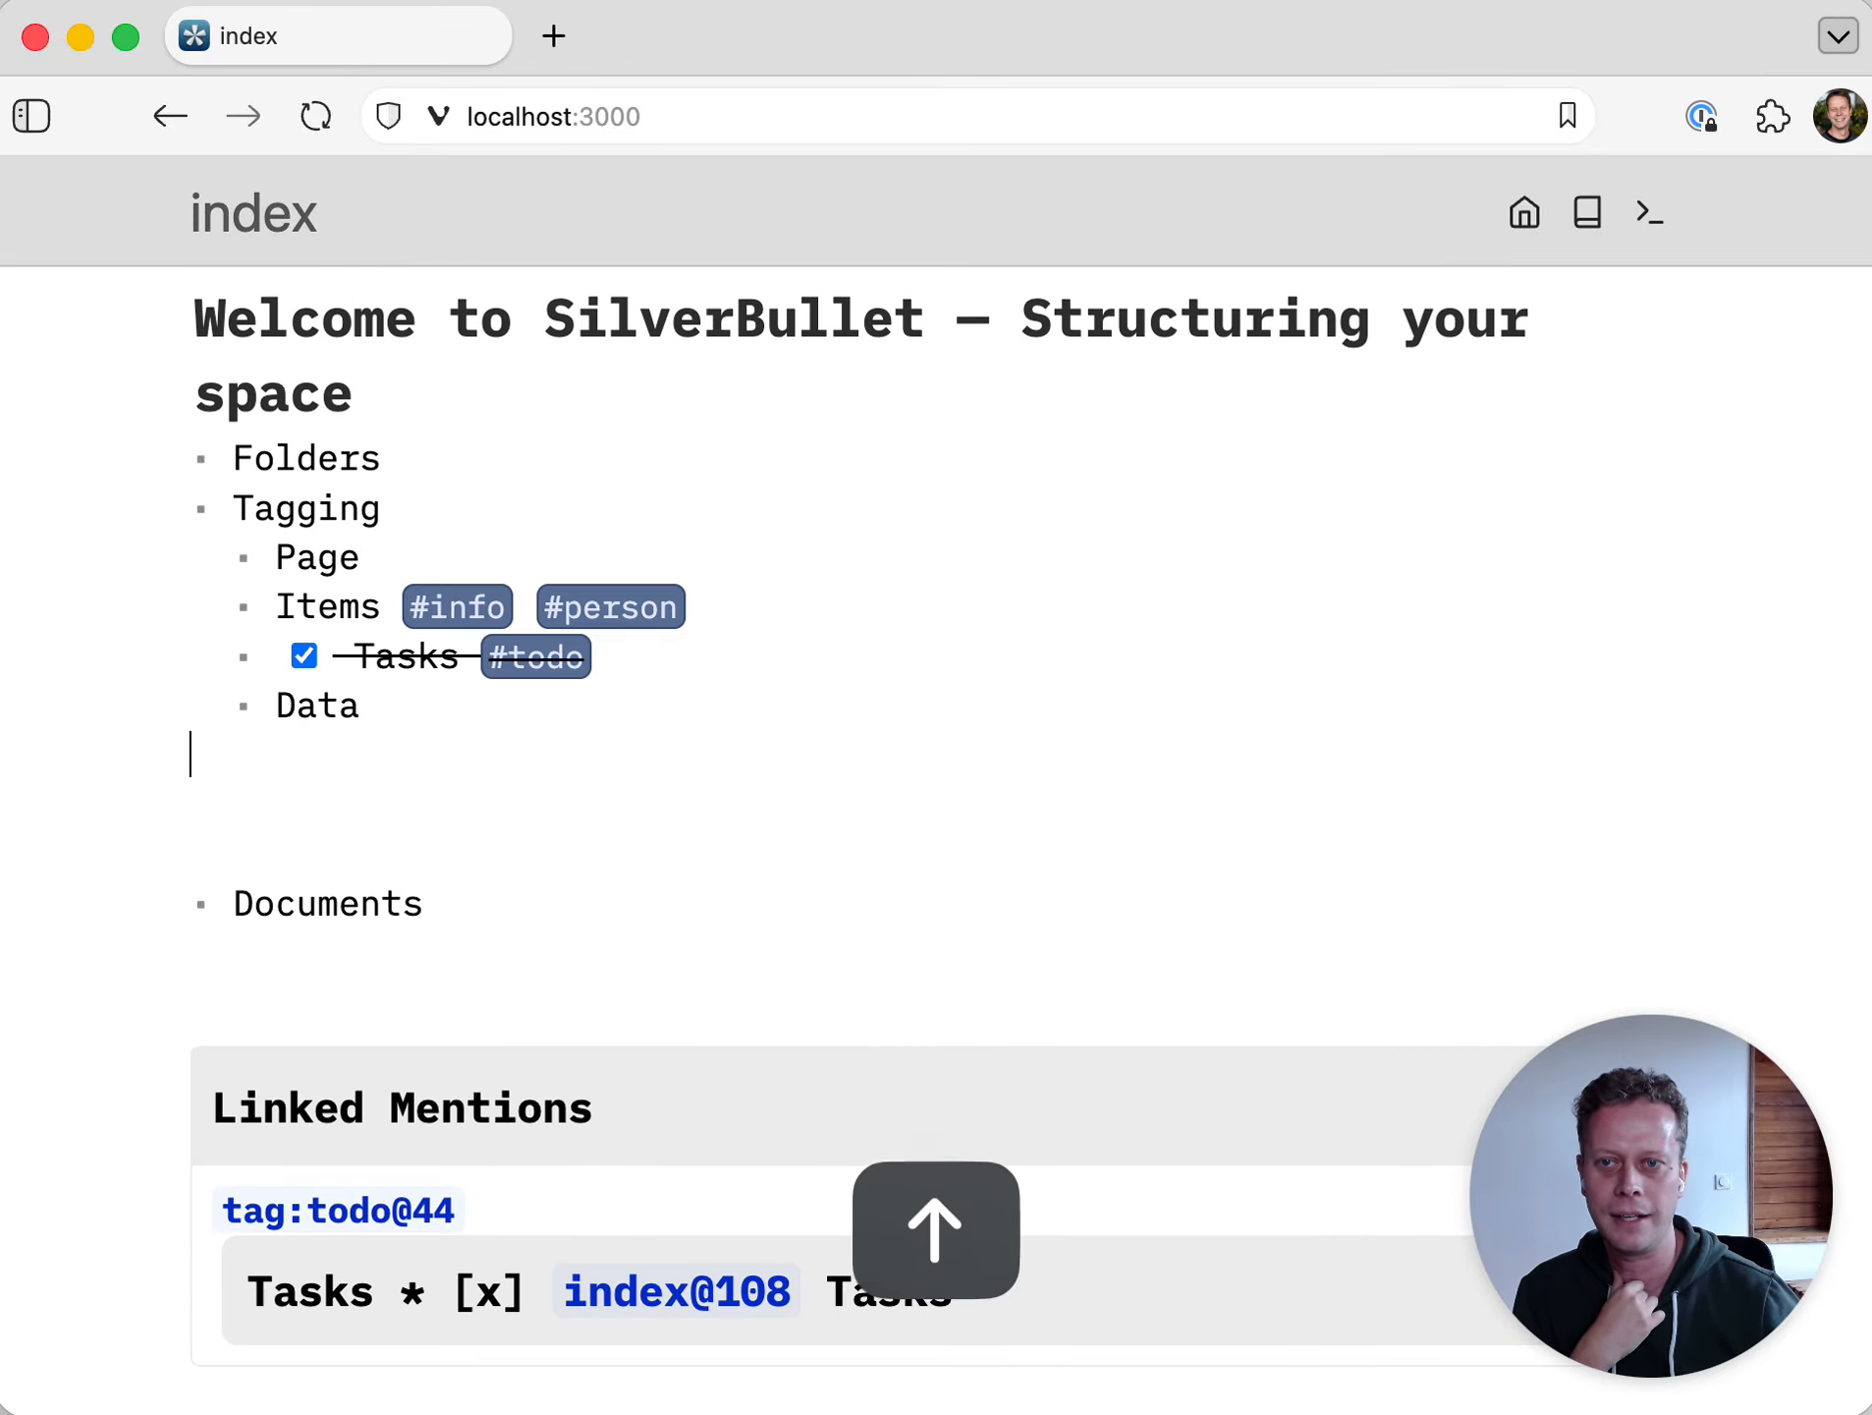
pyautogui.press('Return')
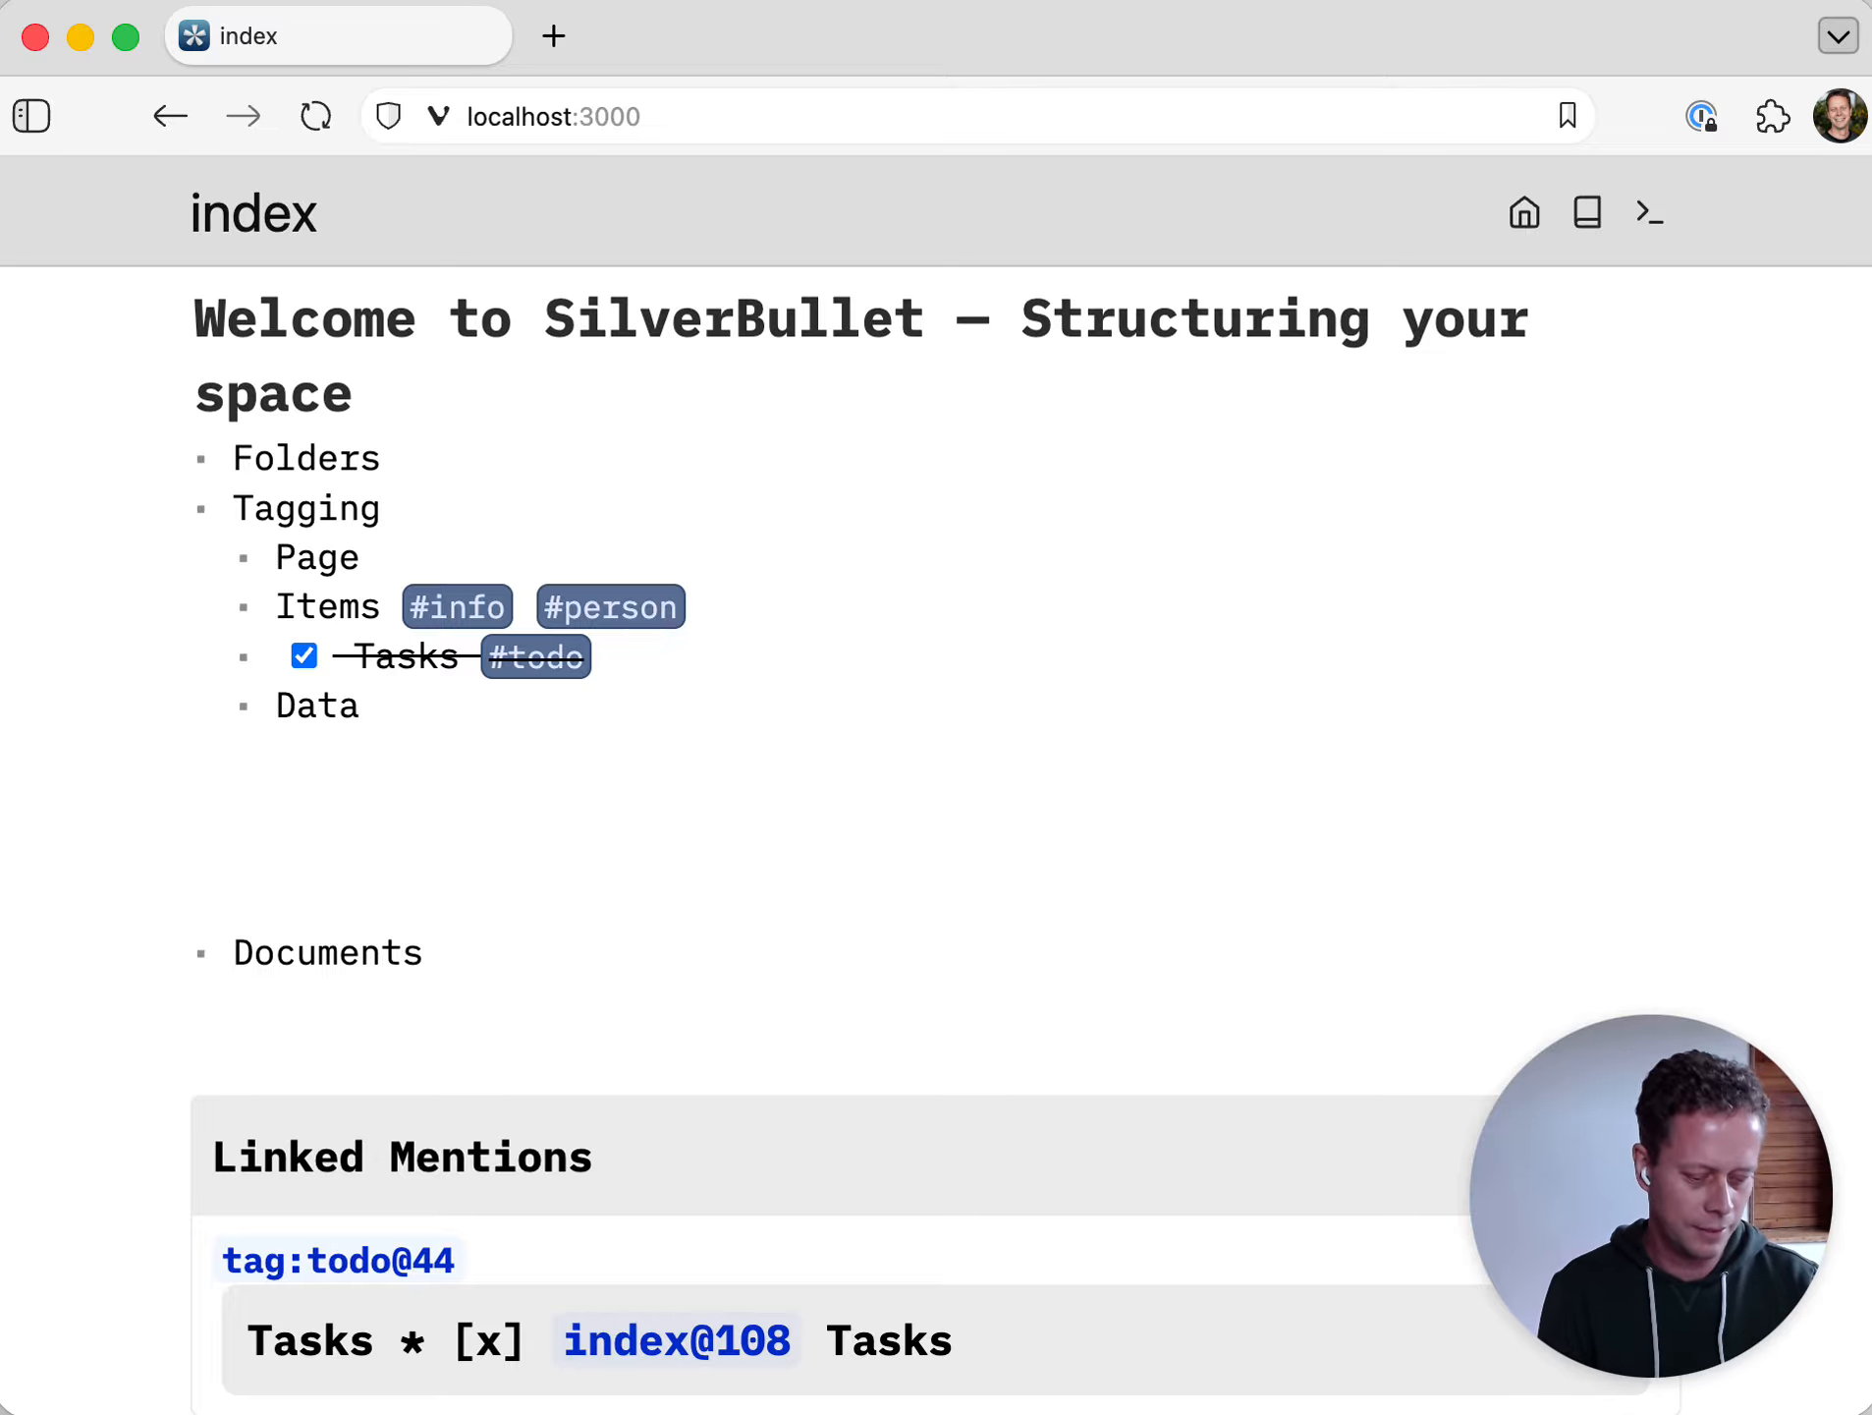
pyautogui.write('/')
pyautogui.press('Return')
pyautogui.write('#')
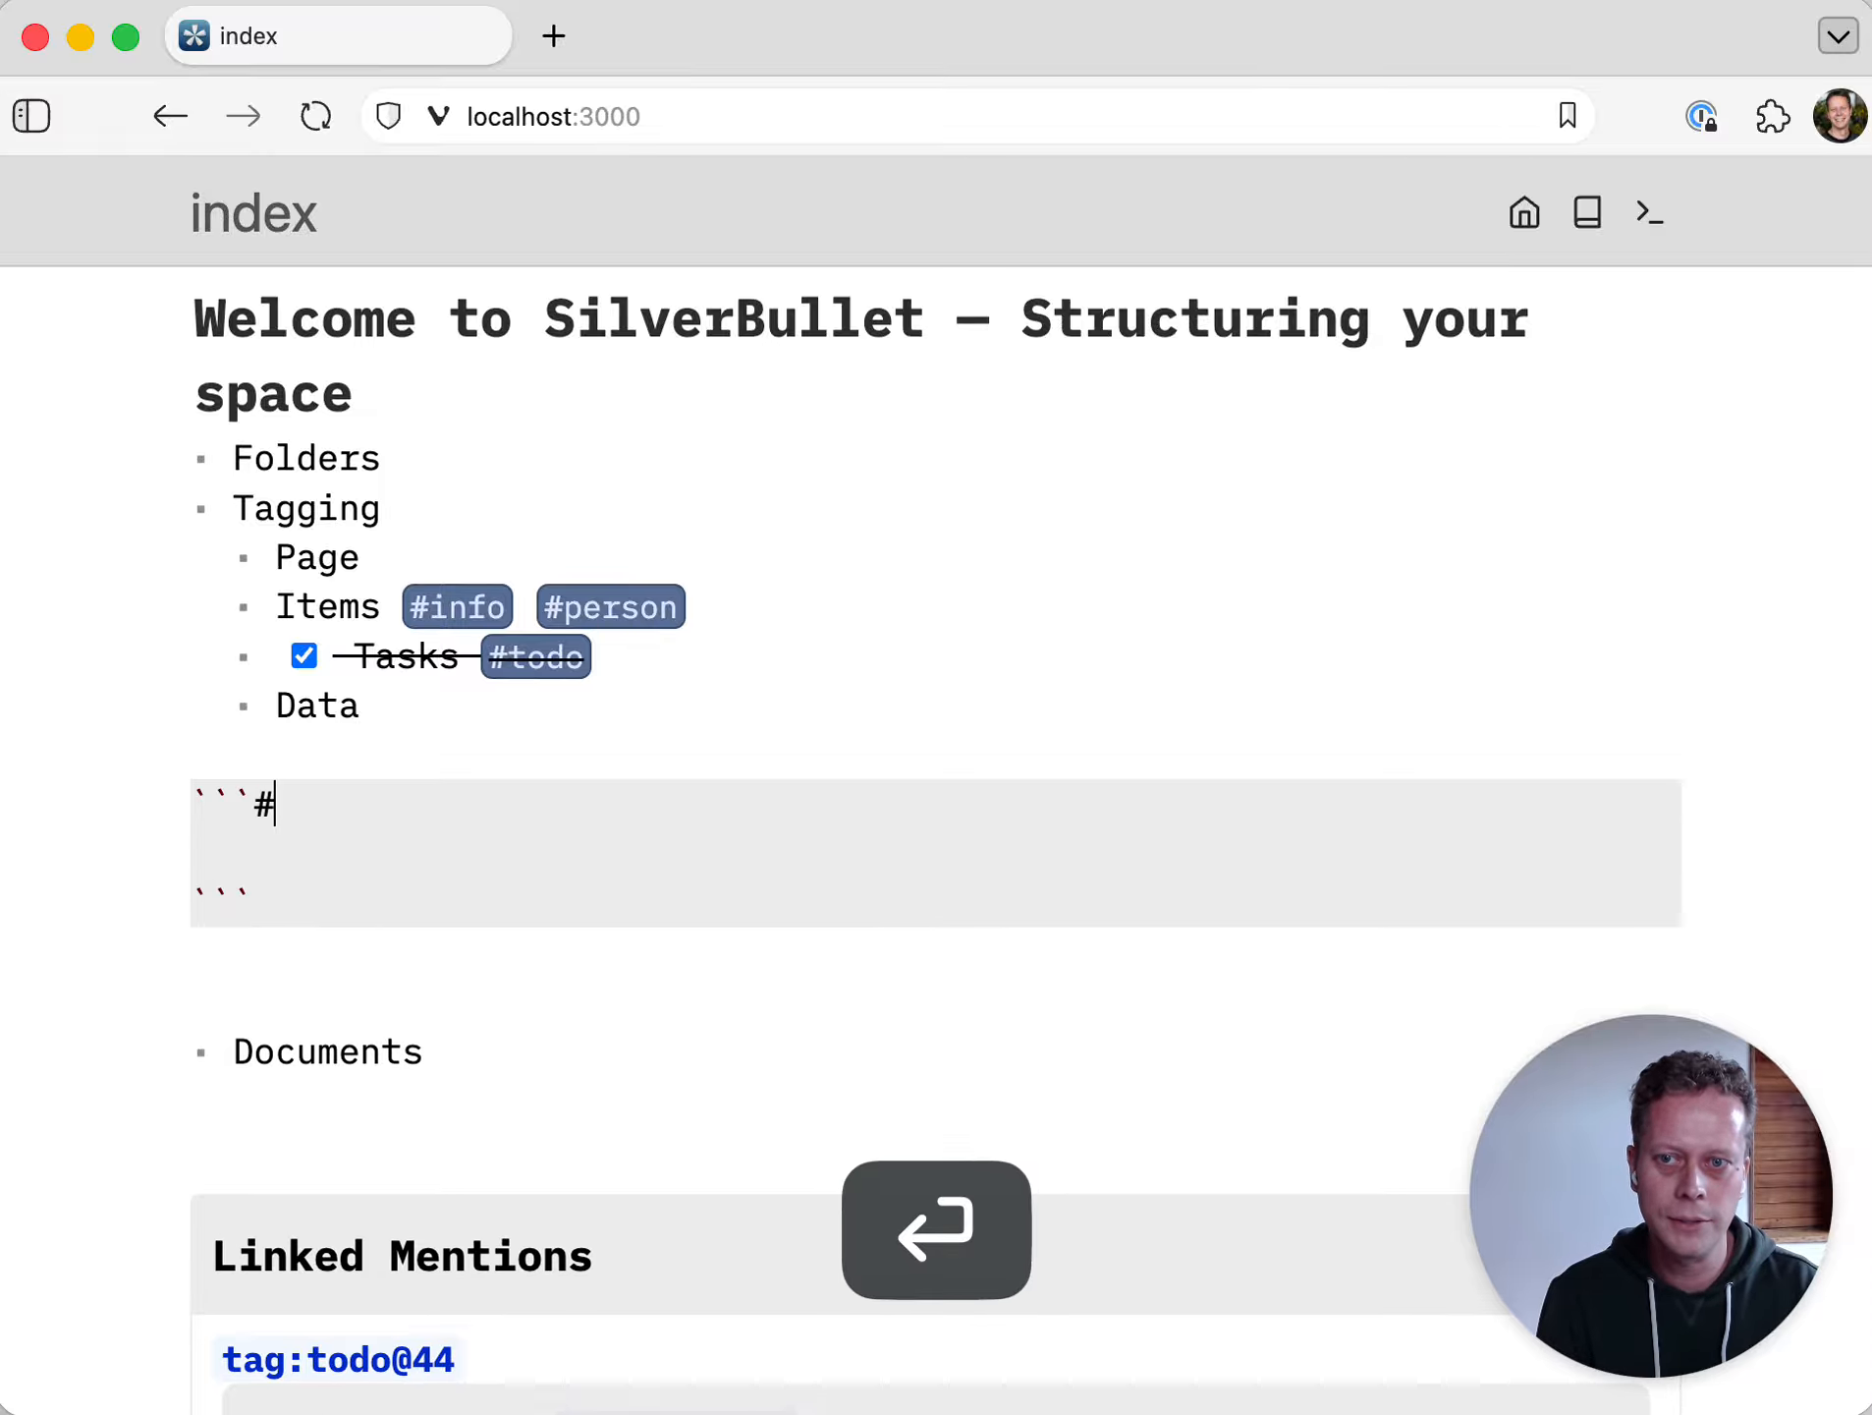
pyautogui.write('contact')
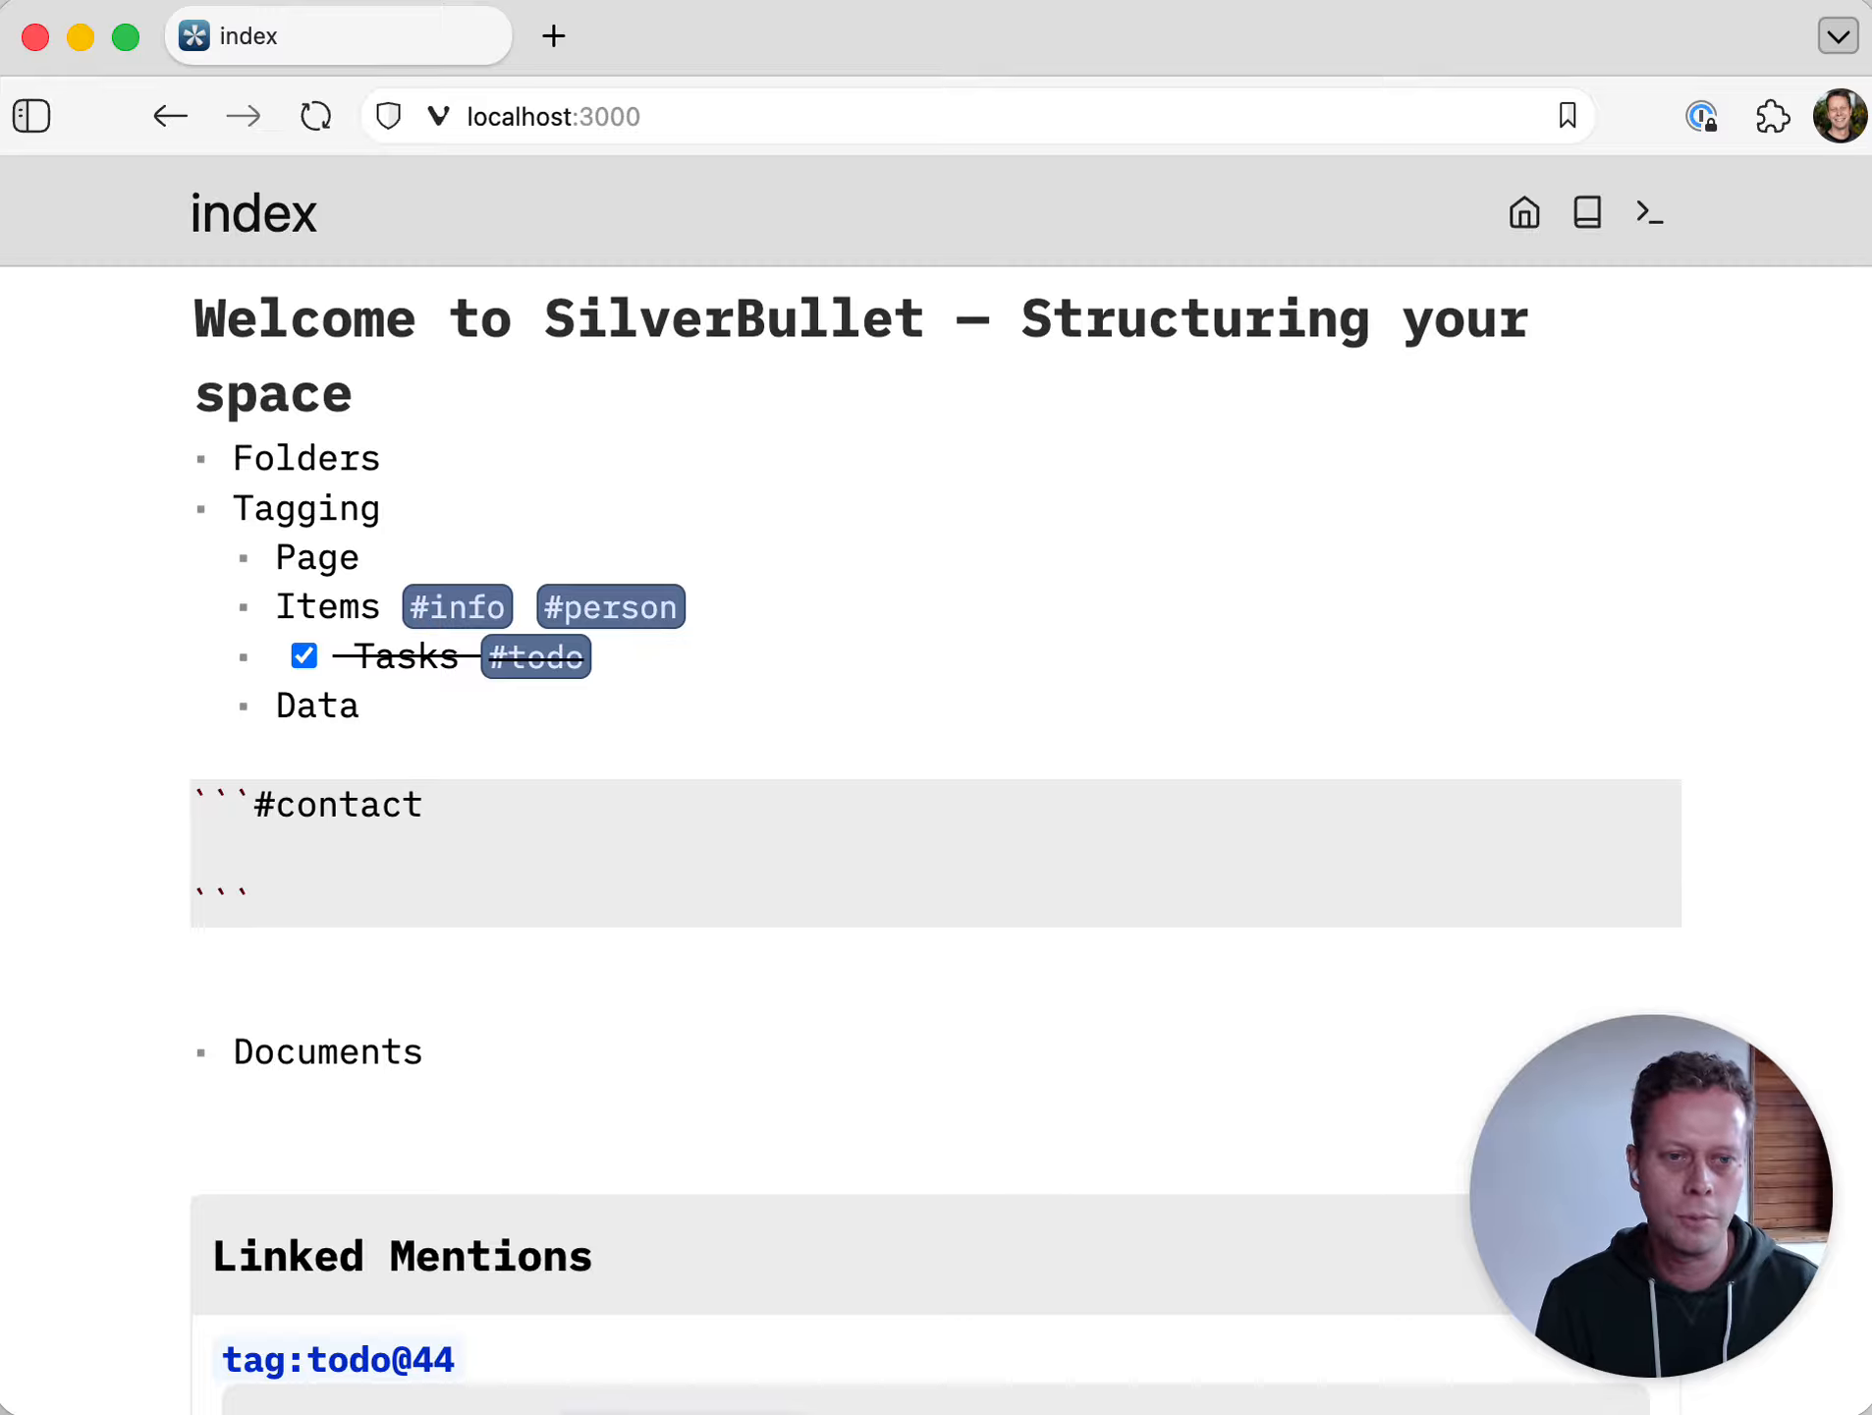
# - Replace the code block's #contact label with perl and enter $use = "bla" as its content
pyautogui.hotkey('alt', 'shift', 'Left')
pyautogui.hotkey('shift', 'Left')
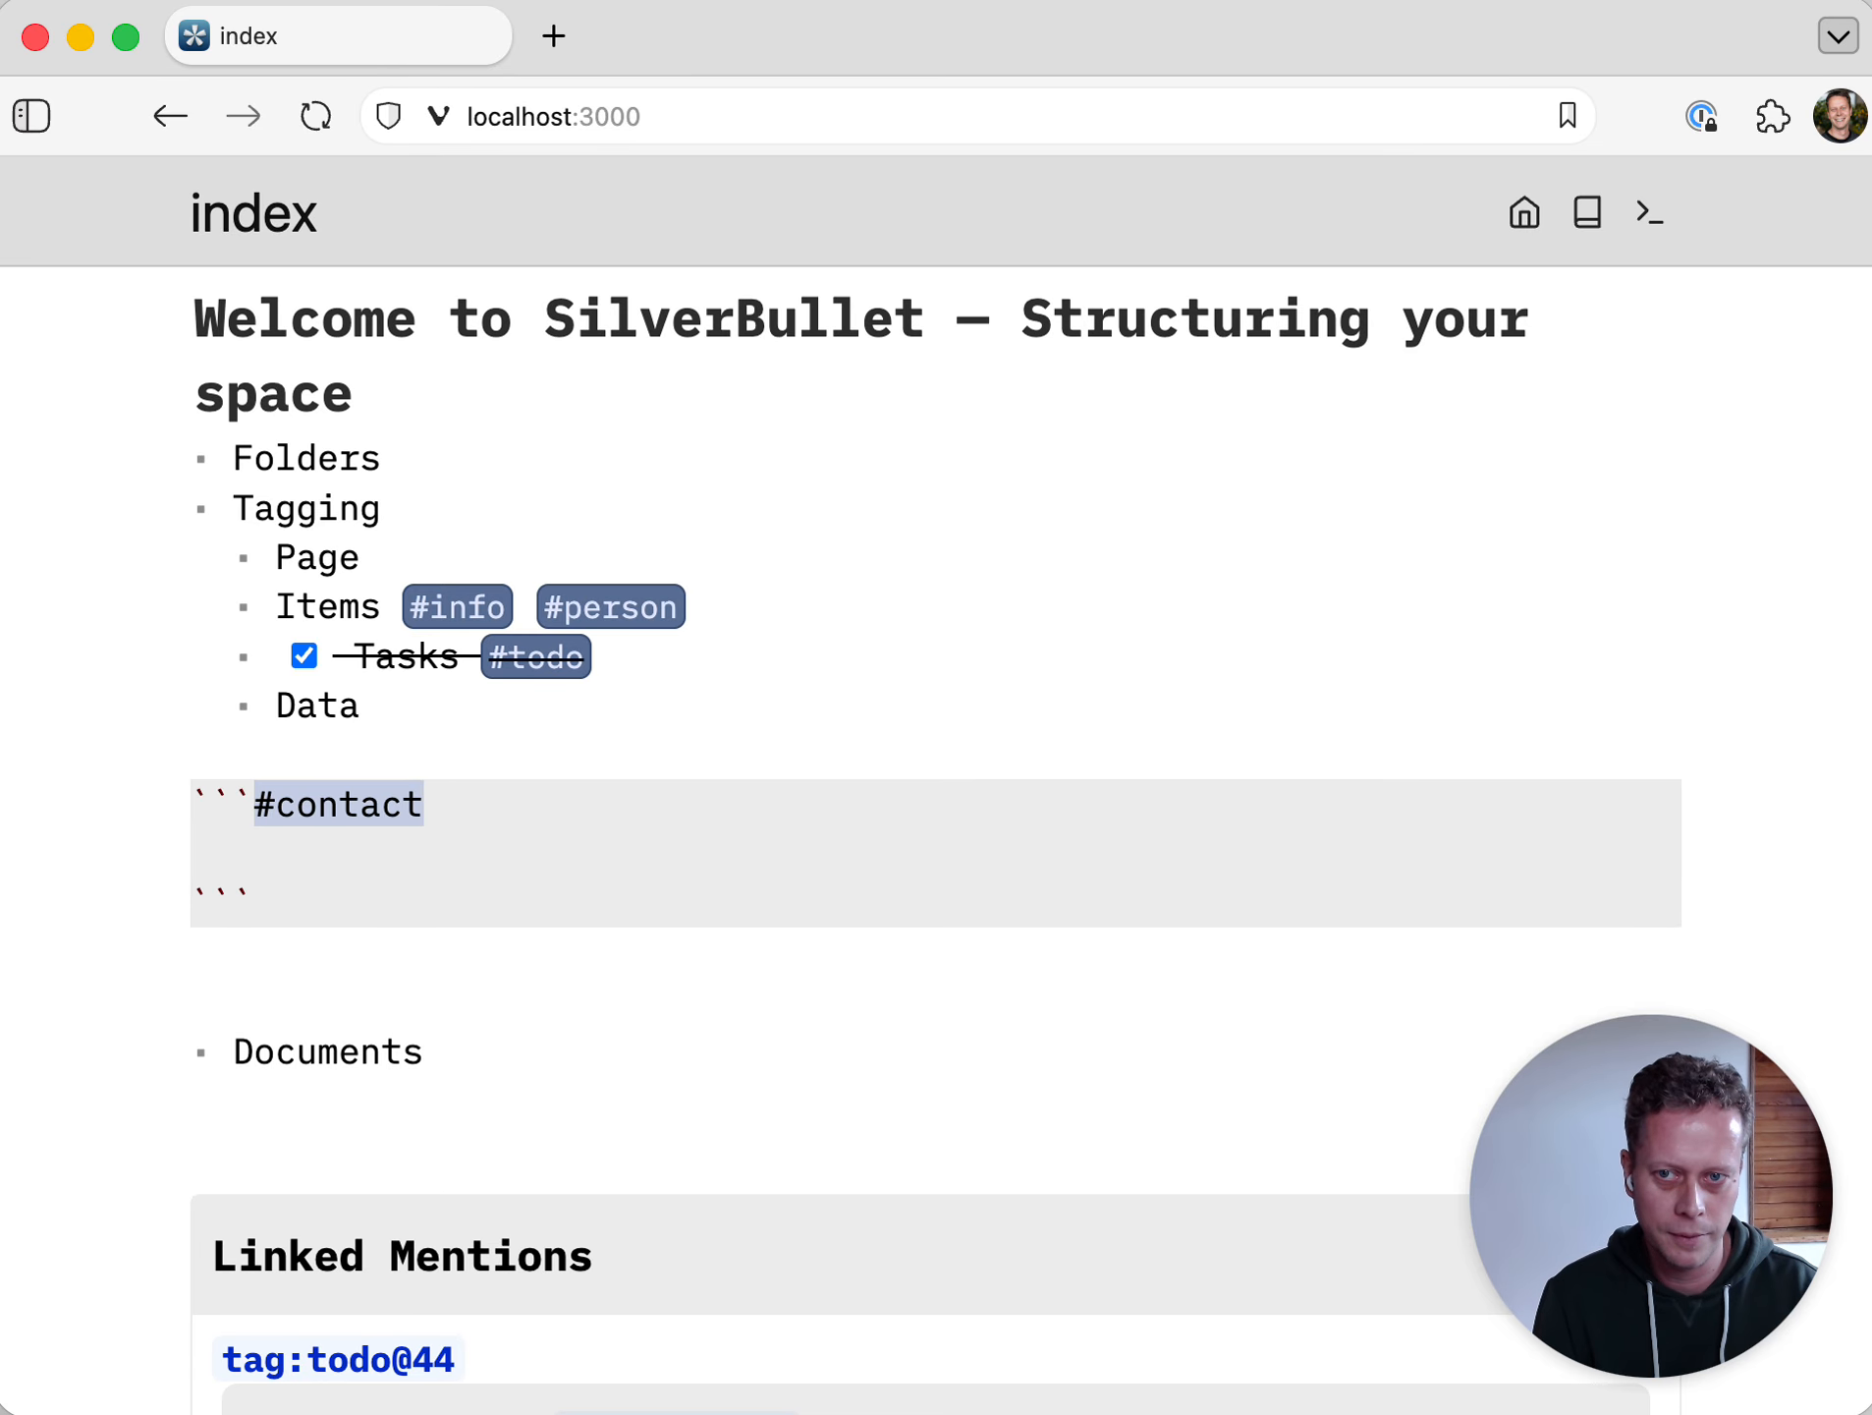
pyautogui.write('perl')
pyautogui.press('Down')
pyautogui.write('#')
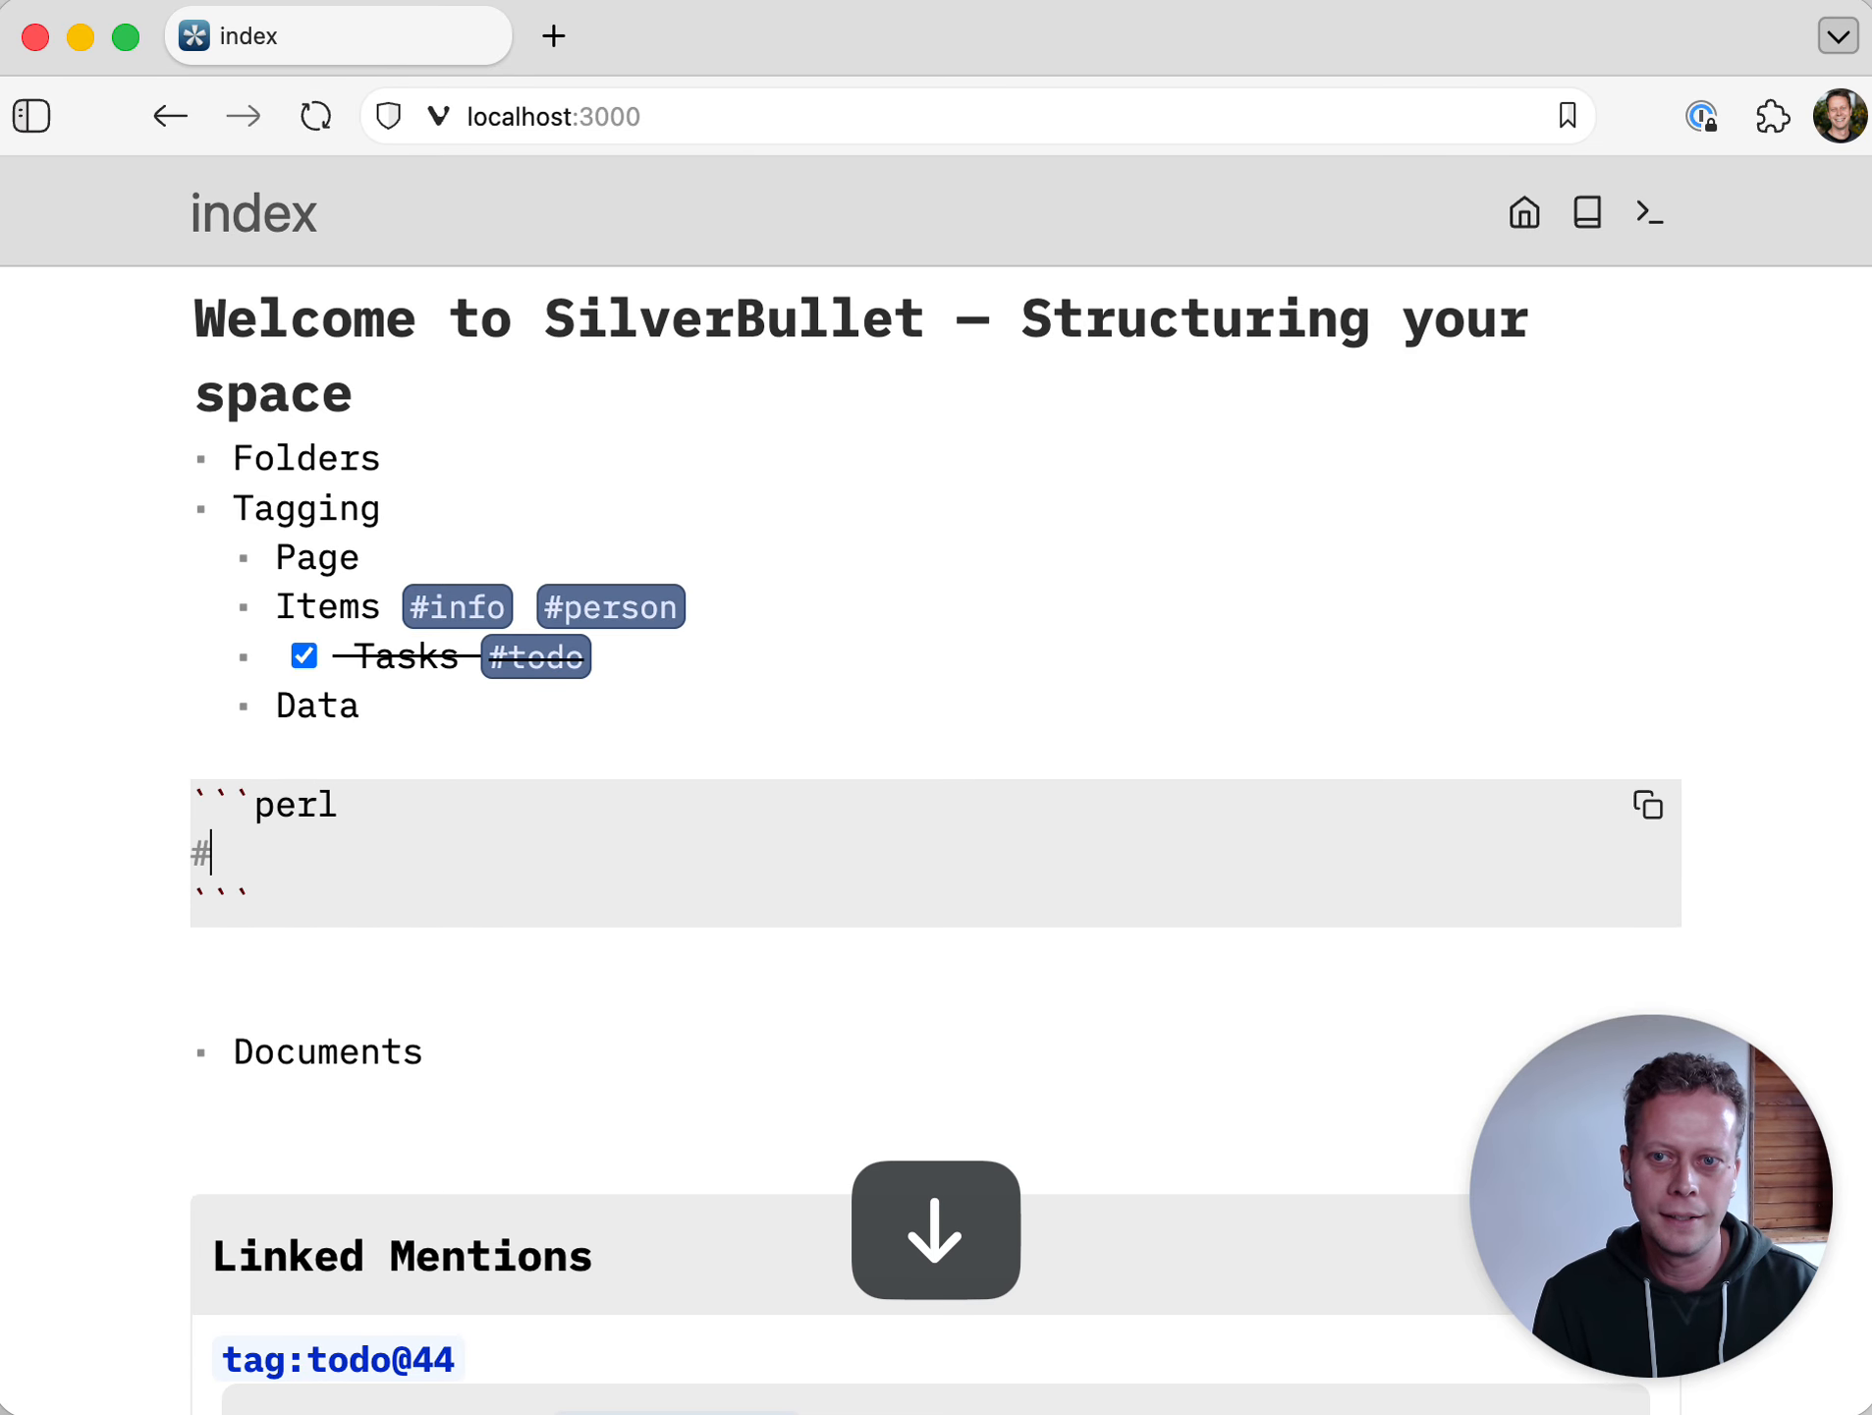
pyautogui.press('BackSpace')
pyautogui.write('$use =')
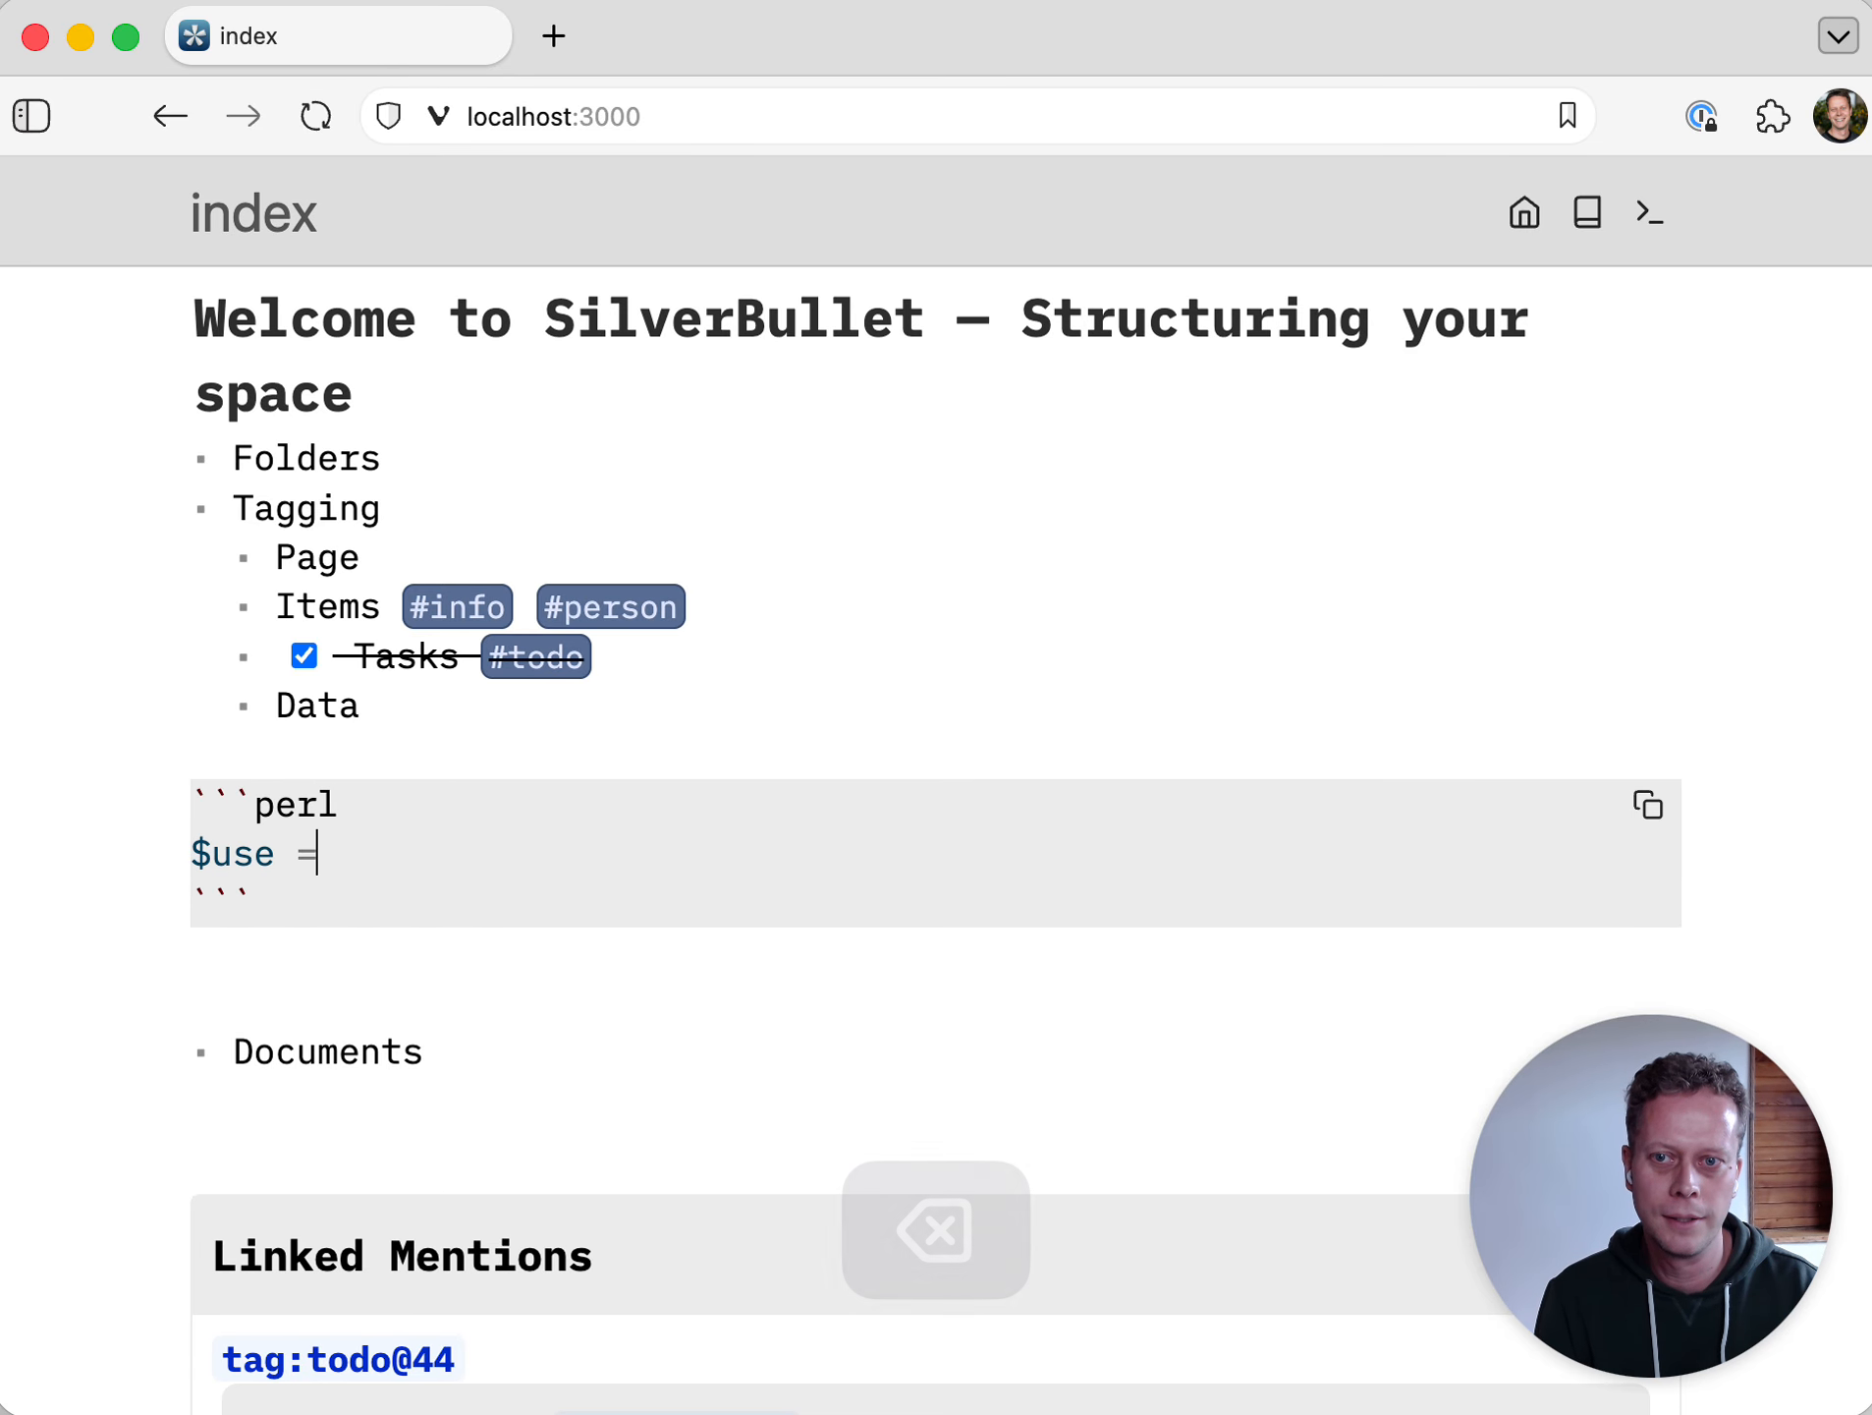
pyautogui.write(' "bla')
pyautogui.press('Up')
pyautogui.press('Up')
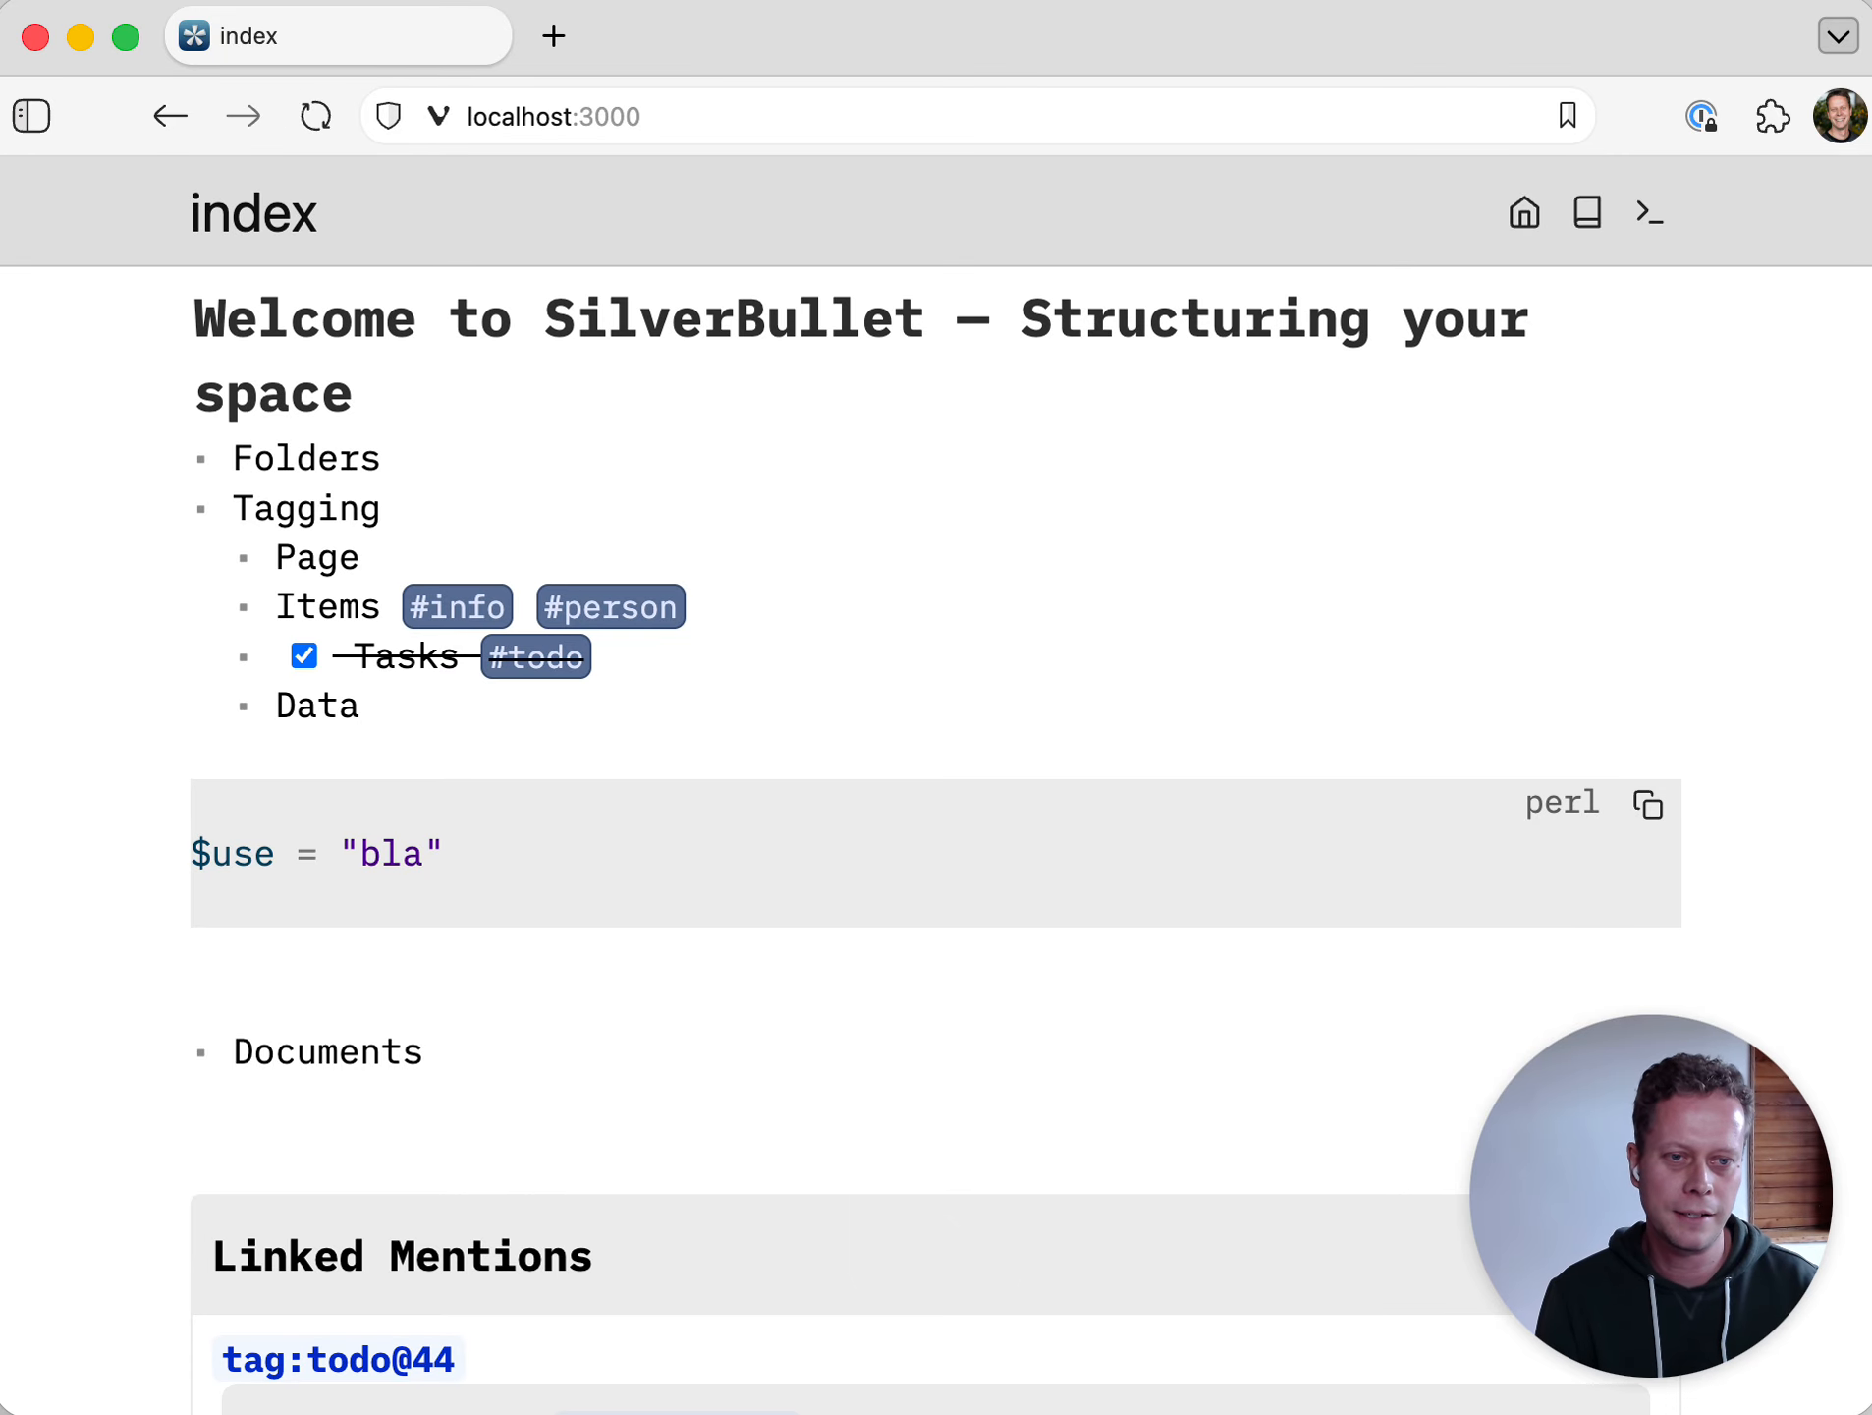
# - Change the code block's perl label back to #contact and clear its content line
pyautogui.press('Down')
pyautogui.press('shift+super+Right')
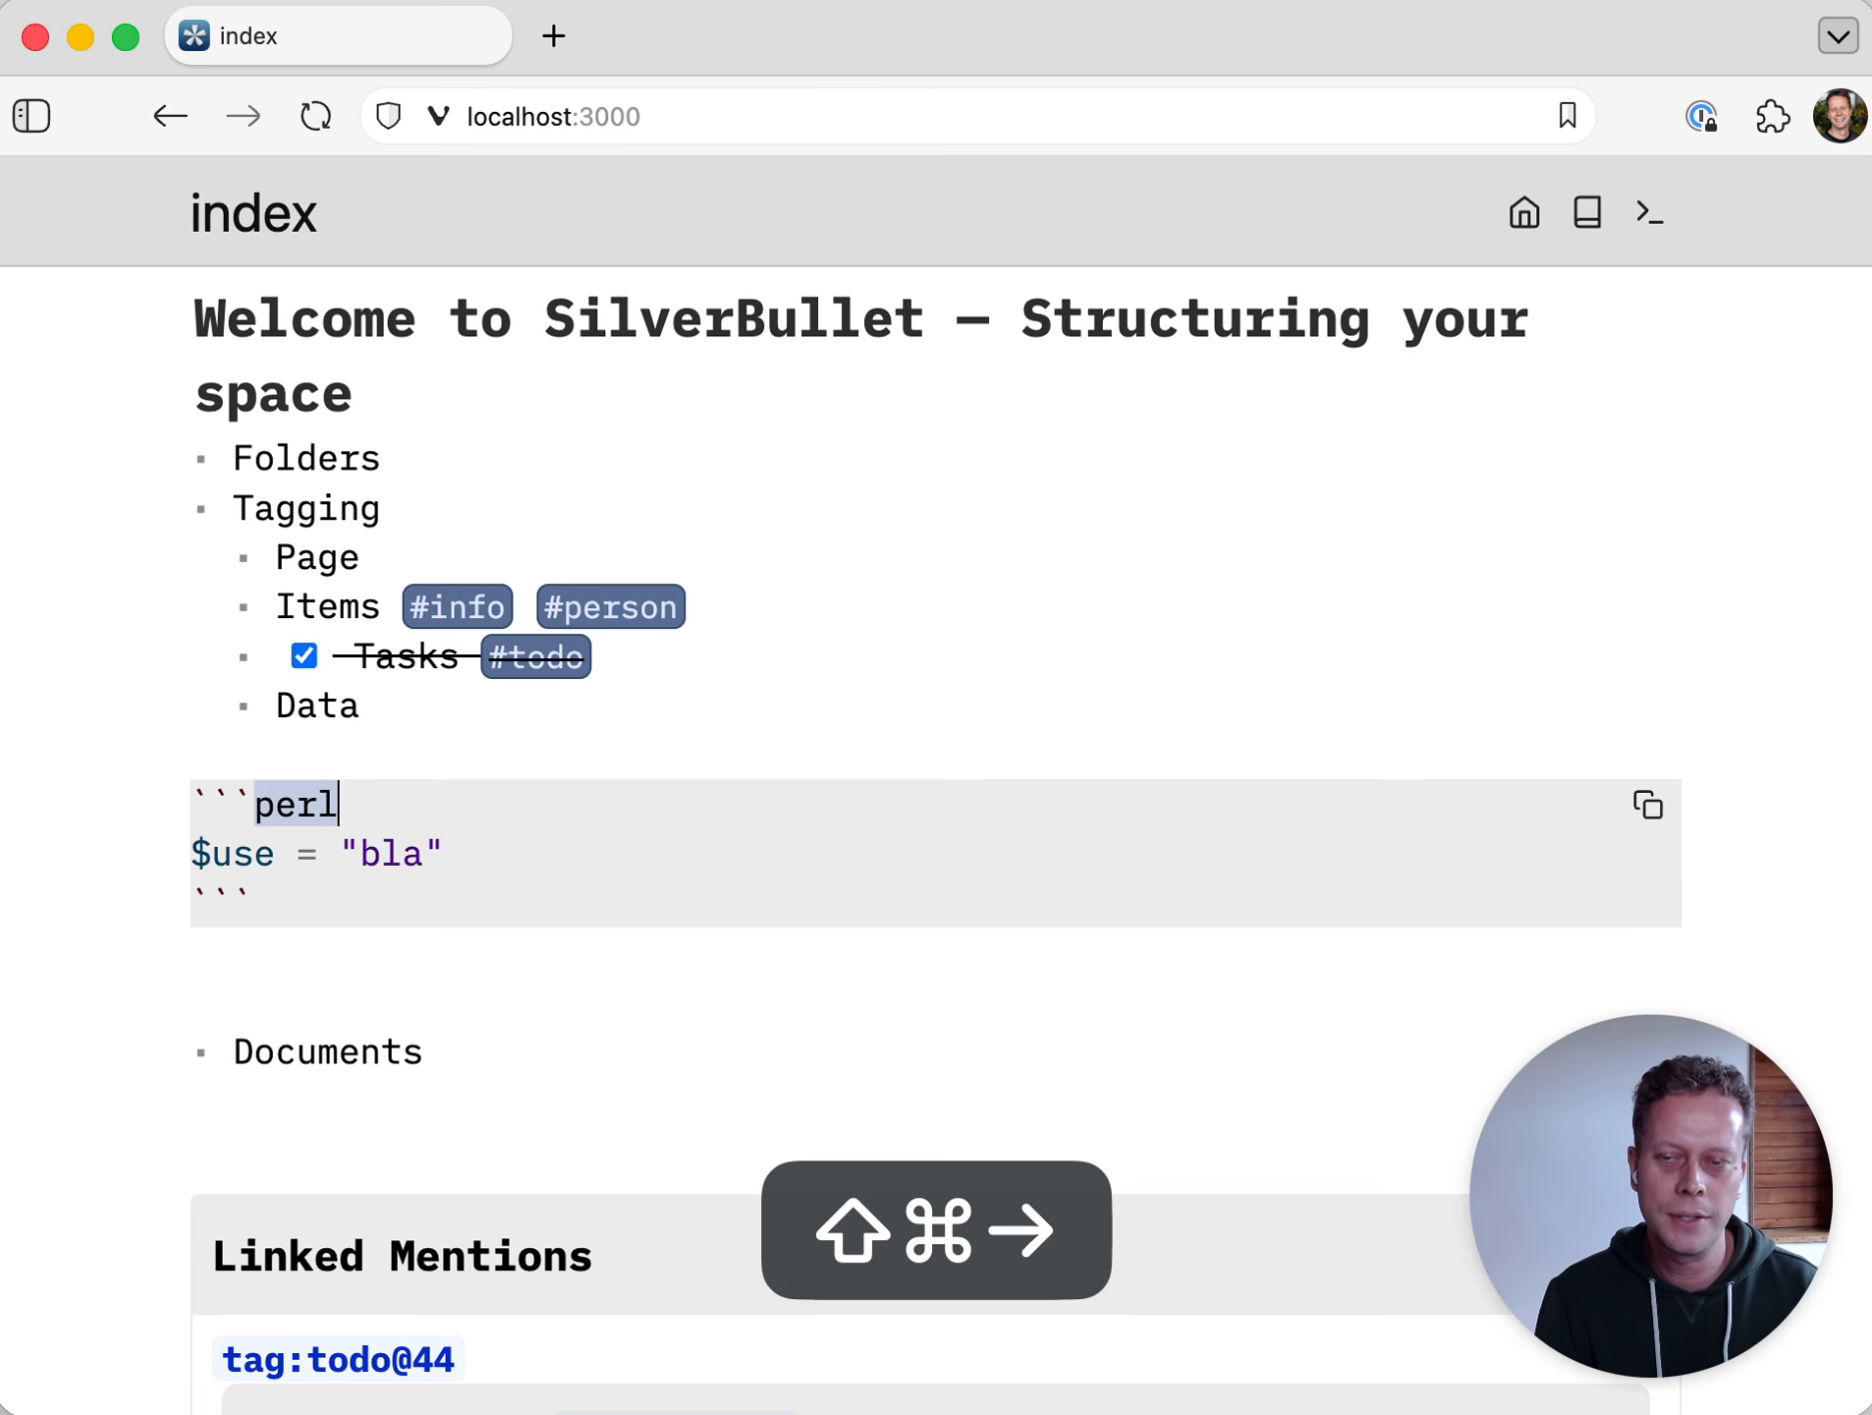
pyautogui.write('#')
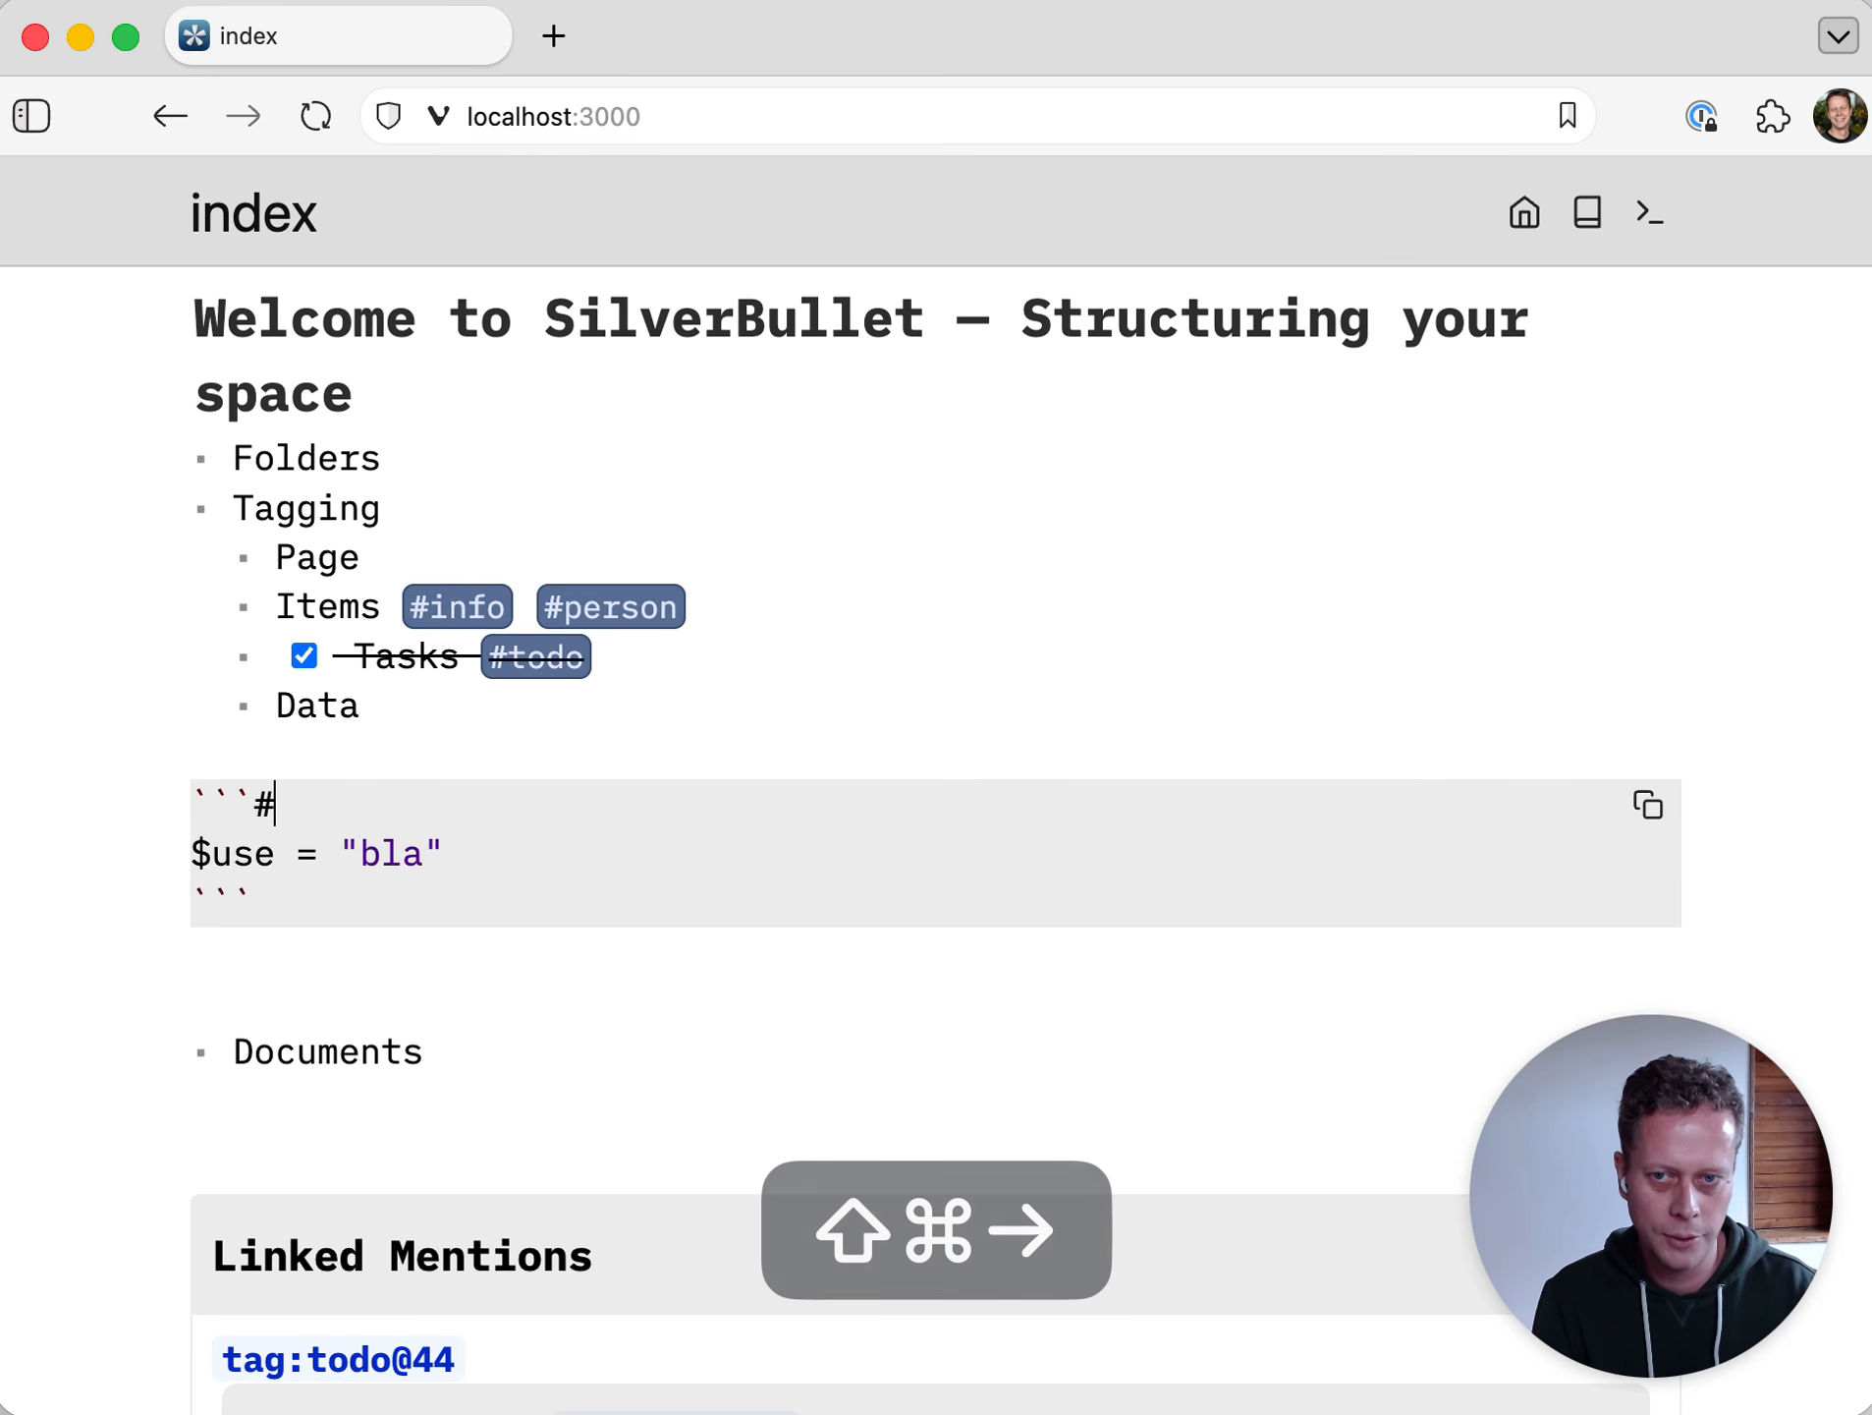
pyautogui.write('contact')
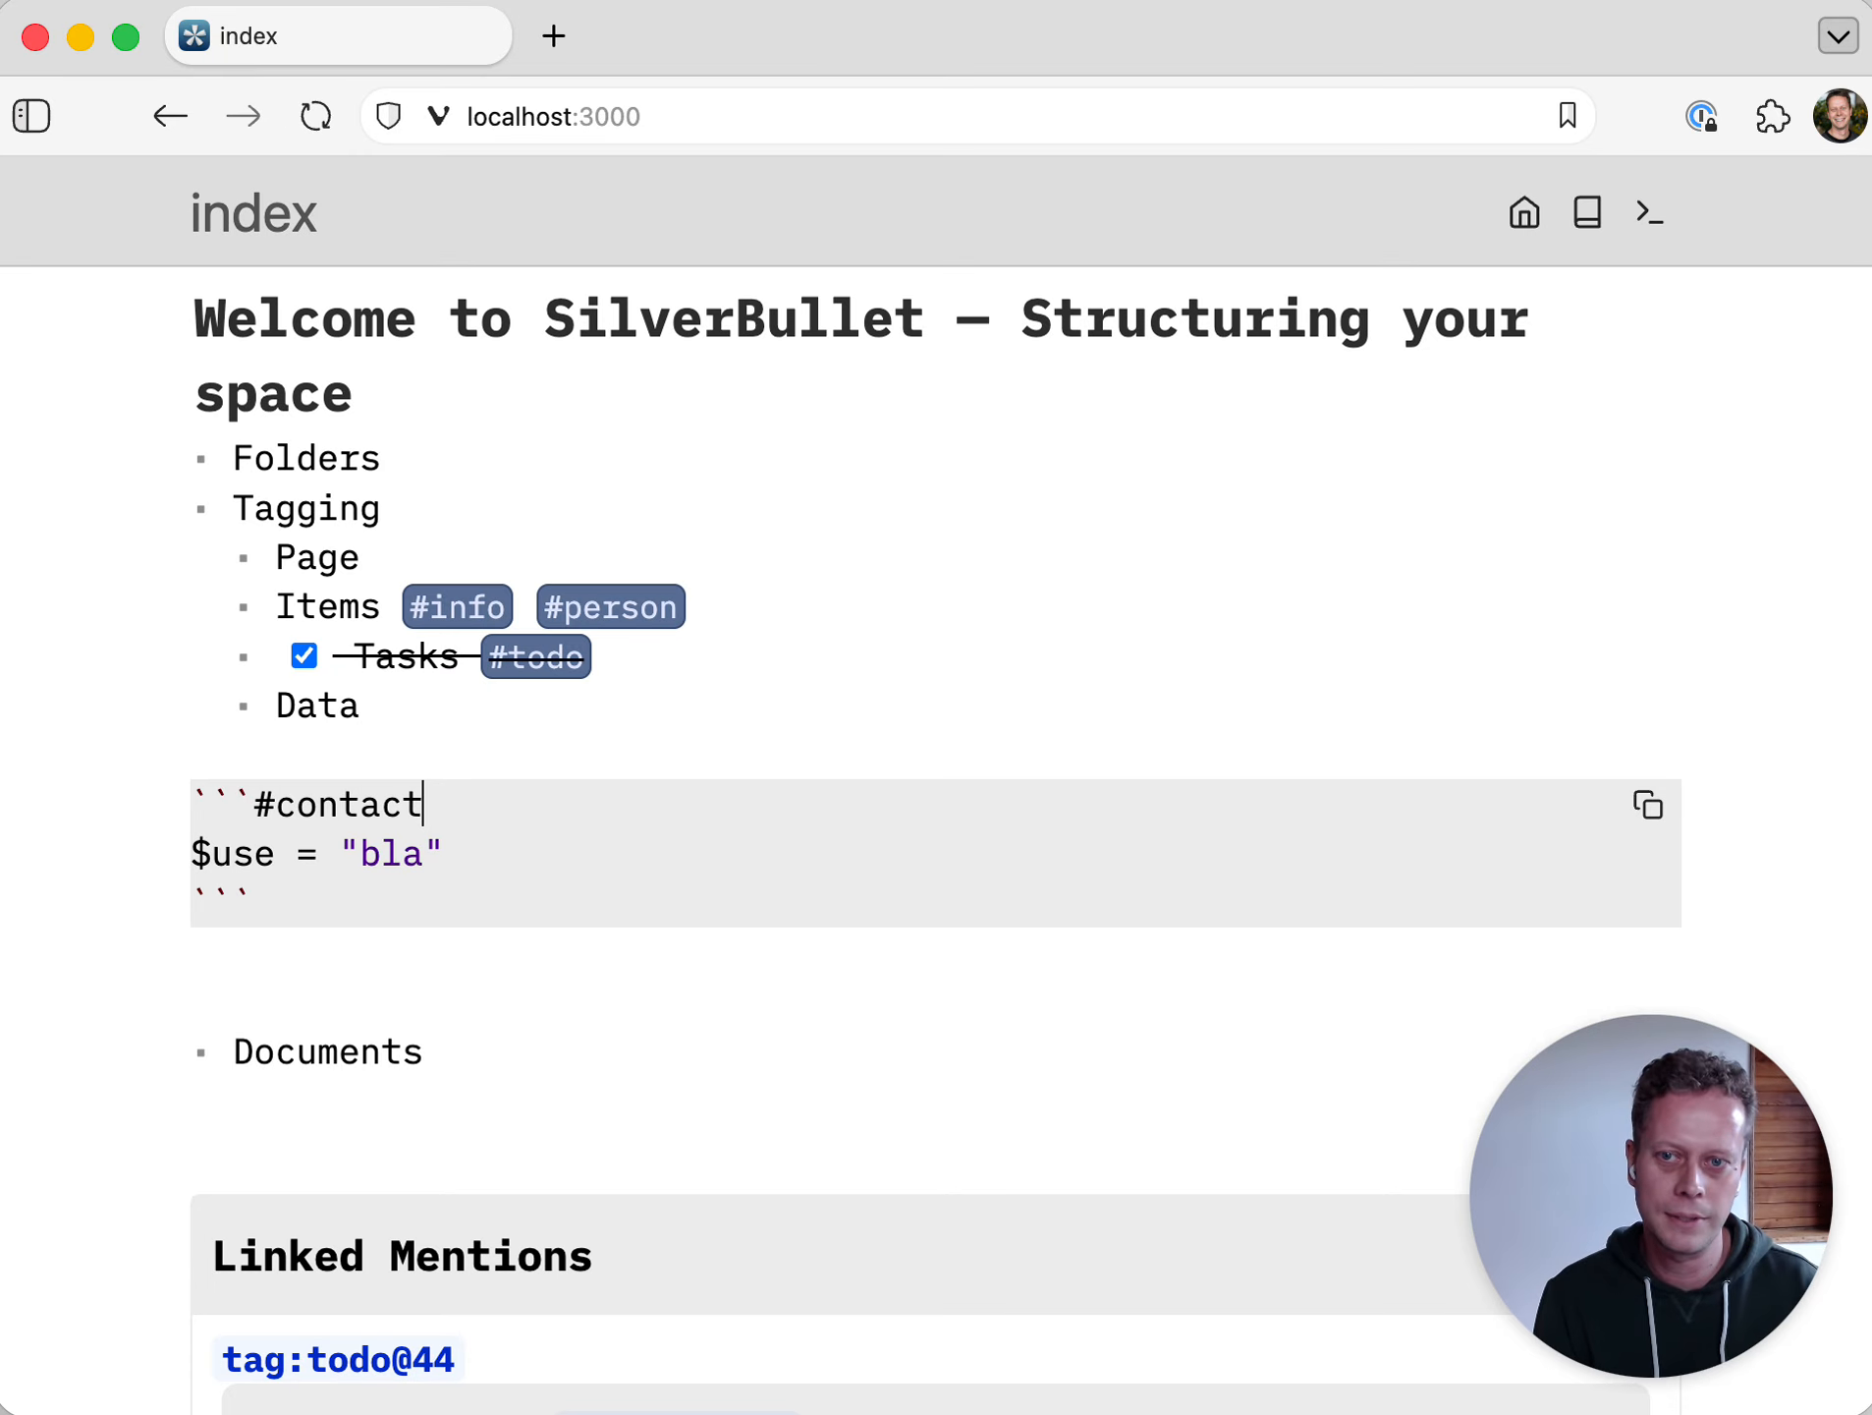
pyautogui.press('Down')
pyautogui.press('Right')
pyautogui.press('shift+super+Left')
pyautogui.press('BackSpace')
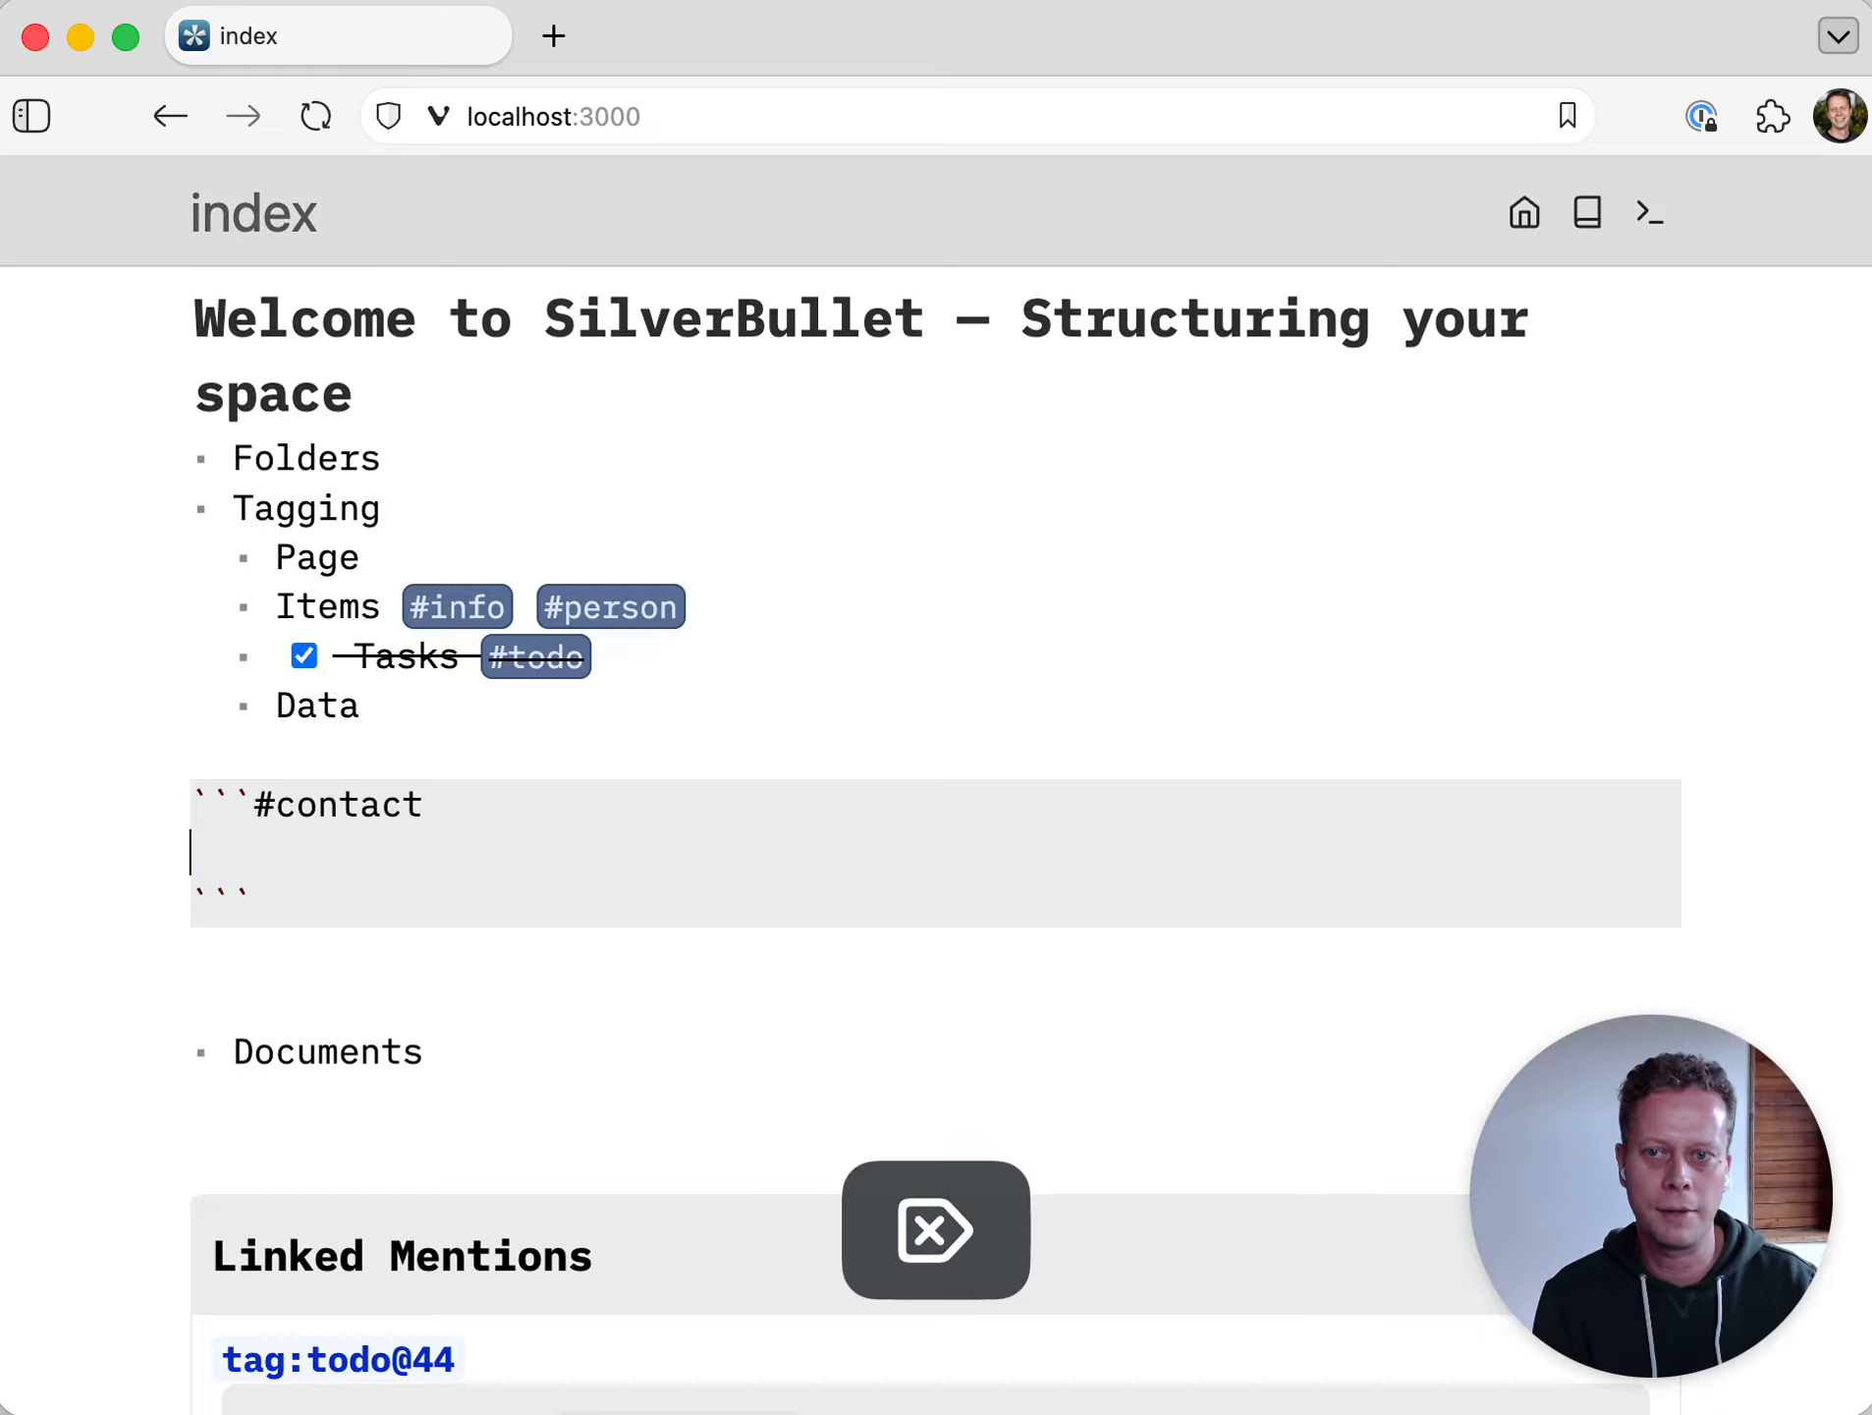
# - Fill the #contact block with a name field for the contact and location: Space, and leave the block
pyautogui.write('name: ')
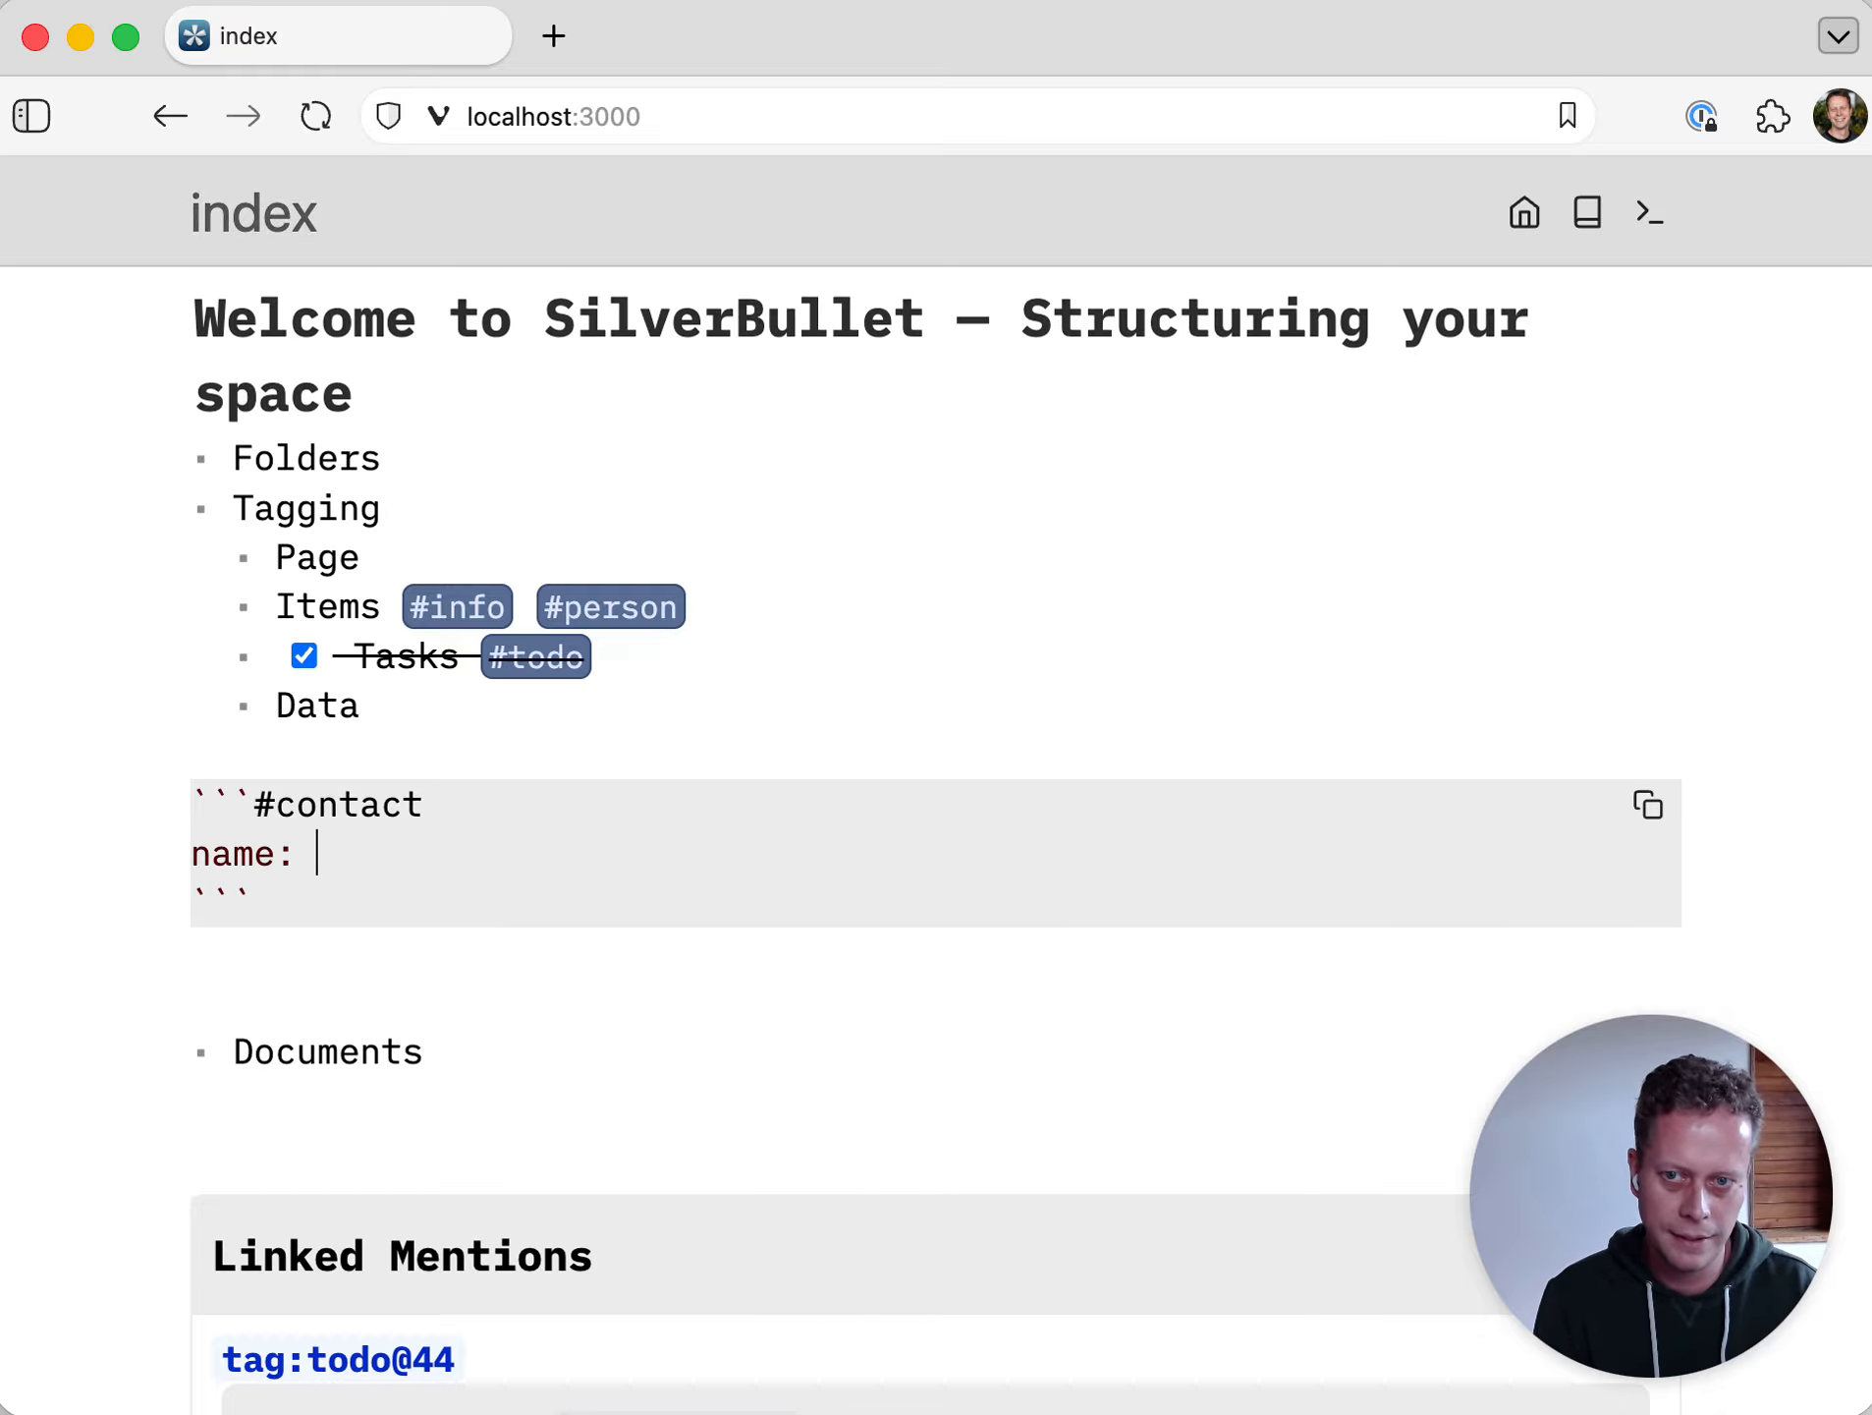
pyautogui.write('Alf')
pyautogui.press('Return')
pyautogui.write('location: ')
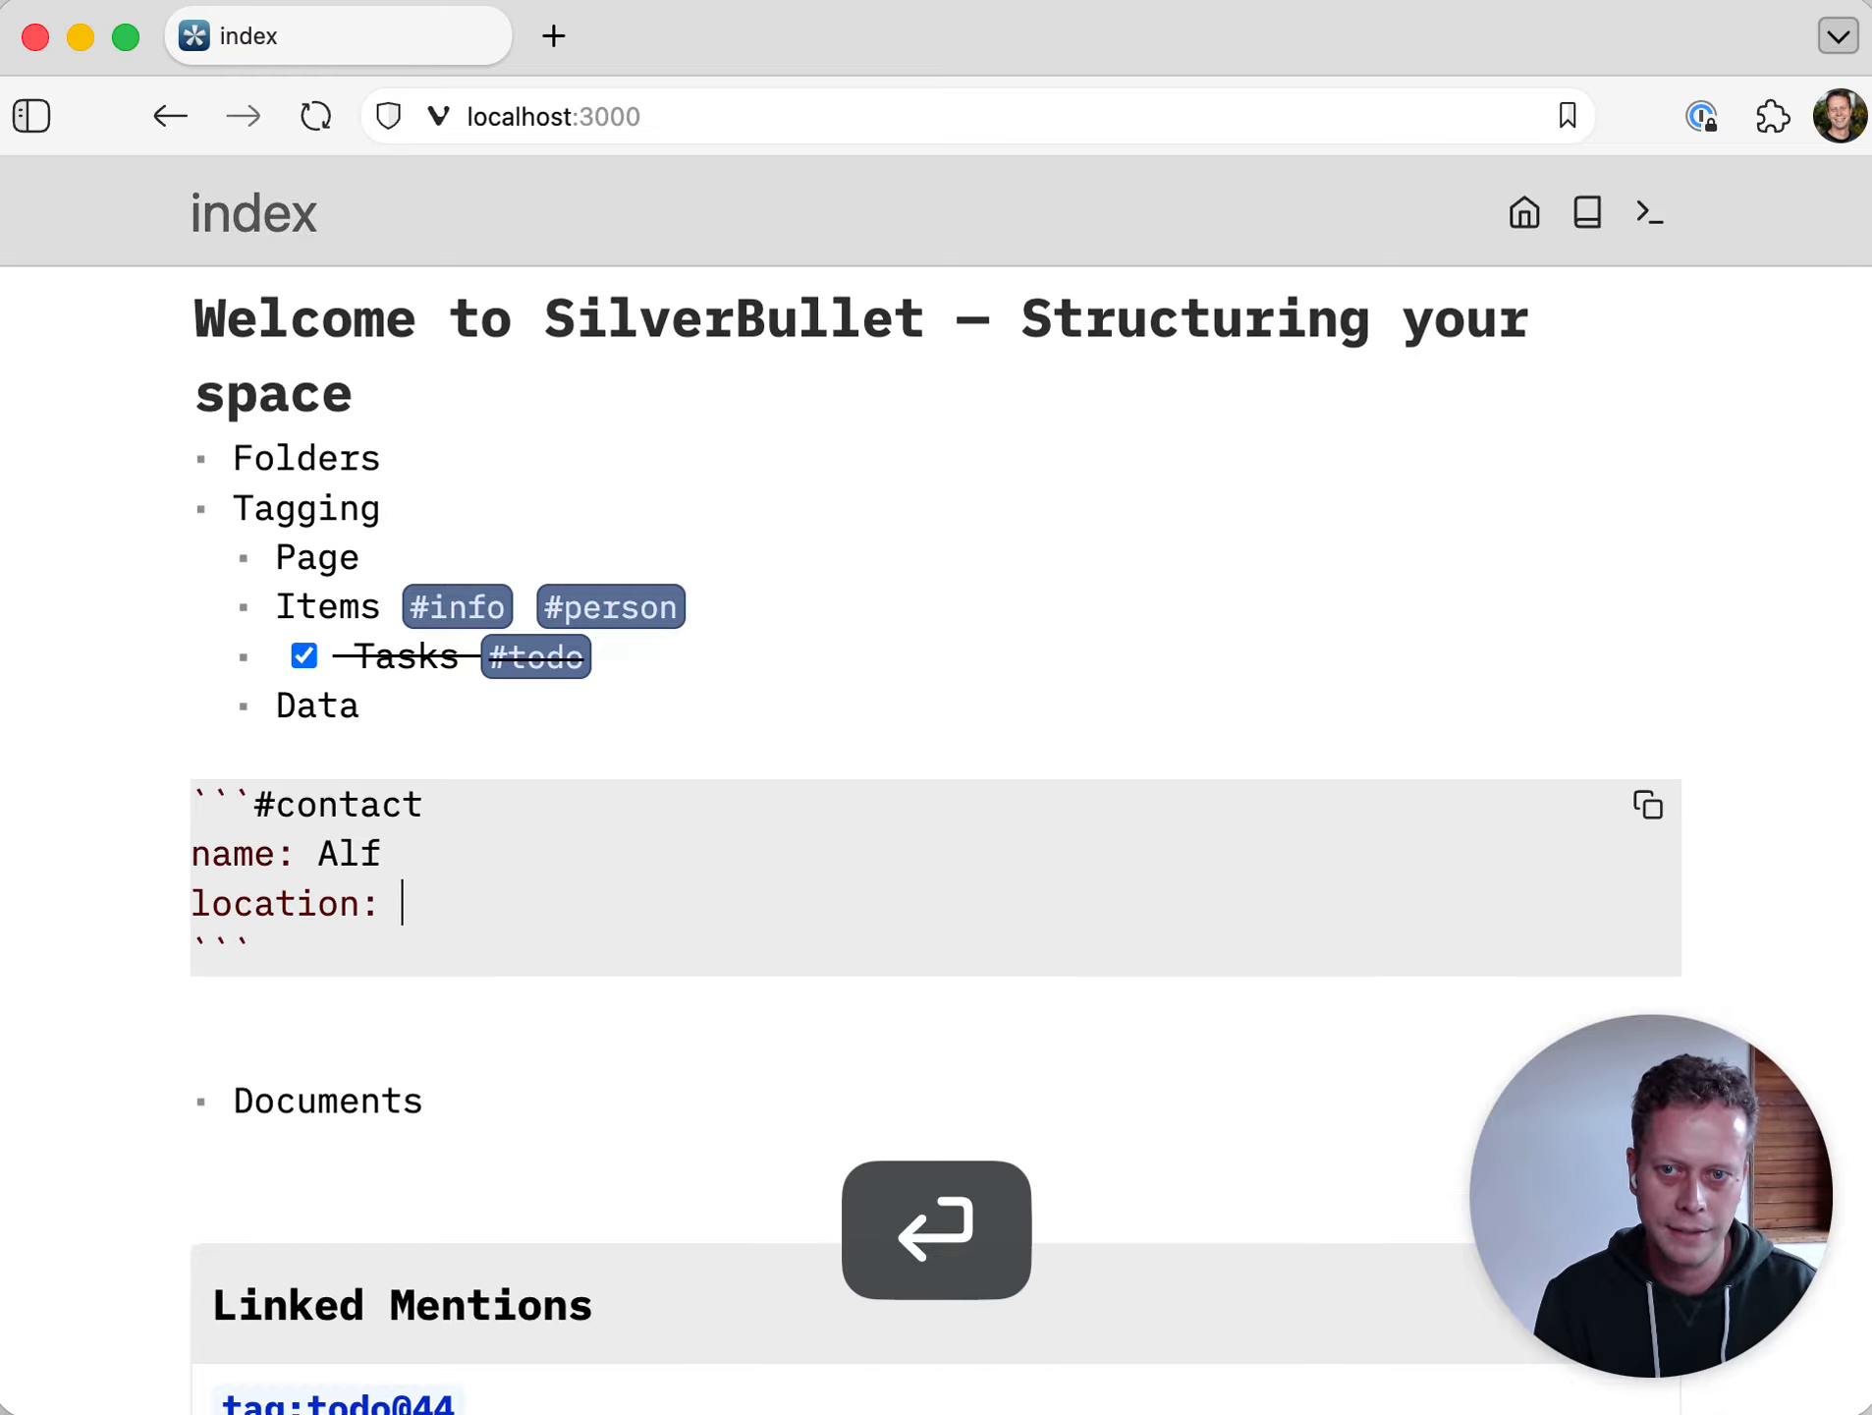
pyautogui.write('Space')
pyautogui.press('Up')
pyautogui.press('Up')
pyautogui.press('Up')
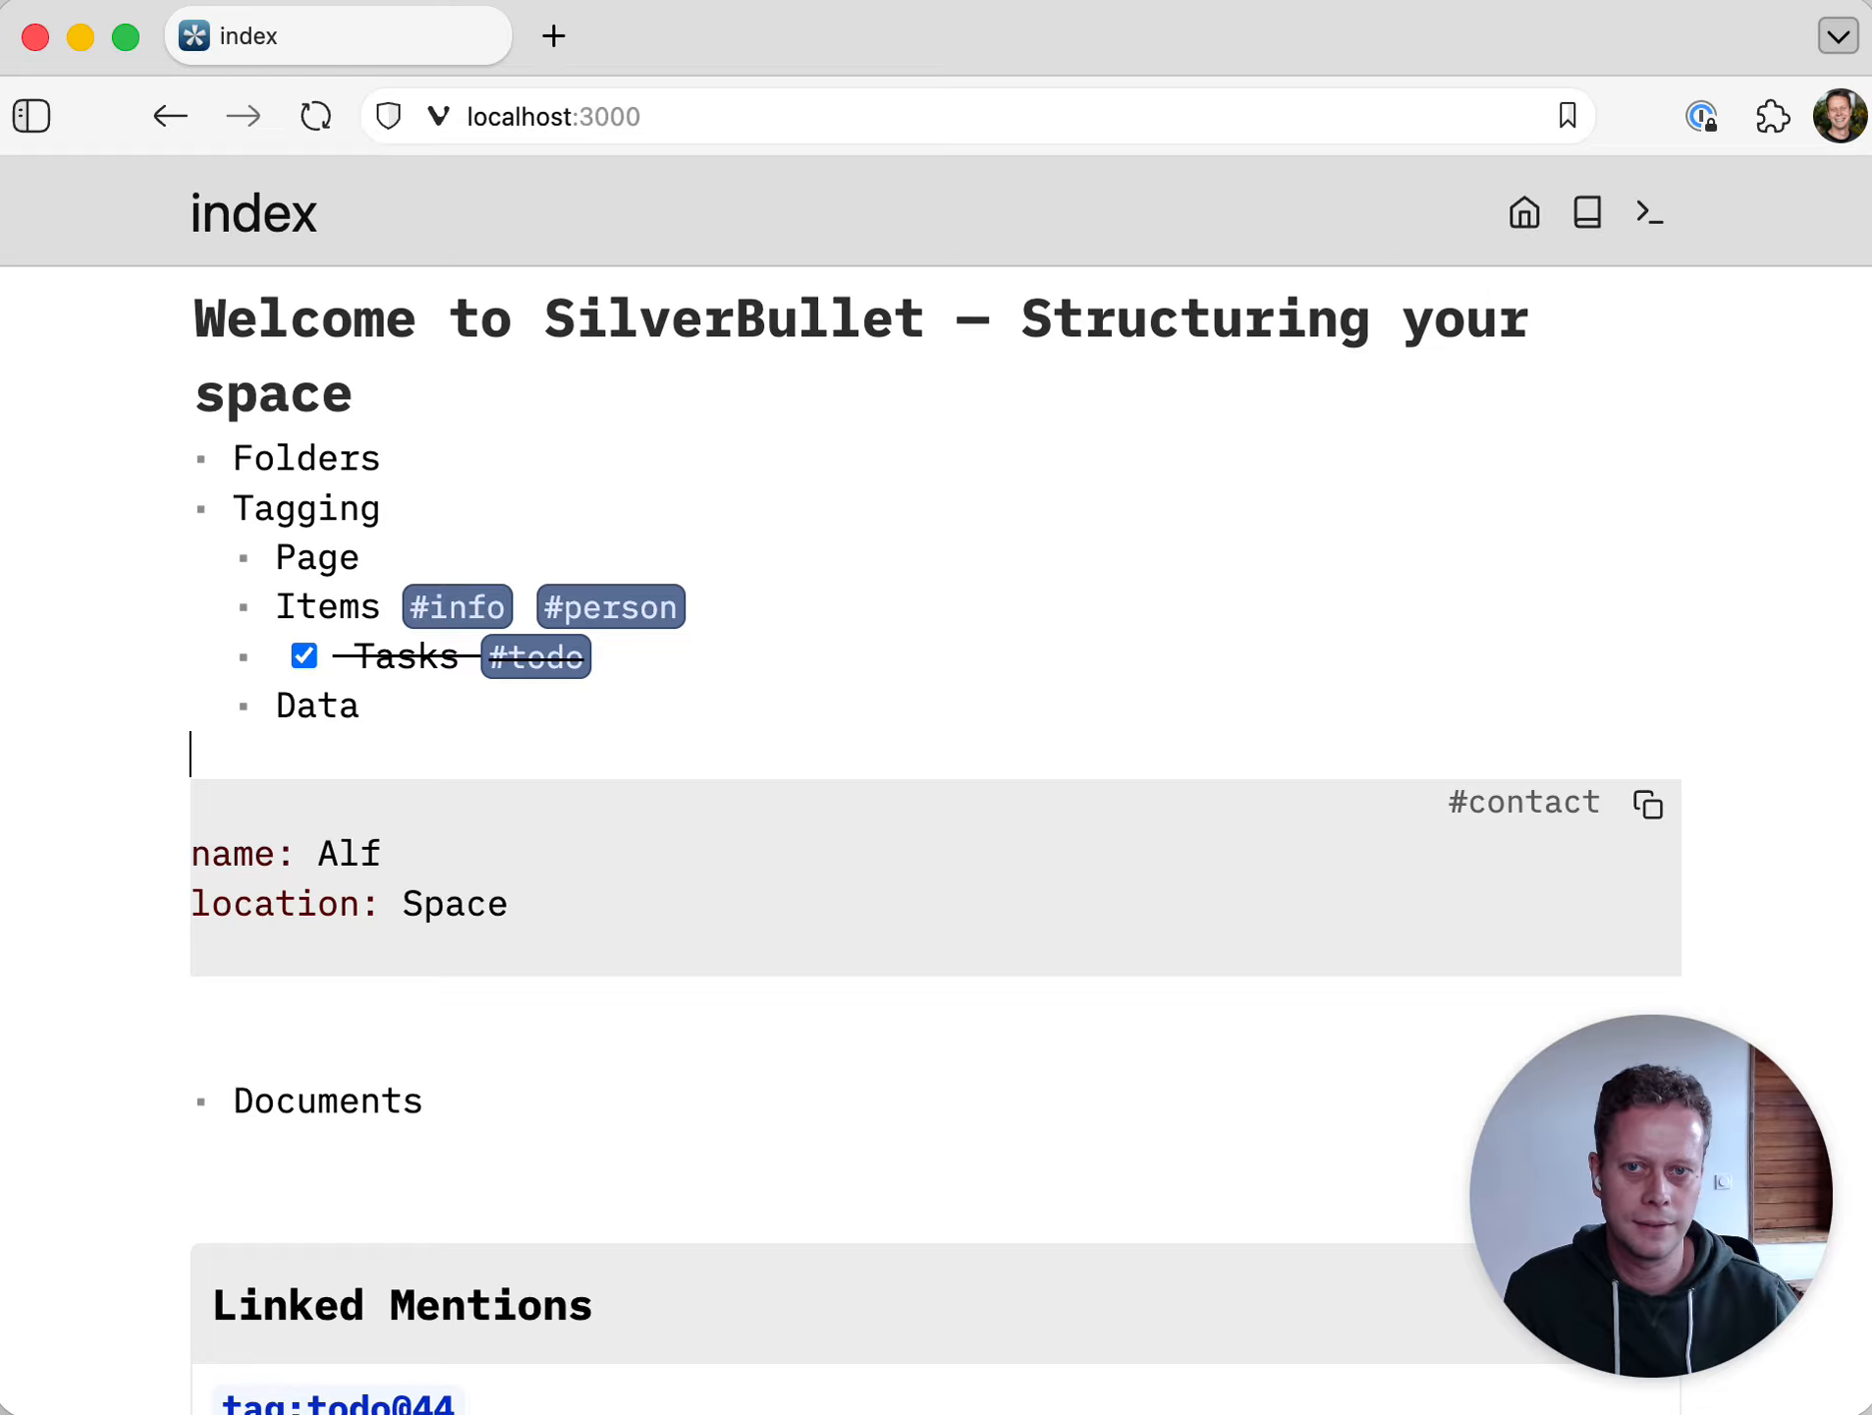
# - Add a #contact hashtag on its own line between the Data entry and the #contact block
pyautogui.press('Return')
pyautogui.write('#d')
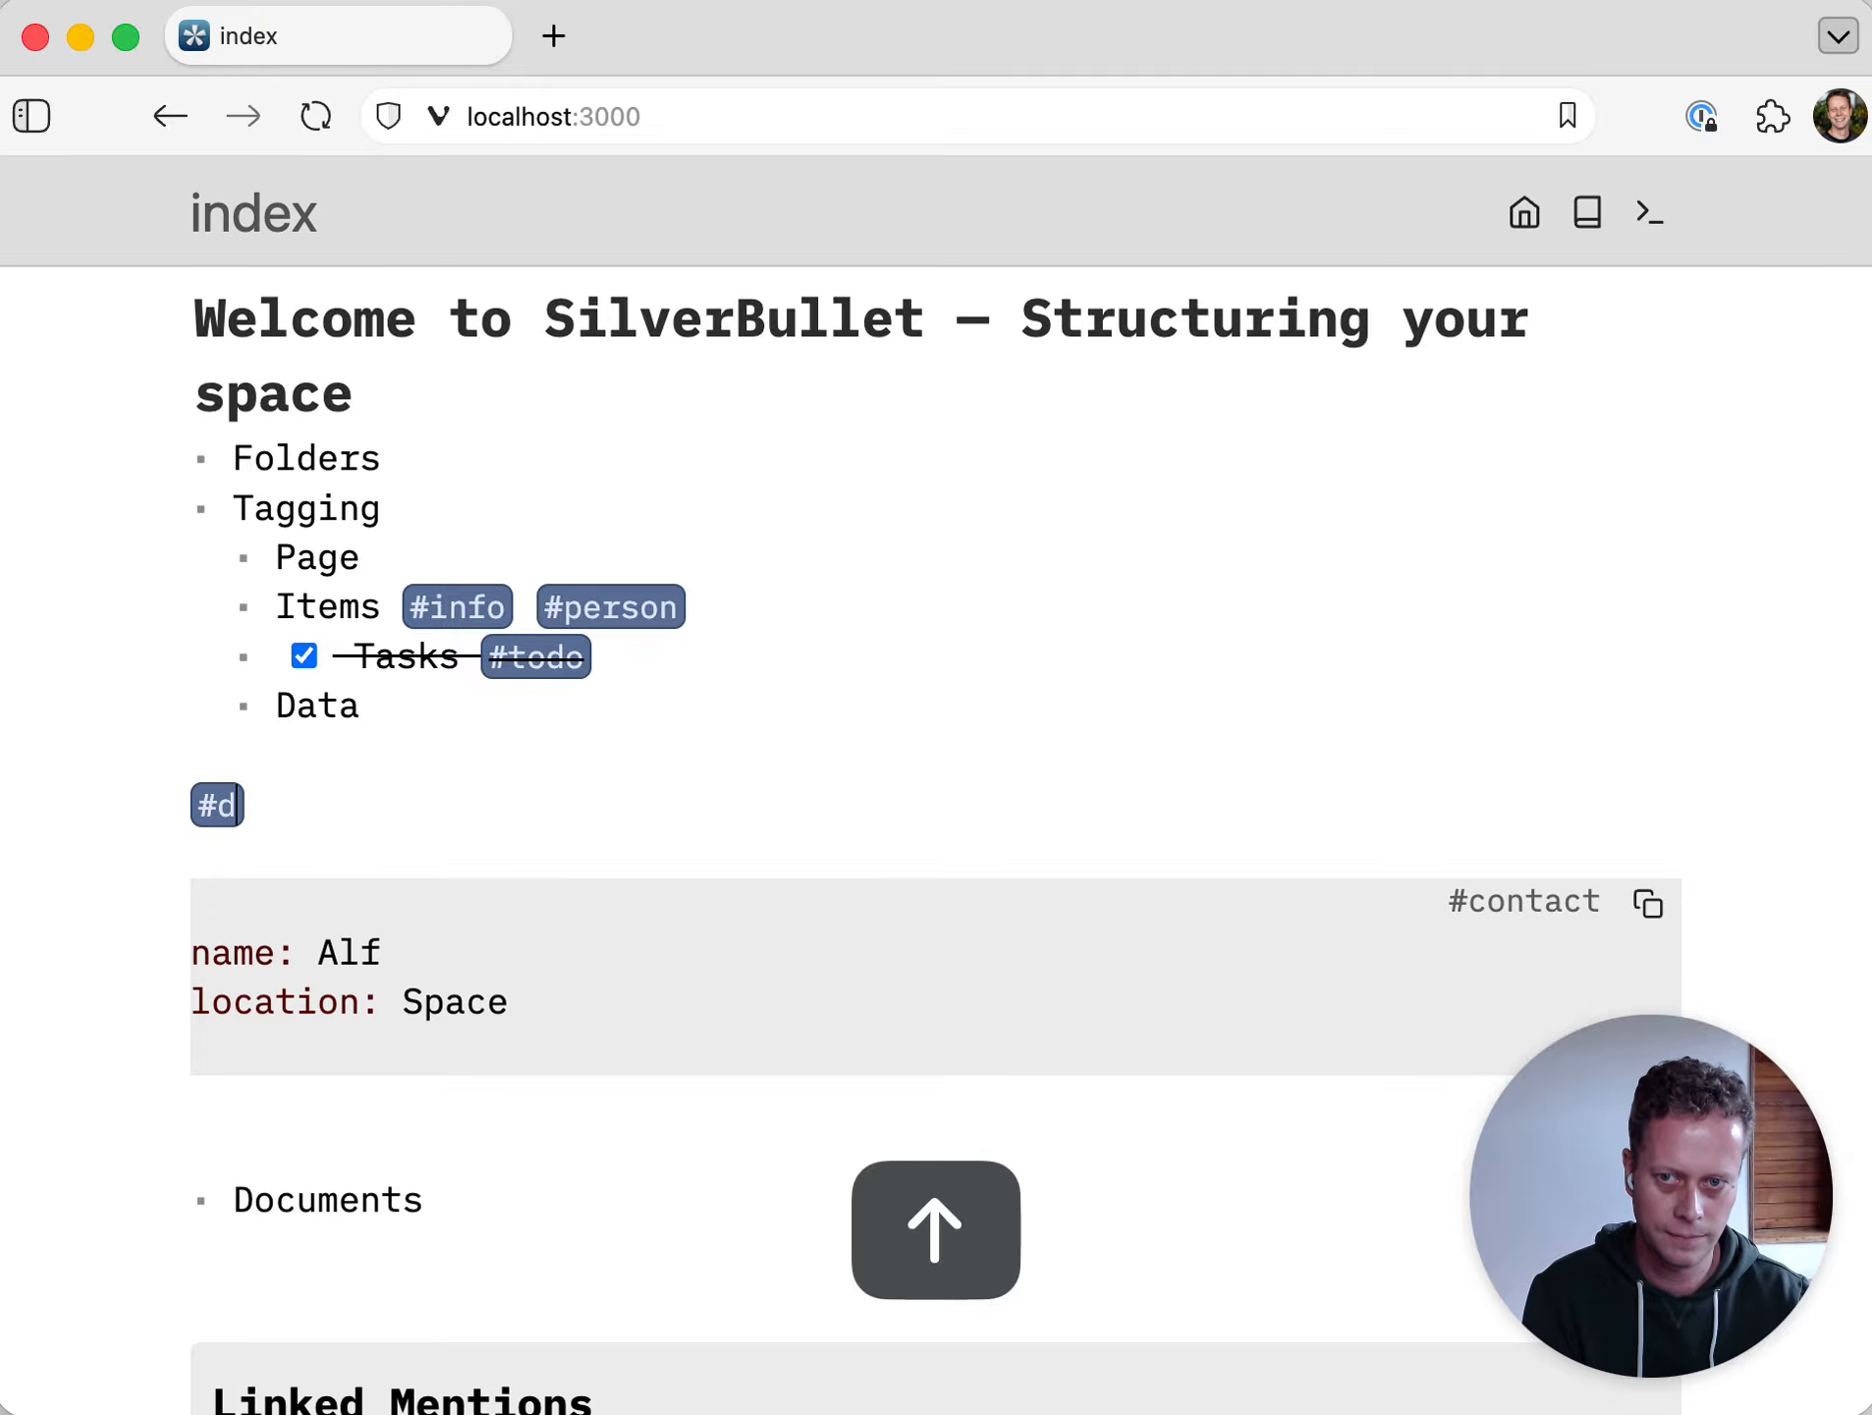
pyautogui.press('BackSpace')
pyautogui.write('cont')
pyautogui.press('Return')
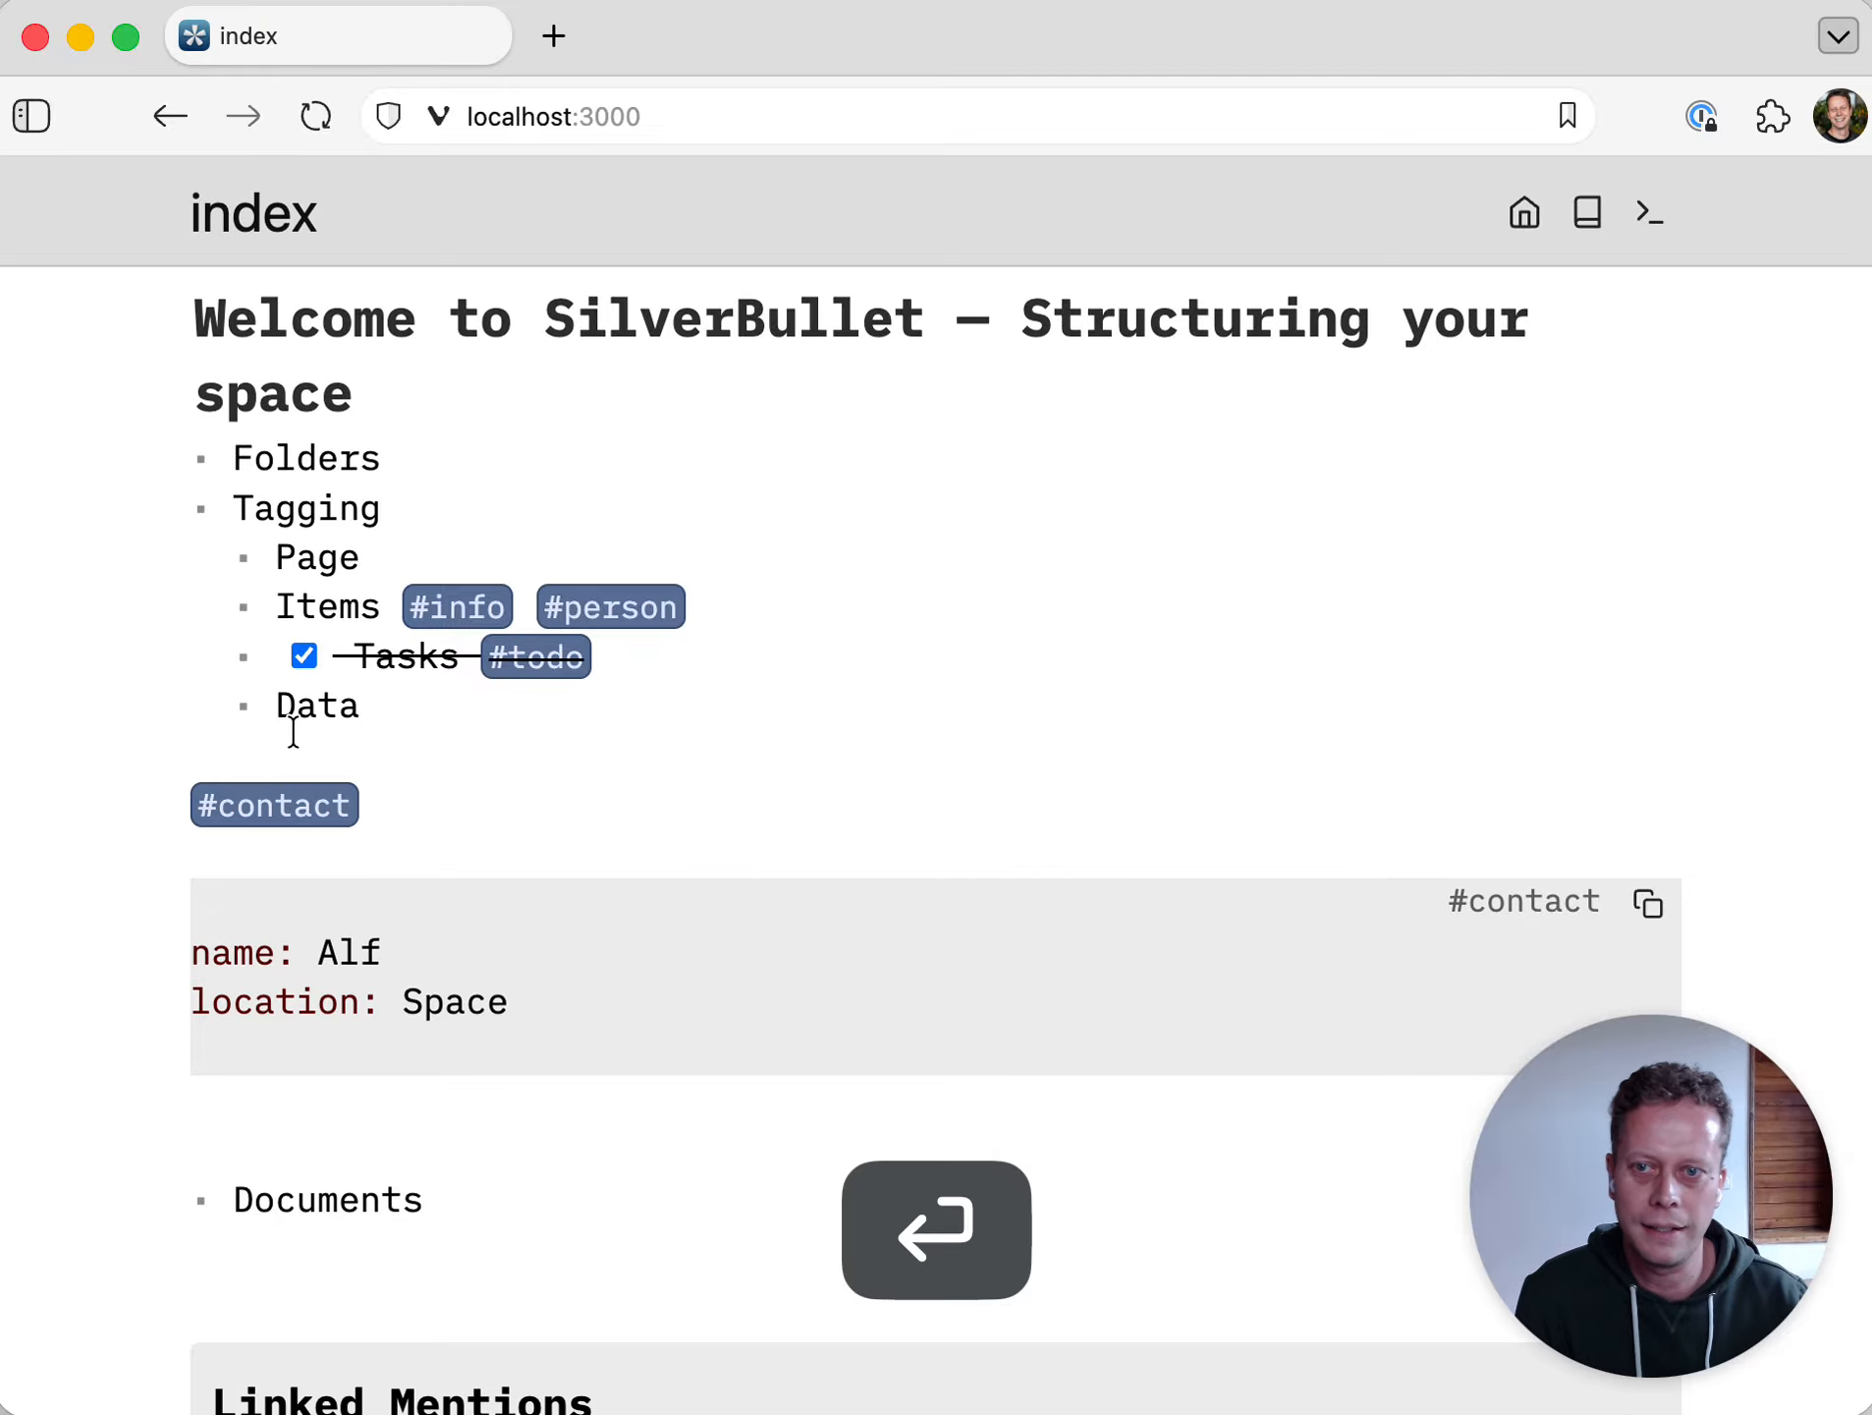
# - Open the contact tag's page to review its tagged objects, and return to the index page
pyautogui.click(308, 804)
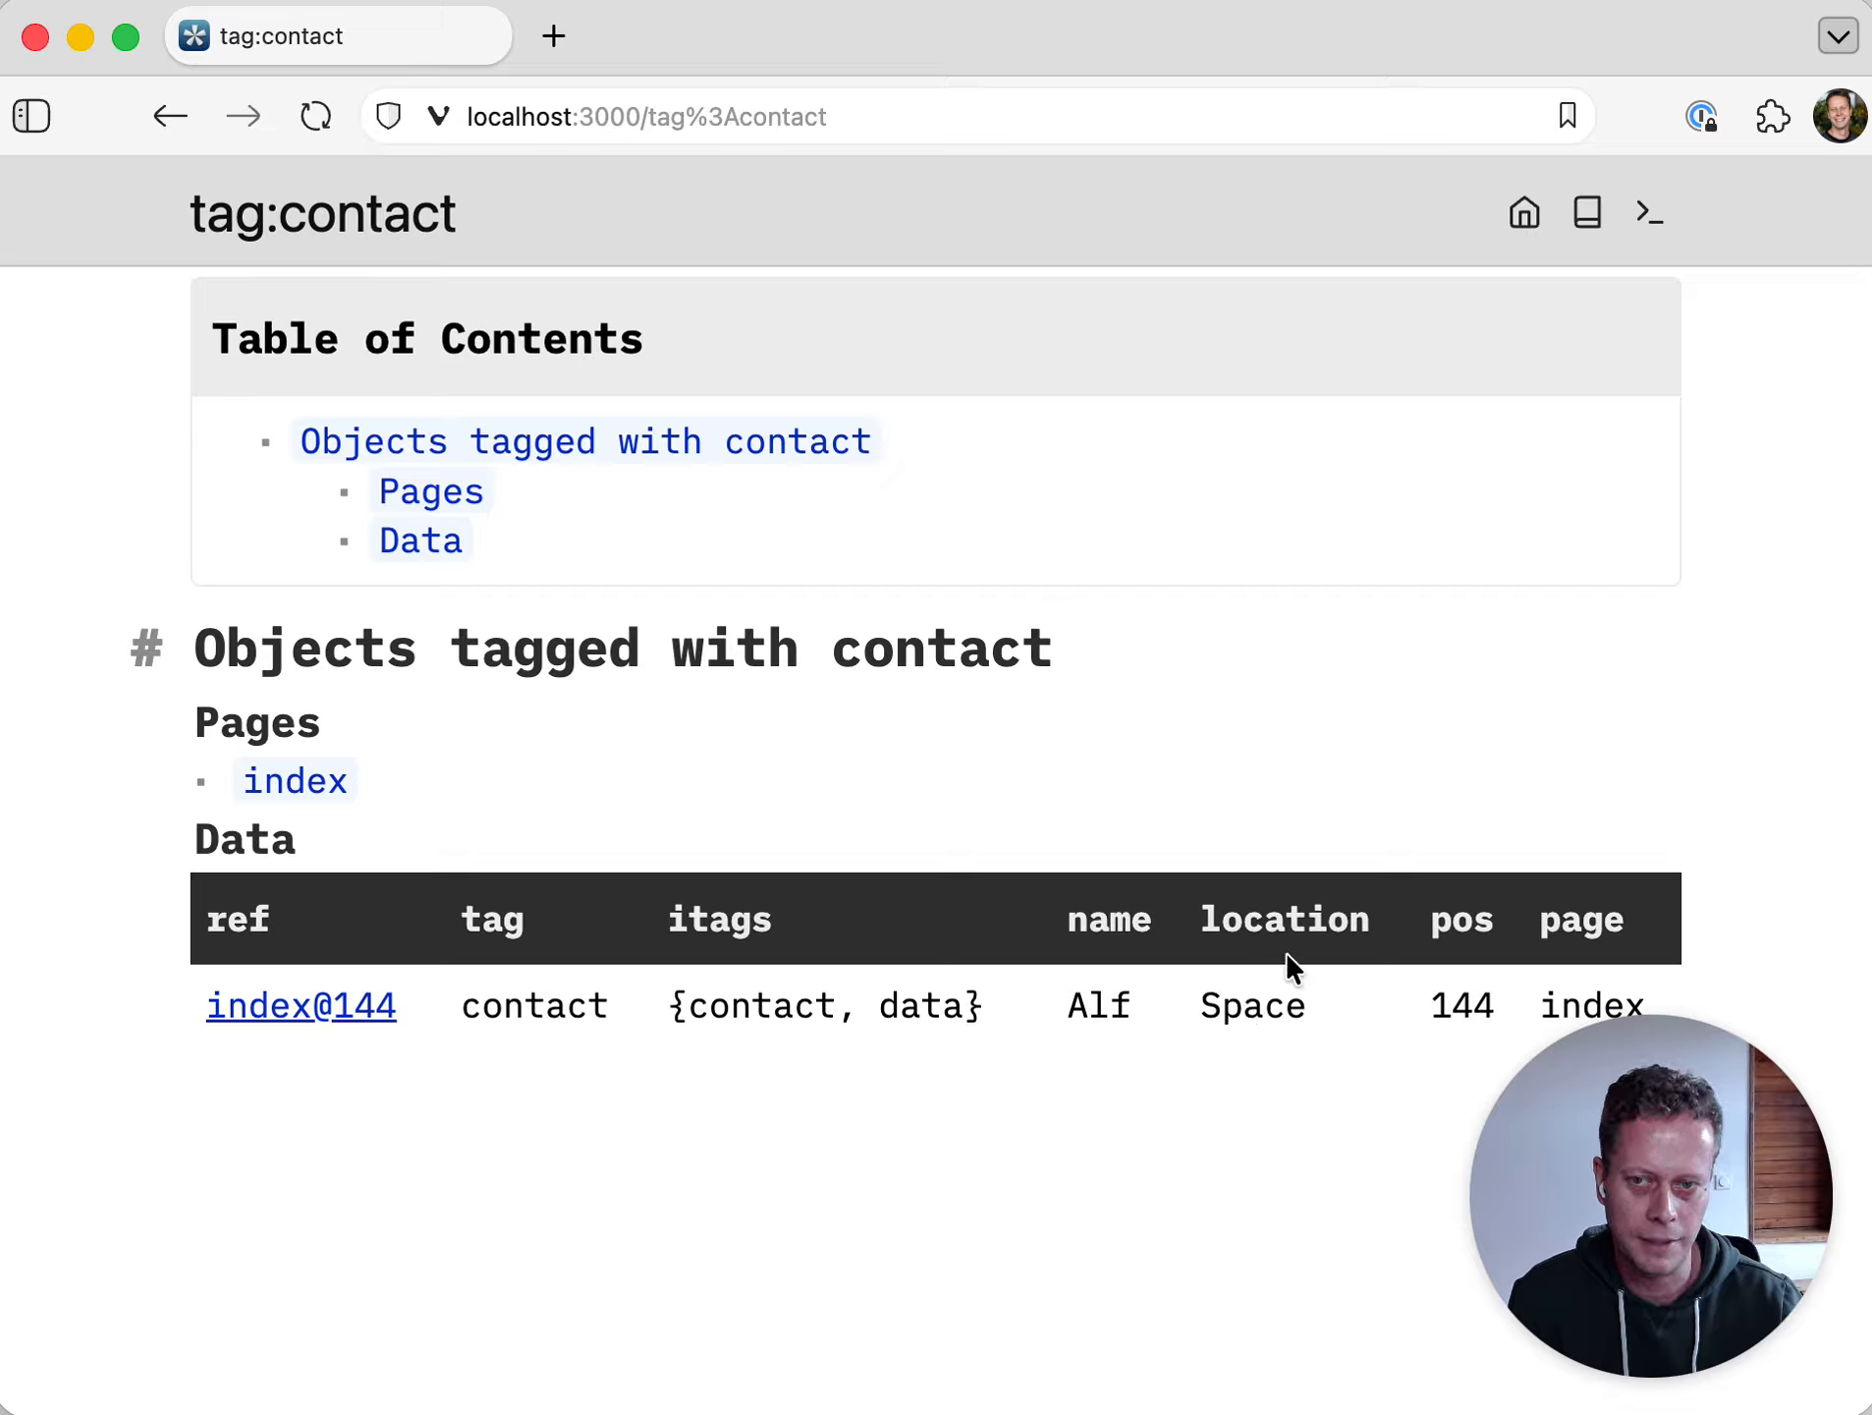
pyautogui.moveTo(970, 503)
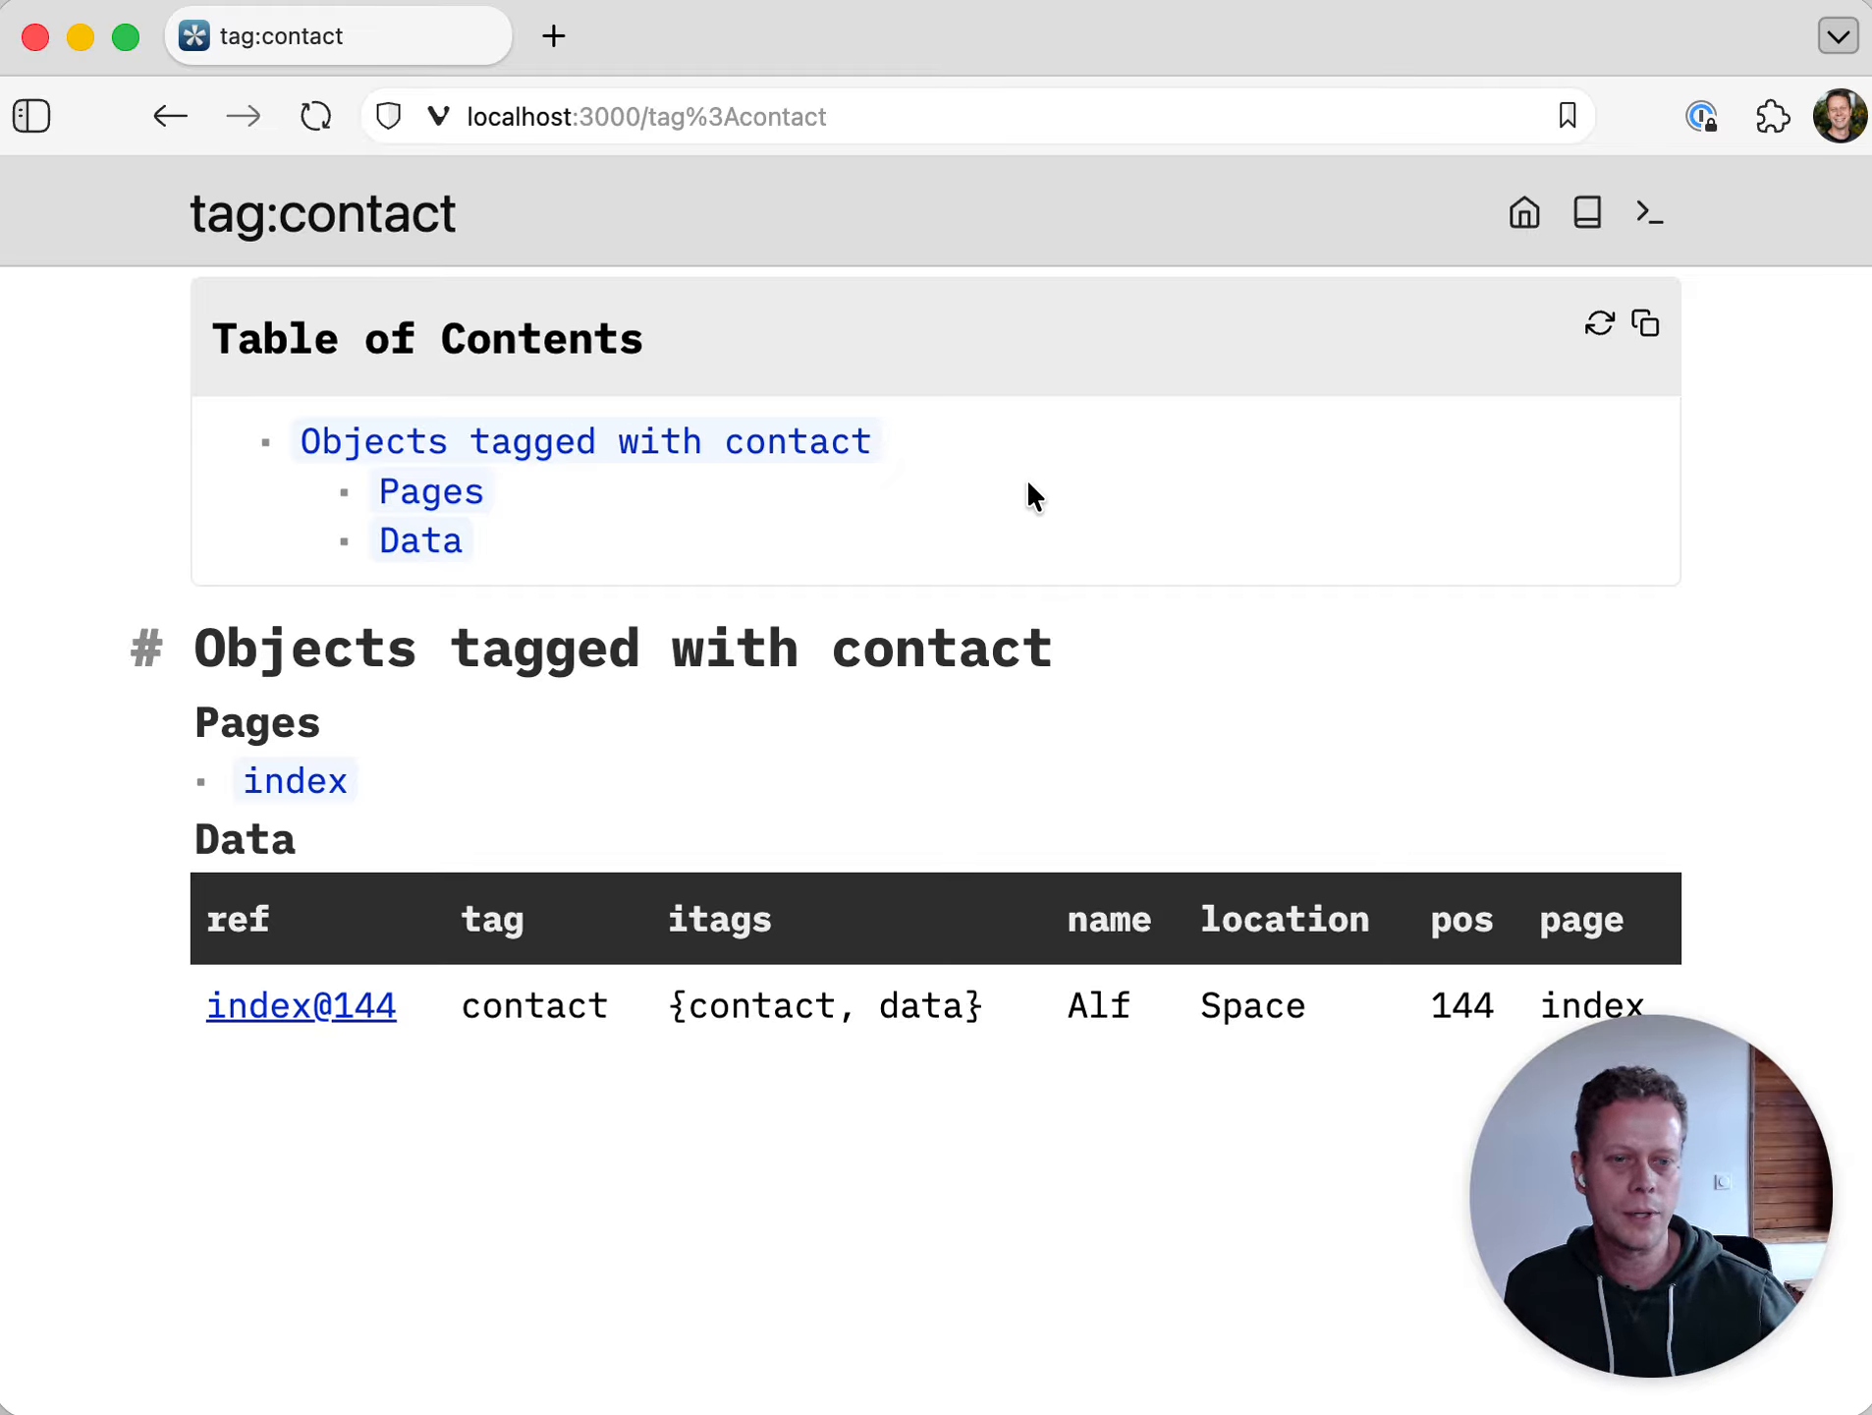
pyautogui.click(1527, 226)
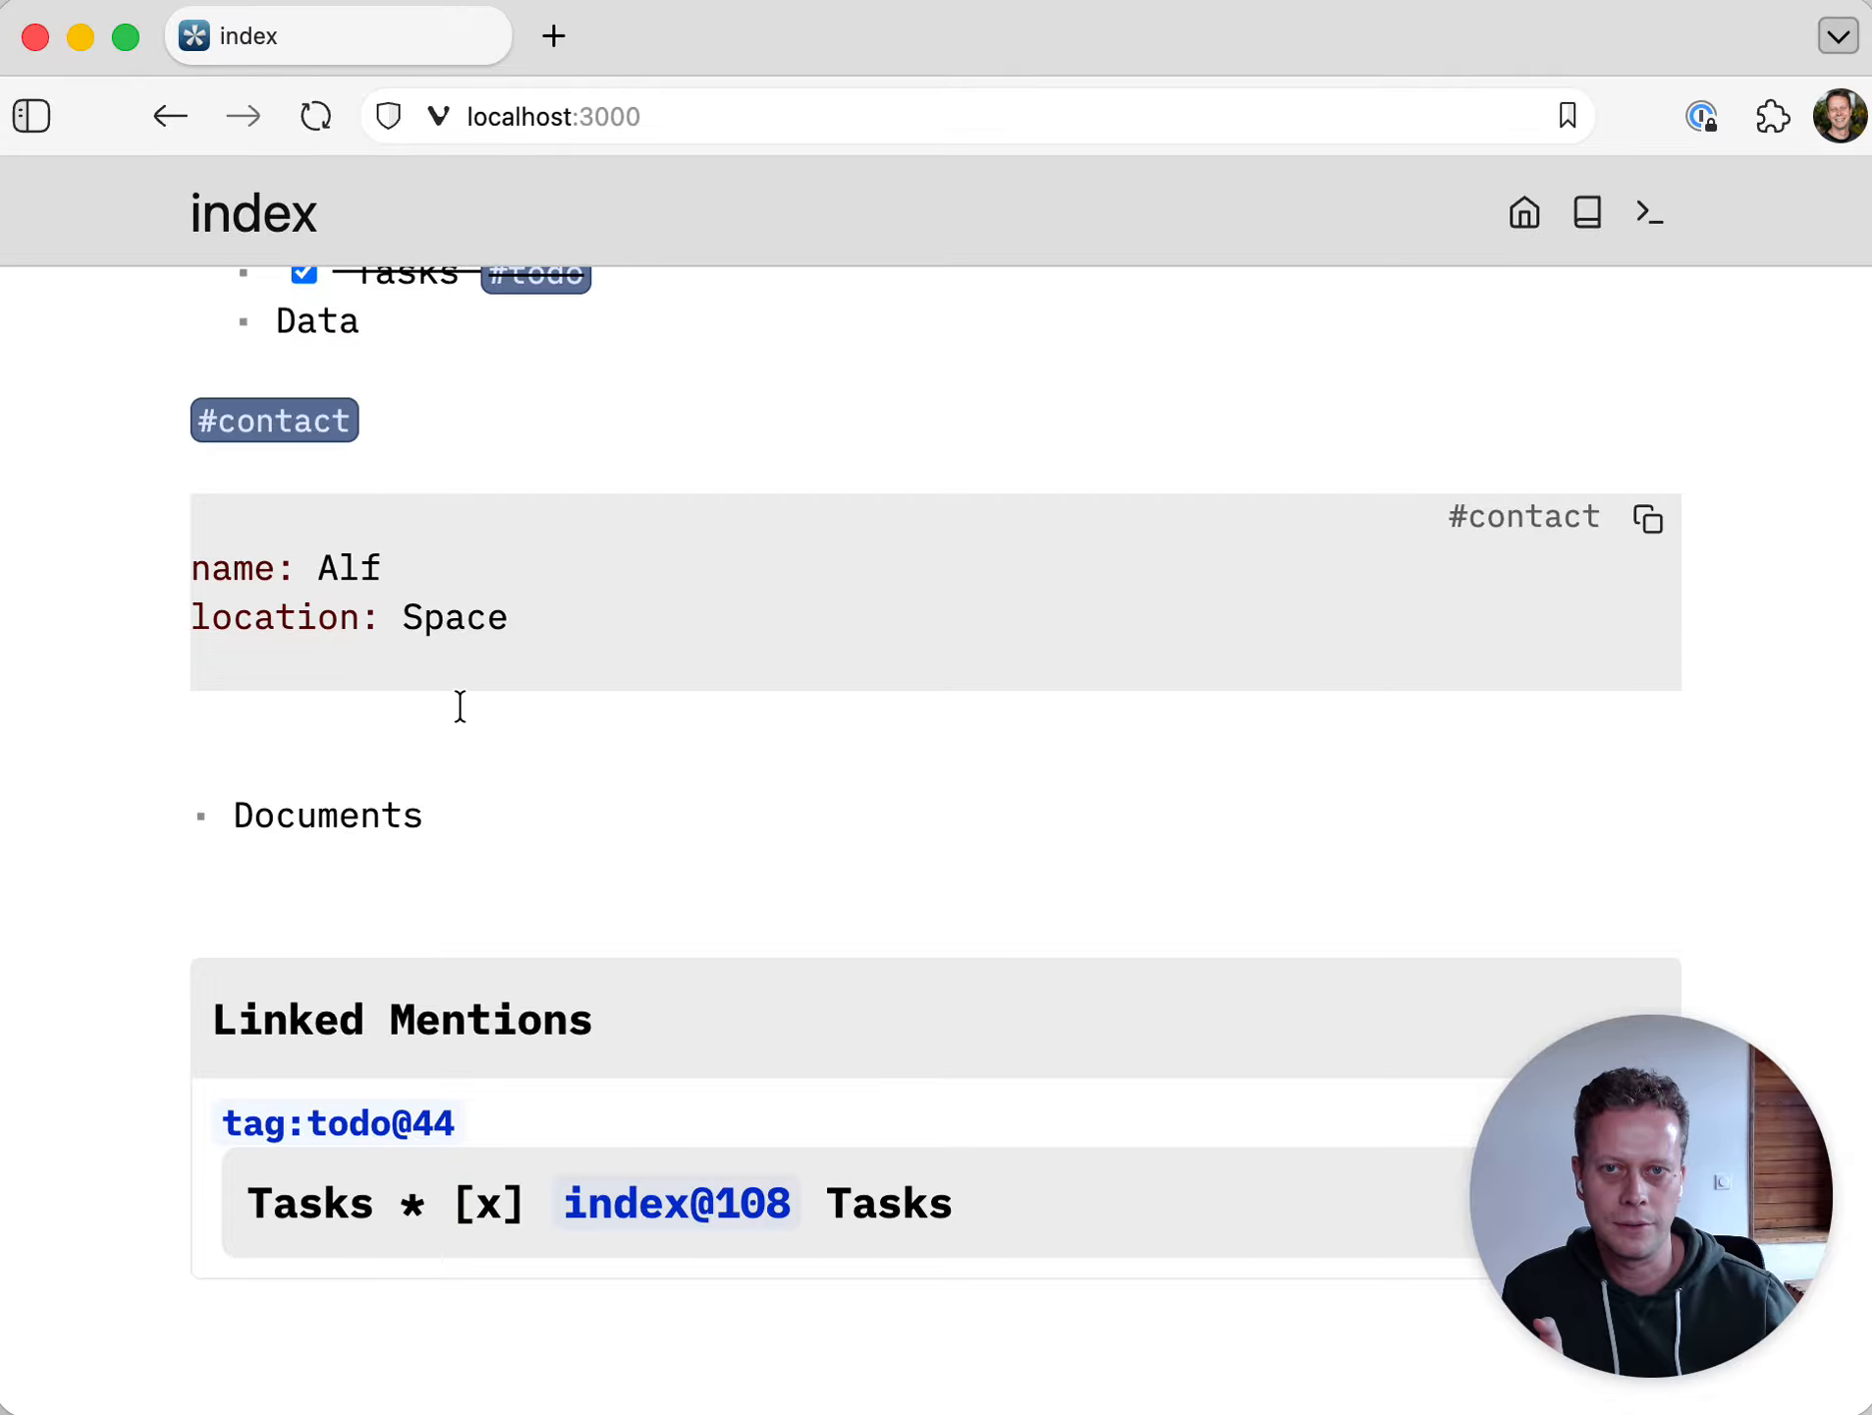
# - Delete the #contact hashtag, the #contact data block and the surrounding blank lines between the Data and Documents entries
pyautogui.scroll(3, 460, 705)
pyautogui.click(430, 623)
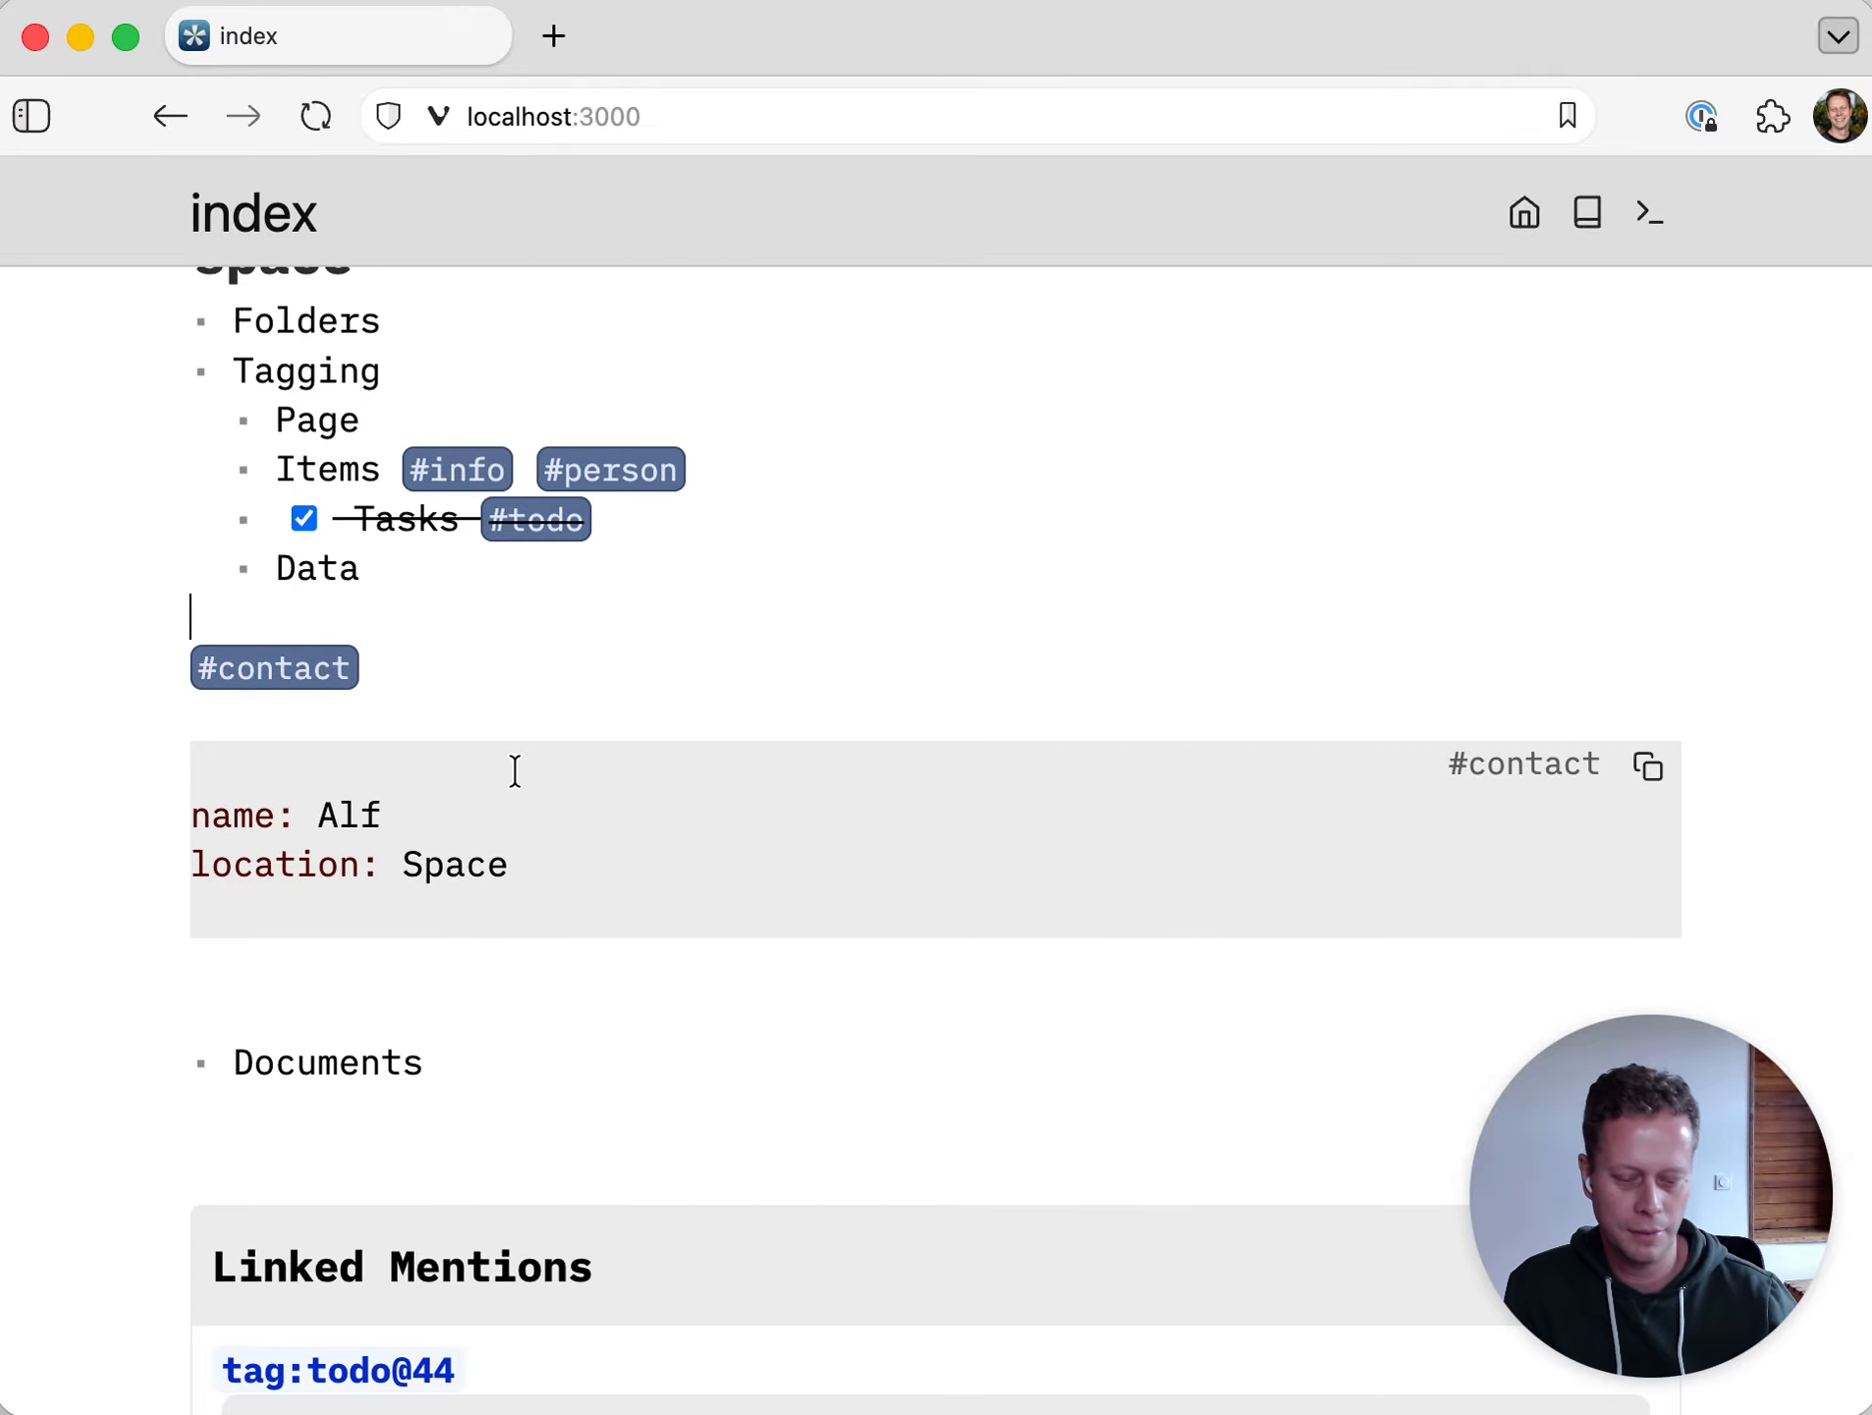
pyautogui.press('Up')
pyautogui.press('Down')
pyautogui.hotkey('shift', 'Down')
pyautogui.hotkey('shift', 'Down')
pyautogui.hotkey('shift', 'Down')
pyautogui.hotkey('shift', 'Down')
pyautogui.hotkey('shift', 'Down')
pyautogui.hotkey('shift', 'Down')
pyautogui.hotkey('shift', 'Down')
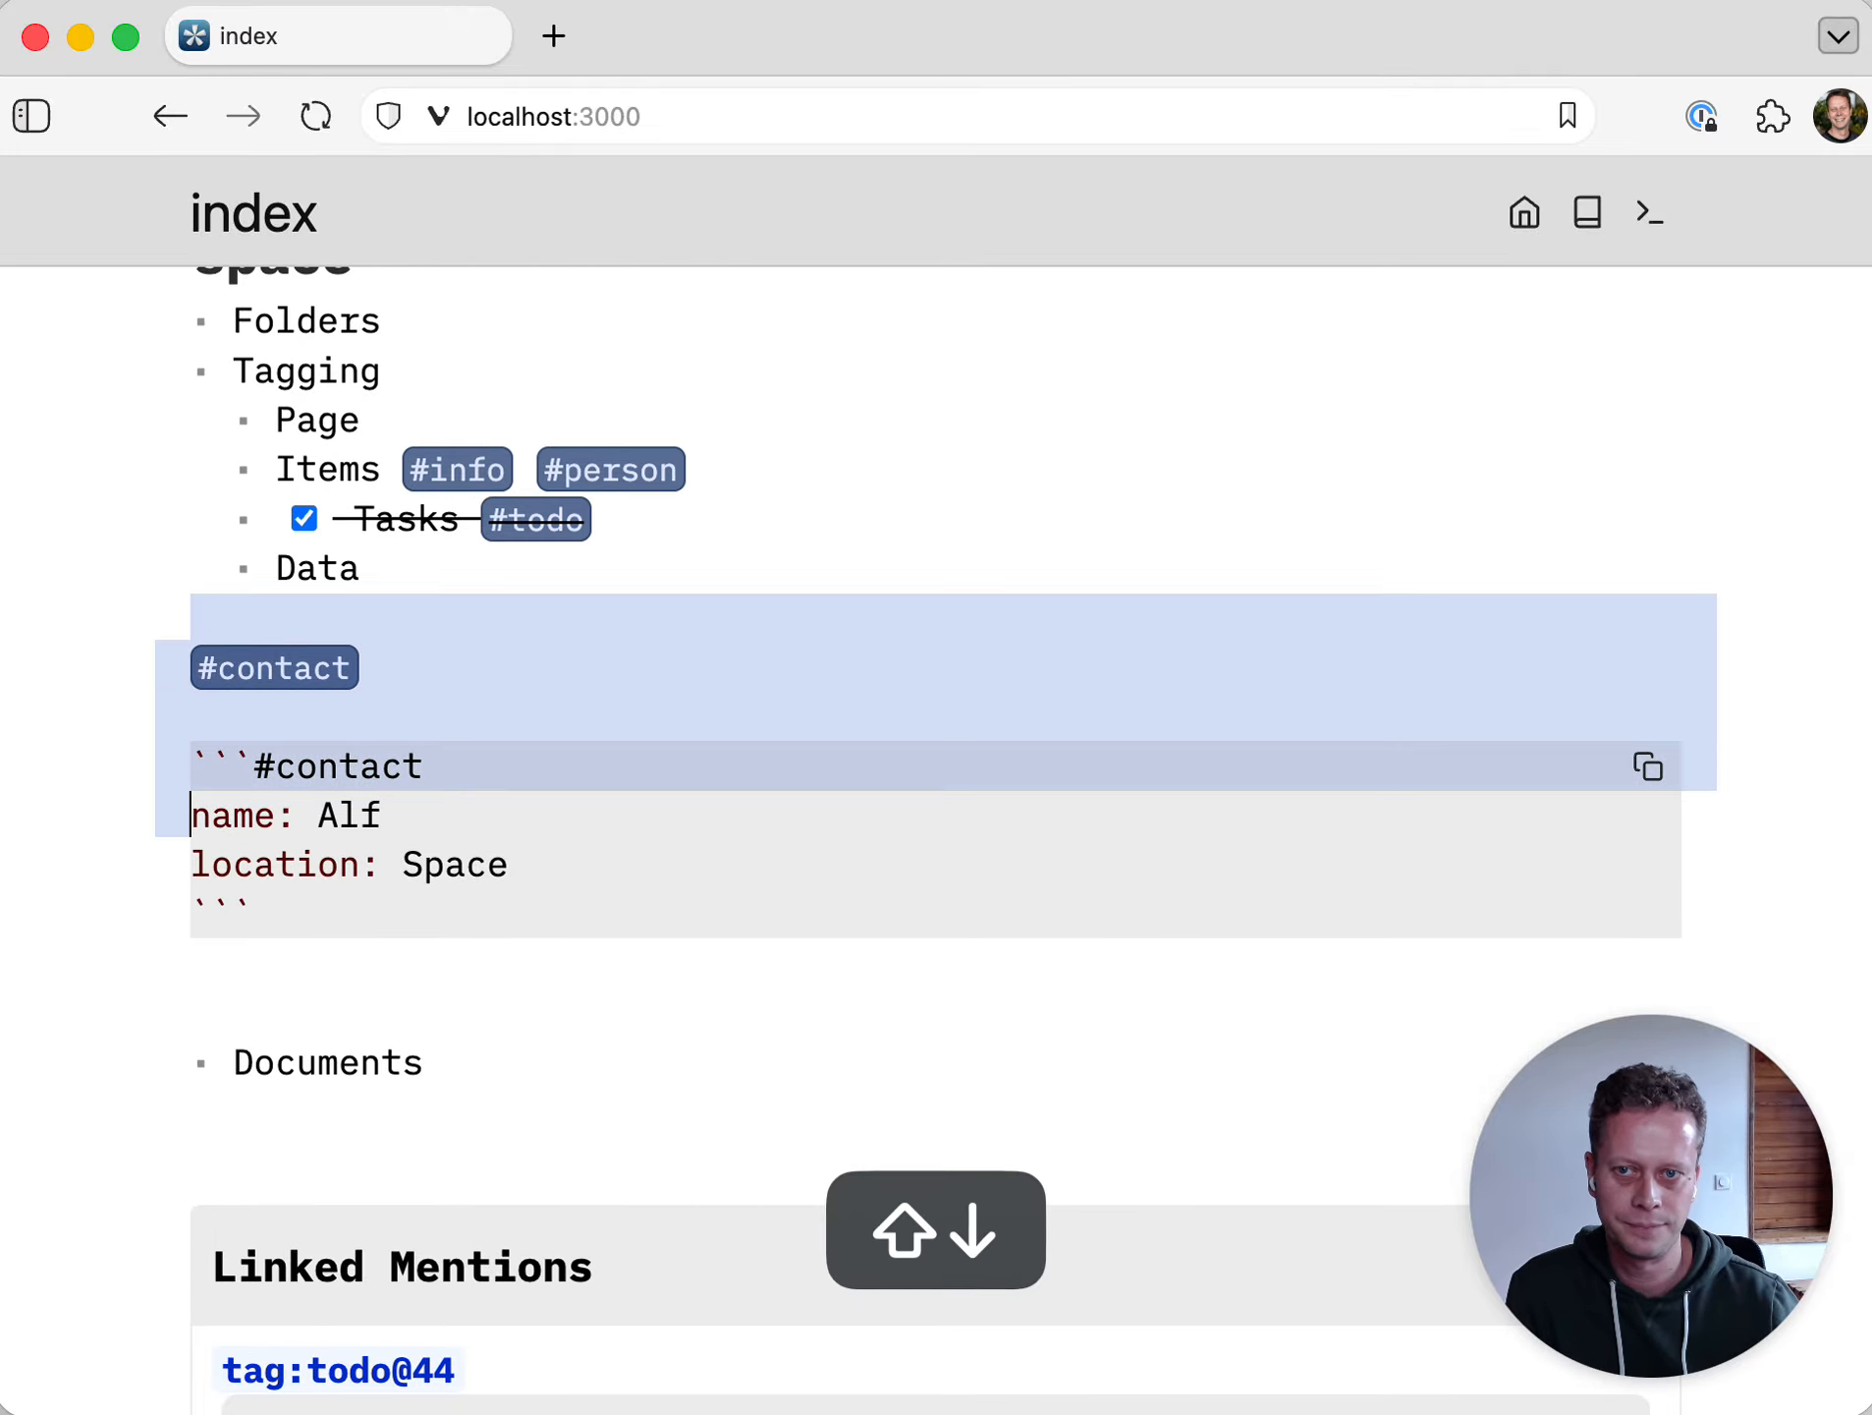
pyautogui.press('Delete')
pyautogui.press('BackSpace')
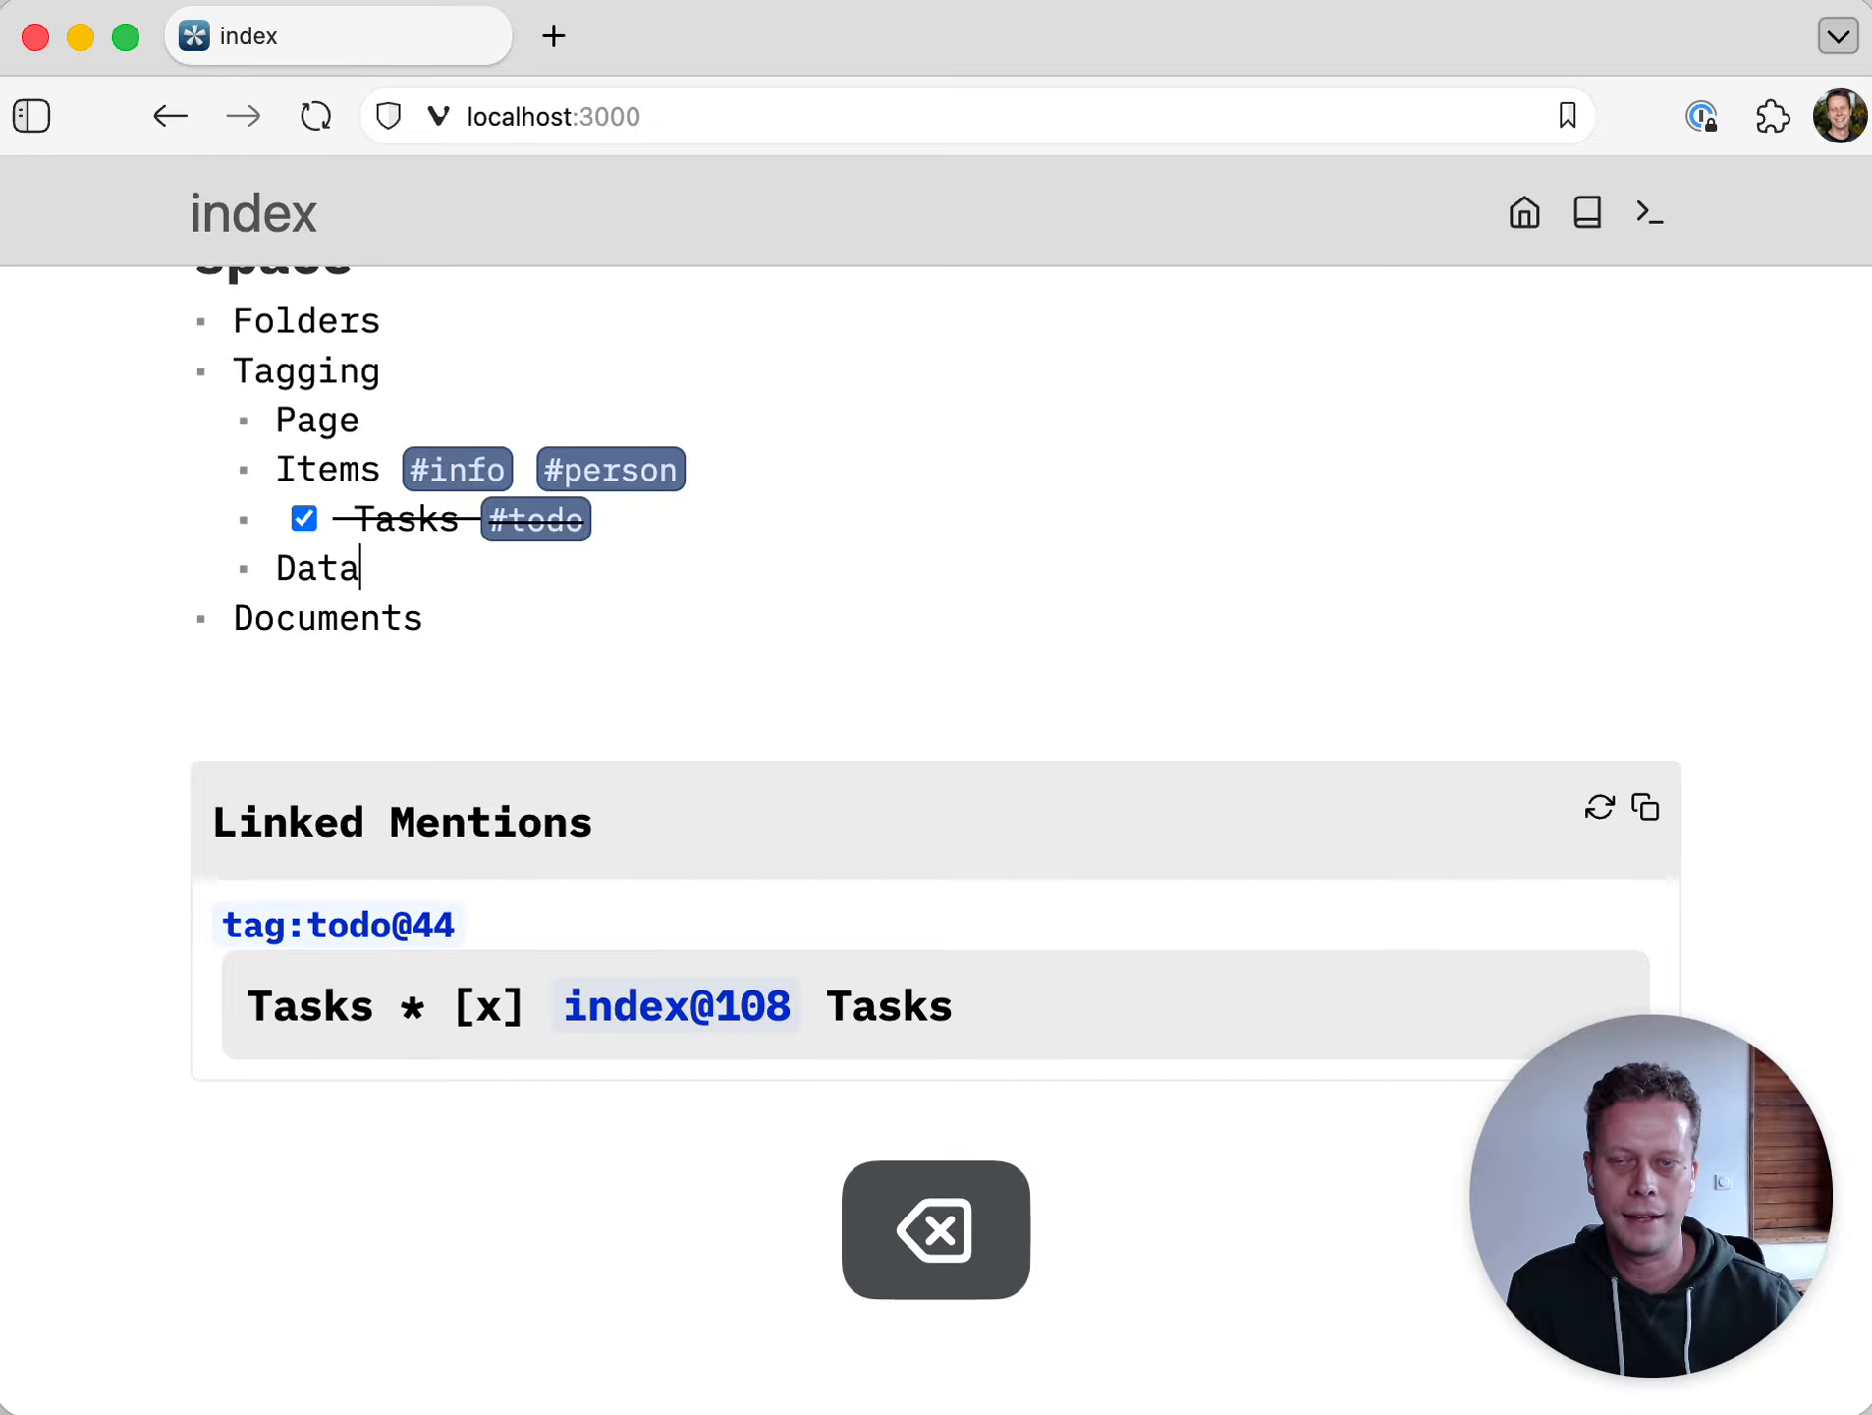
# - Add an empty paragraph below the Documents entry, ending the bullet list
pyautogui.click(440, 757)
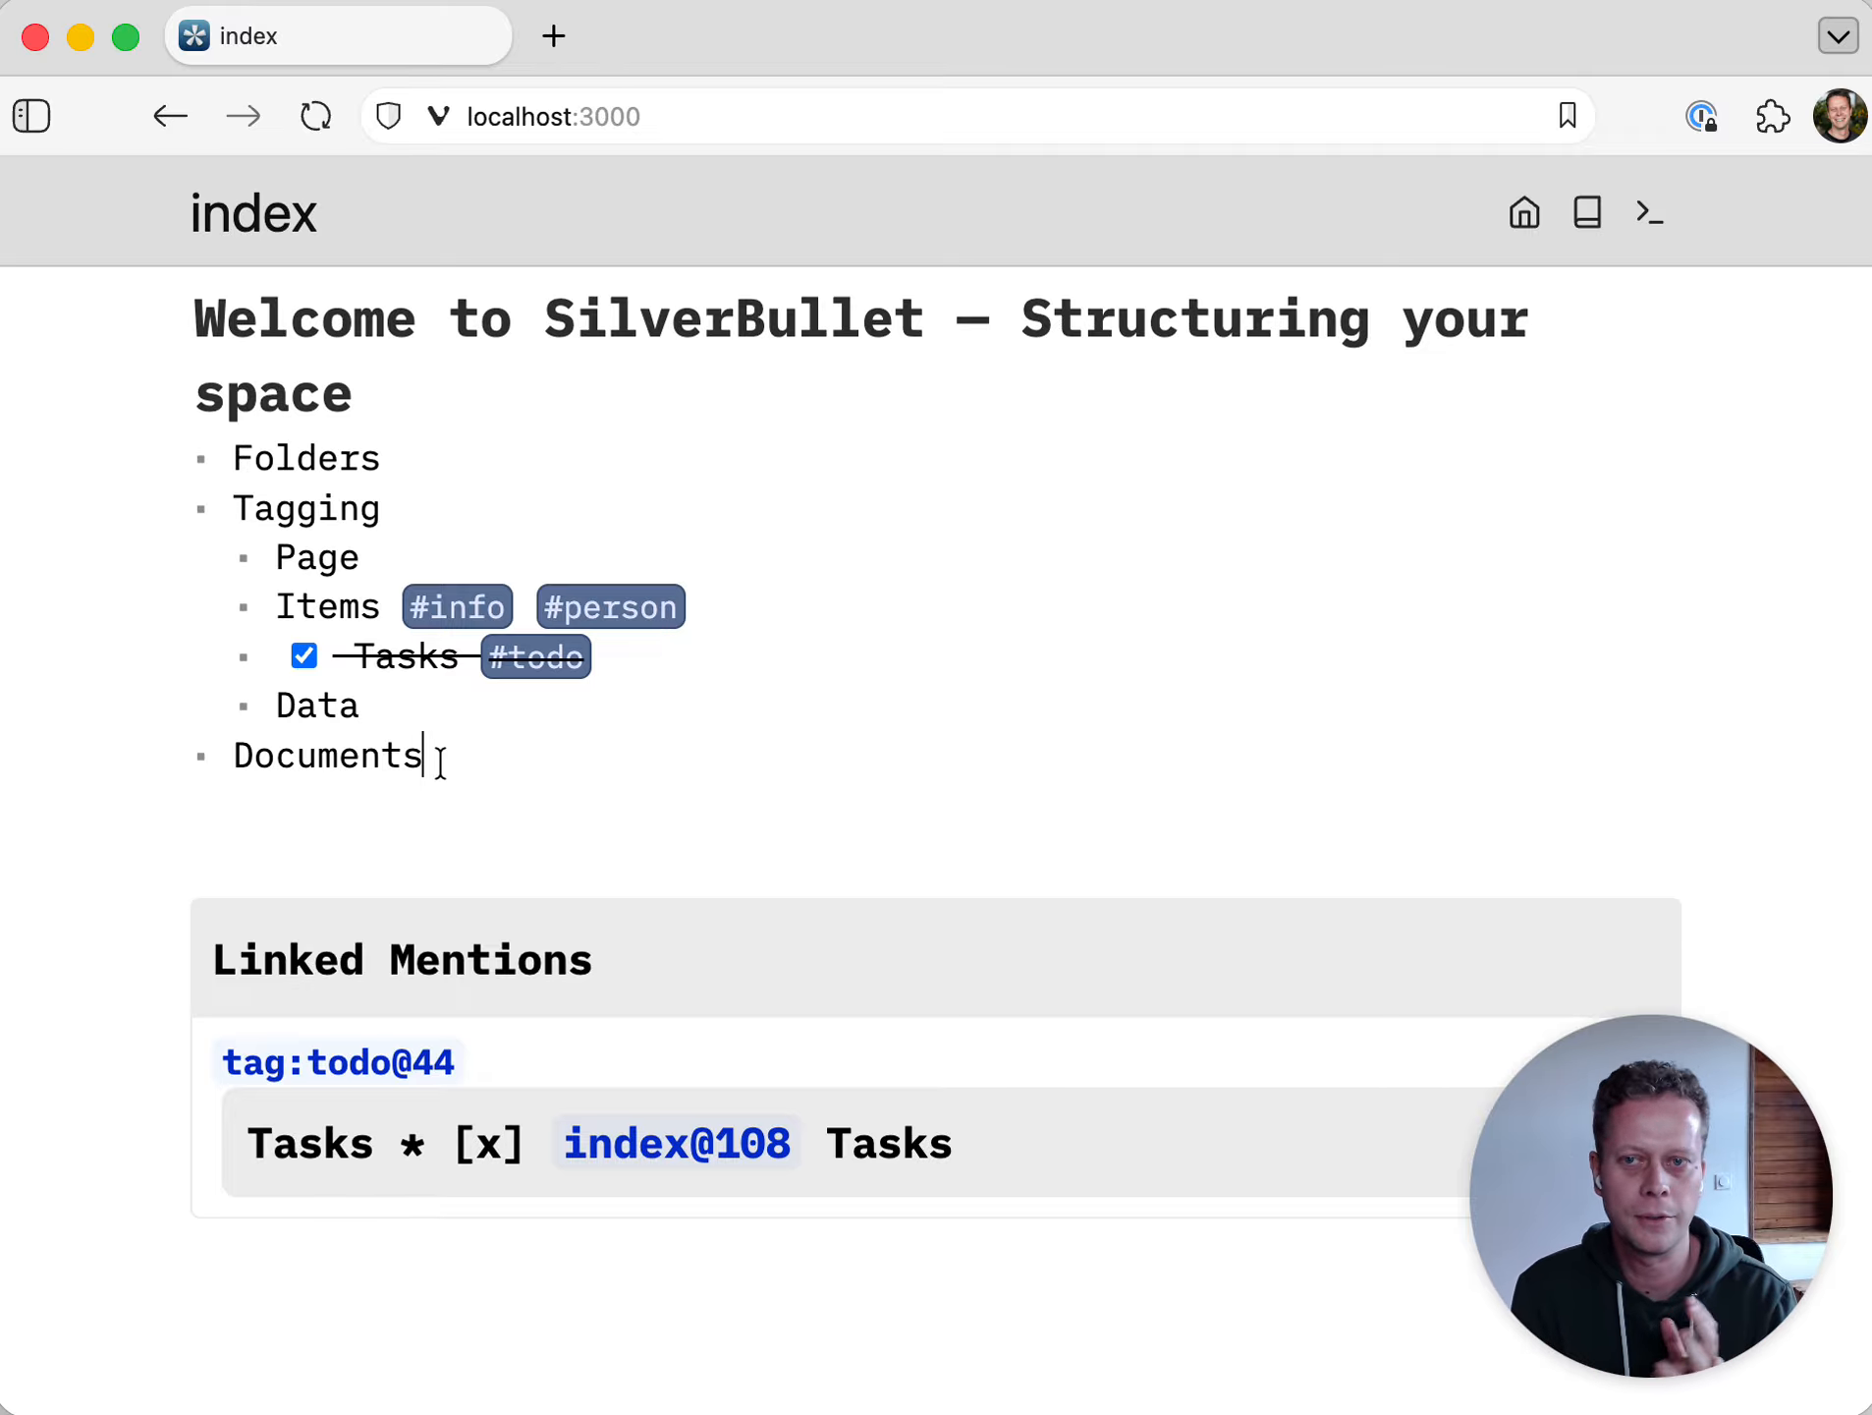
pyautogui.press('Return')
pyautogui.press('Return')
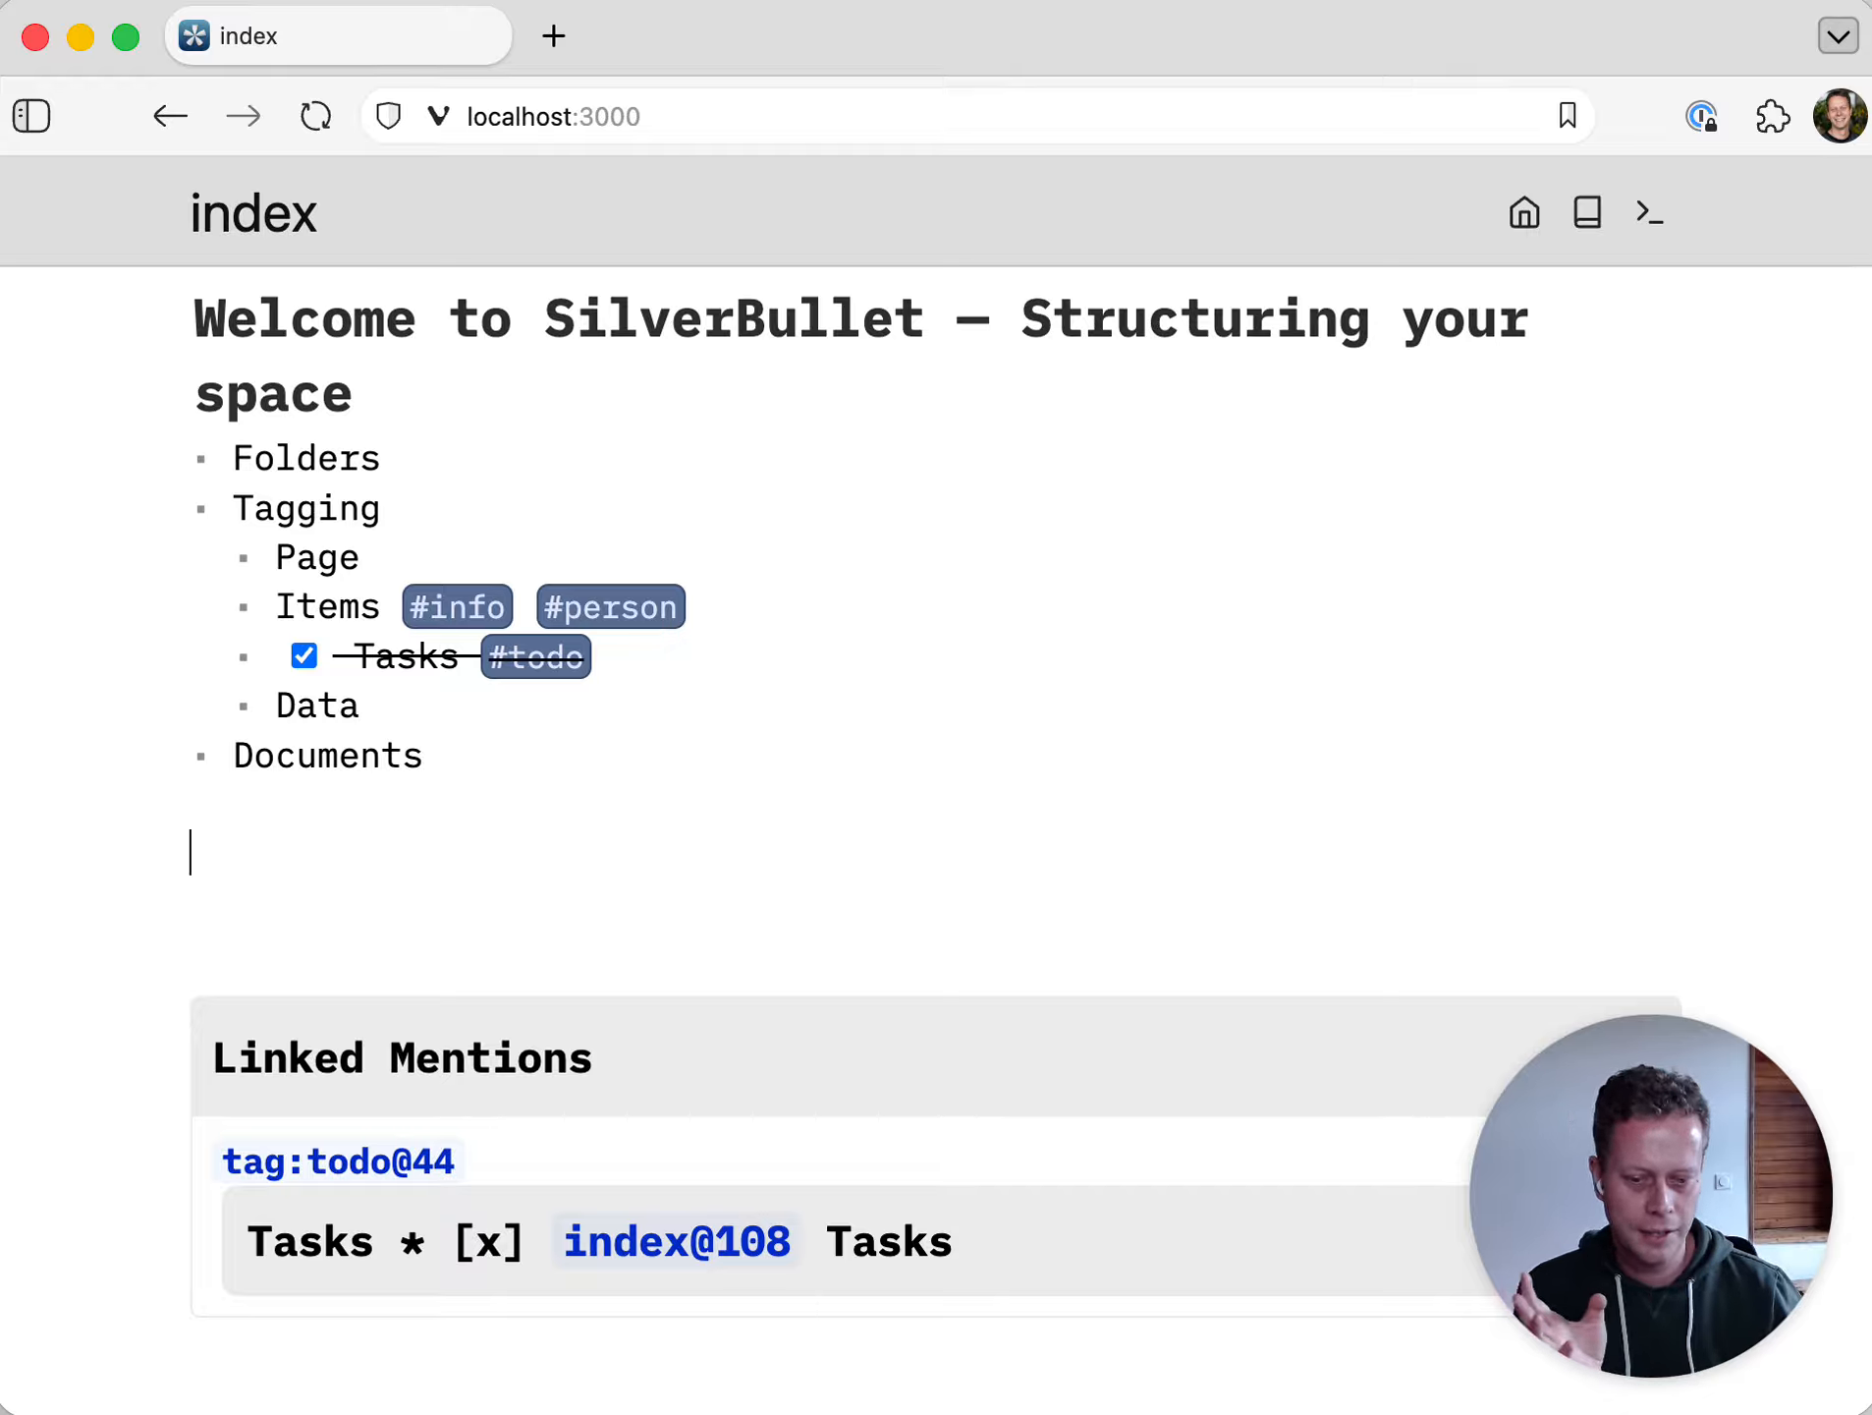
pyautogui.press('super+Tab')
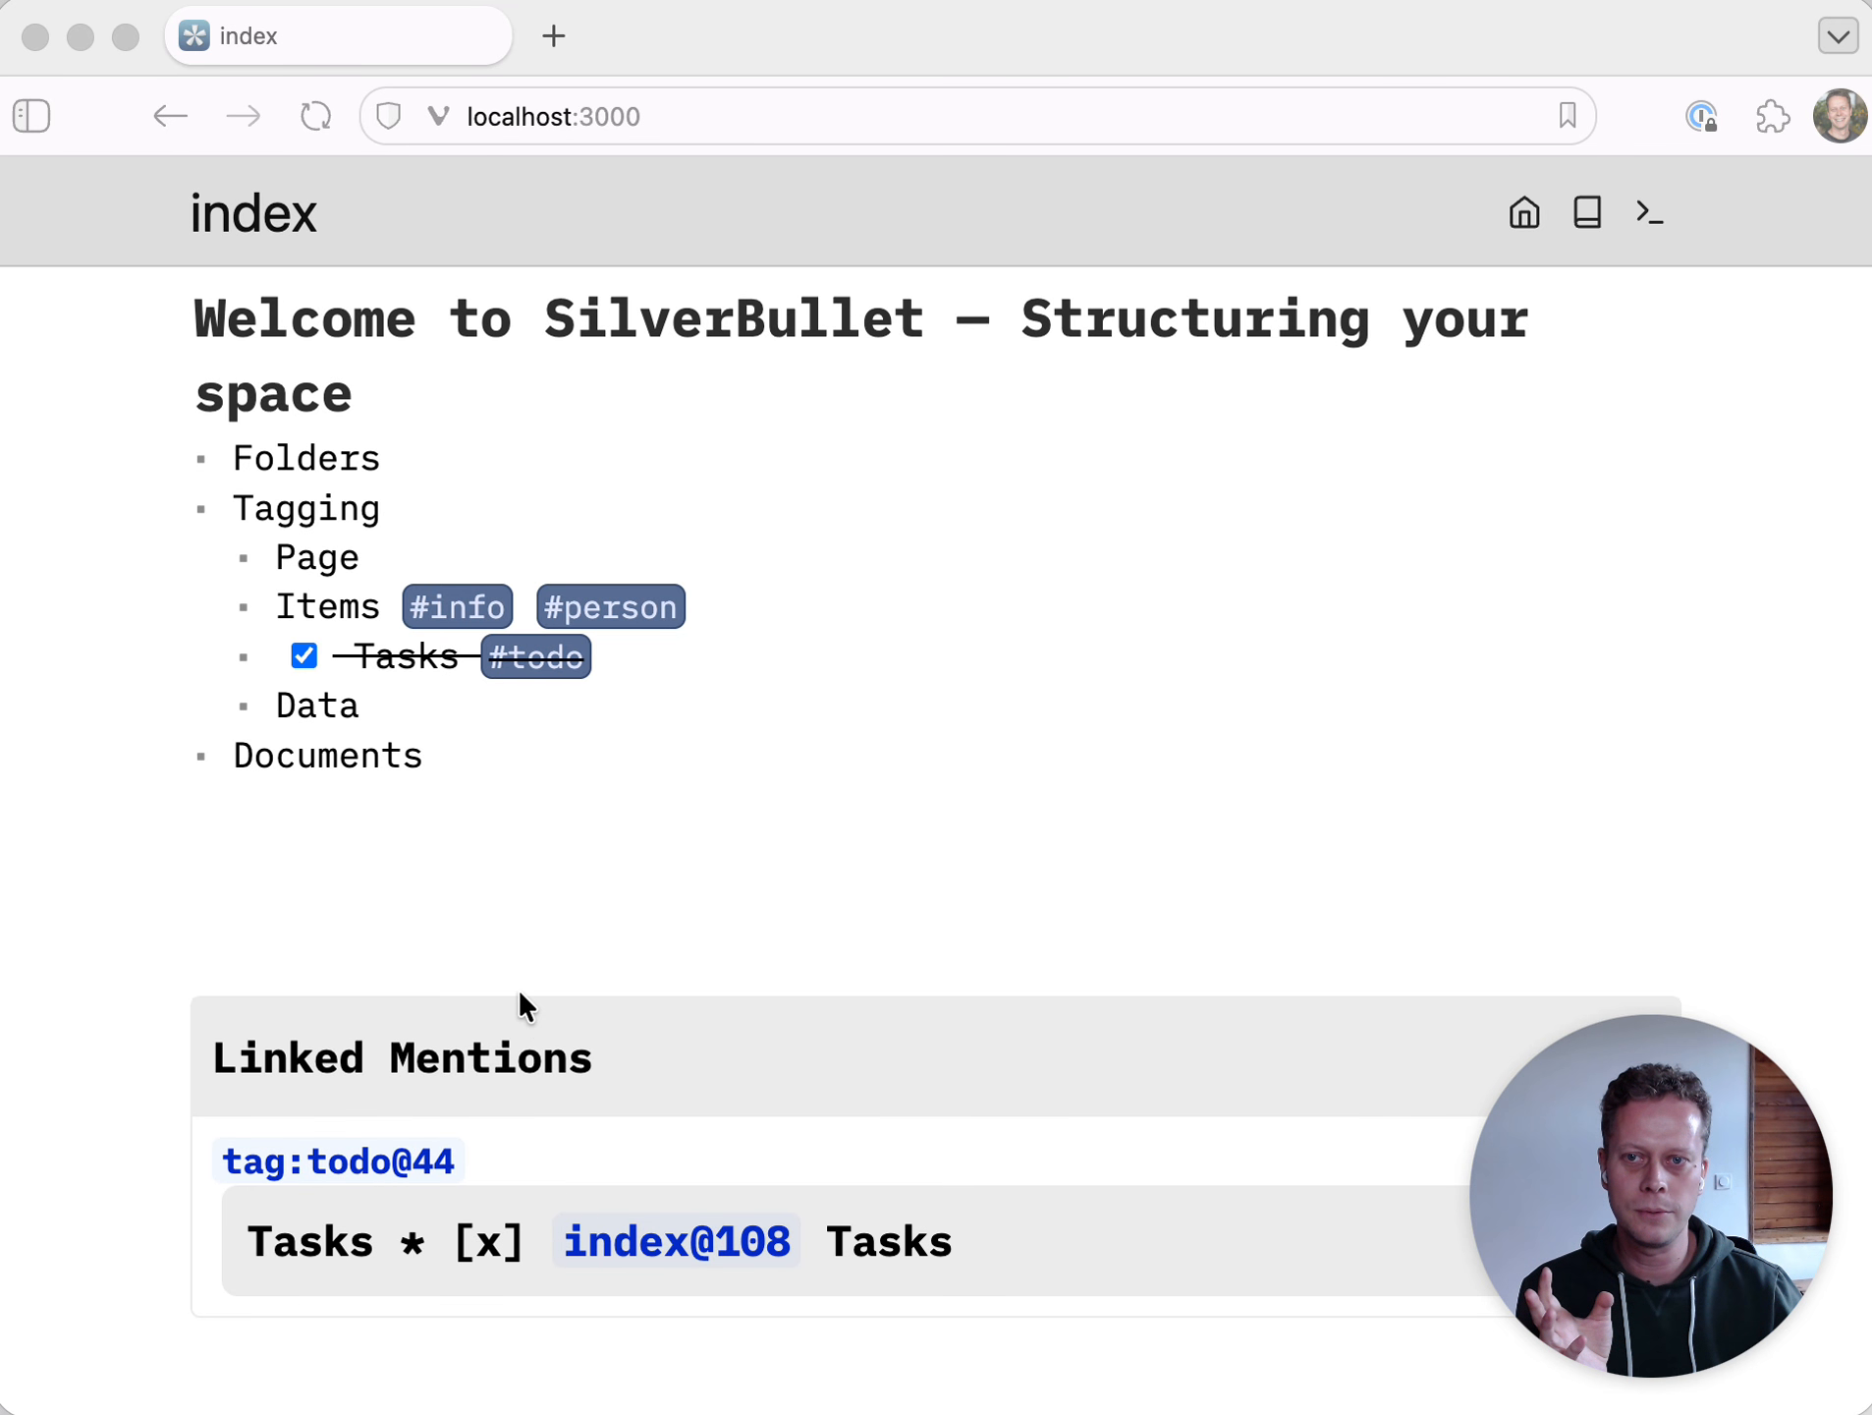
pyautogui.click(460, 847)
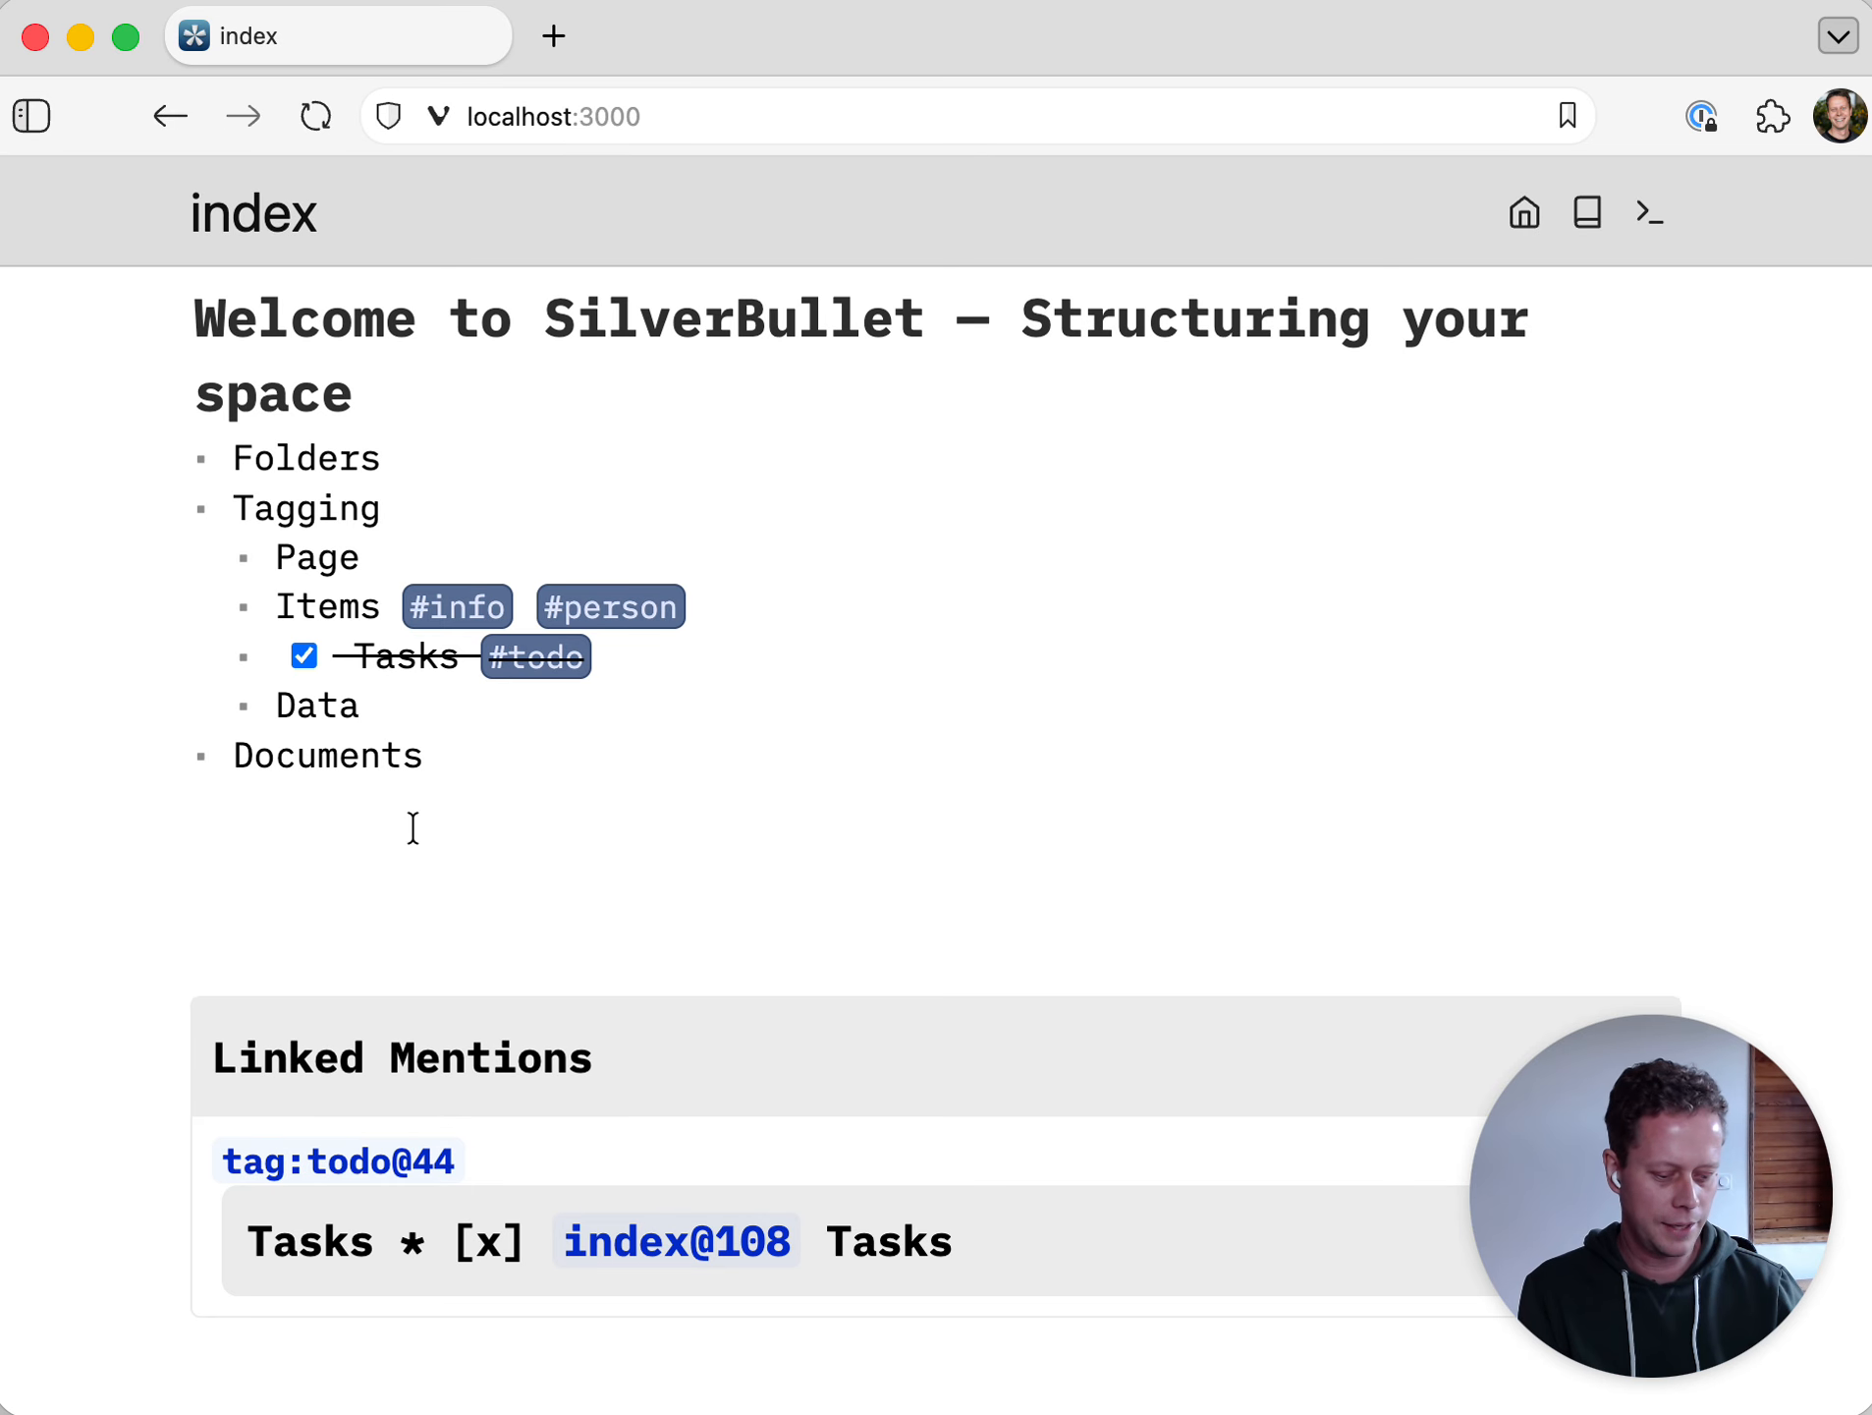
# - Search the available commands for the file upload command and close the list without running it
pyautogui.press('super+slash')
pyautogui.write('uplo')
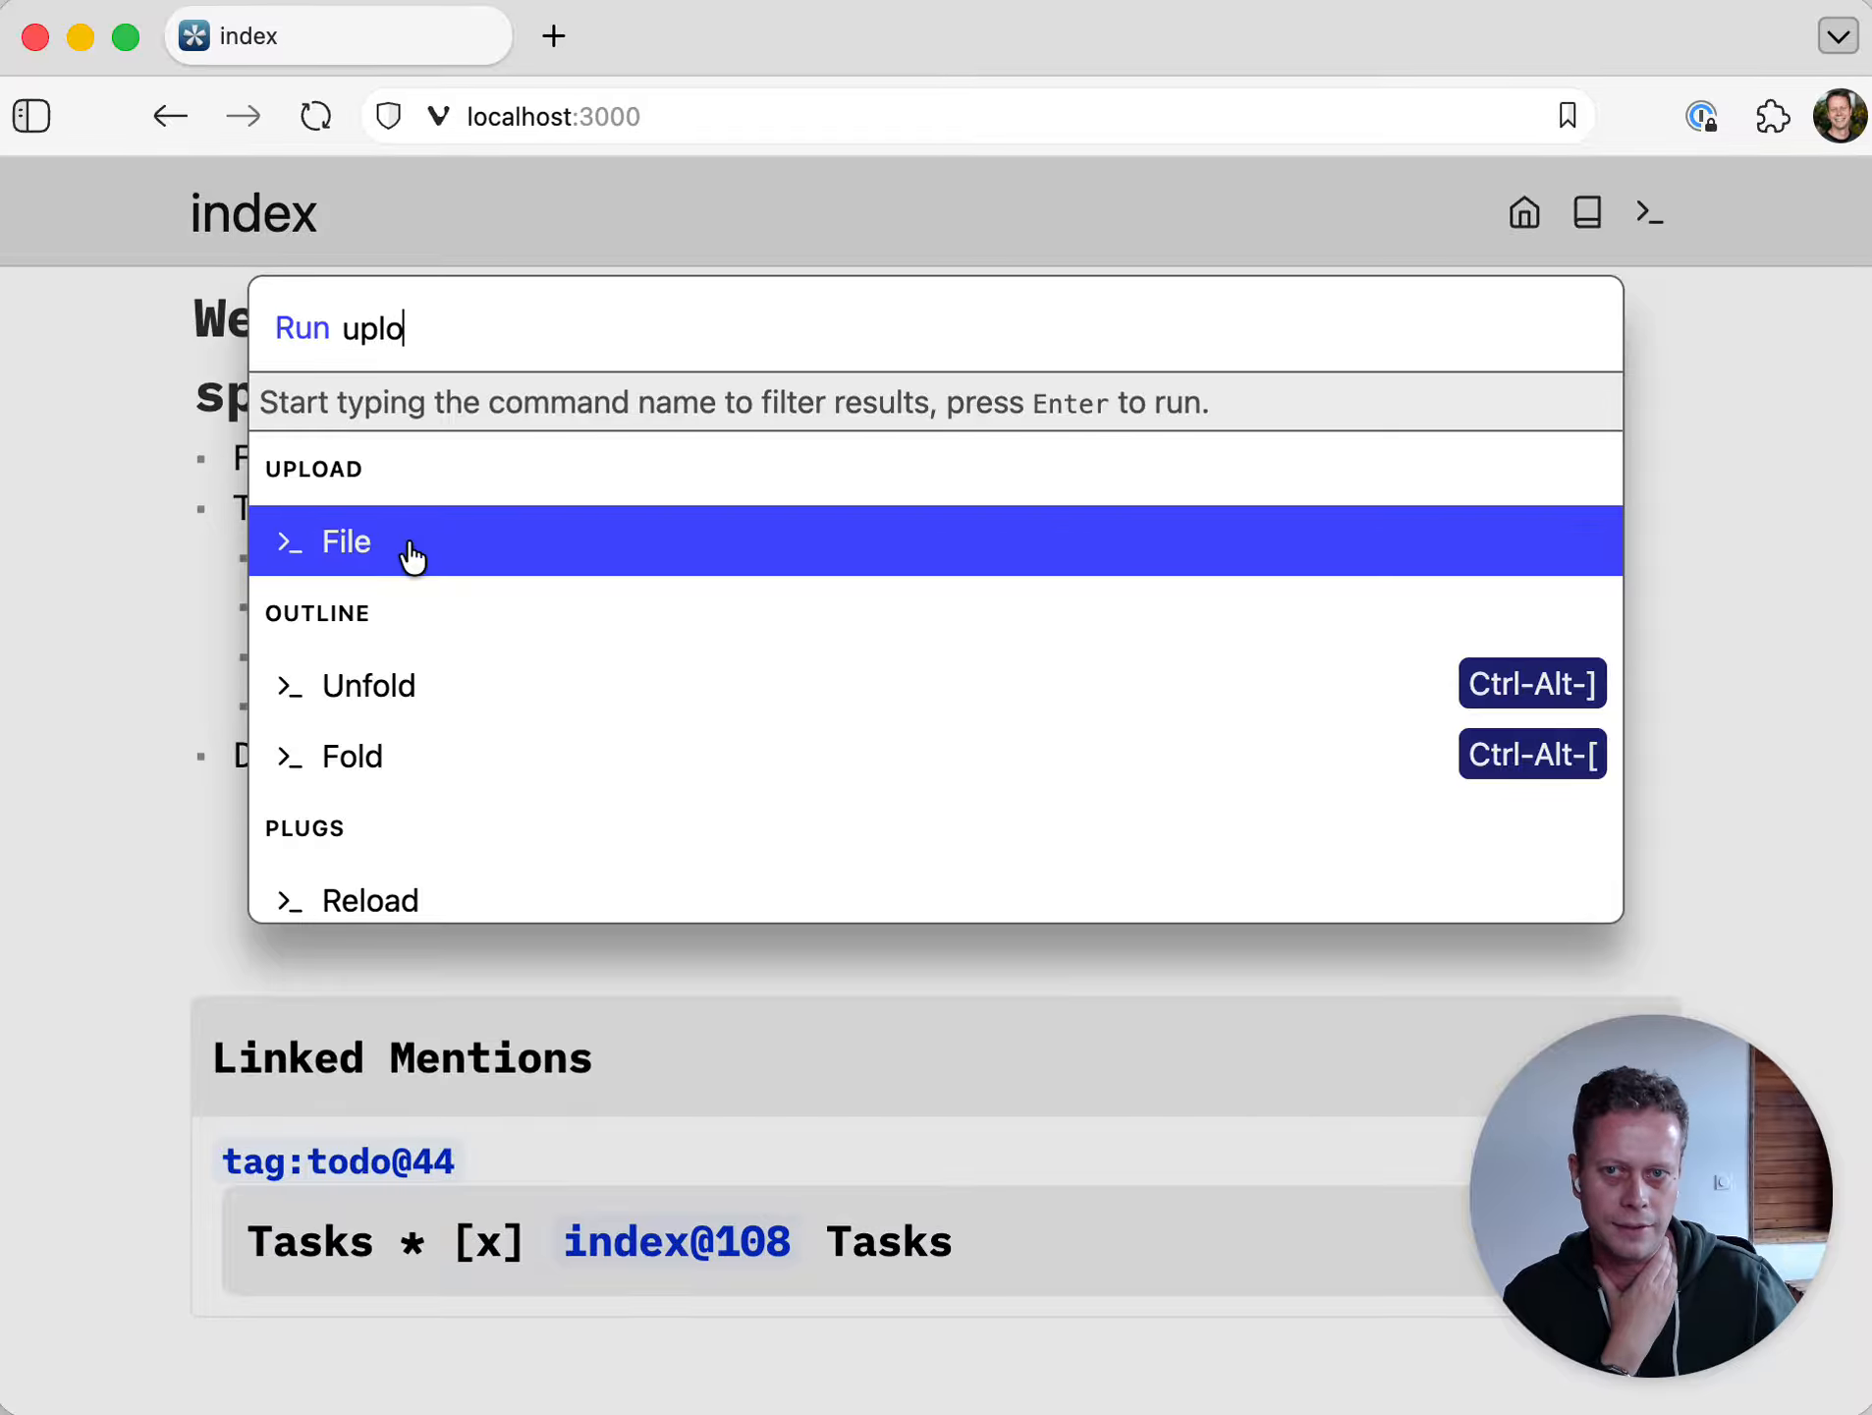
pyautogui.click(494, 975)
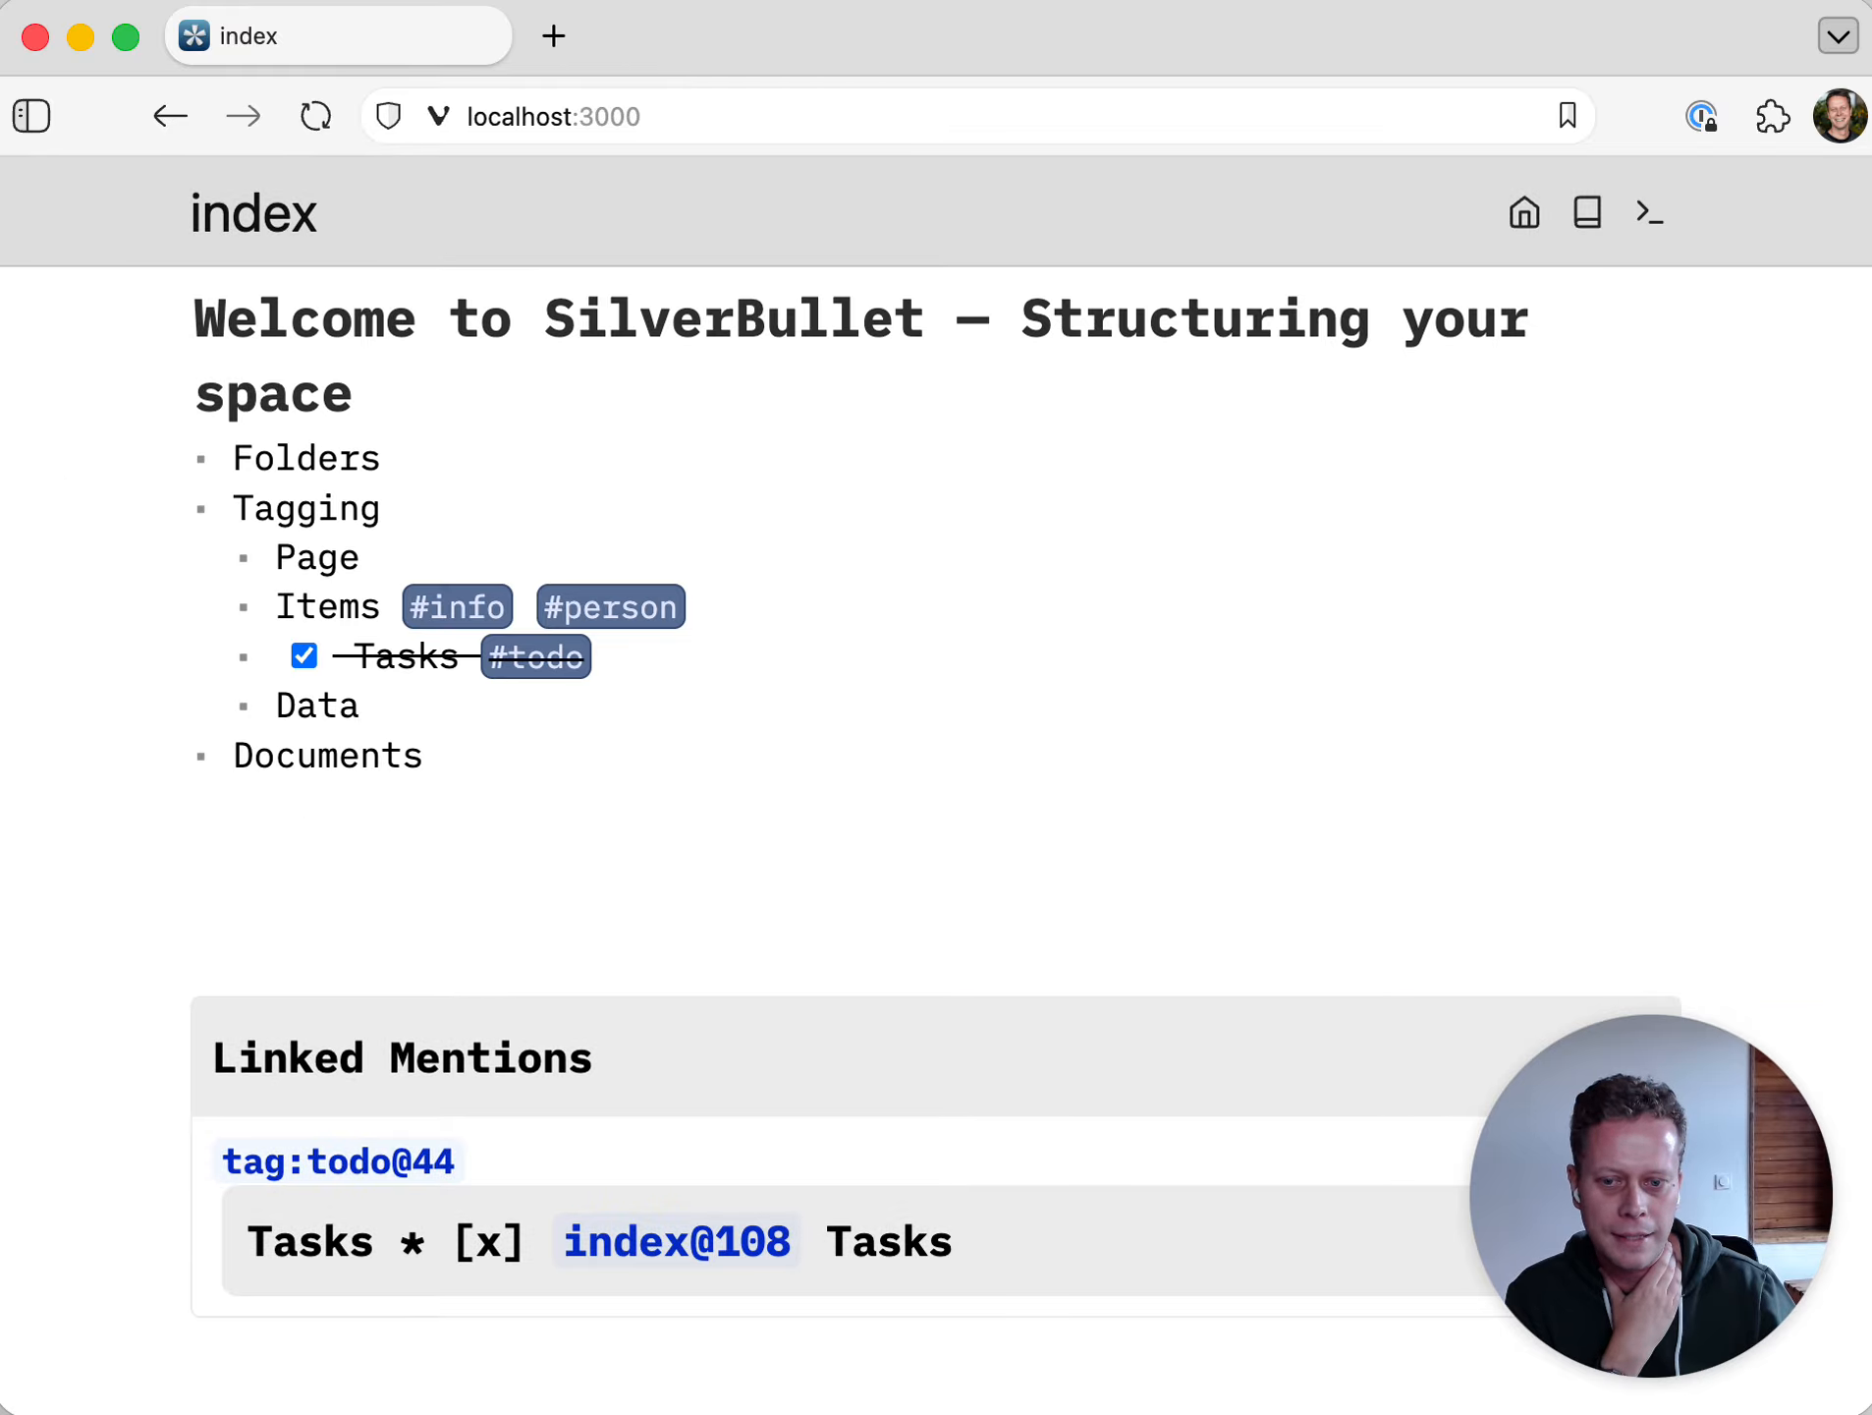
# - Upload Introducing alt.management.pdf under its own name below Documents, and check the linked PDF in a separate browser tab
pyautogui.moveTo(582, 1274); pyautogui.dragTo(491, 847)
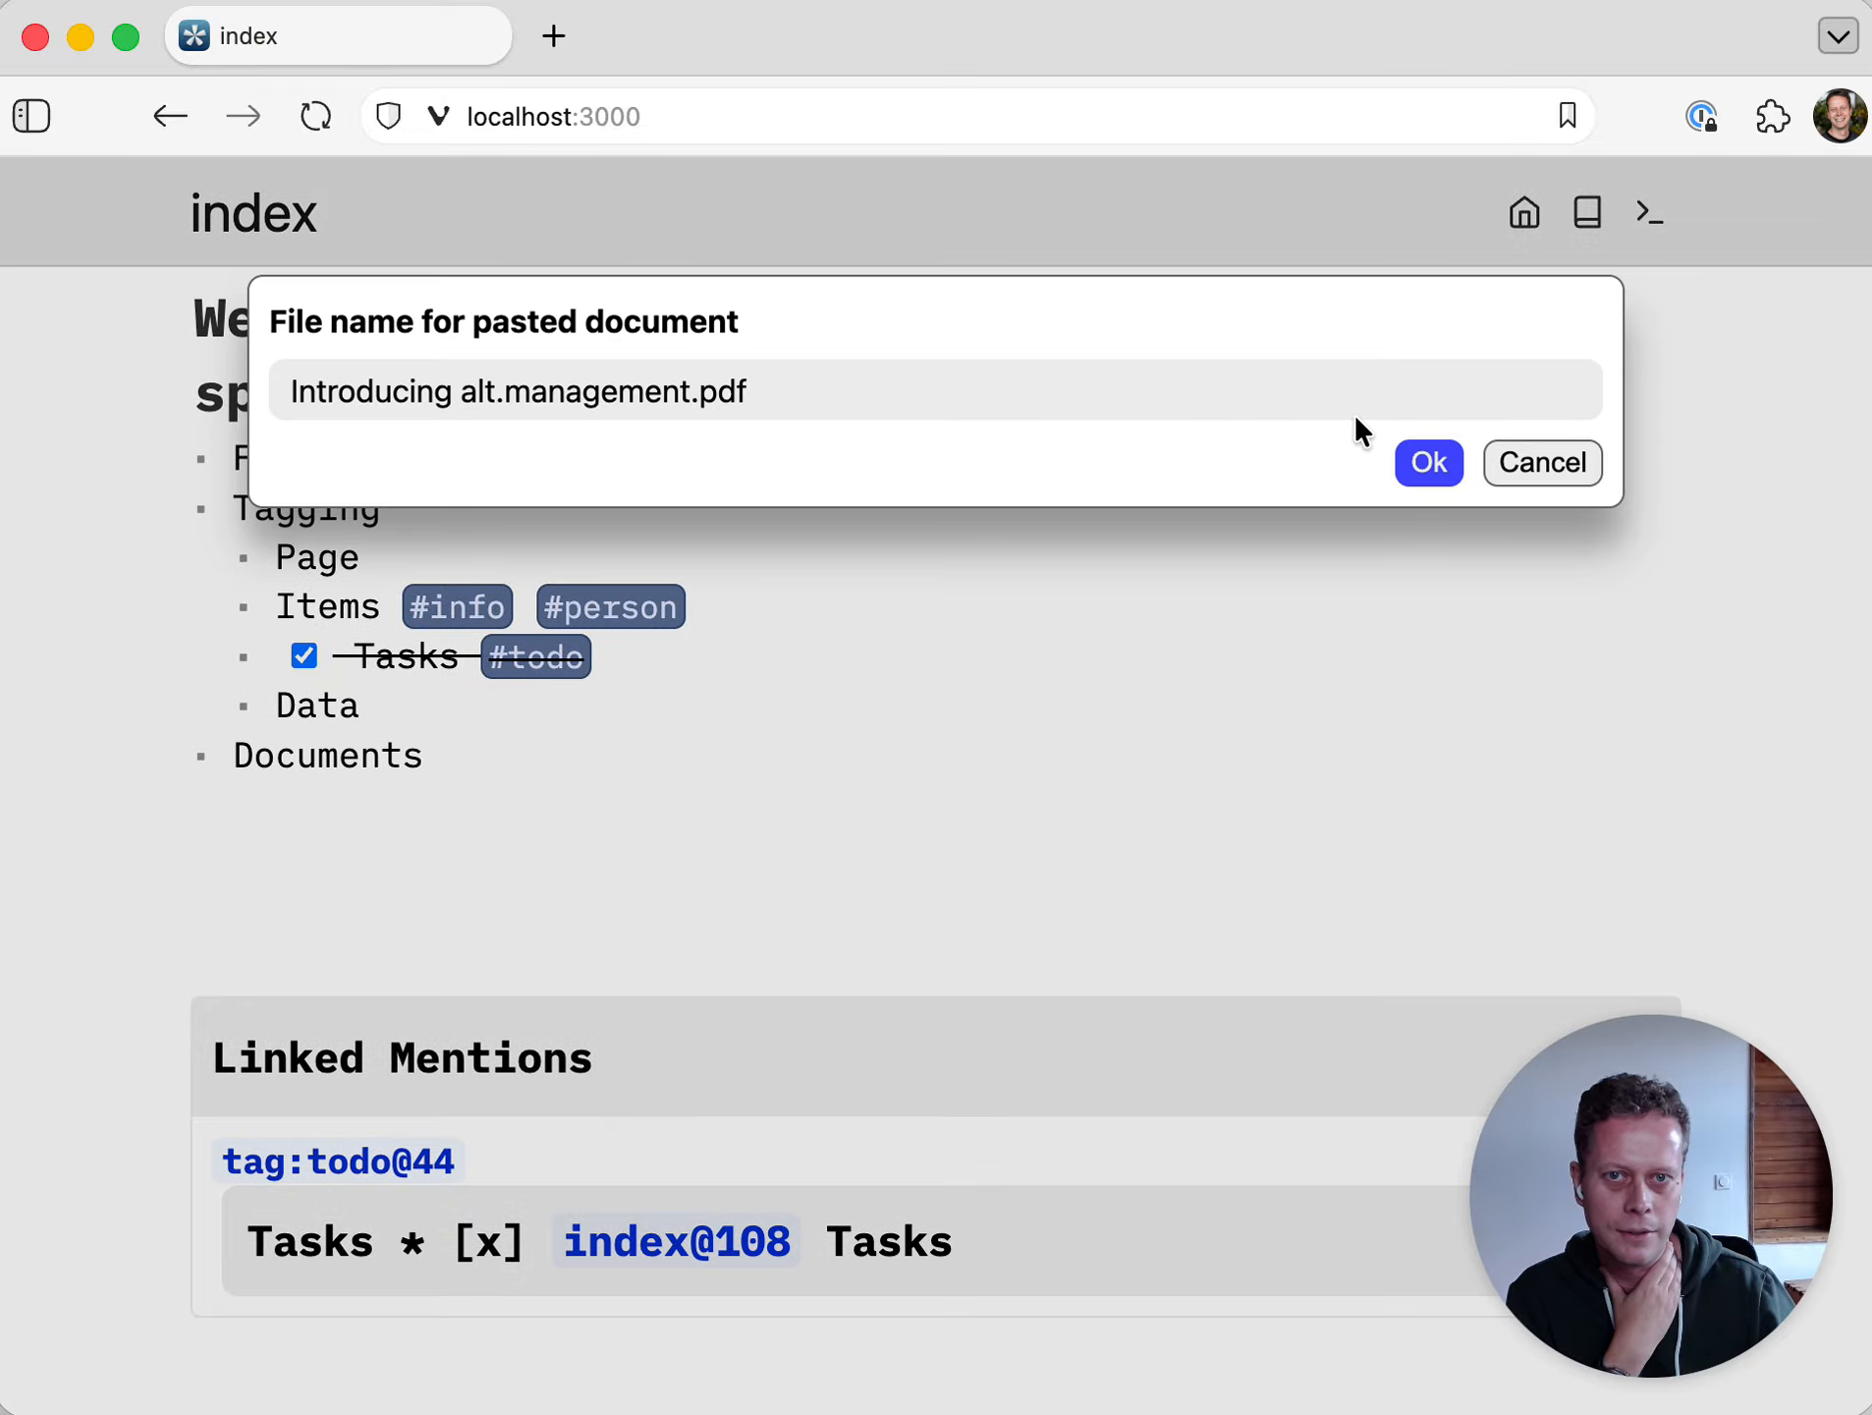
pyautogui.click(1425, 463)
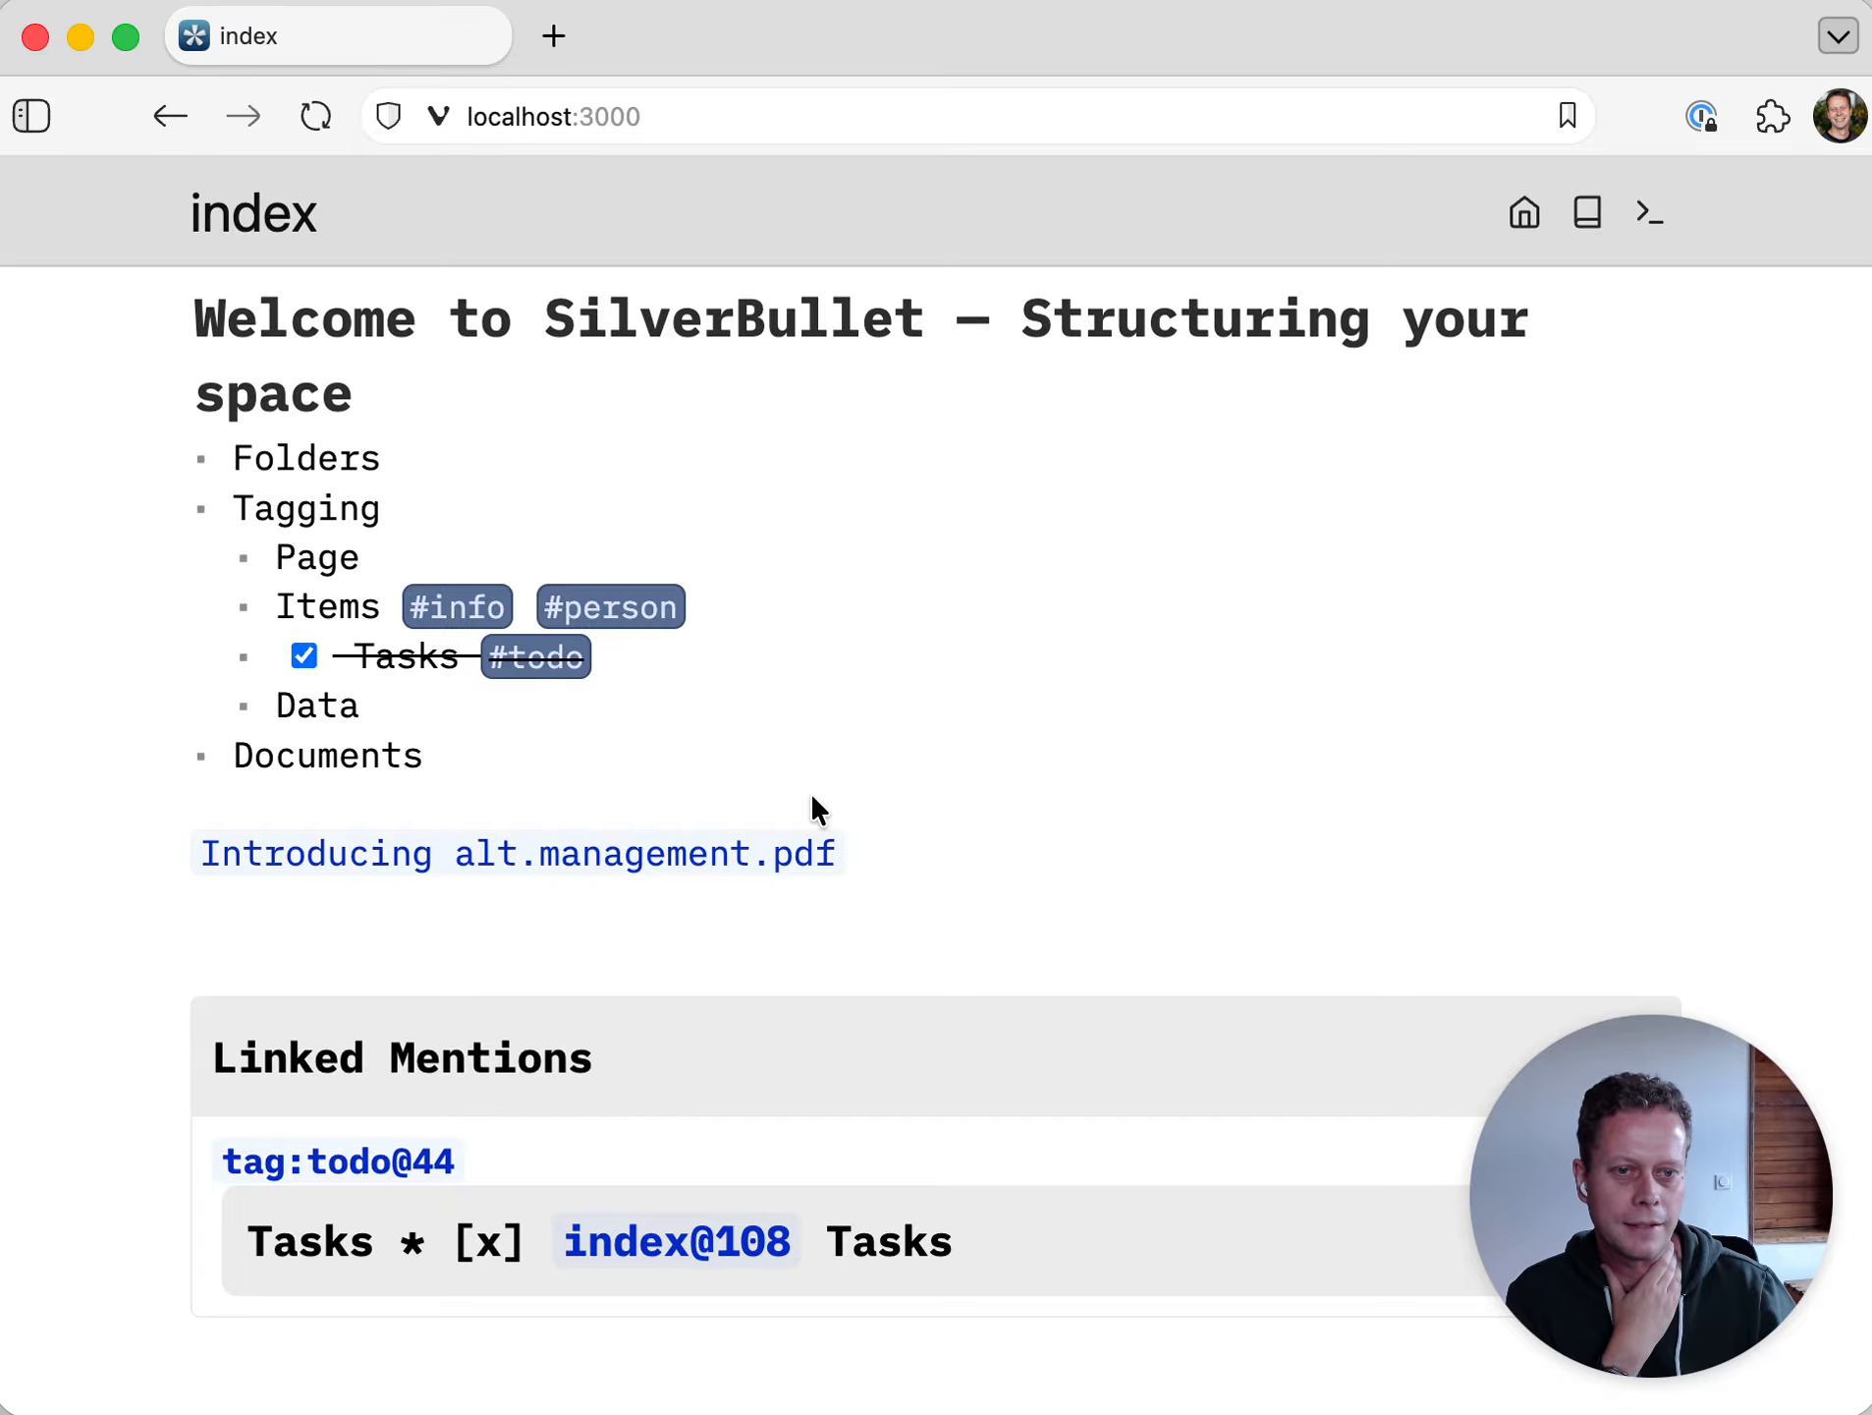
pyautogui.click(752, 854)
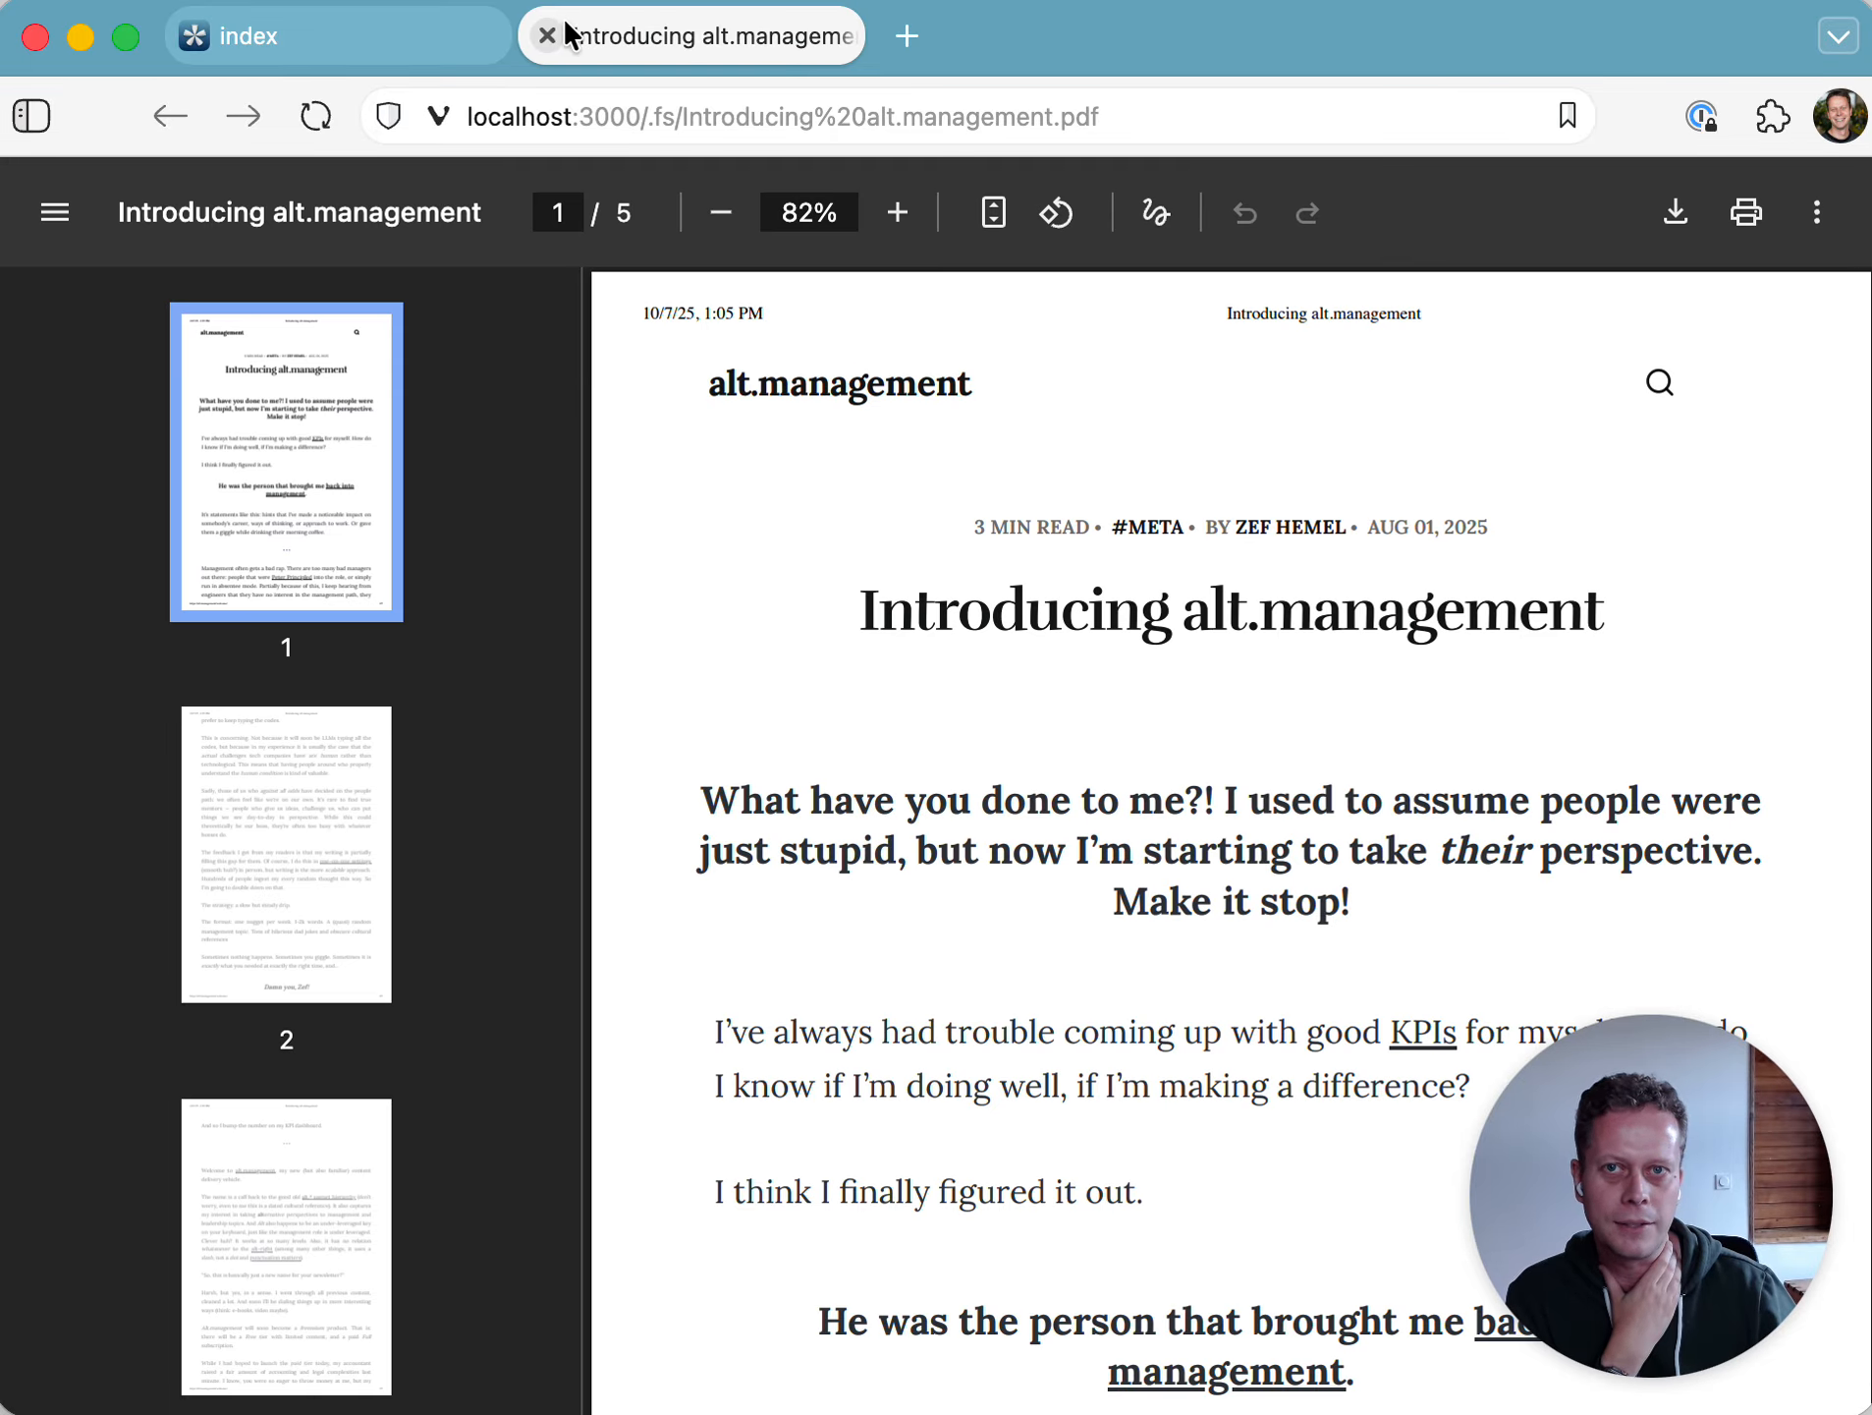
pyautogui.click(547, 37)
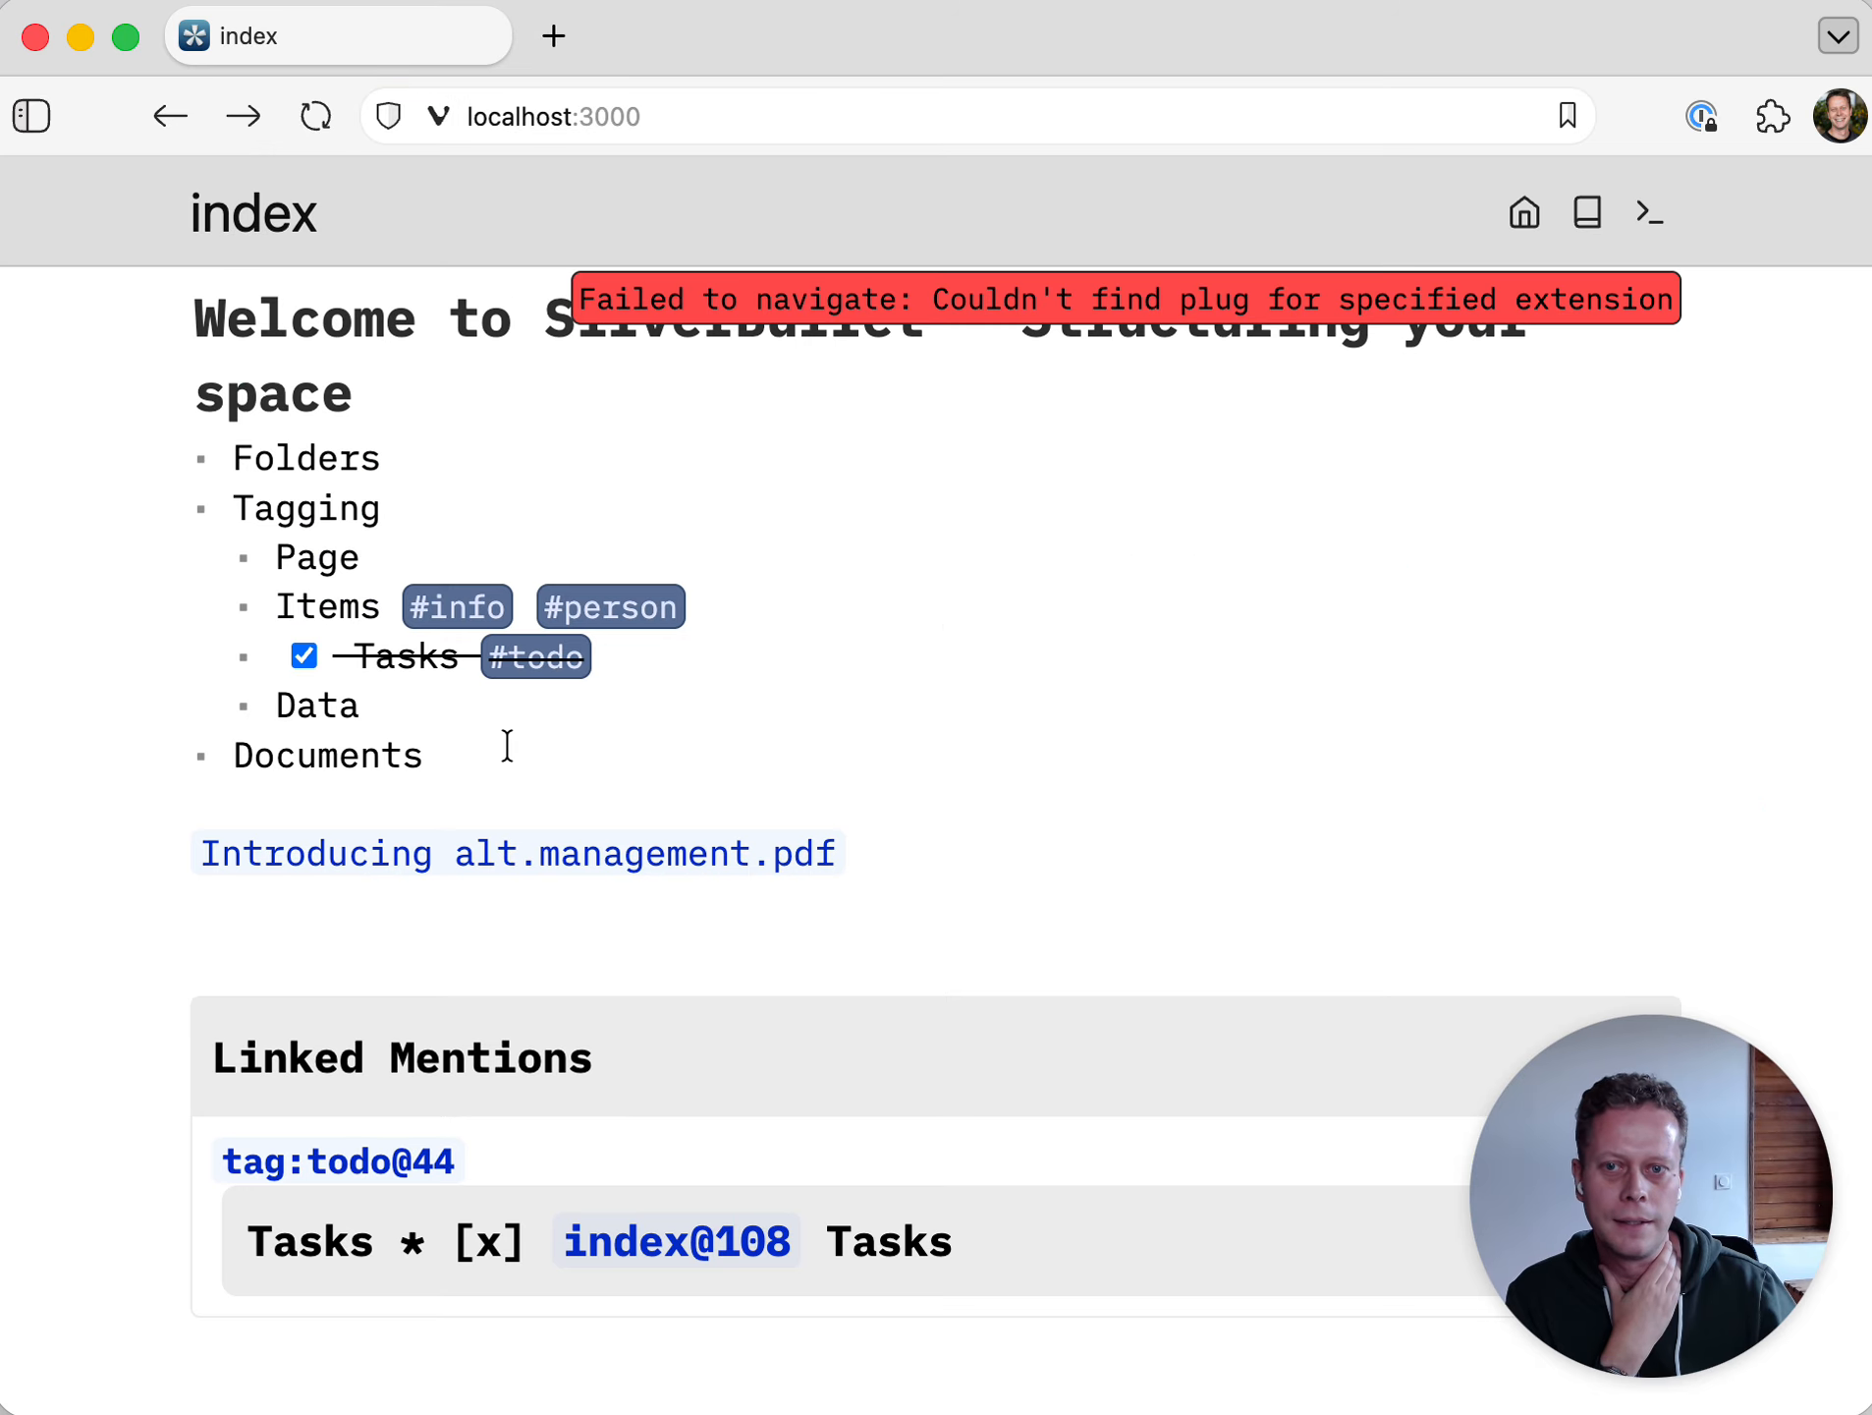
# - Turn the PDF link into an inline preview by prefixing it with an exclamation mark, and browse the embedded document
pyautogui.press('Down')
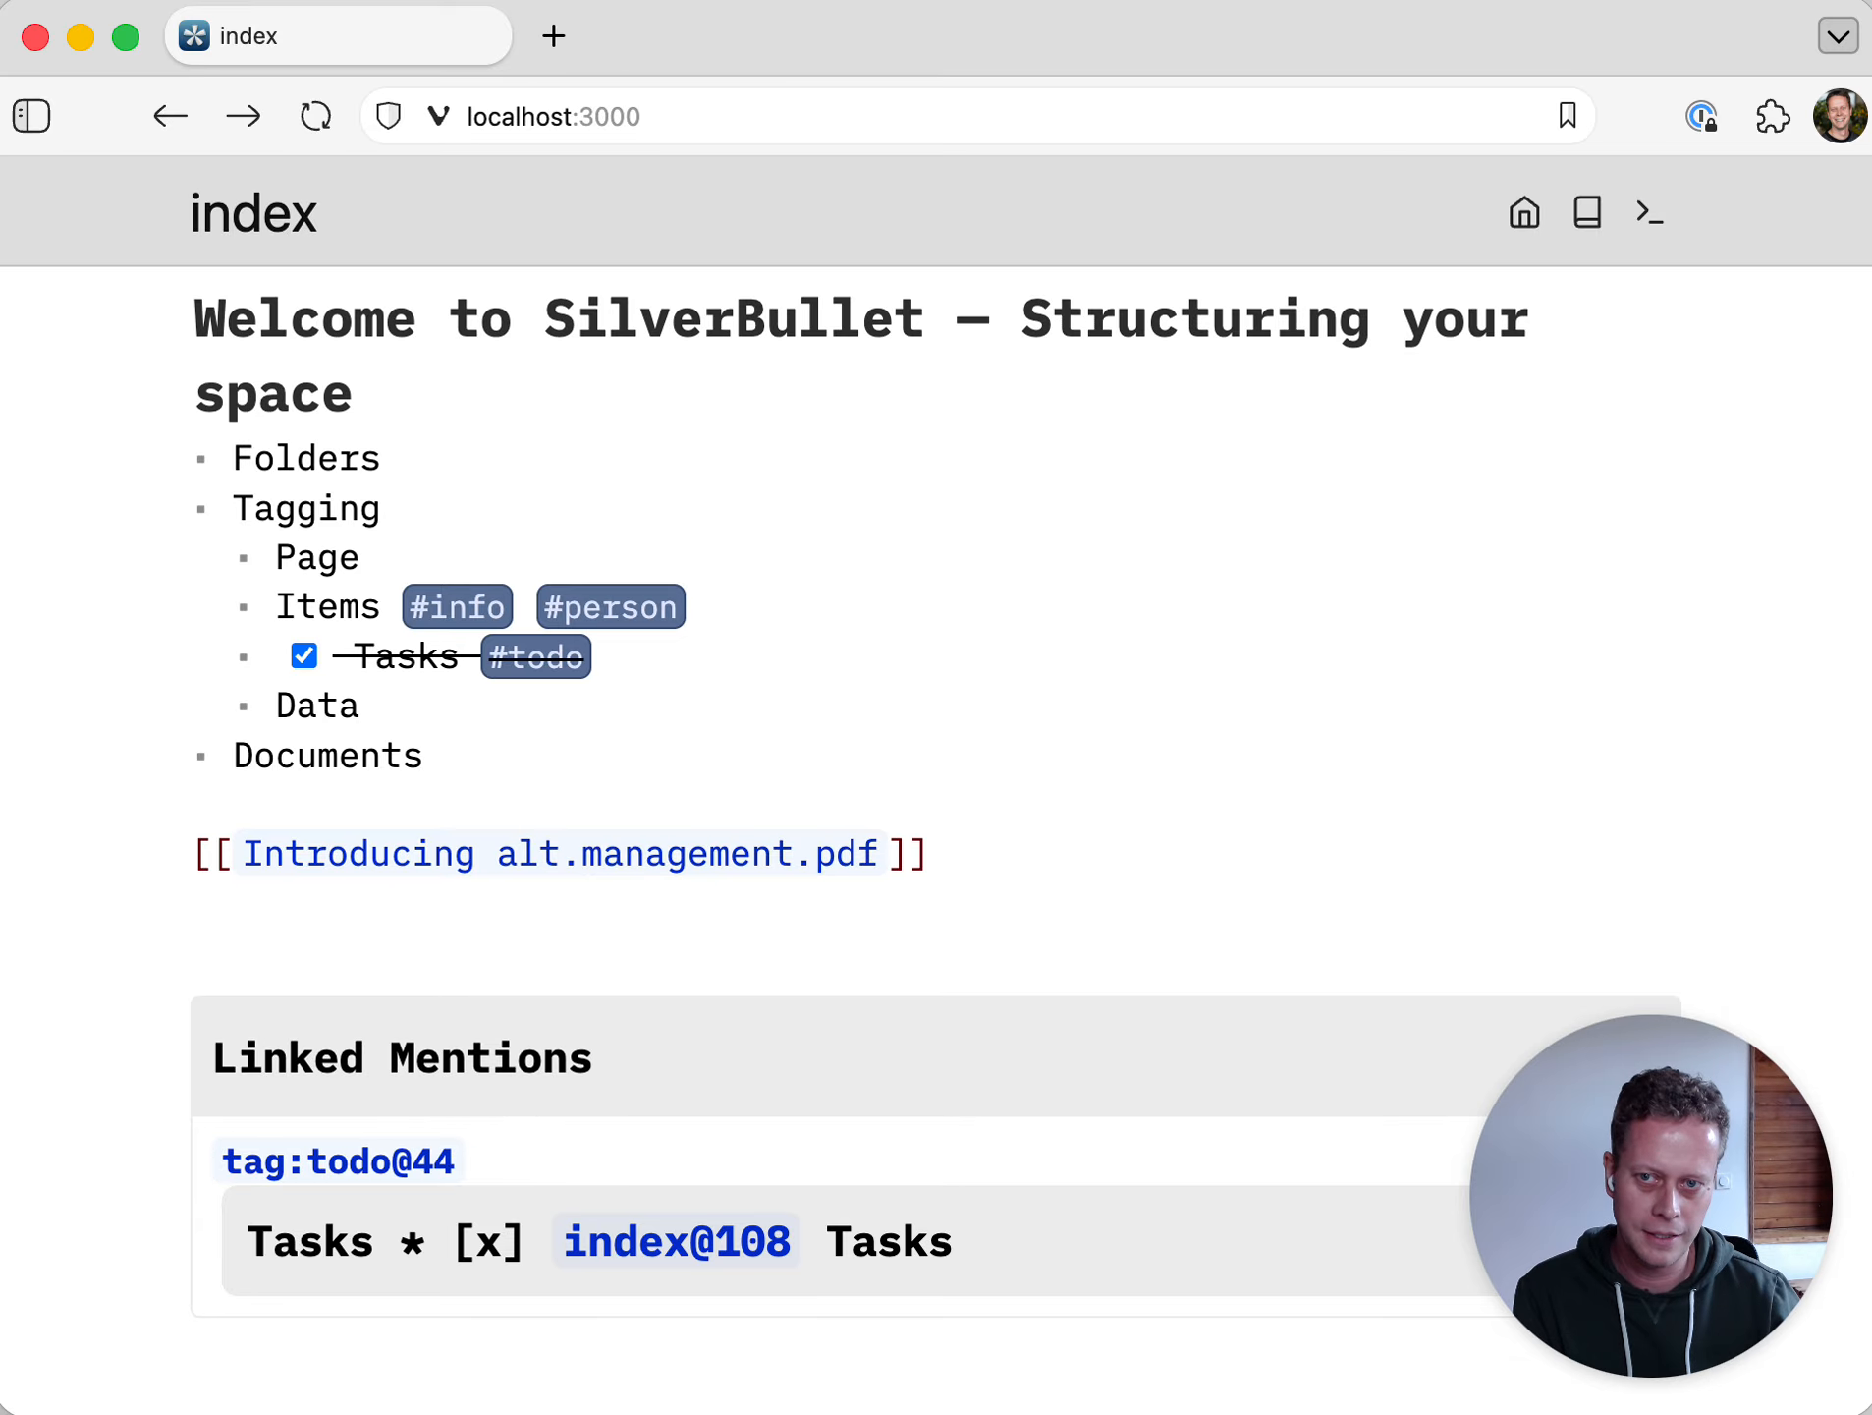
pyautogui.write('!')
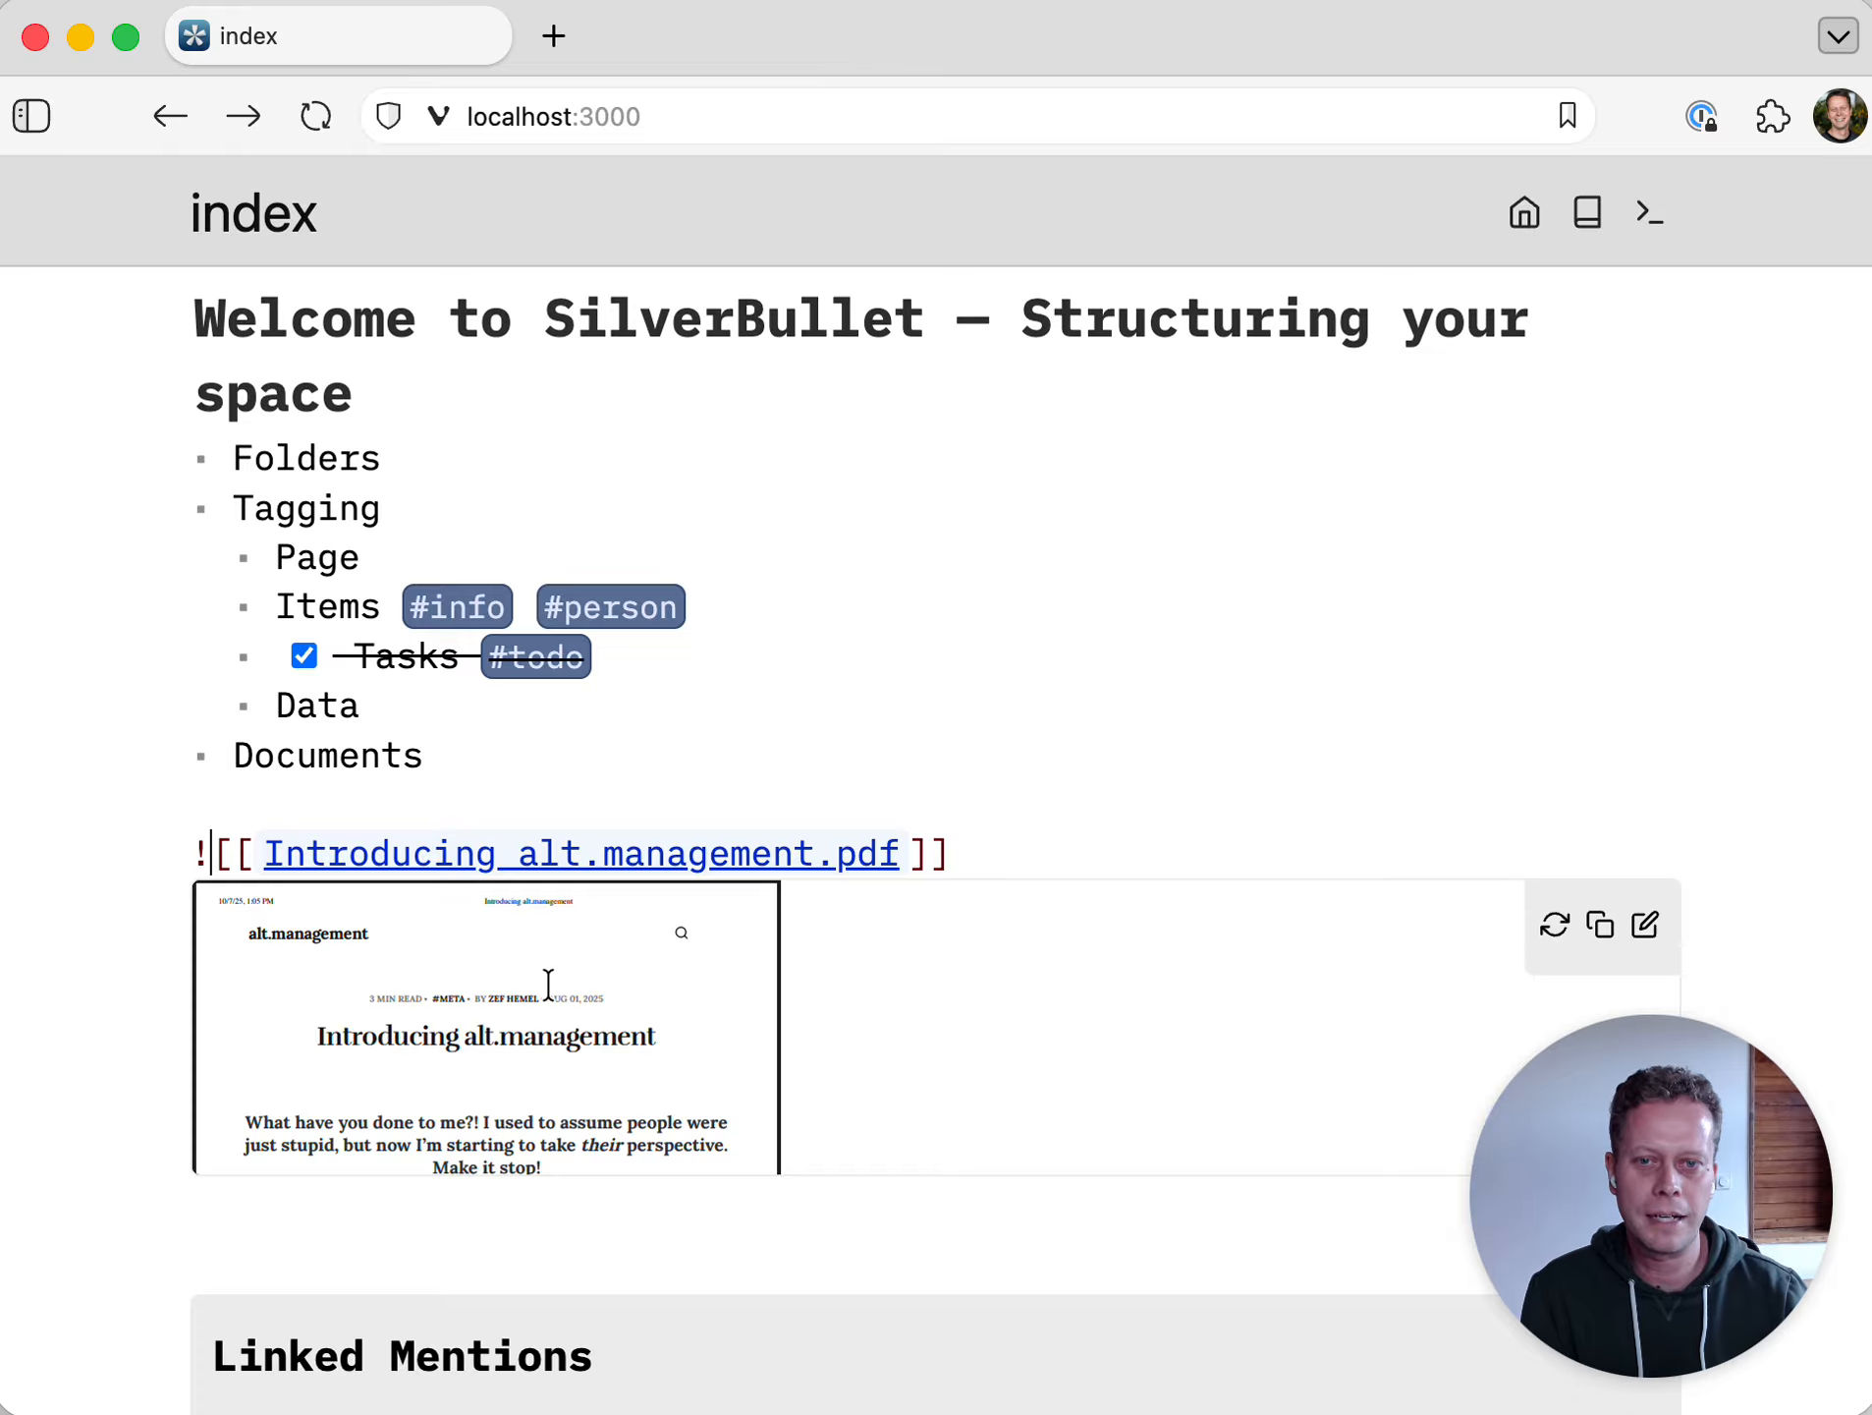
pyautogui.scroll(-5, 547, 987)
pyautogui.scroll(-4, 548, 999)
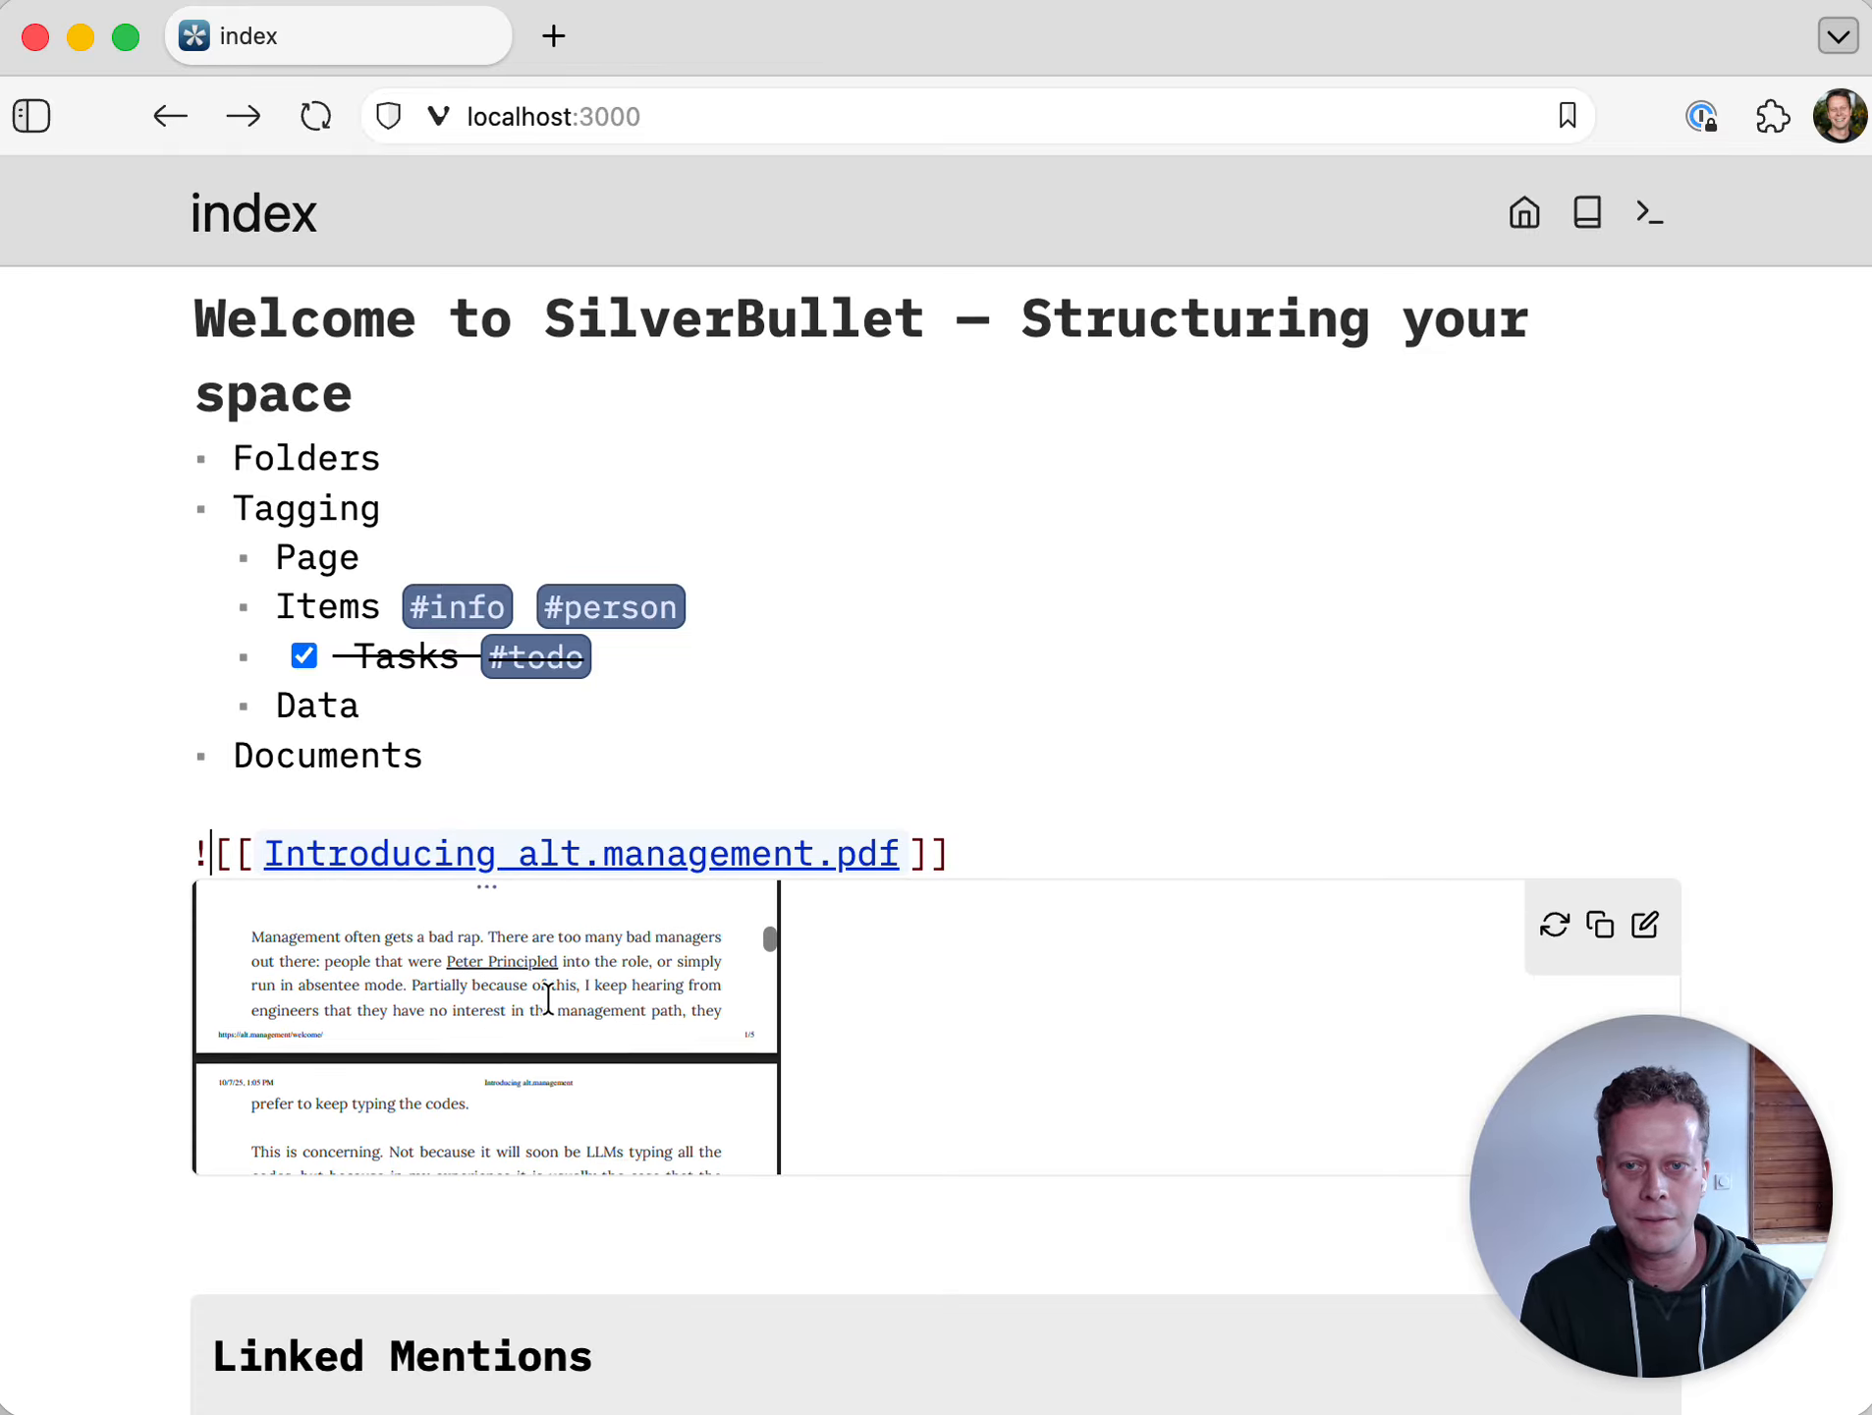
pyautogui.scroll(8, 548, 999)
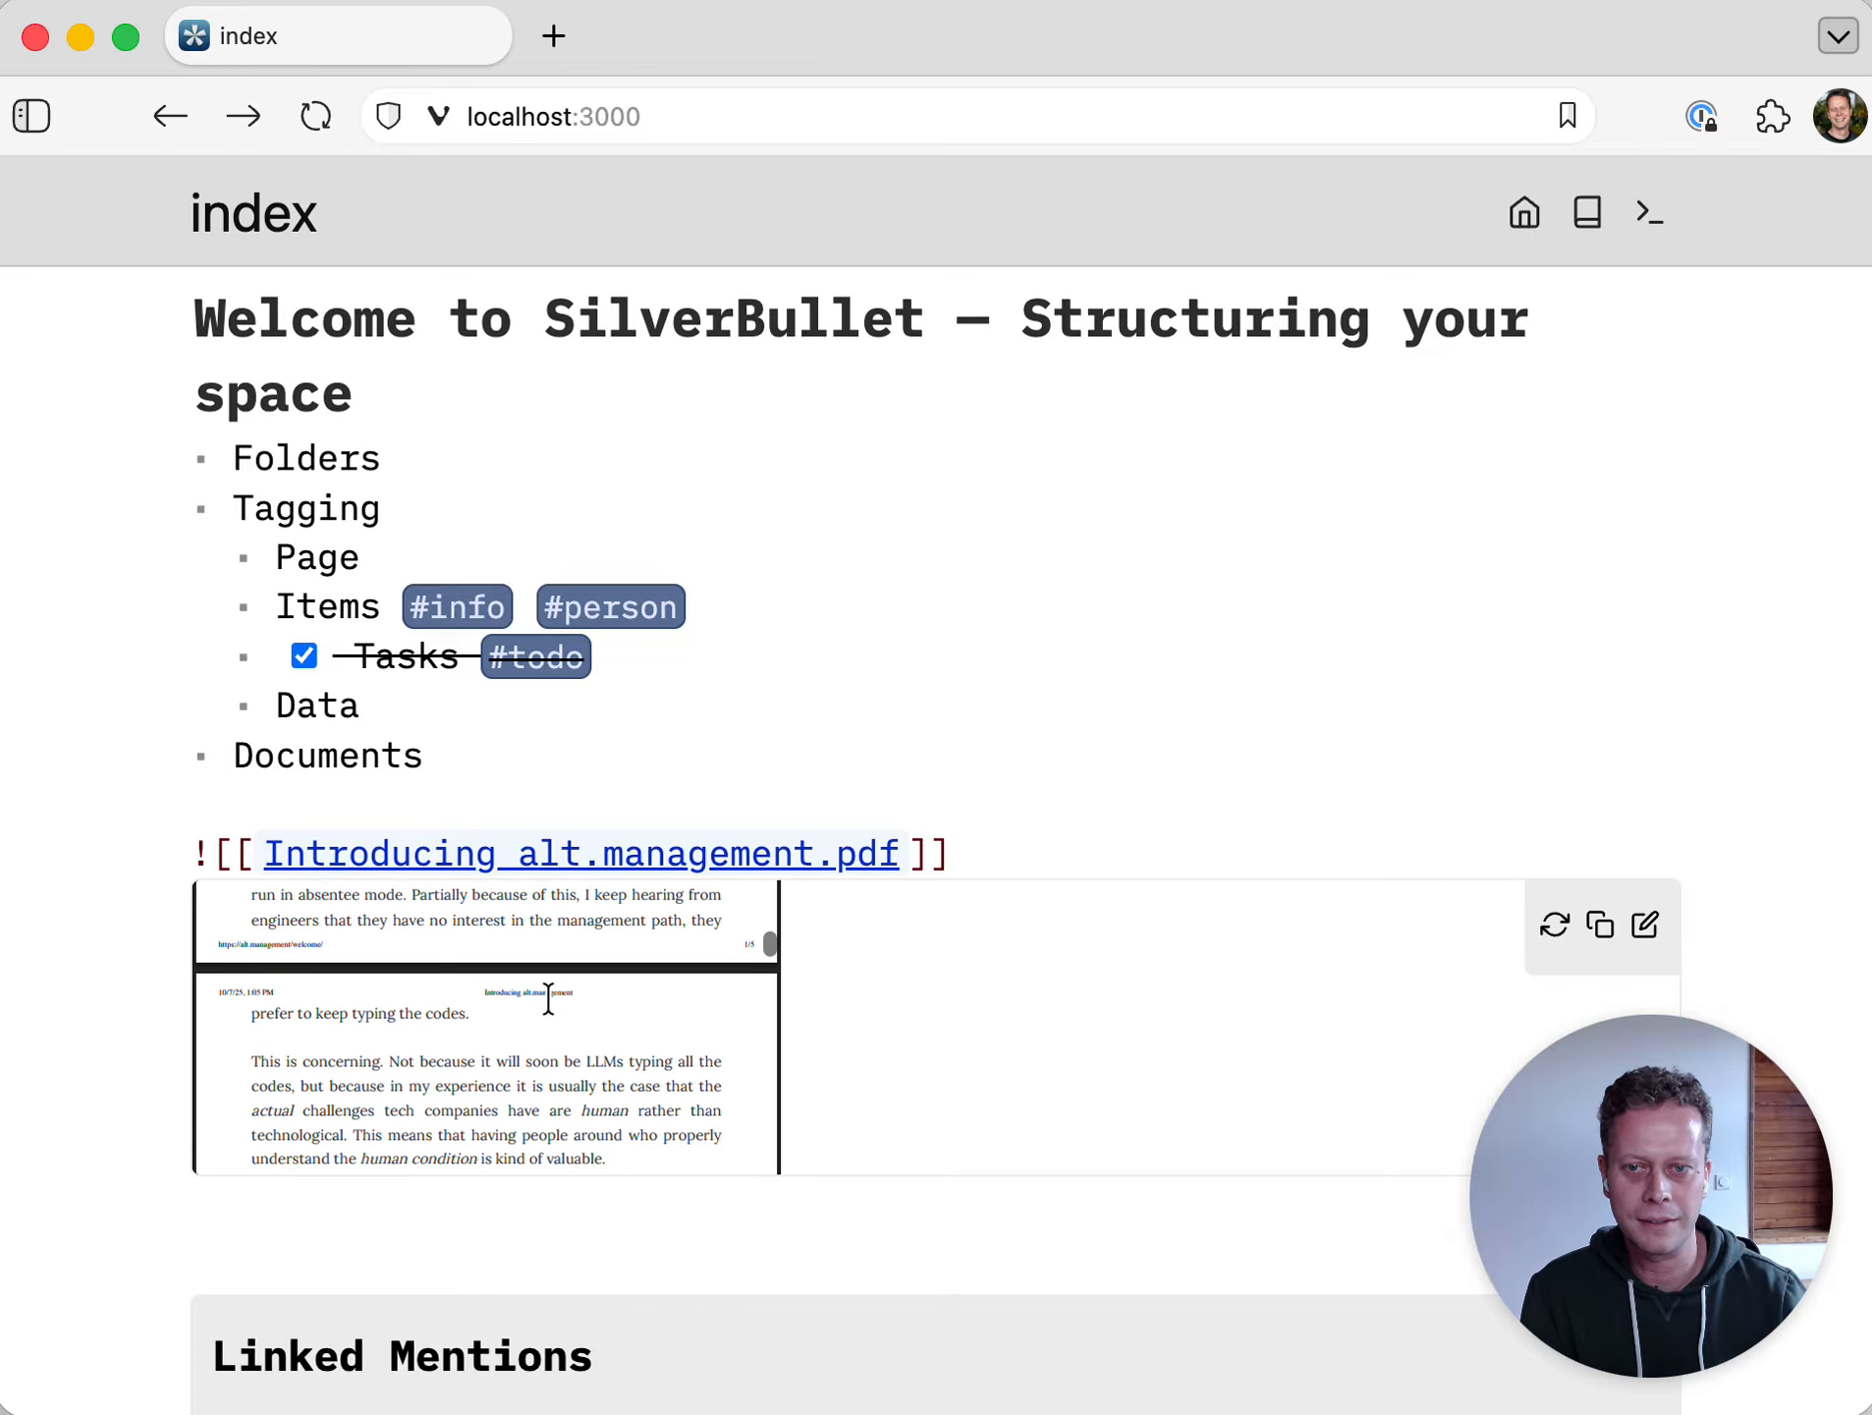
# - Insert blank lines above the PDF preview and upload logo.png there under its own name
pyautogui.click(401, 789)
pyautogui.press('Return')
pyautogui.press('Return')
pyautogui.press('Up')
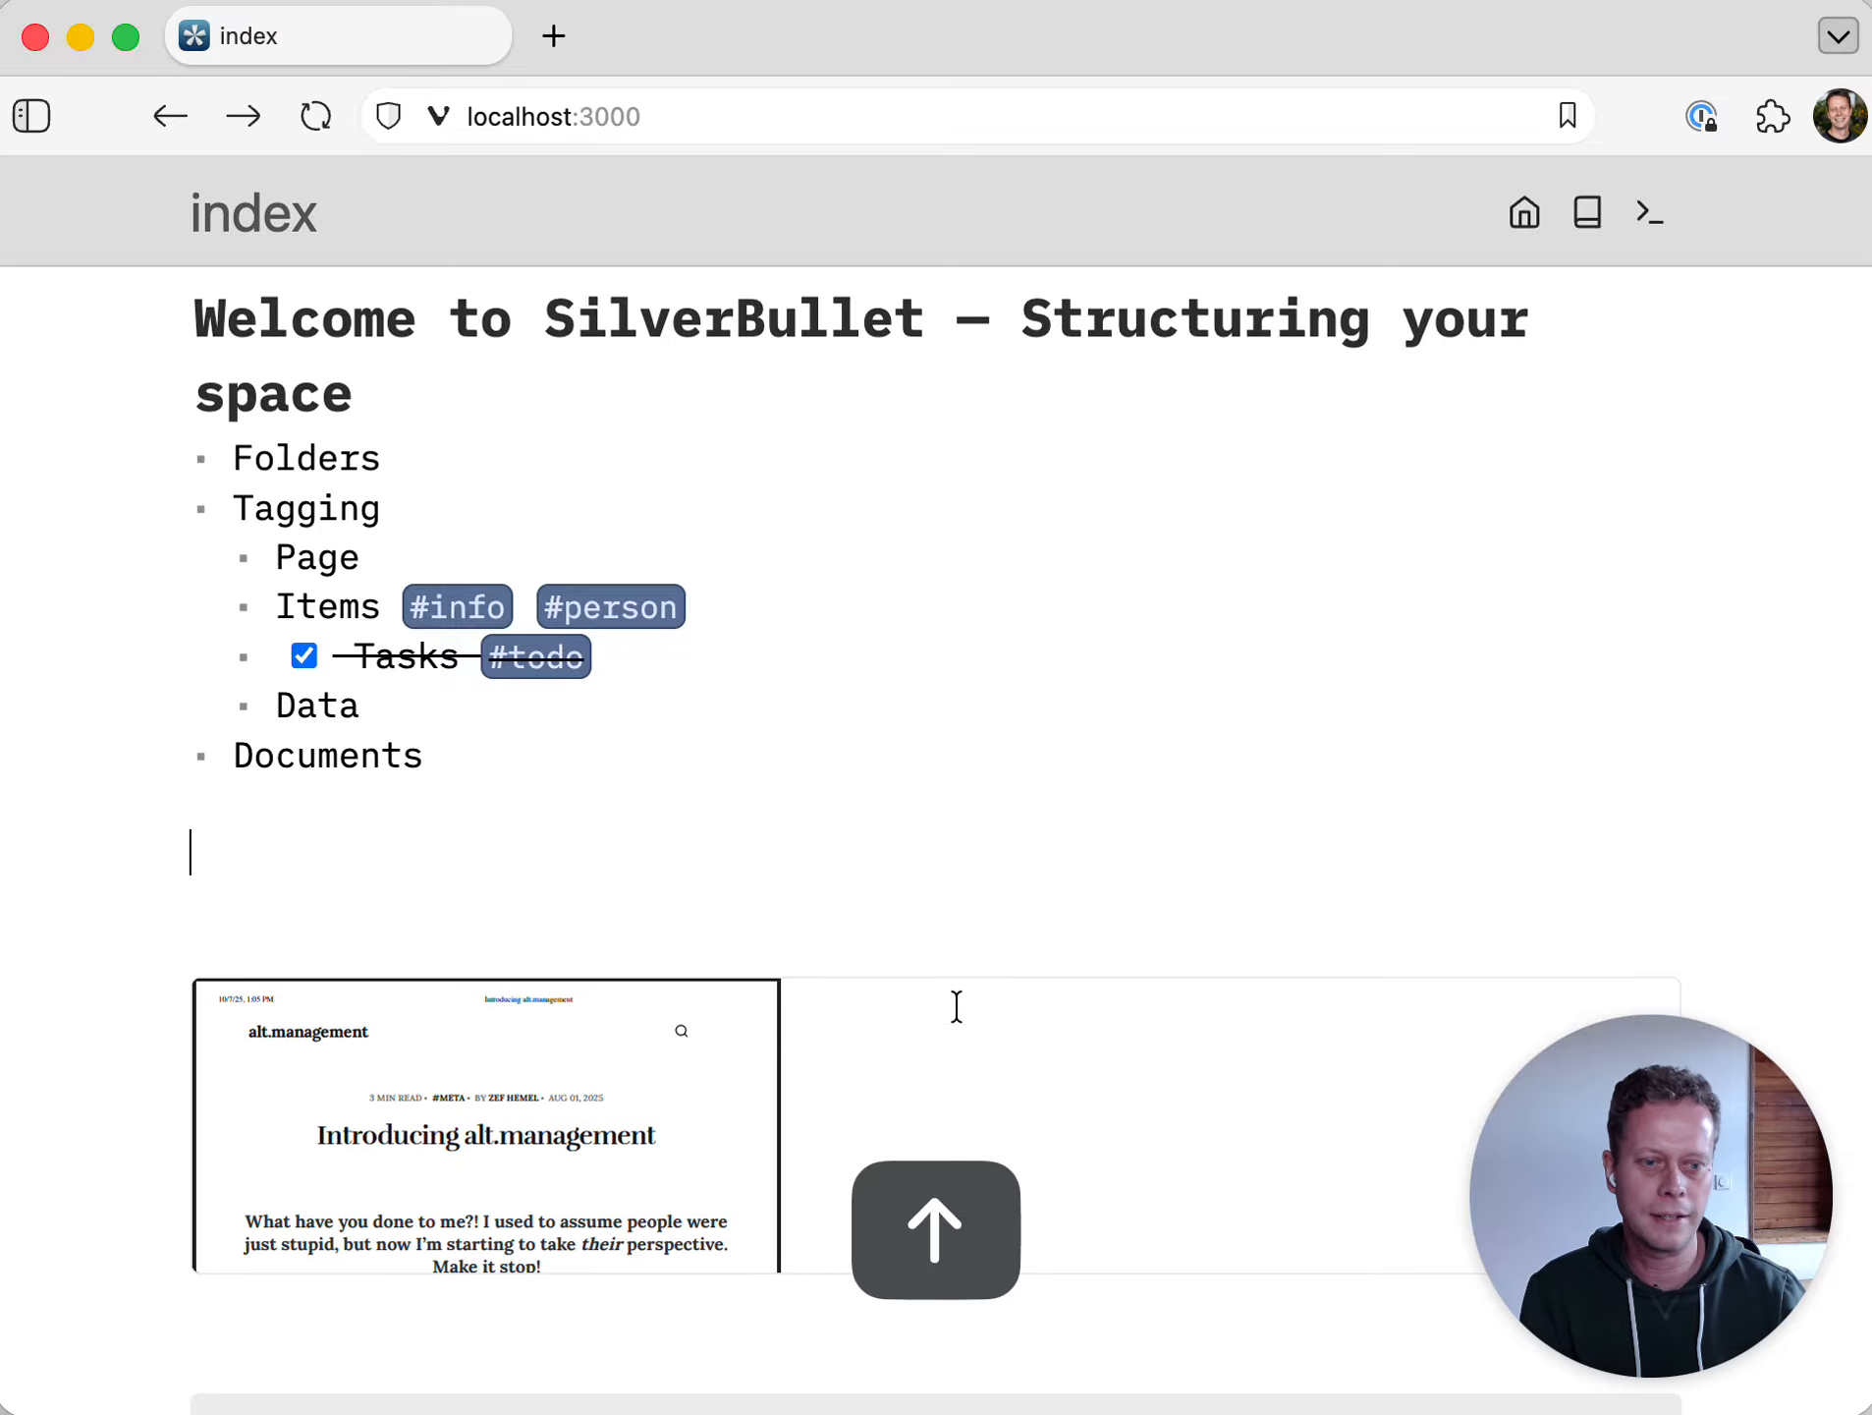
pyautogui.press('super+Tab')
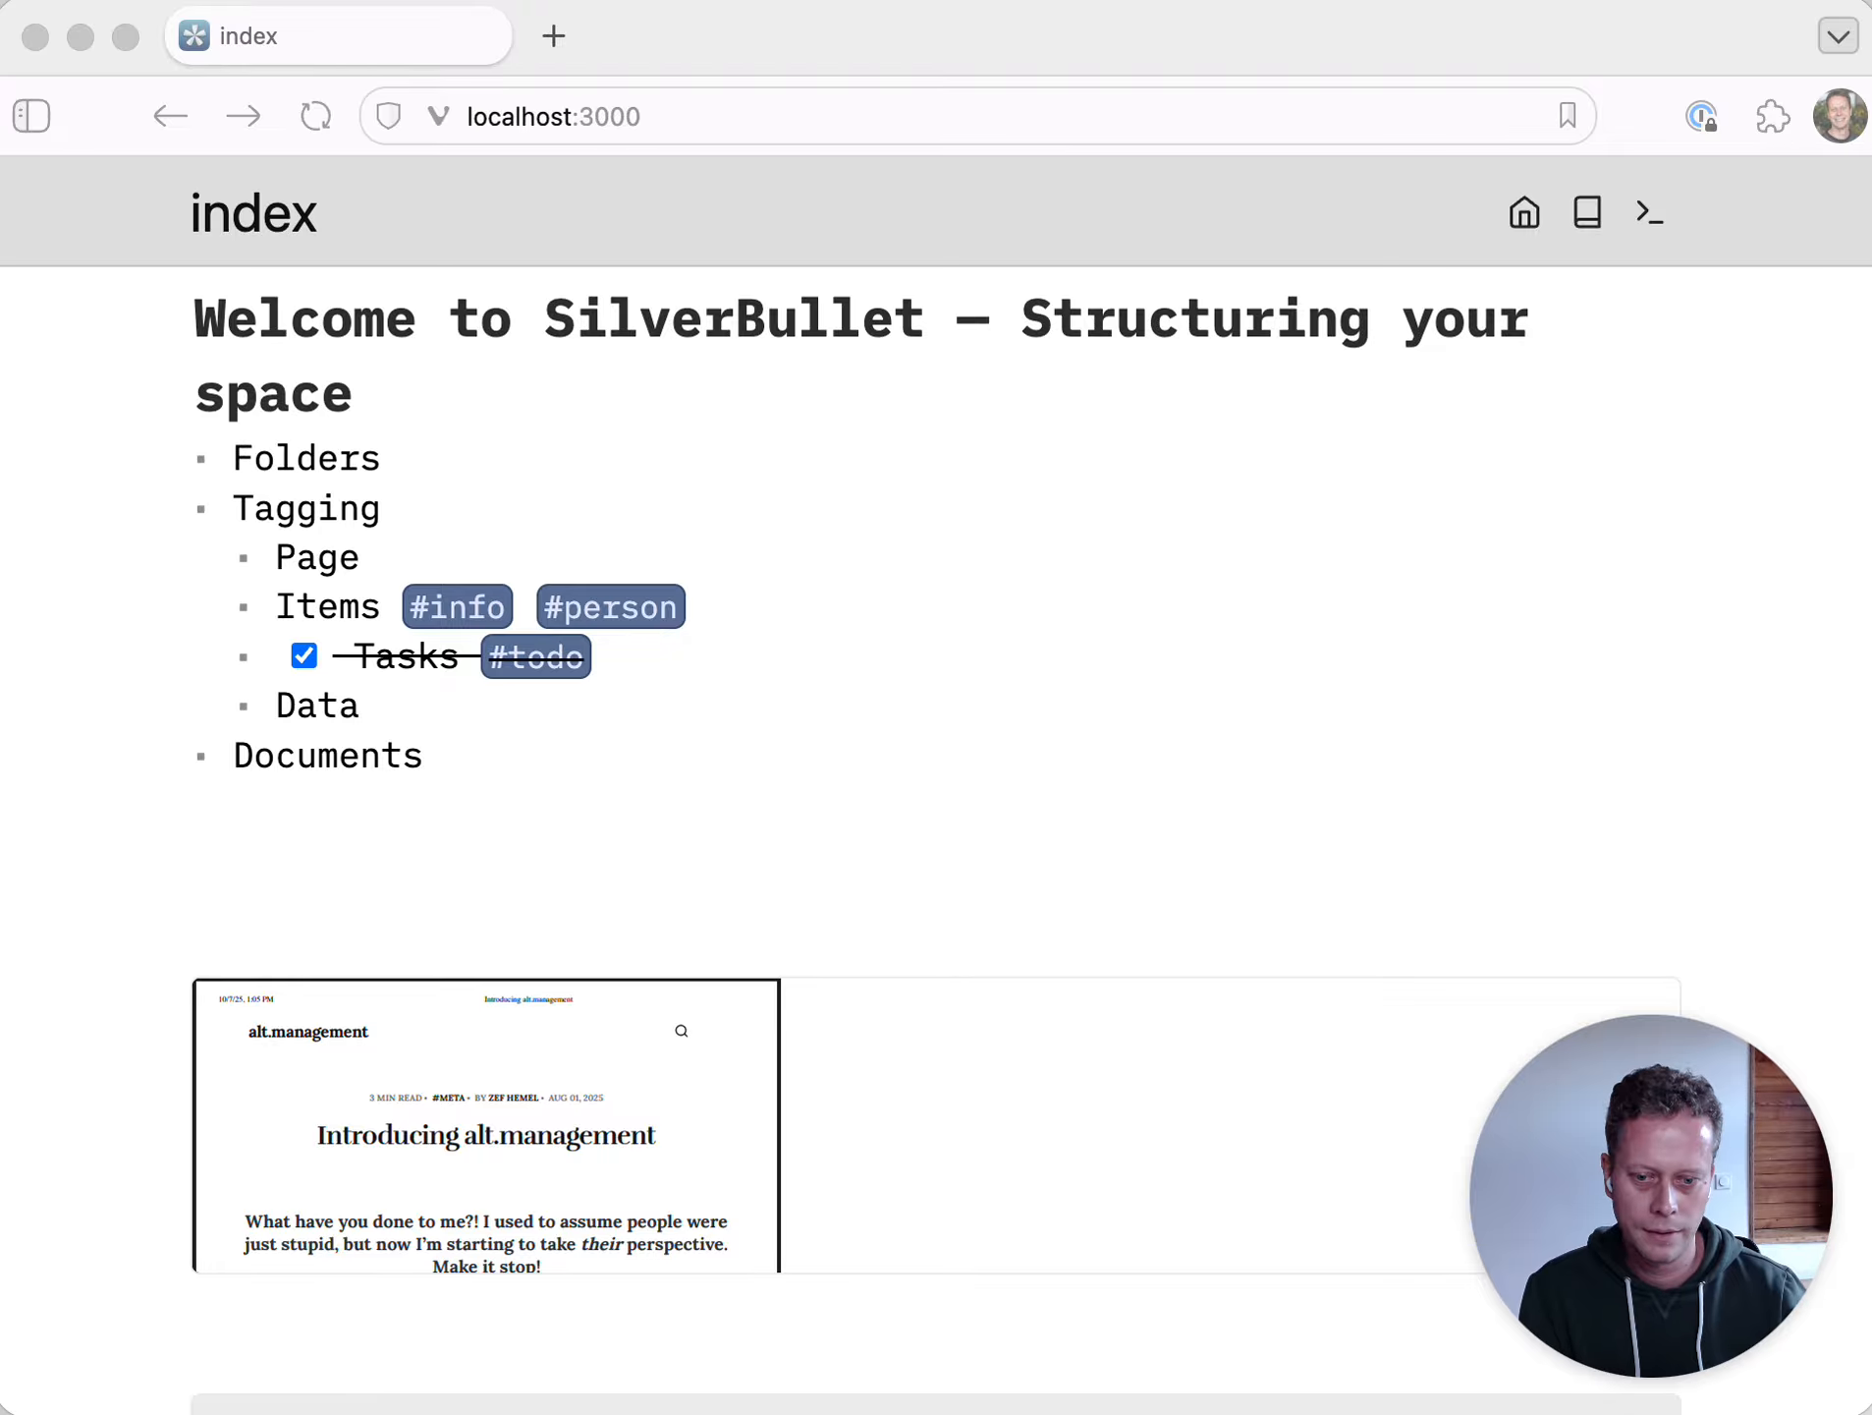
pyautogui.moveTo(491, 1405); pyautogui.dragTo(349, 843)
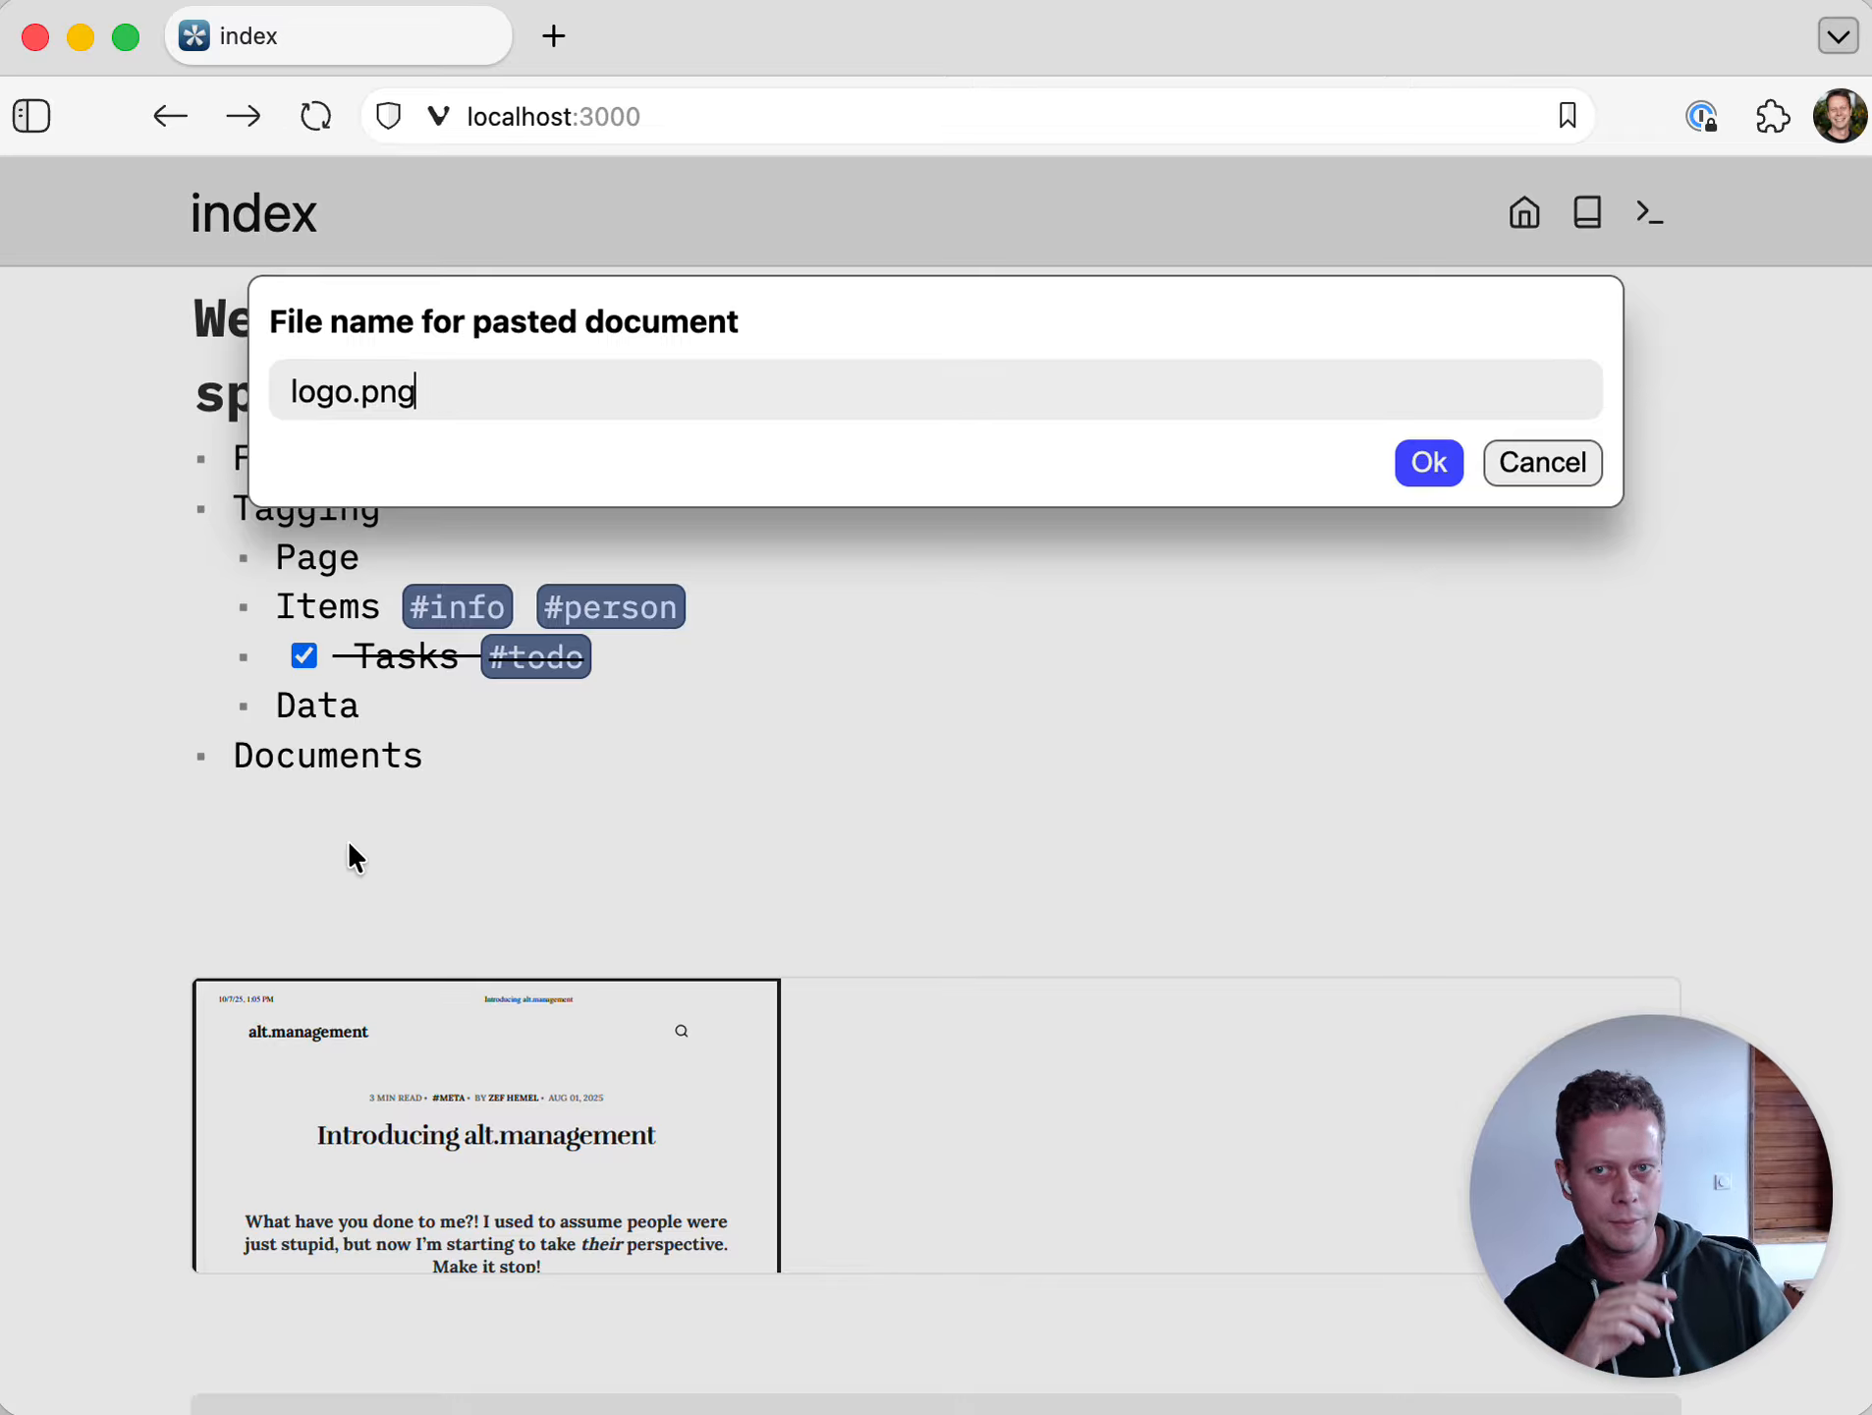
pyautogui.click(1427, 463)
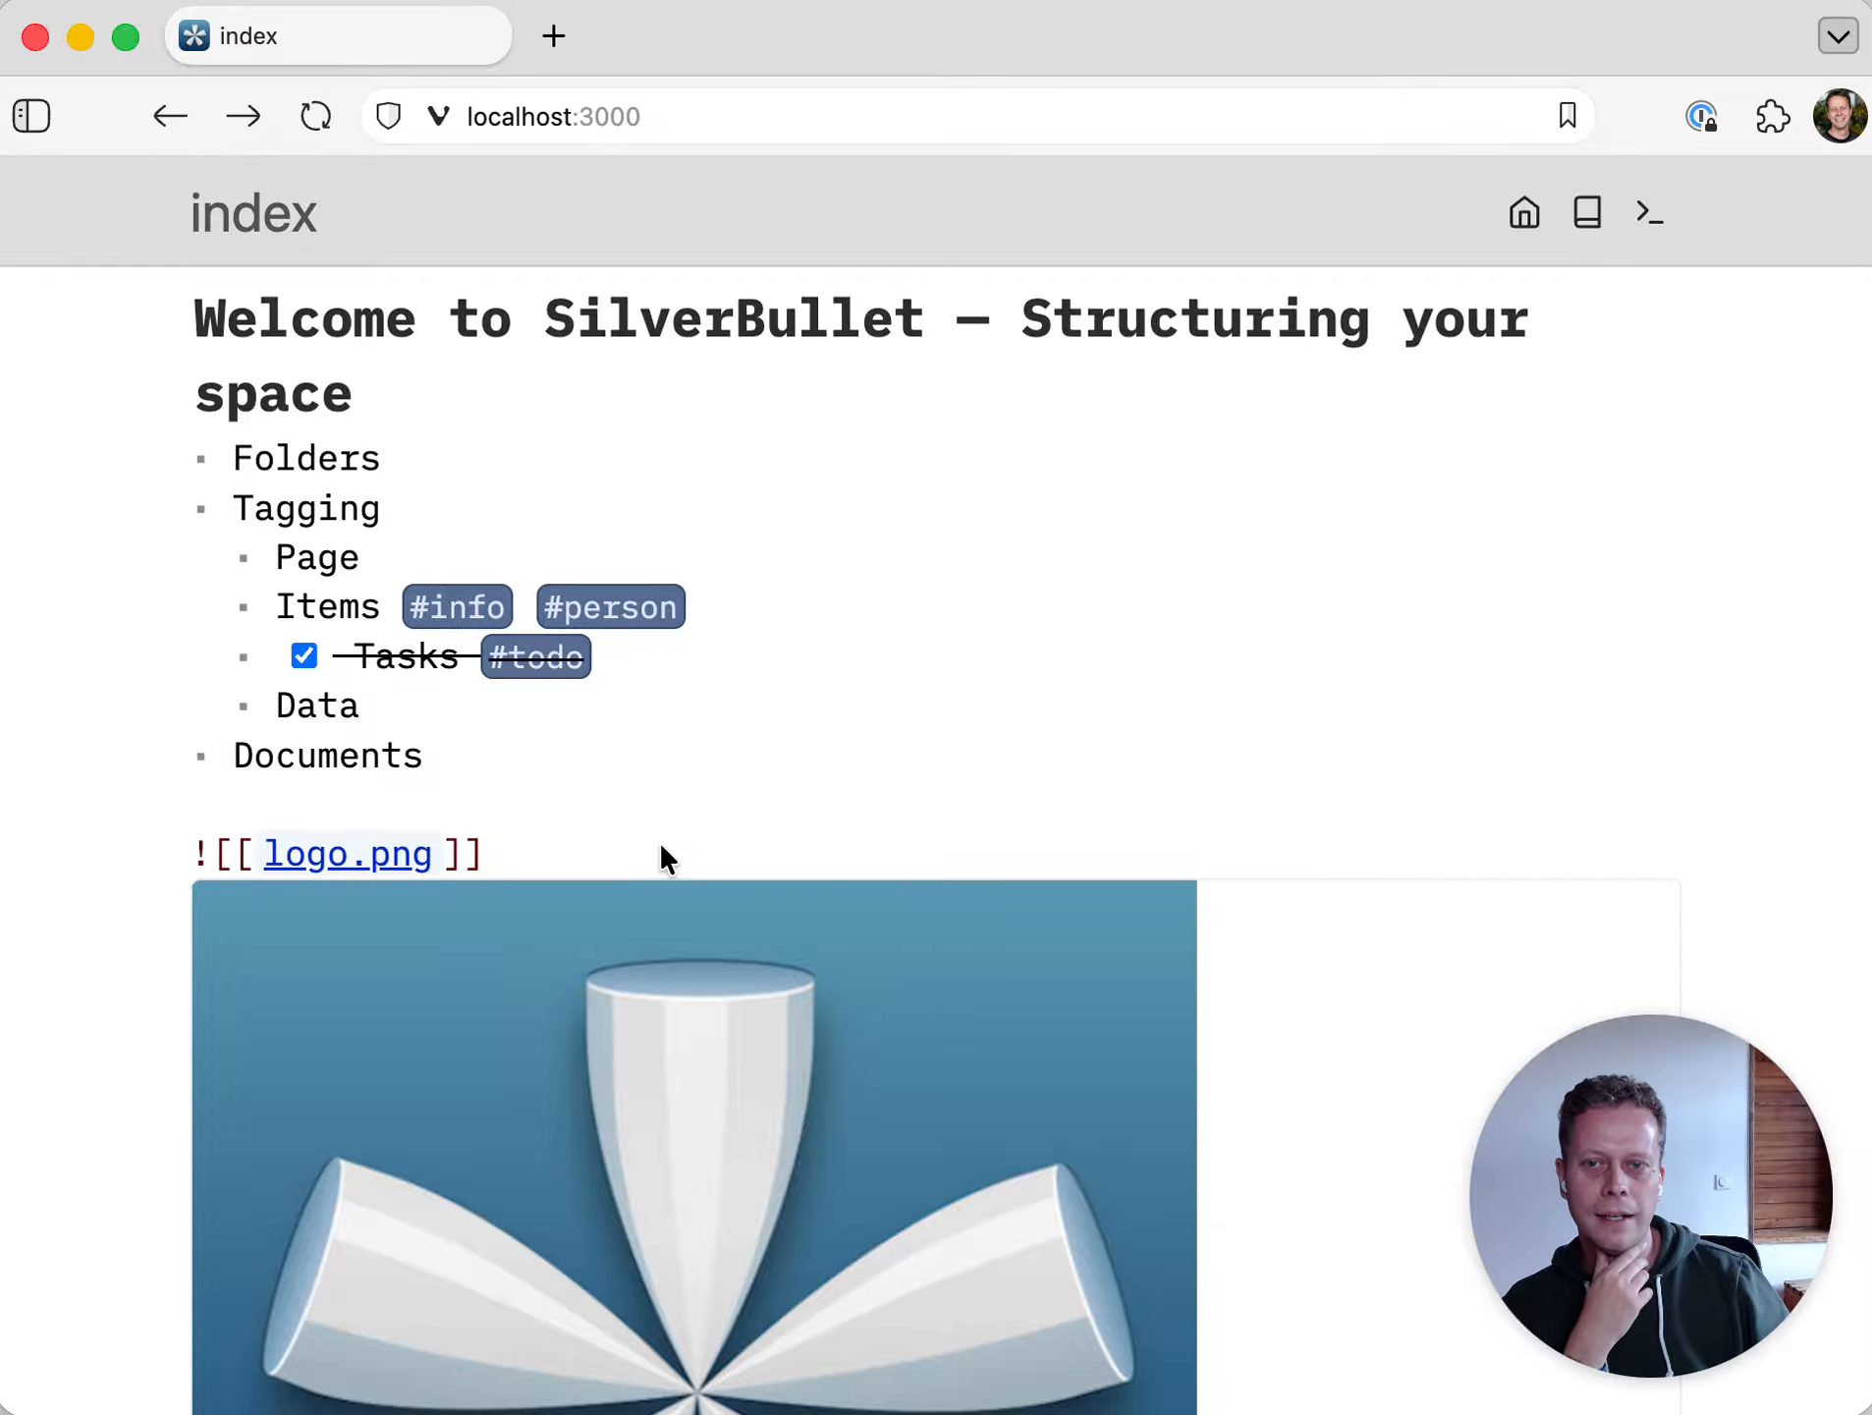
# - Turn the logo.png embed into a plain link by removing its leading exclamation mark
pyautogui.click(602, 796)
pyautogui.scroll(-2, 596, 807)
pyautogui.press('Down')
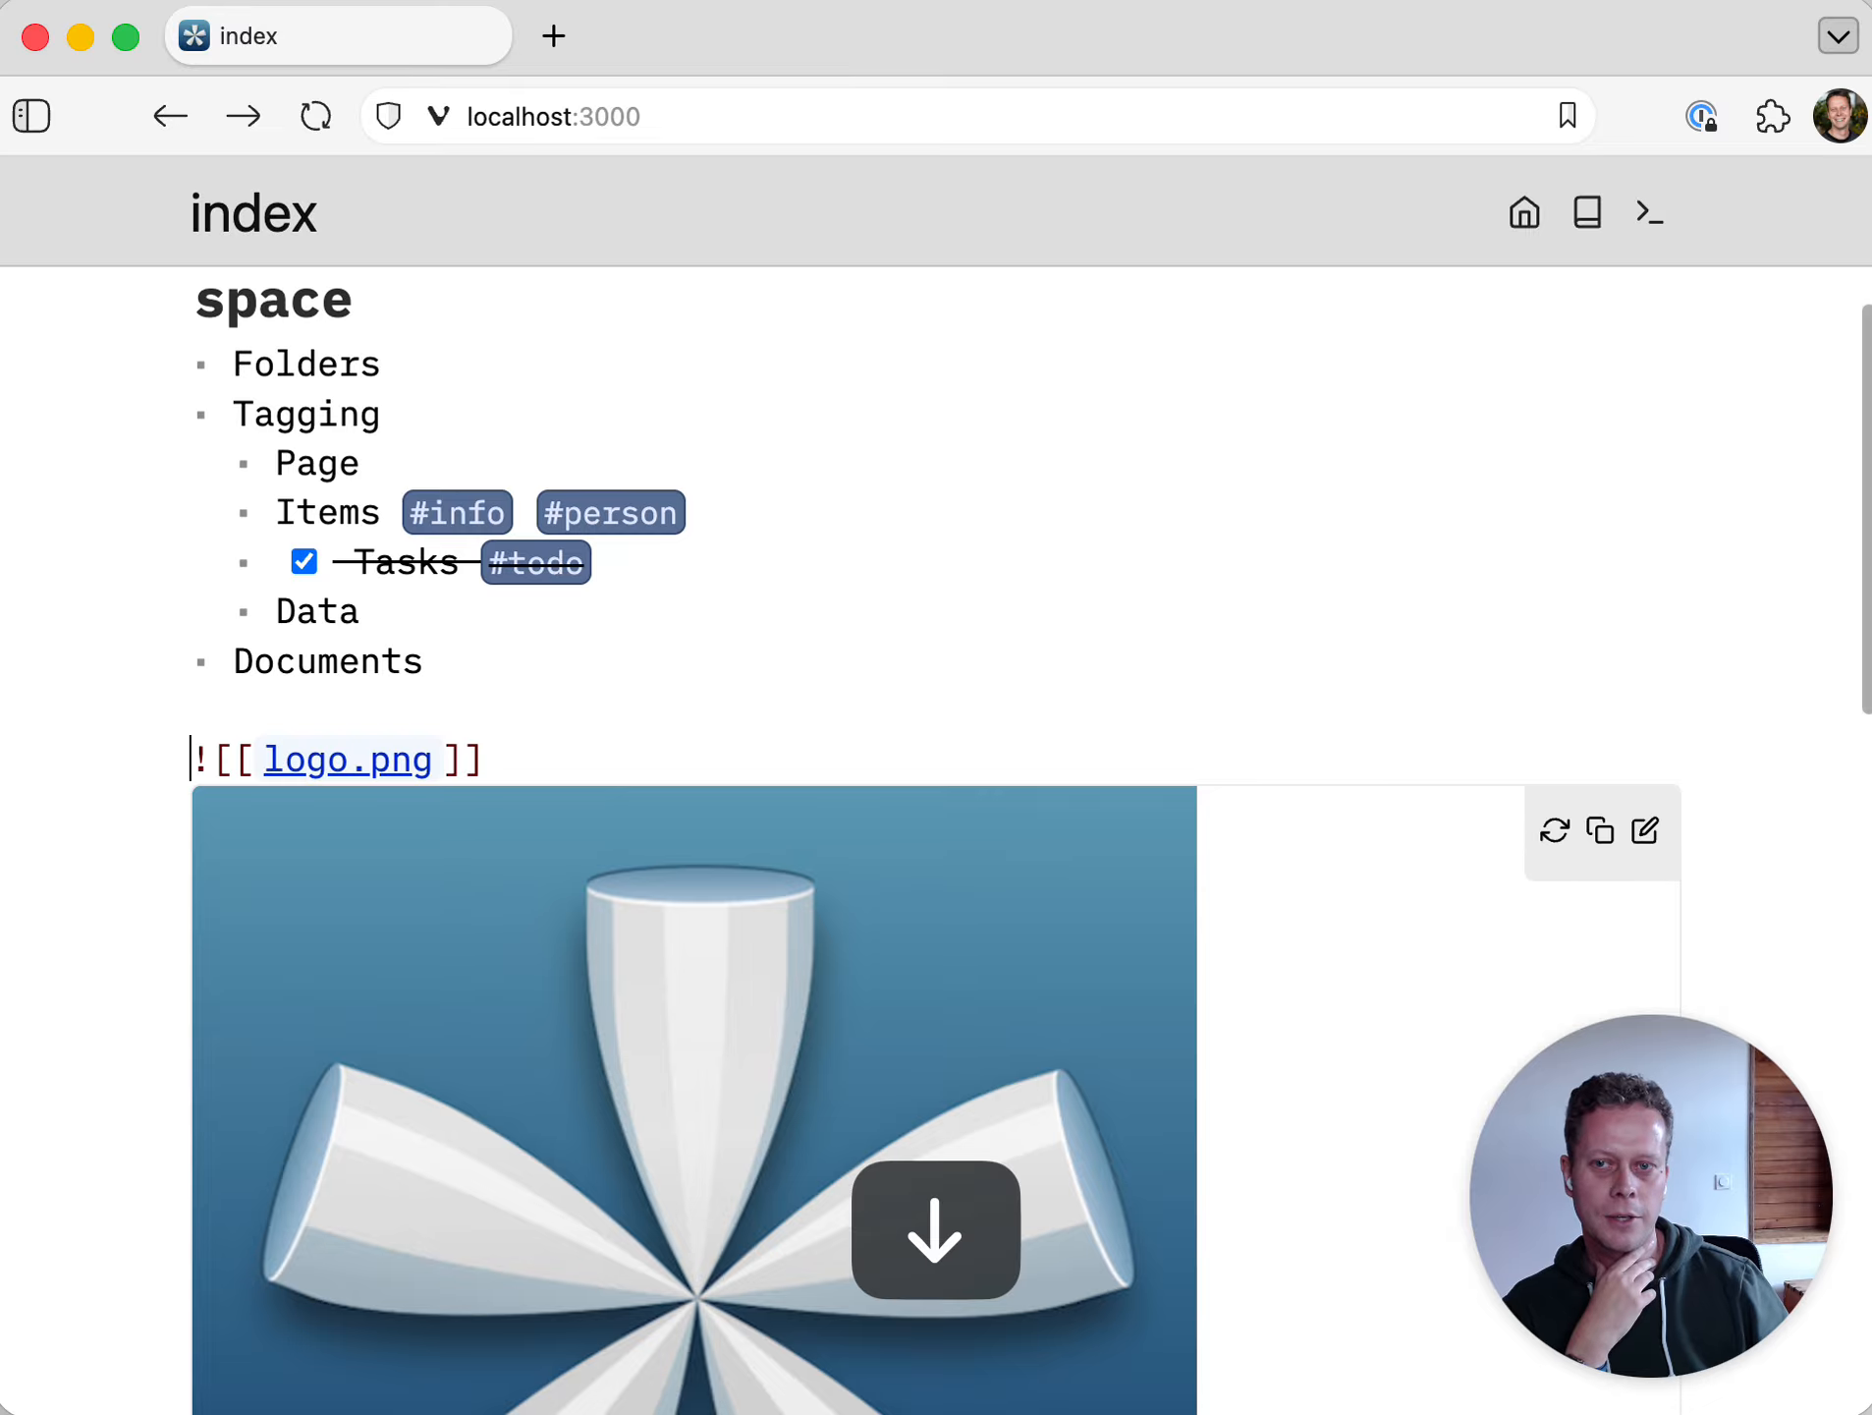
pyautogui.press('Right')
pyautogui.press('Left')
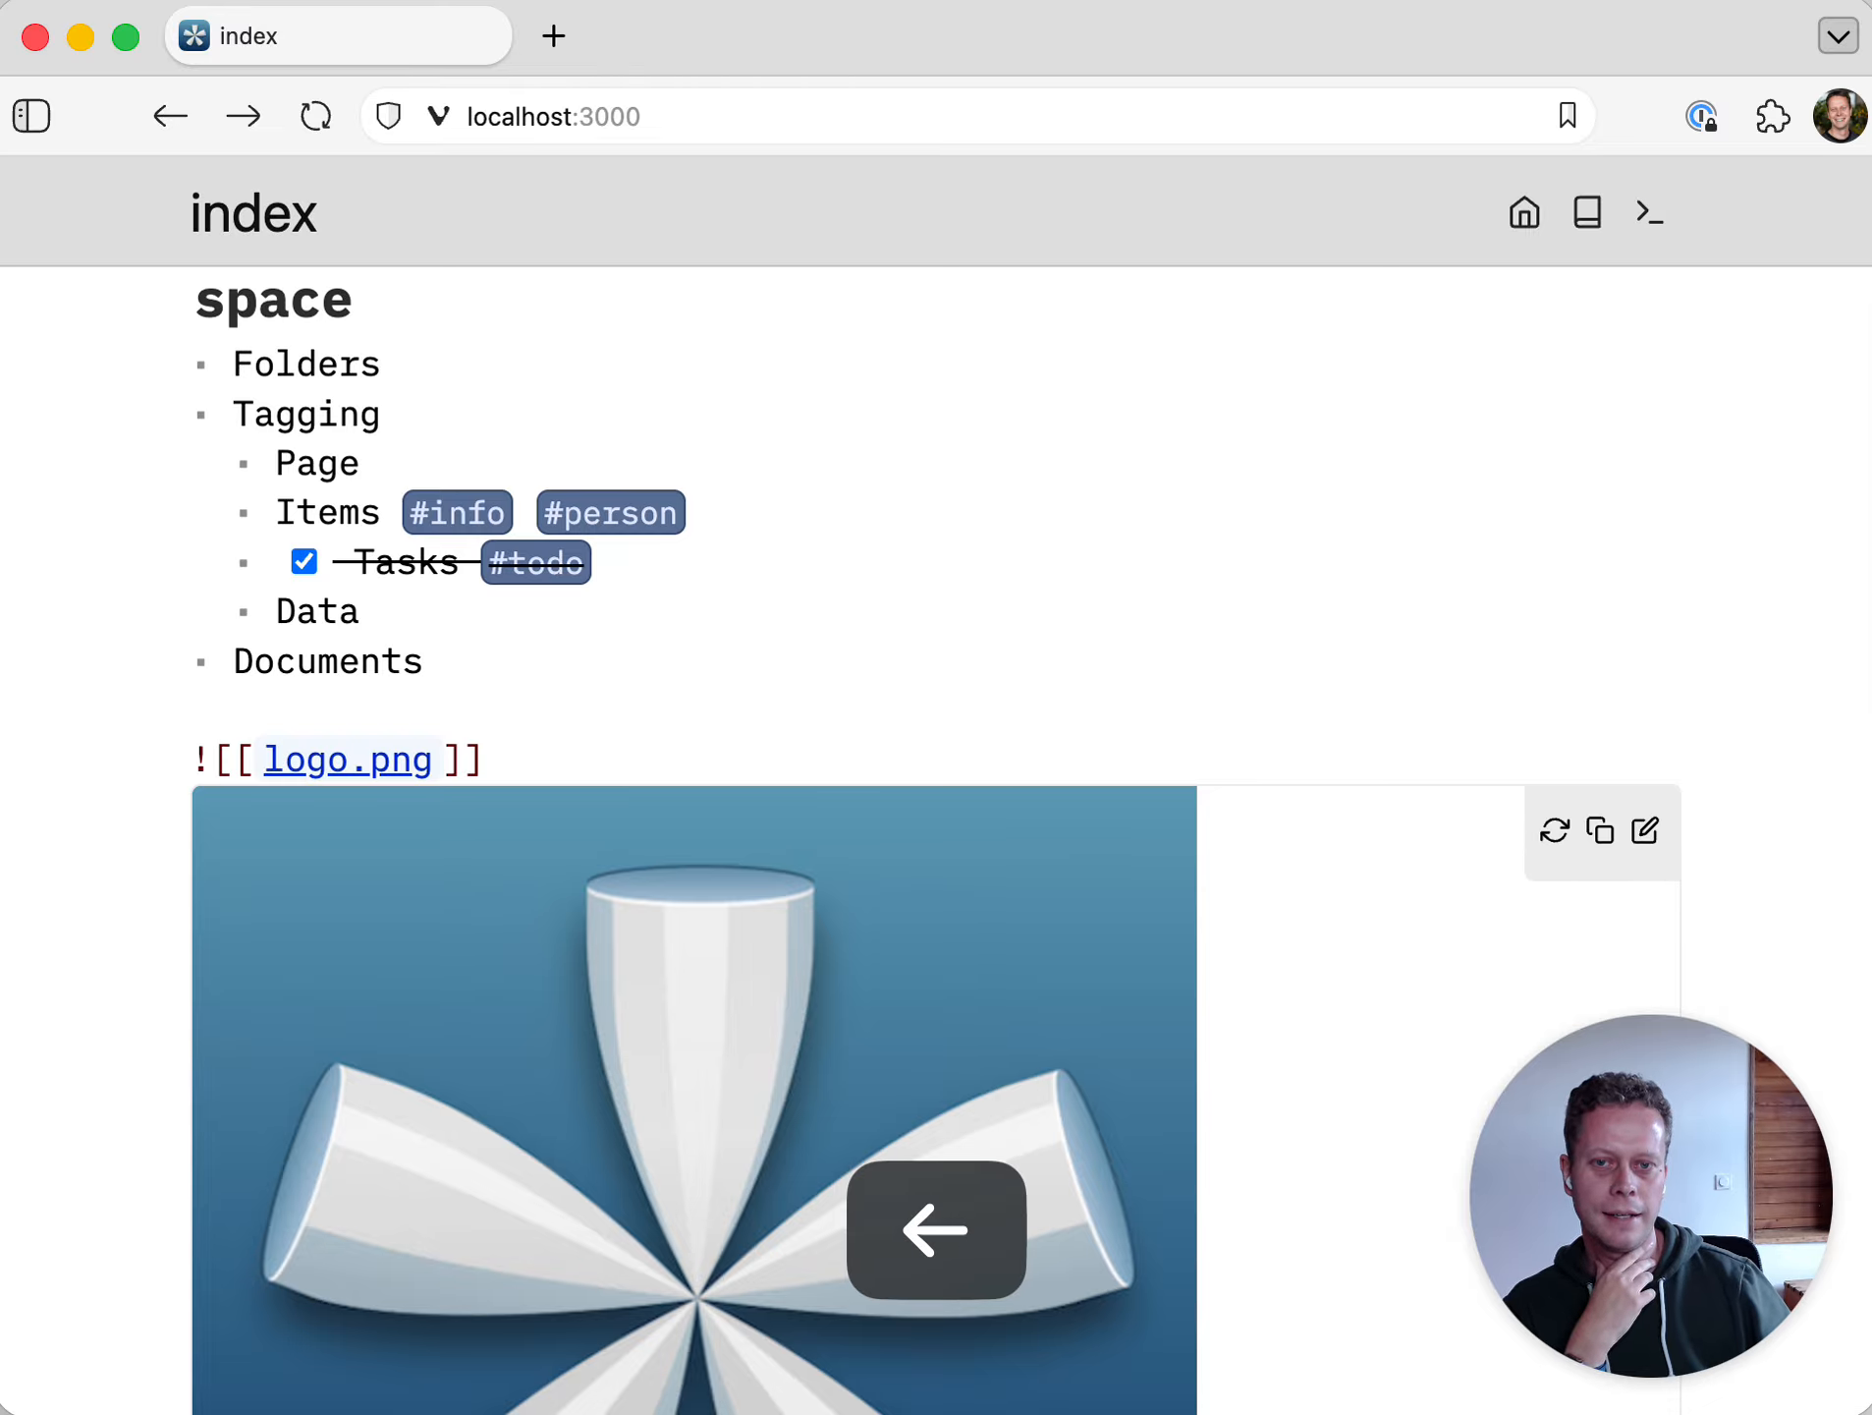
pyautogui.scroll(-12, 937, 840)
pyautogui.scroll(8, 936, 840)
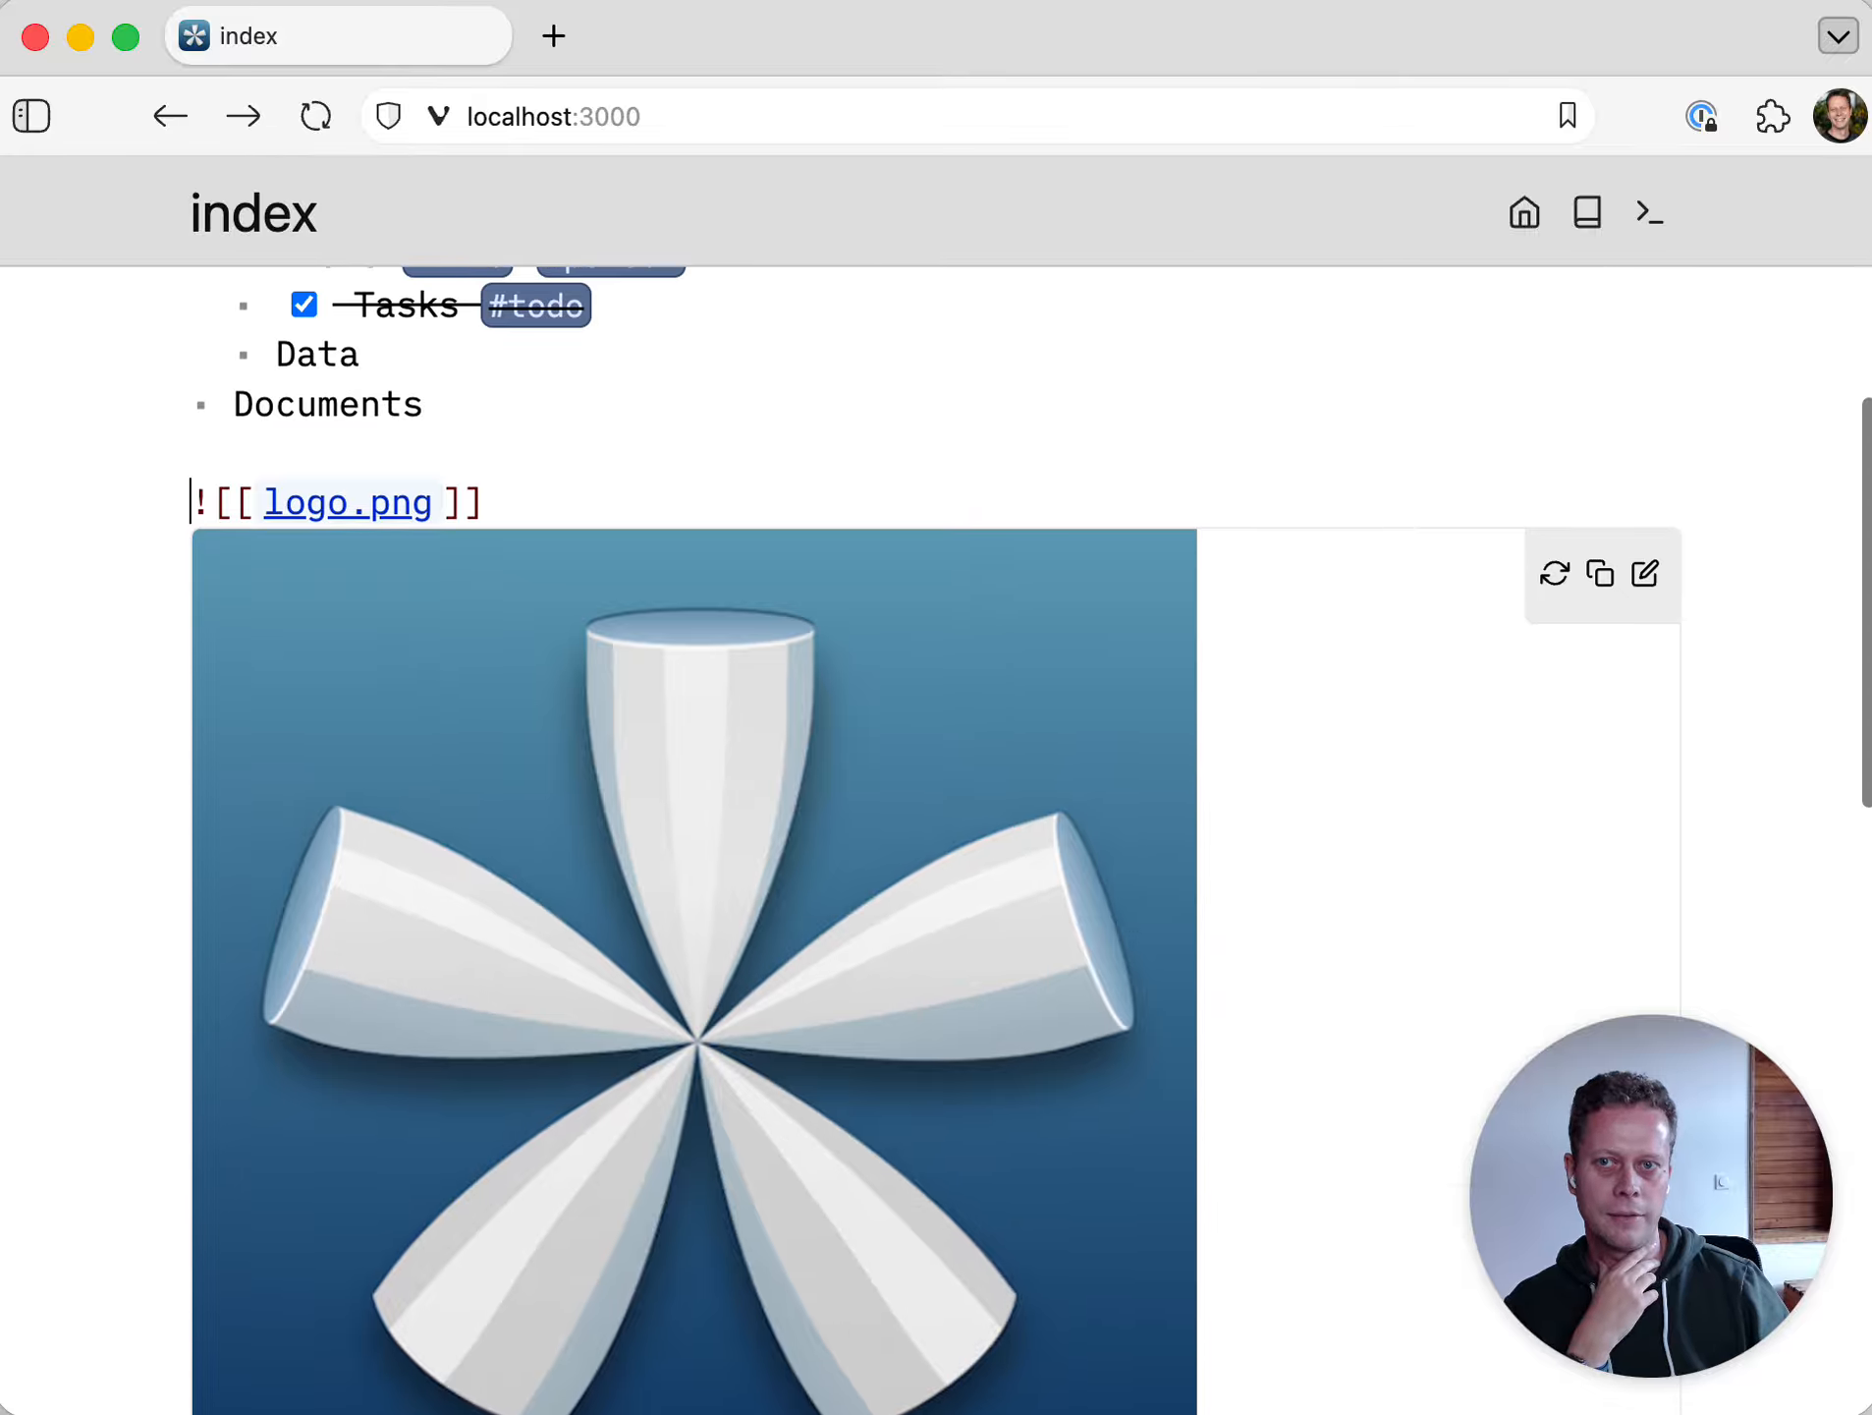
pyautogui.press('Delete')
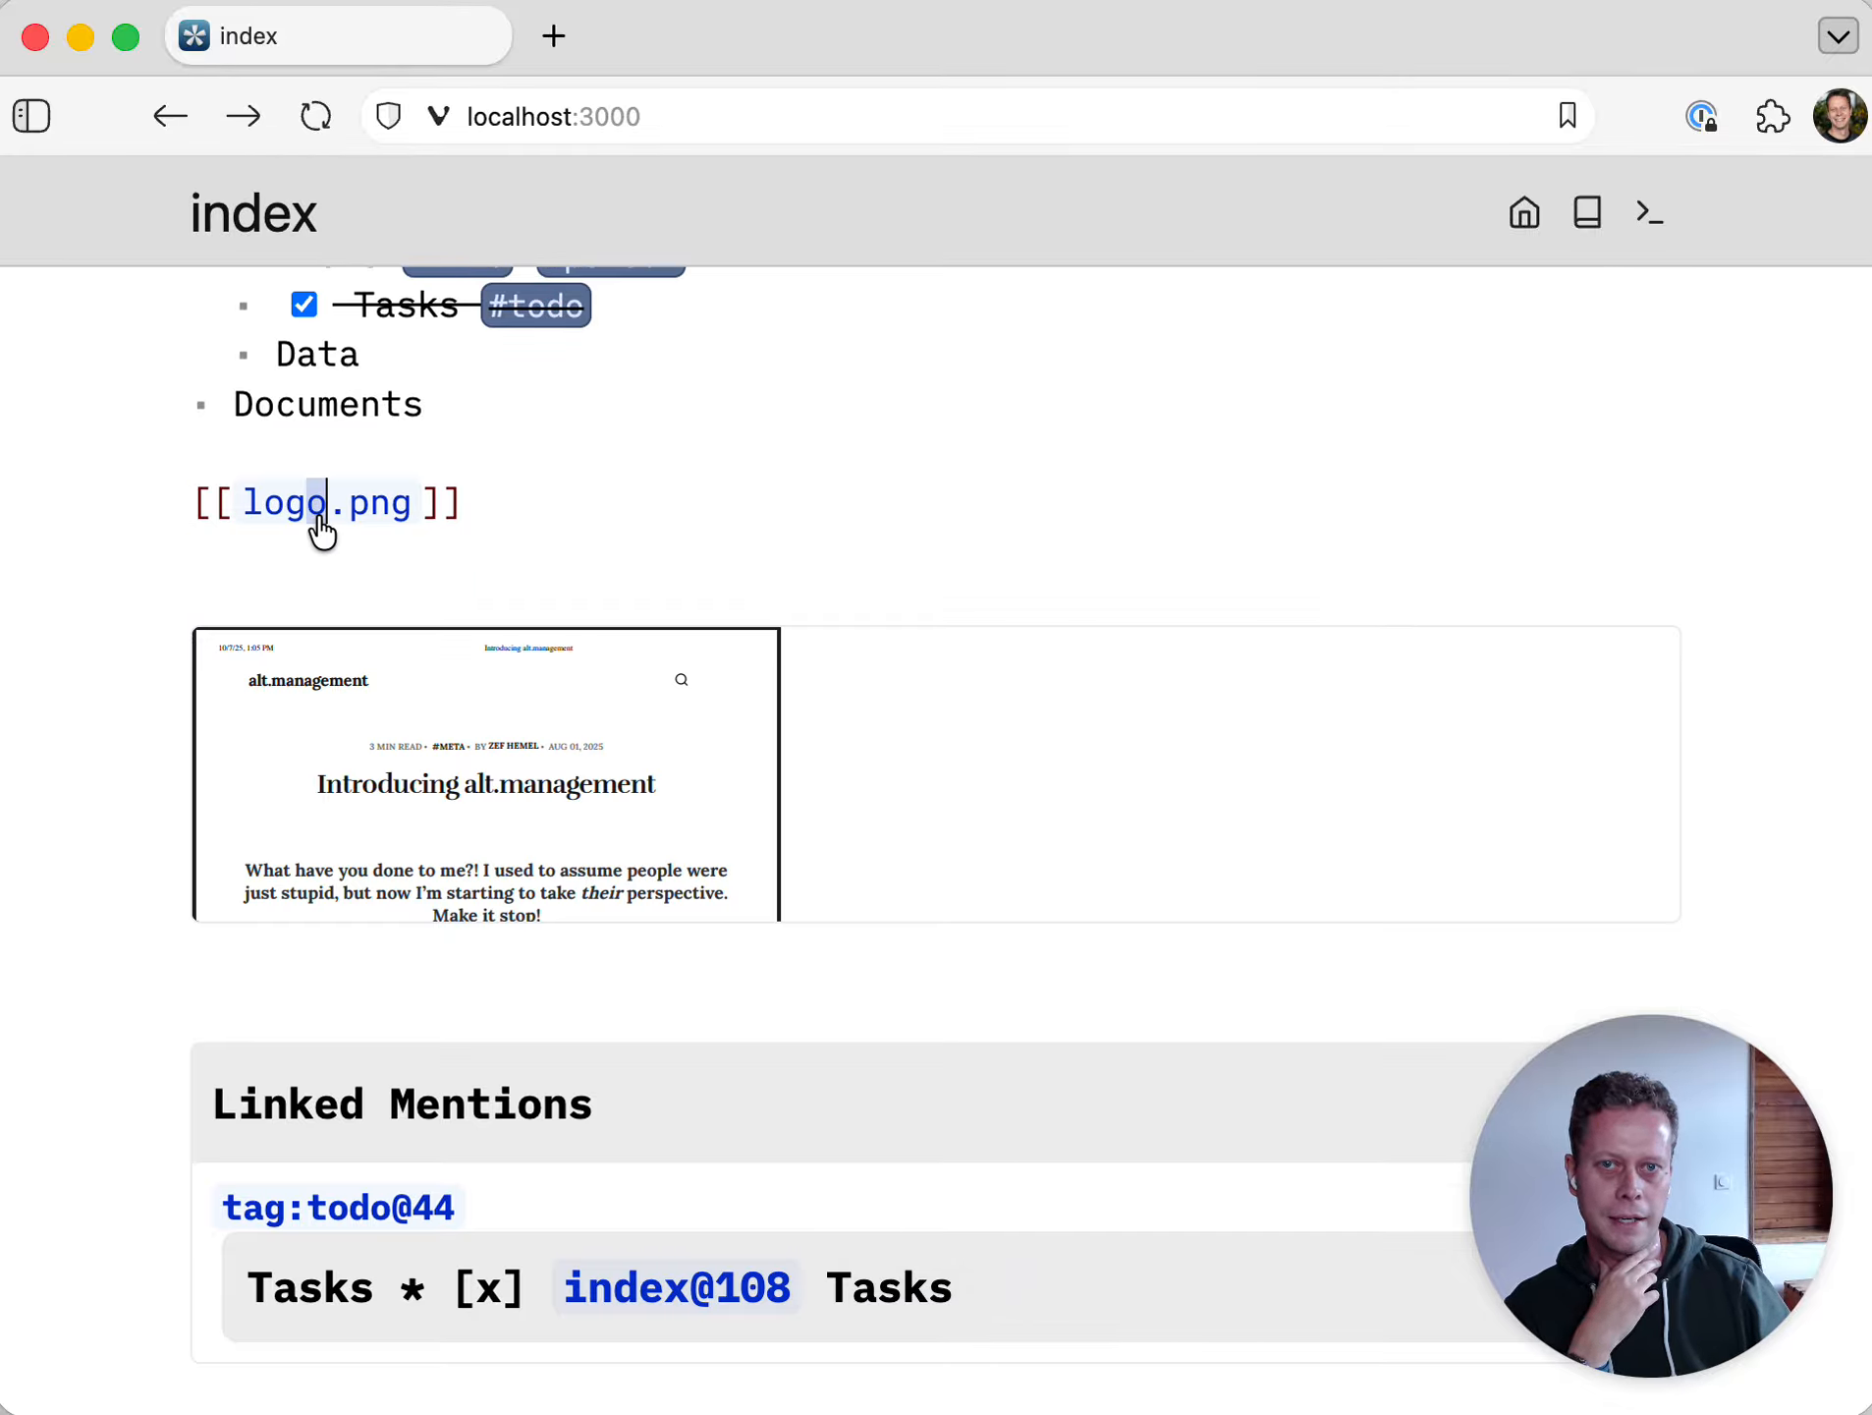
# - Open logo.png in the image viewer, try zooming in and out, and return to the index page
pyautogui.click(316, 506)
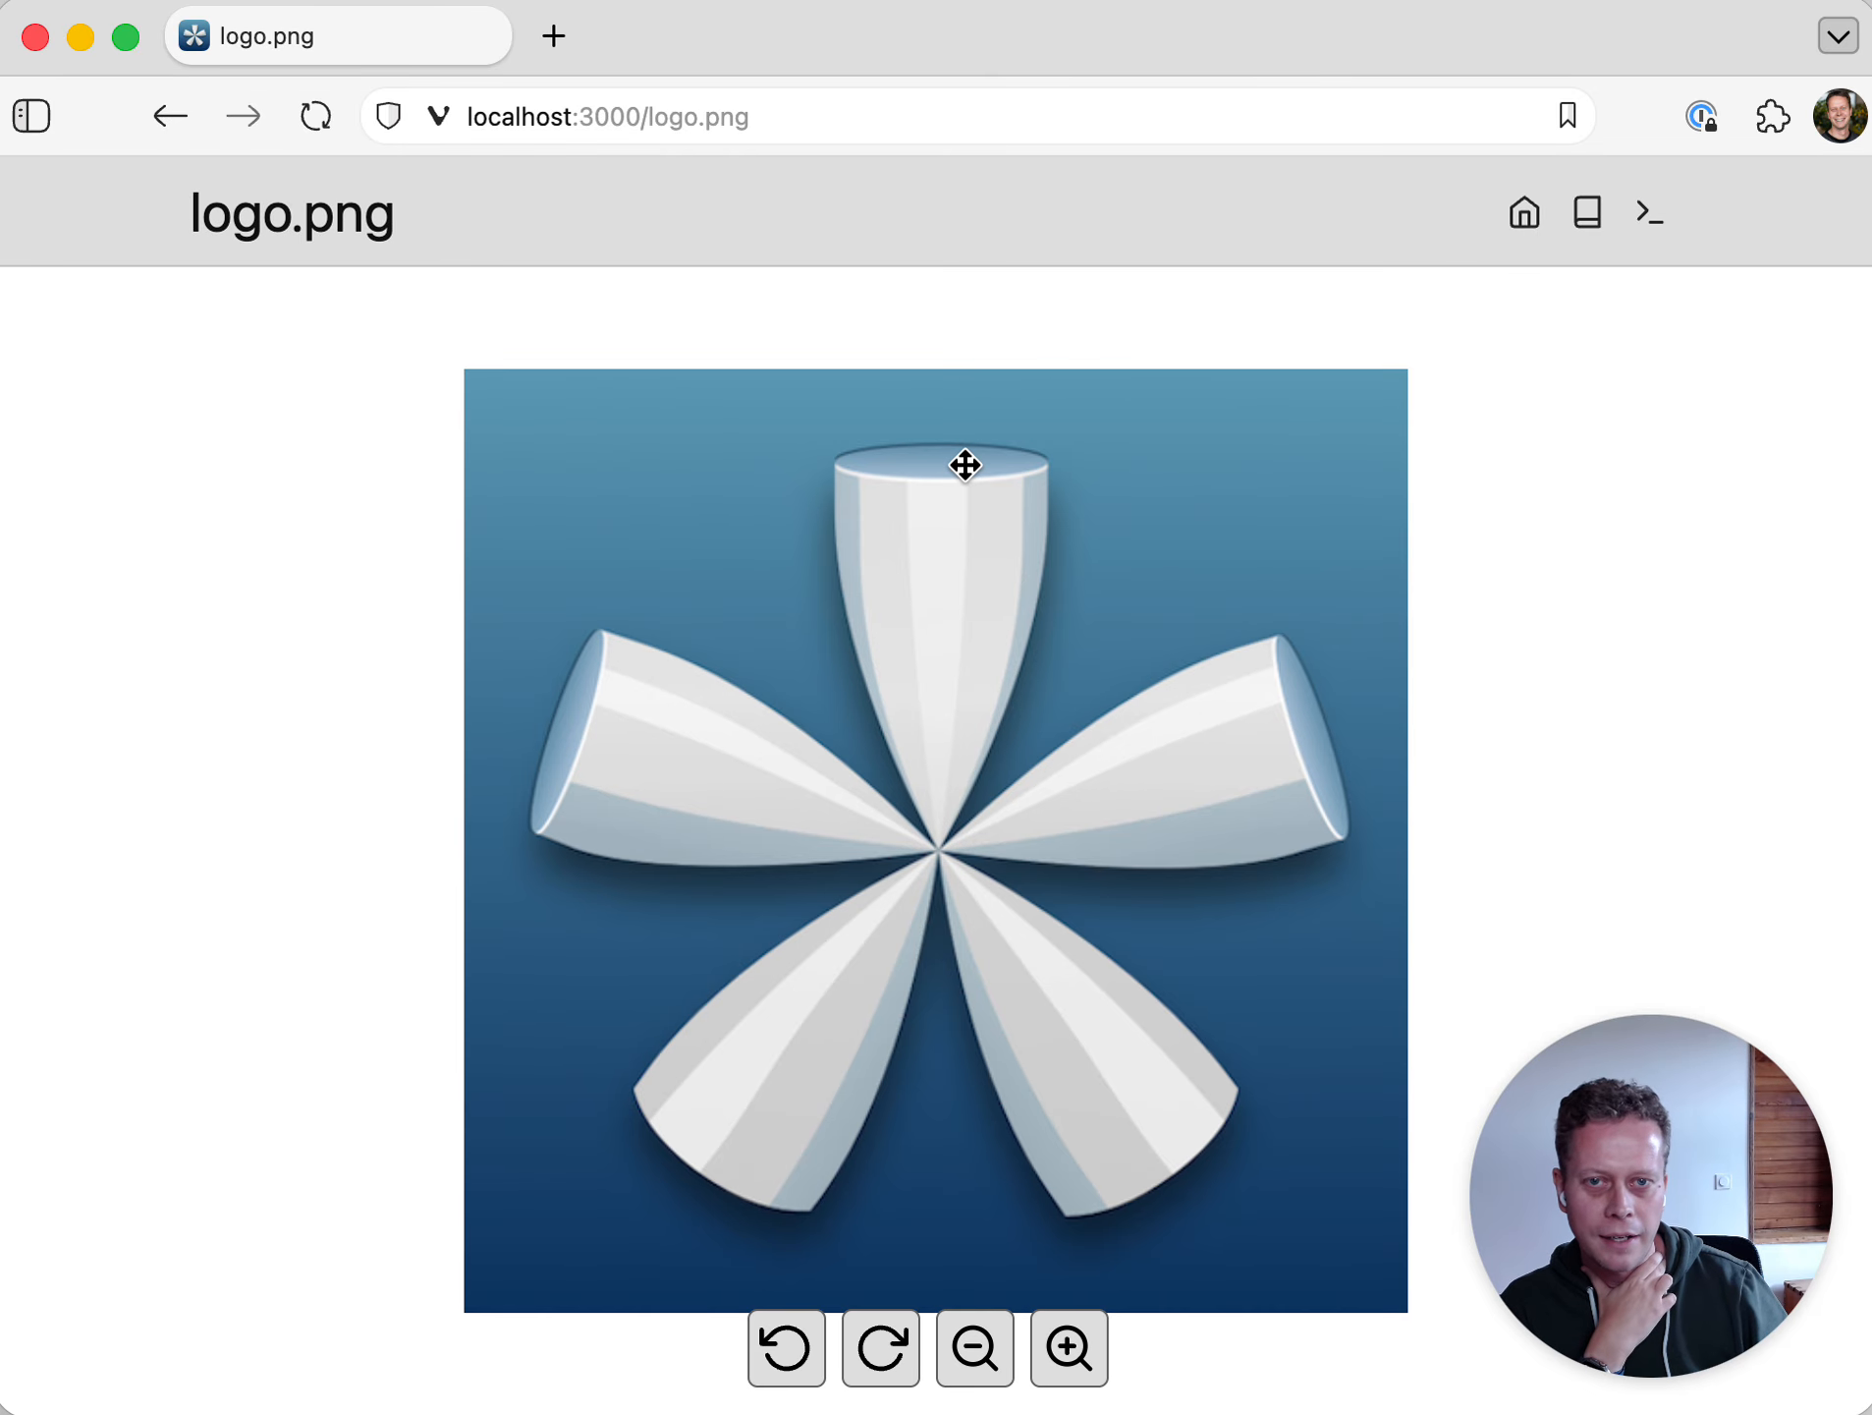
pyautogui.click(1061, 1356)
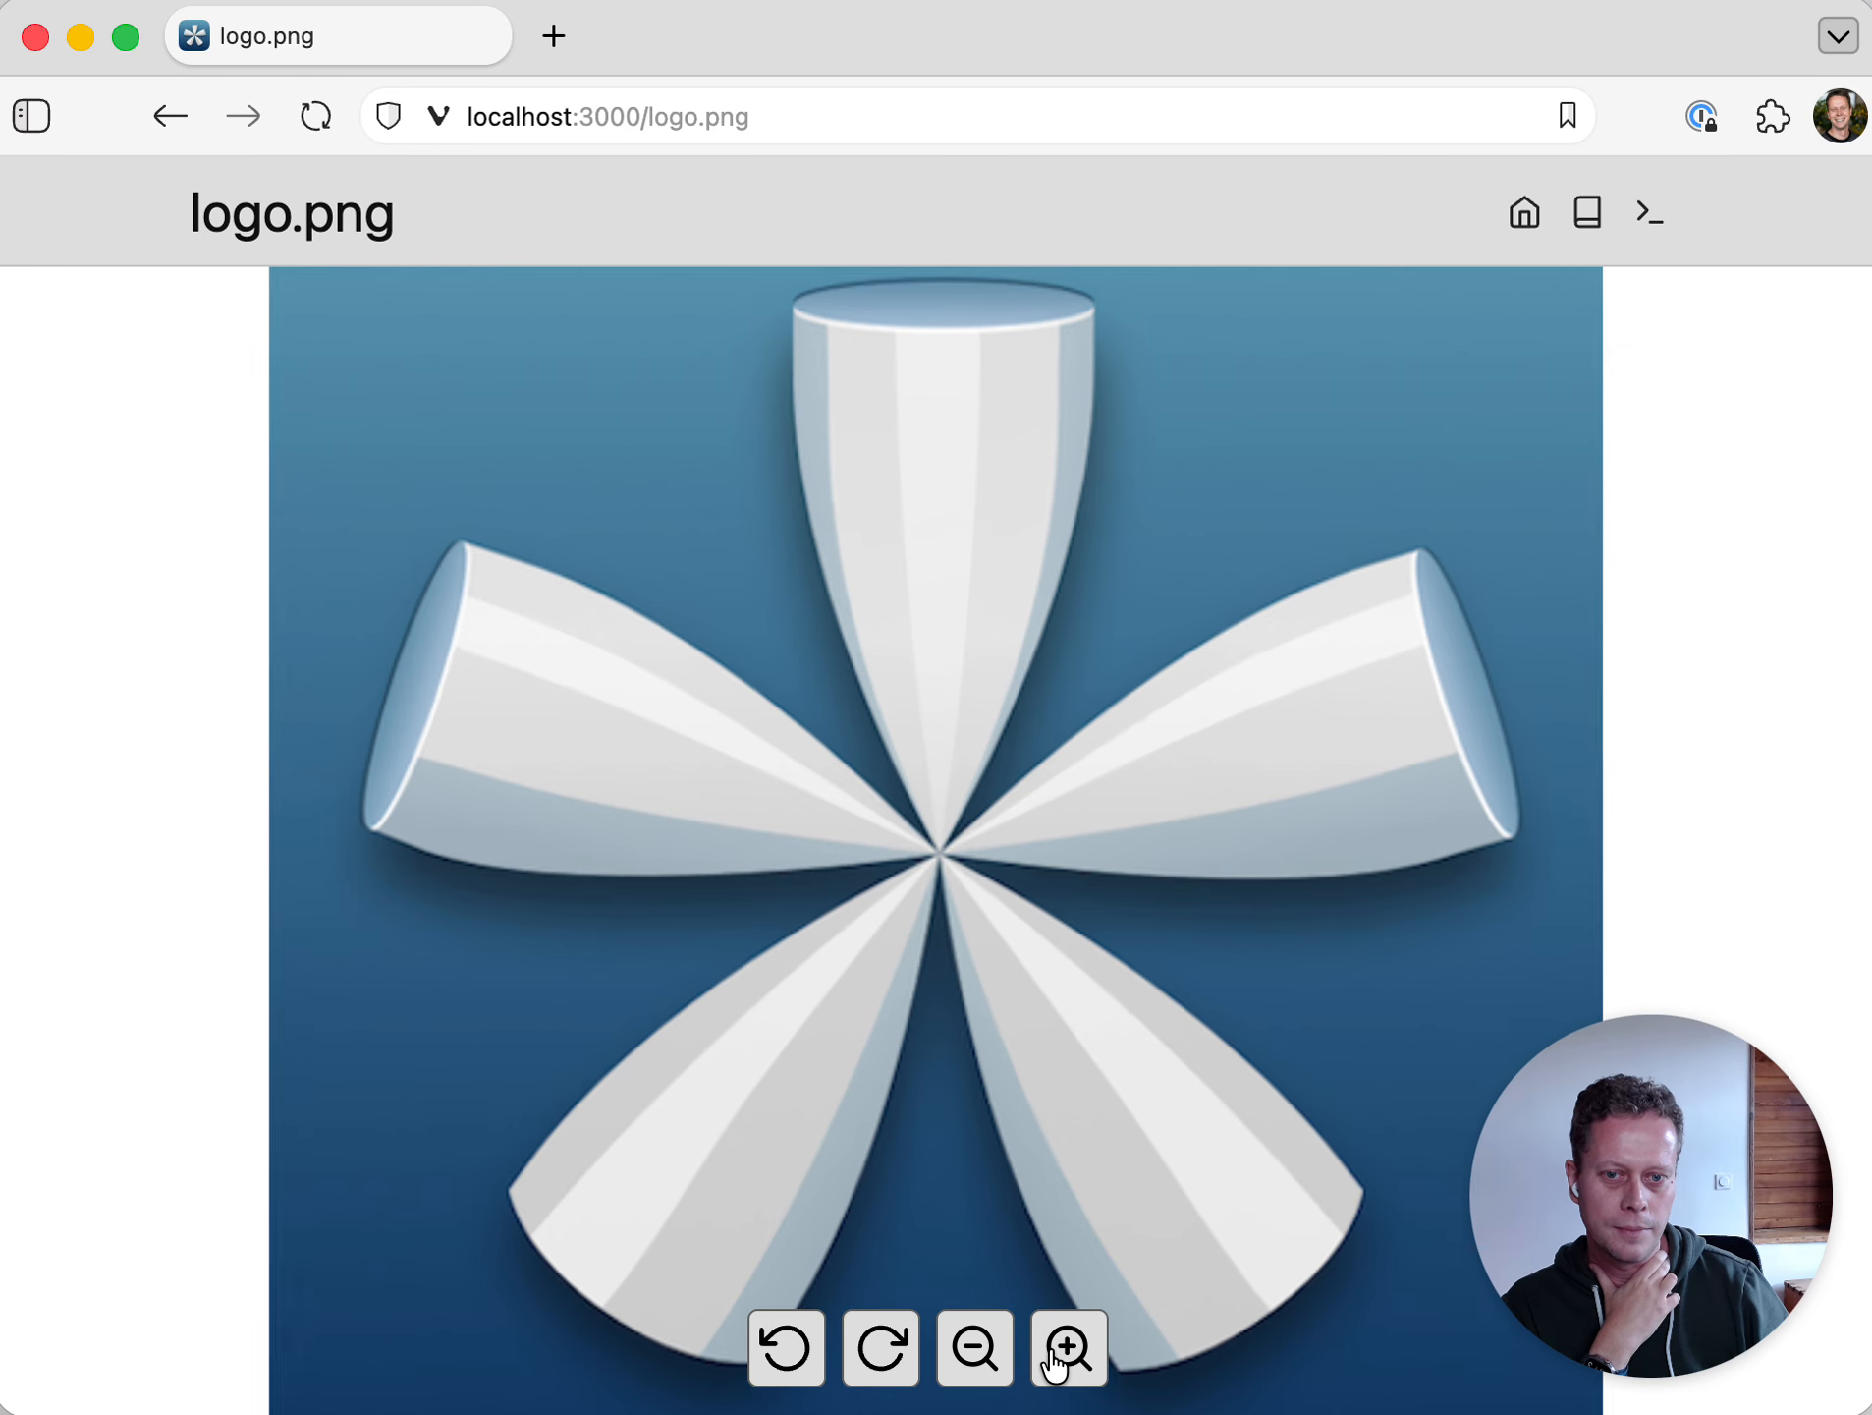
pyautogui.click(985, 1349)
pyautogui.click(985, 1349)
pyautogui.click(985, 1349)
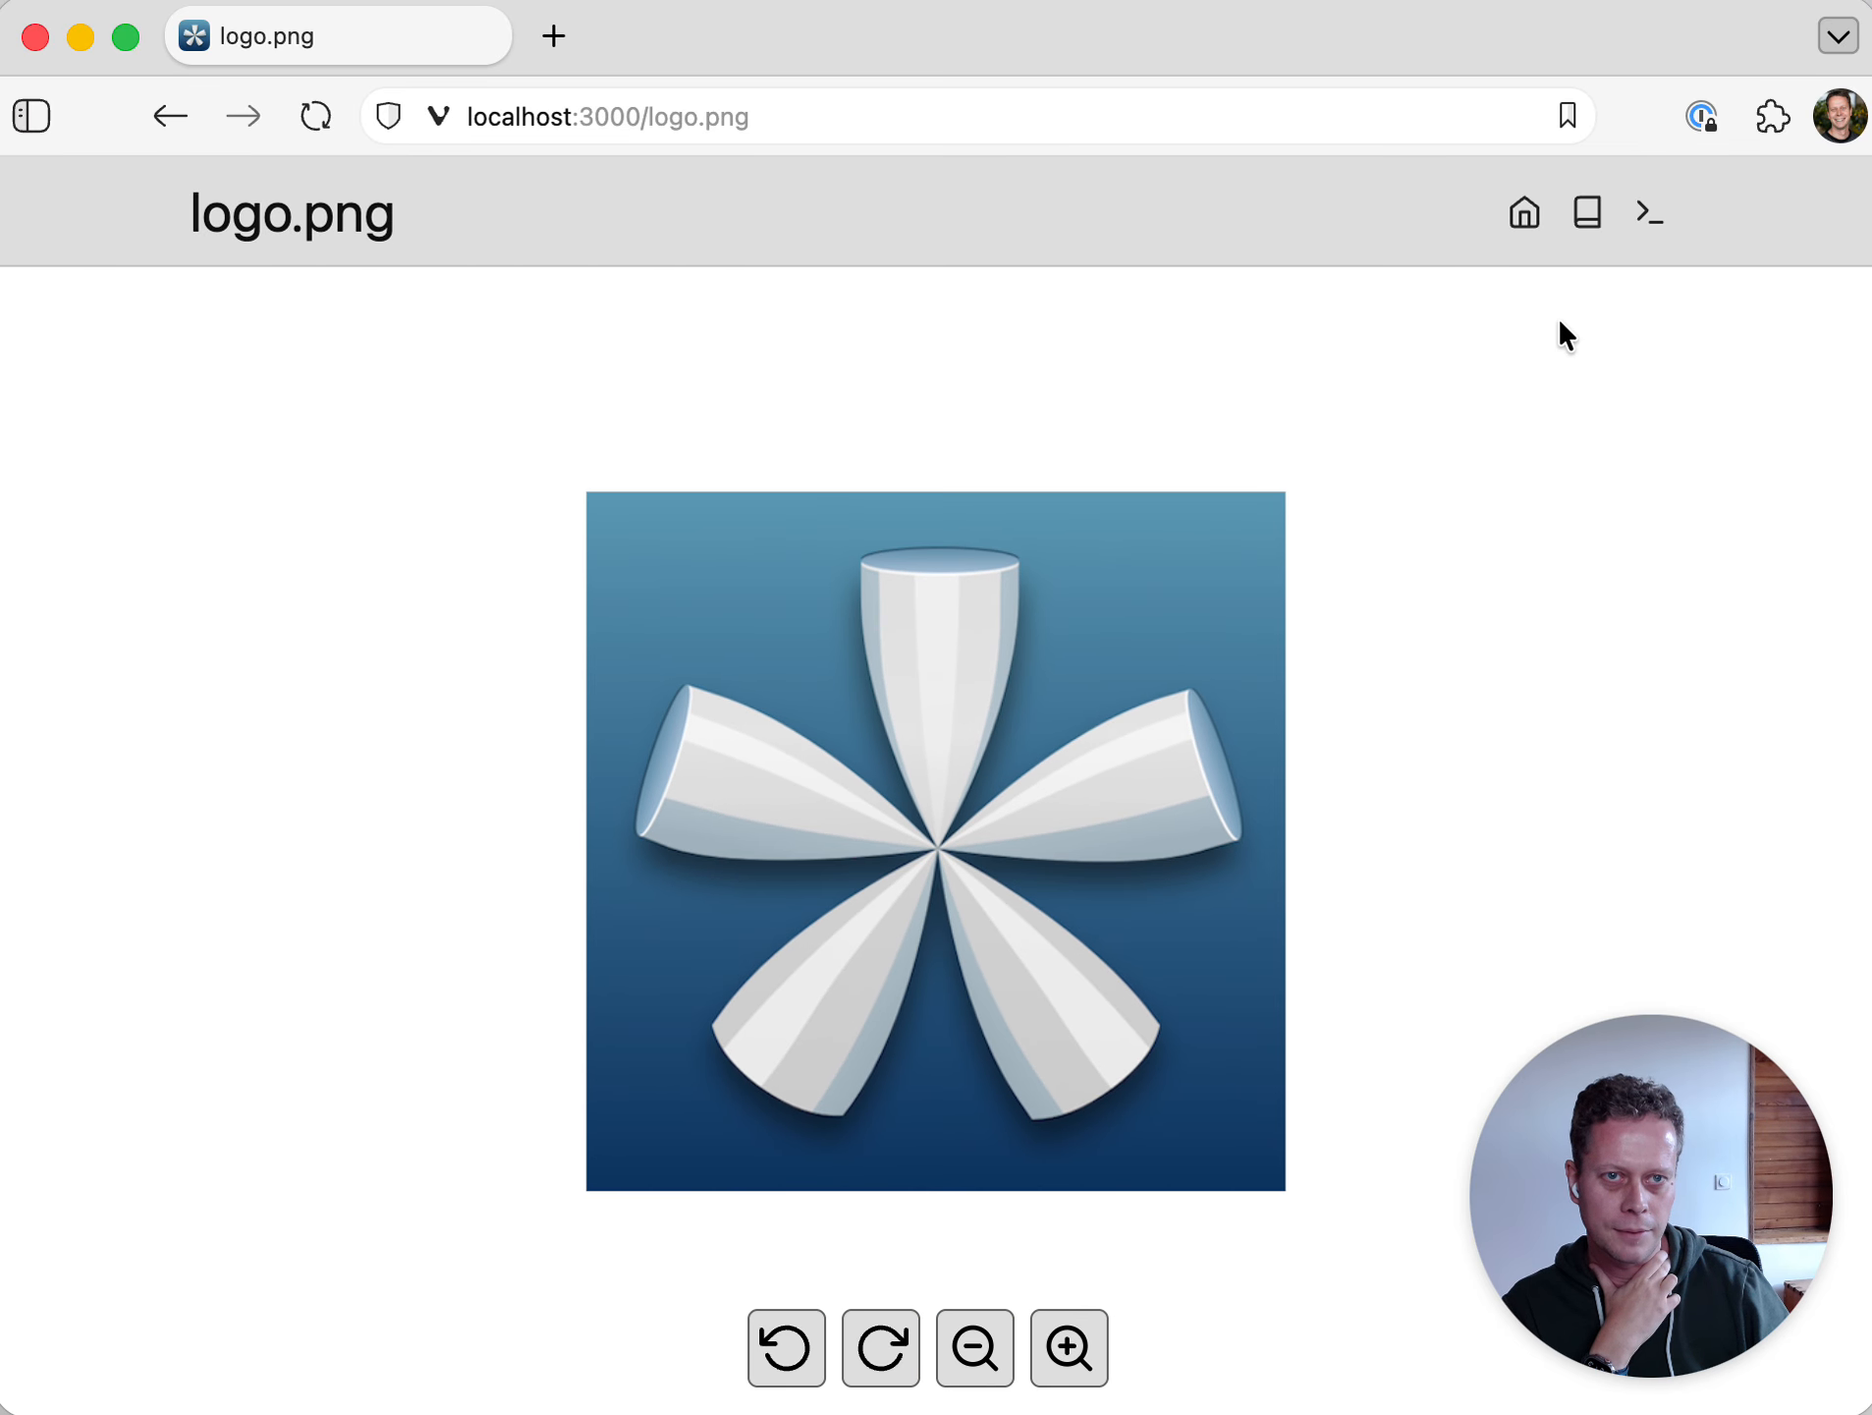
pyautogui.click(1525, 212)
pyautogui.click(668, 518)
pyautogui.scroll(3, 669, 519)
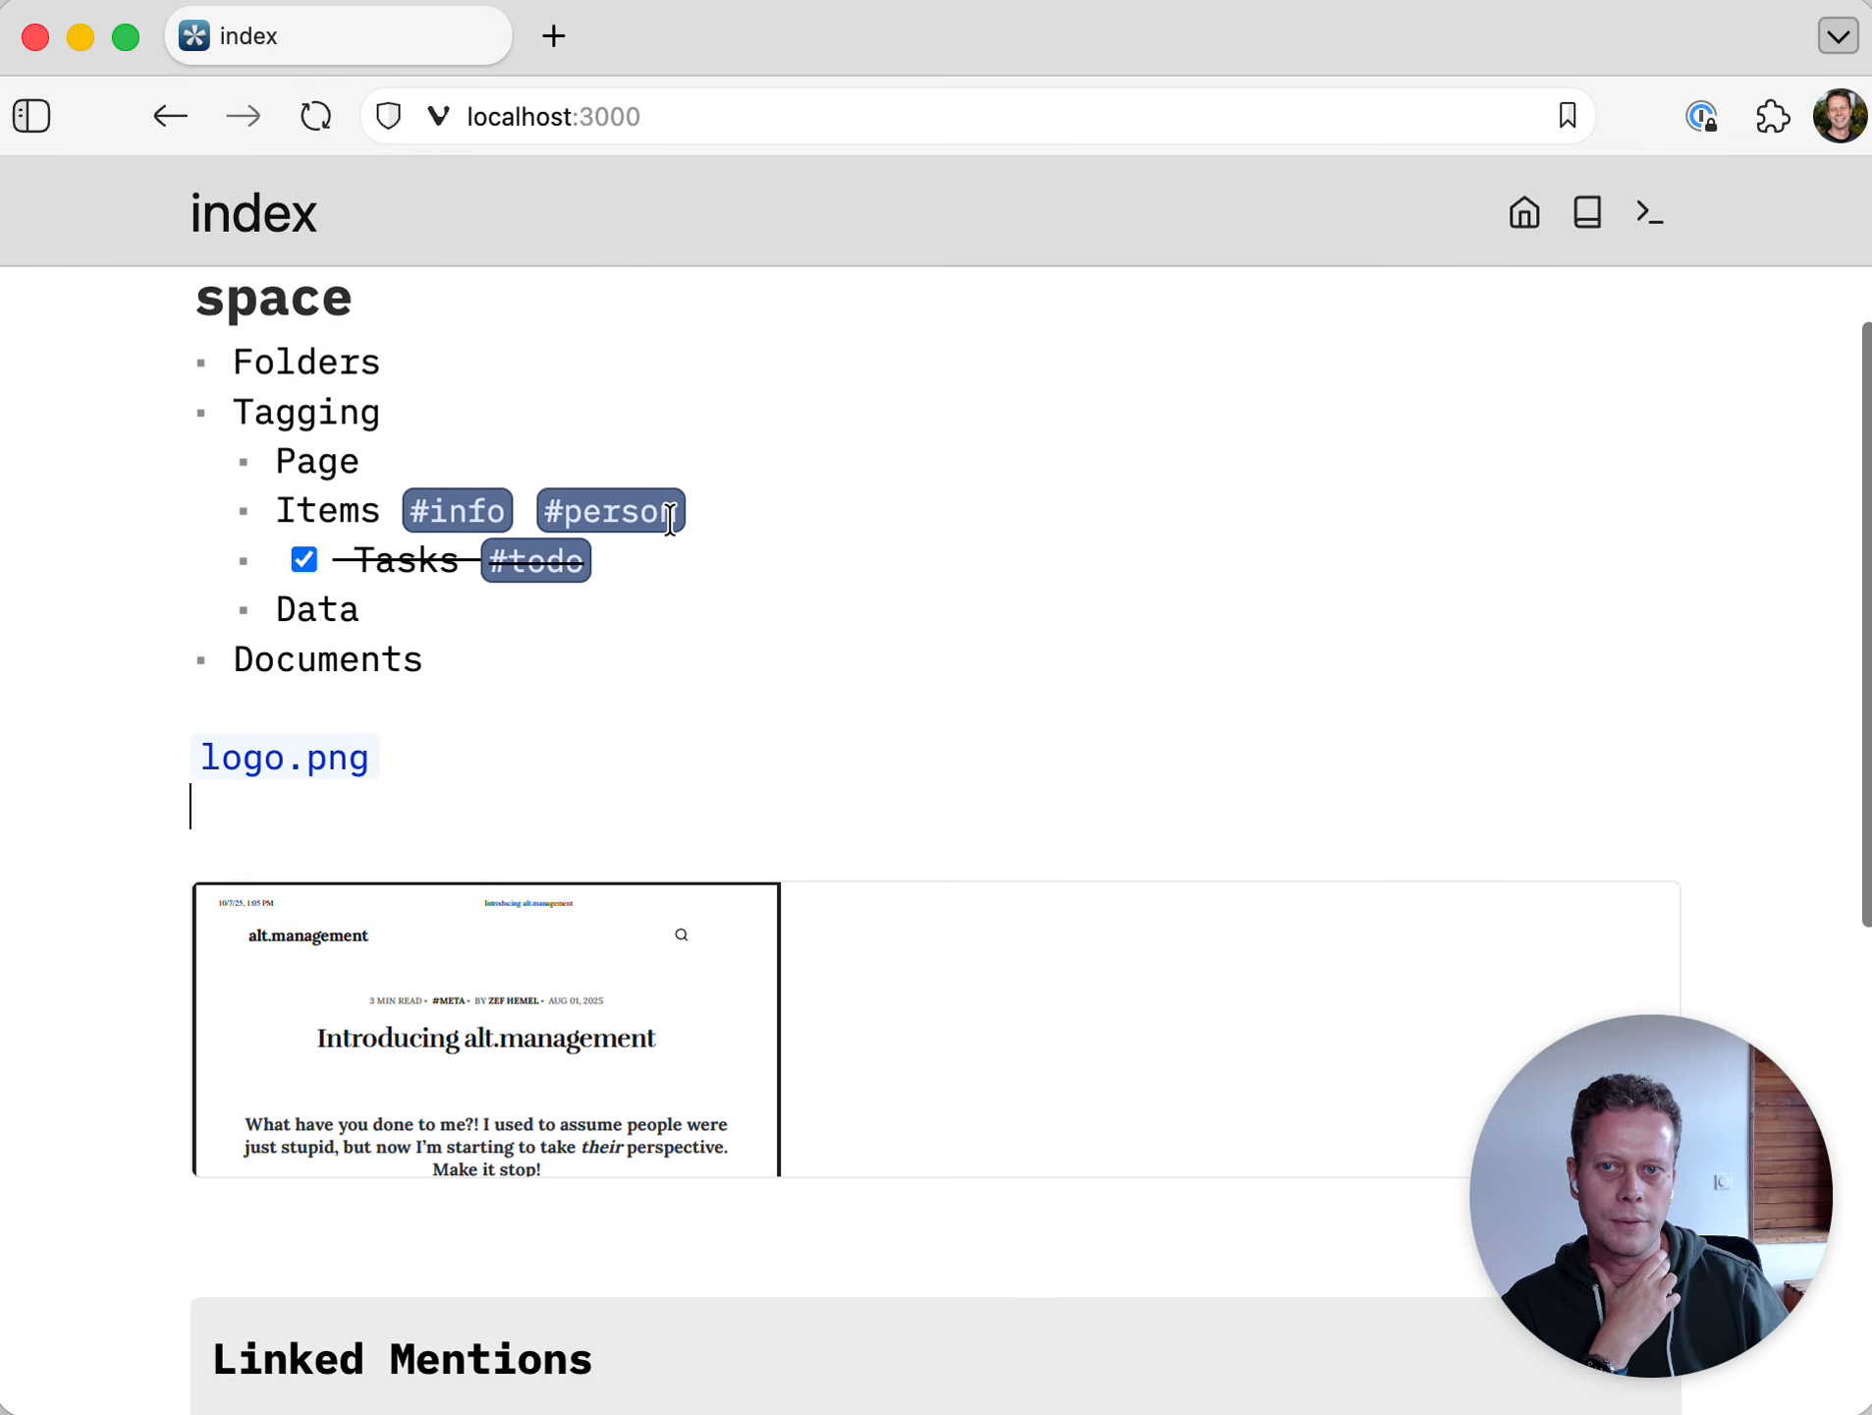
pyautogui.scroll(2, 669, 519)
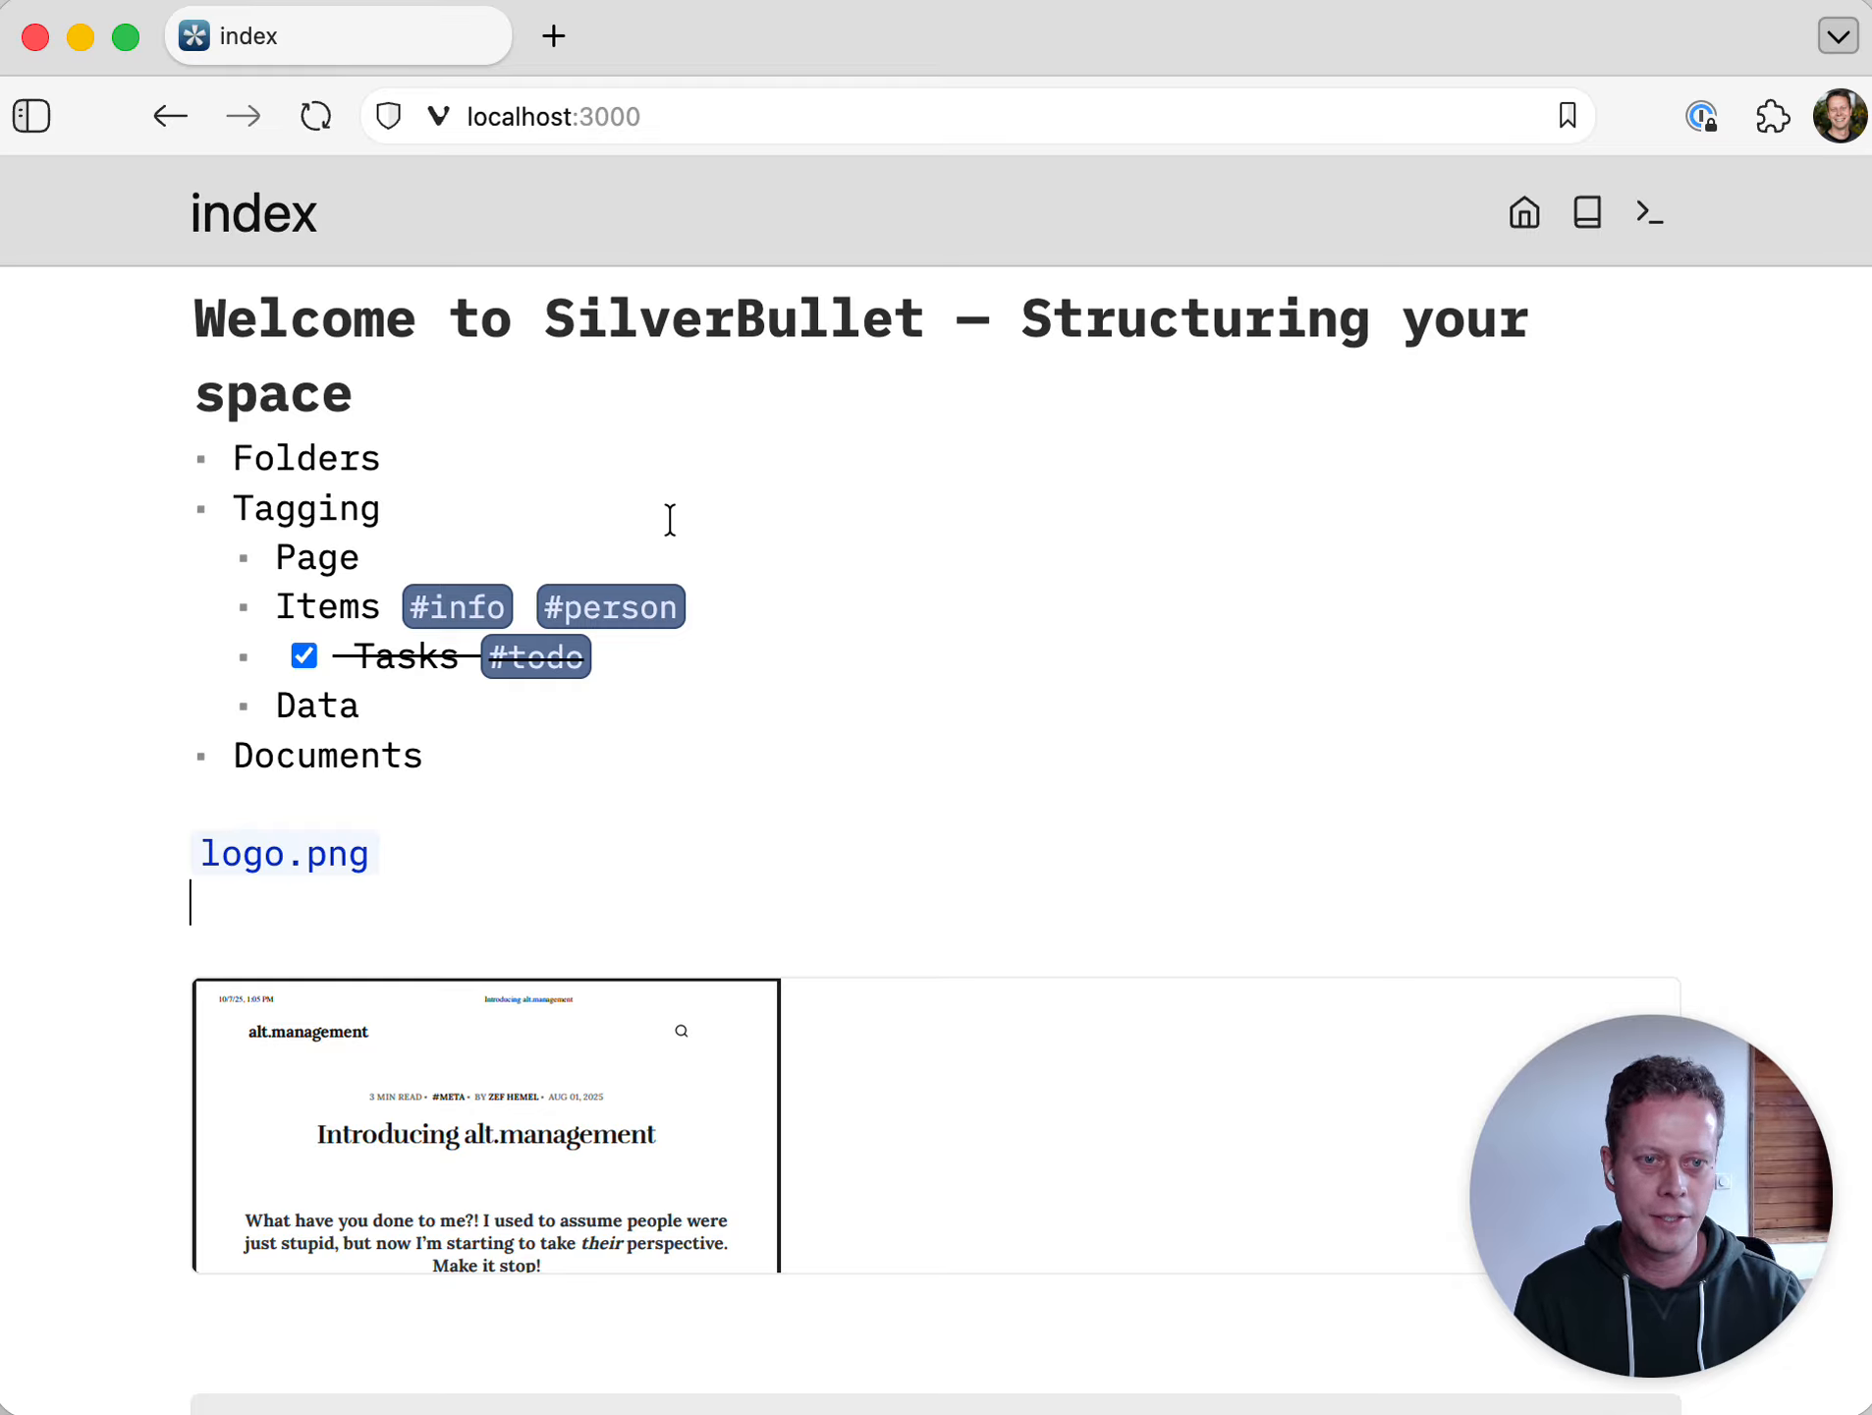
# - Open the document picker to review the uploaded files, and close it without opening one
pyautogui.press('super+o')
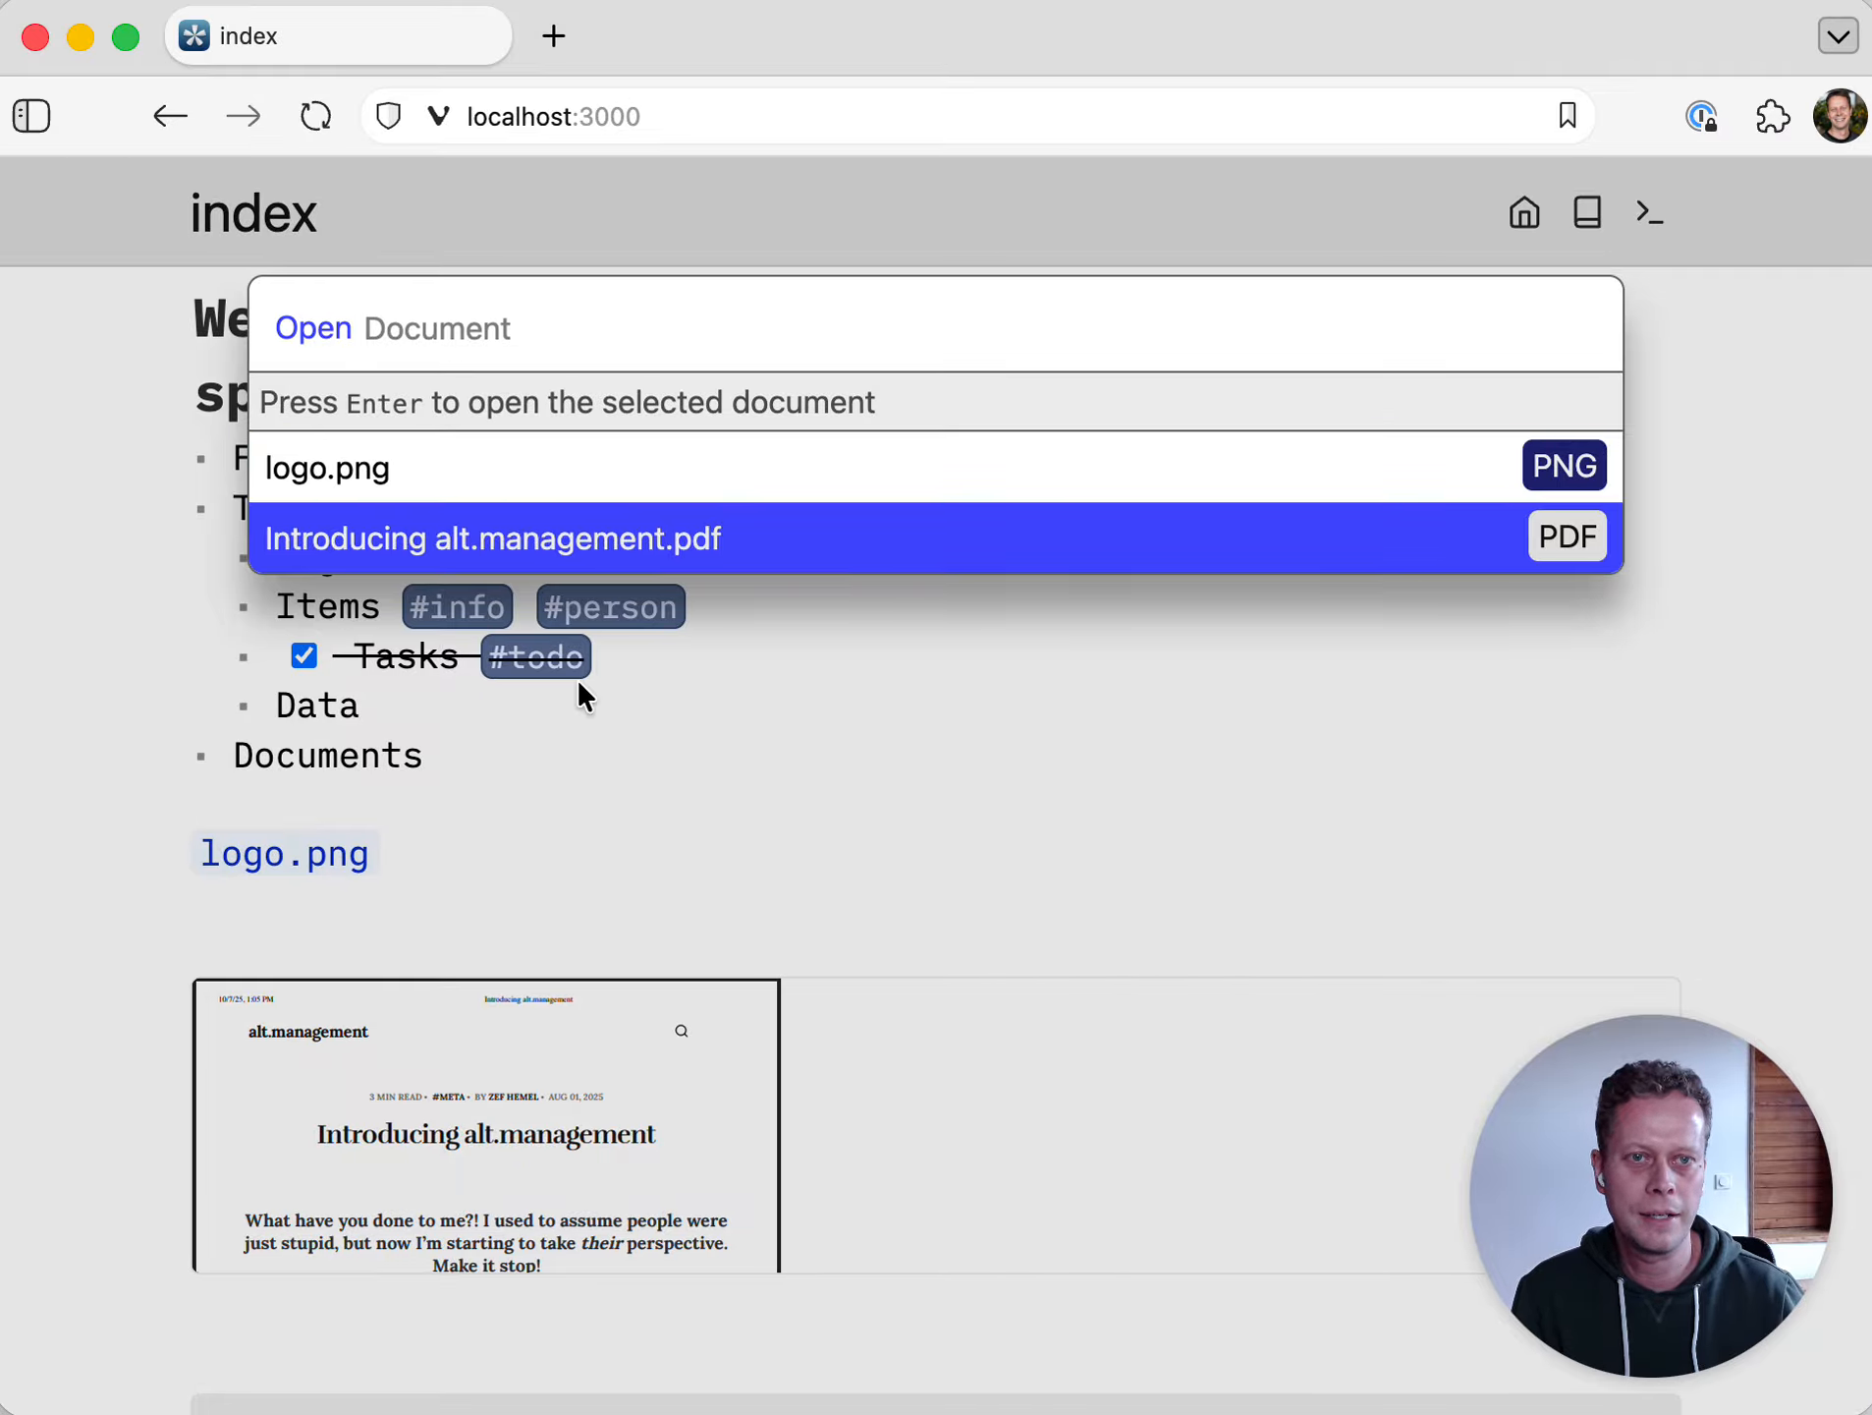
pyautogui.press('Escape')
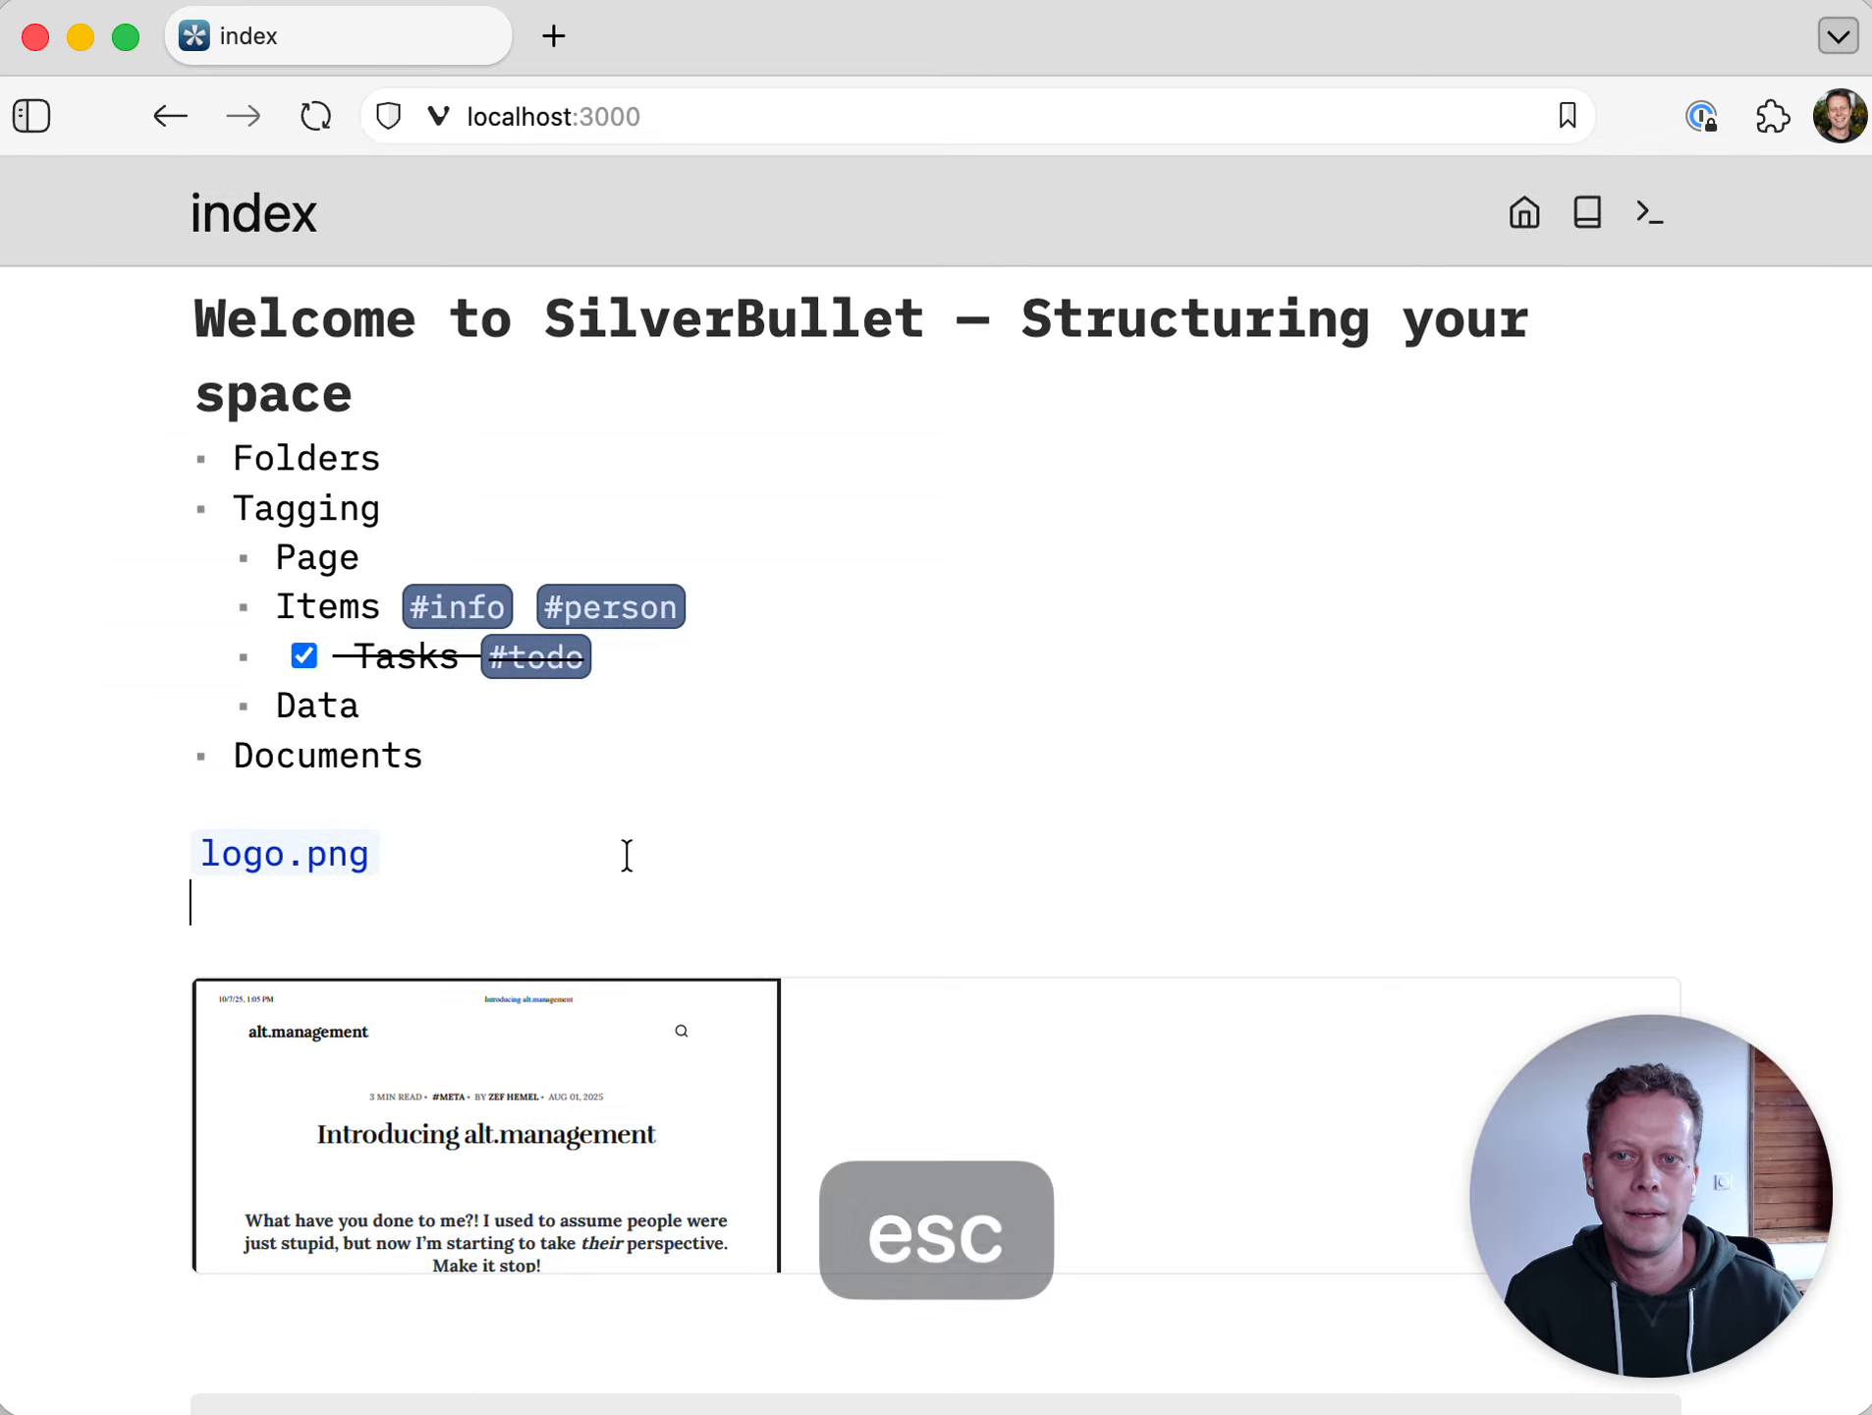
pyautogui.scroll(-5, 627, 854)
pyautogui.scroll(5, 627, 855)
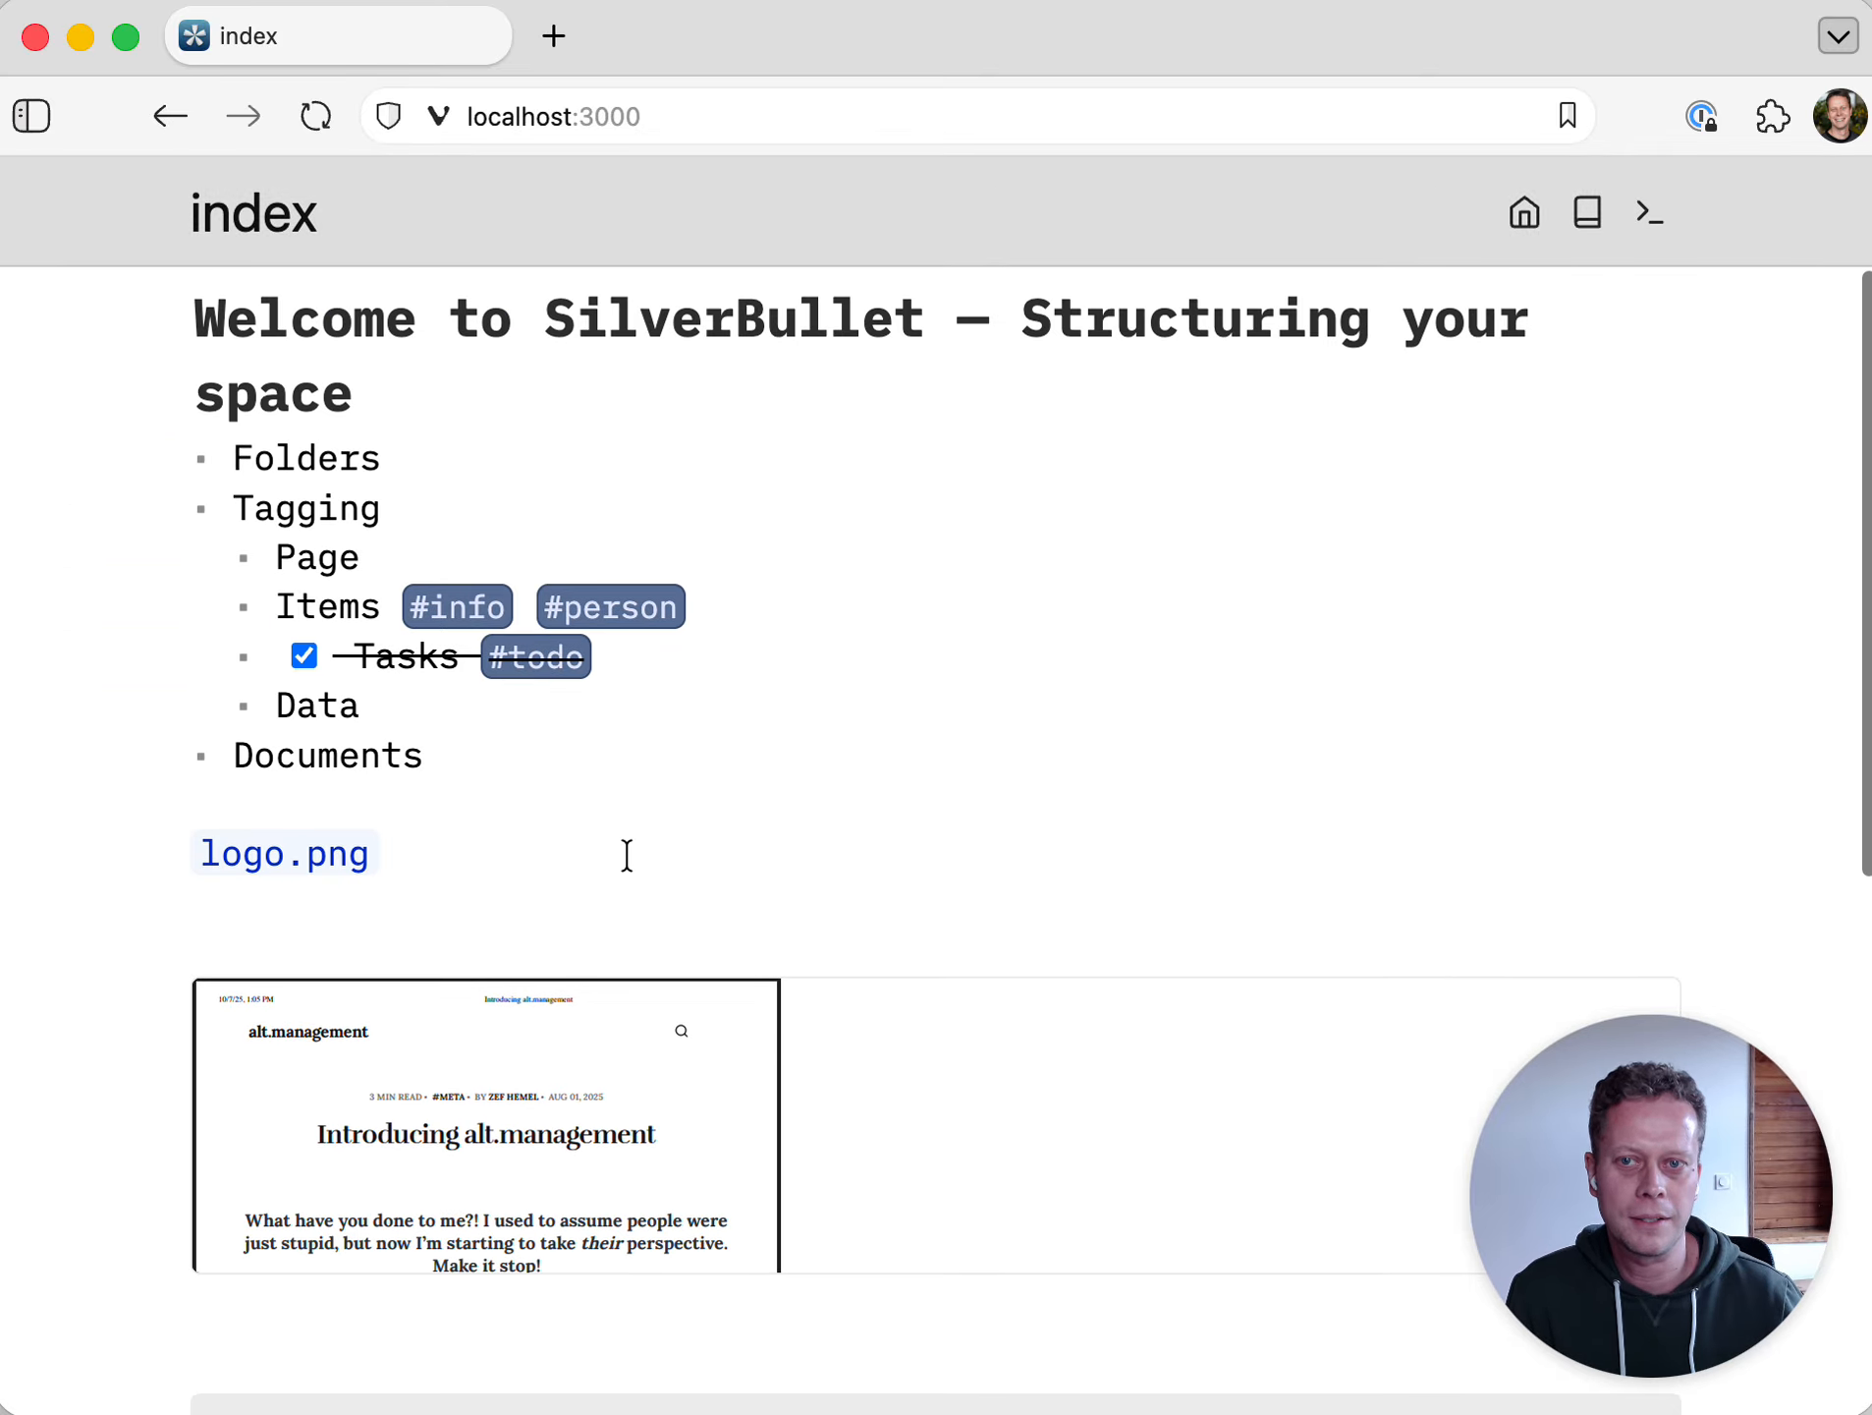